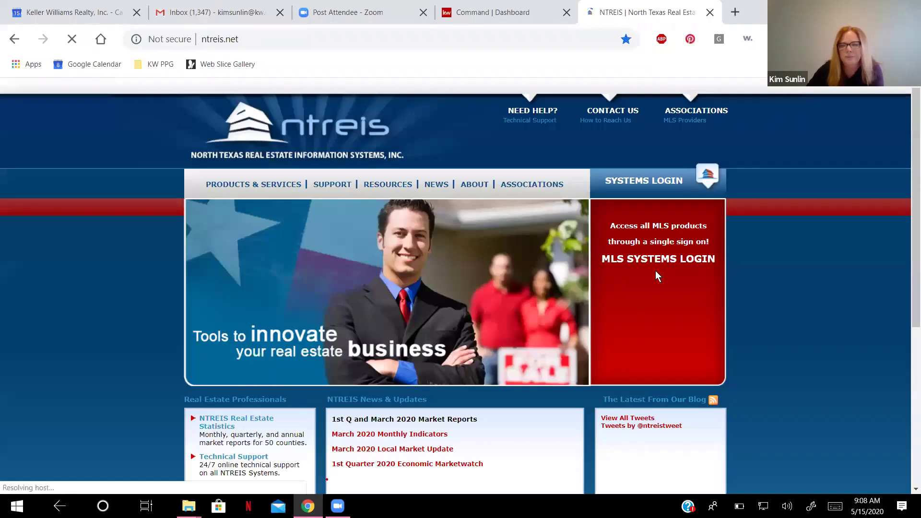
Log back in to NTREIS via MLS Systems Login with the member's username and password.
click(654, 263)
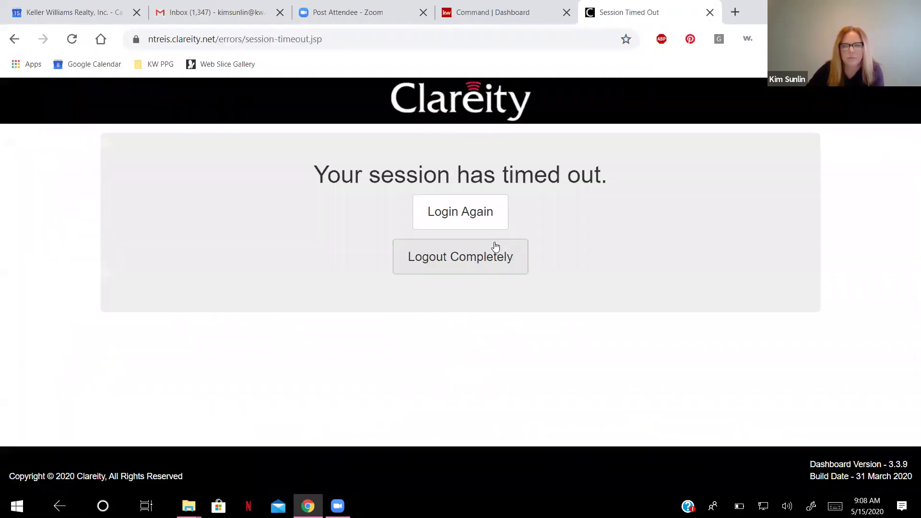
click(478, 217)
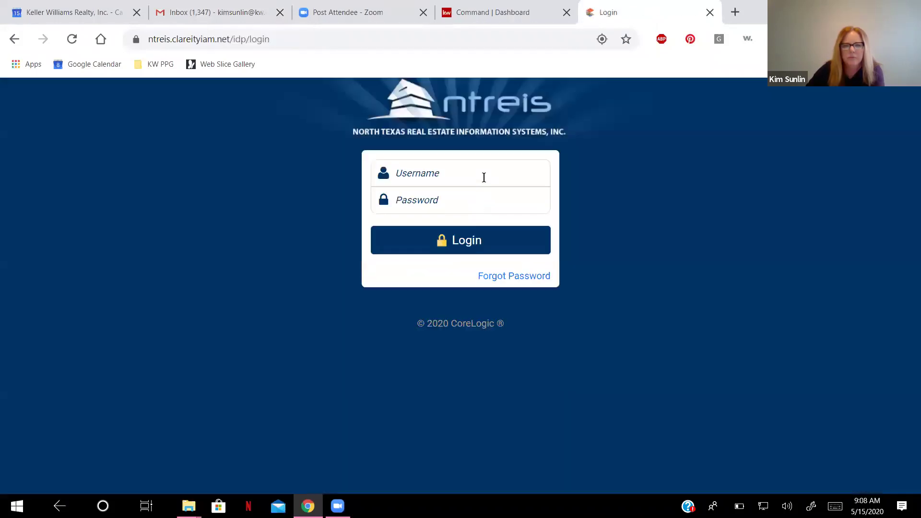
click(483, 177)
text(0665484)
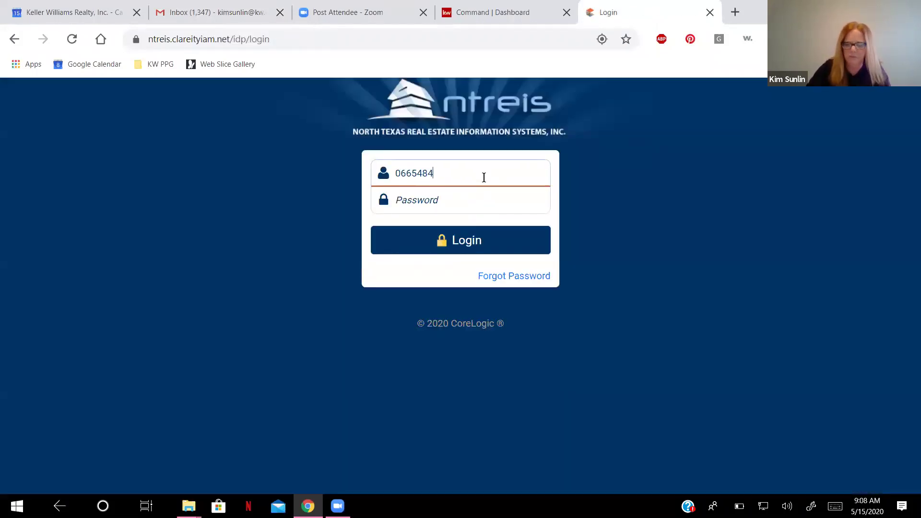
key(Tab)
text(••••••)
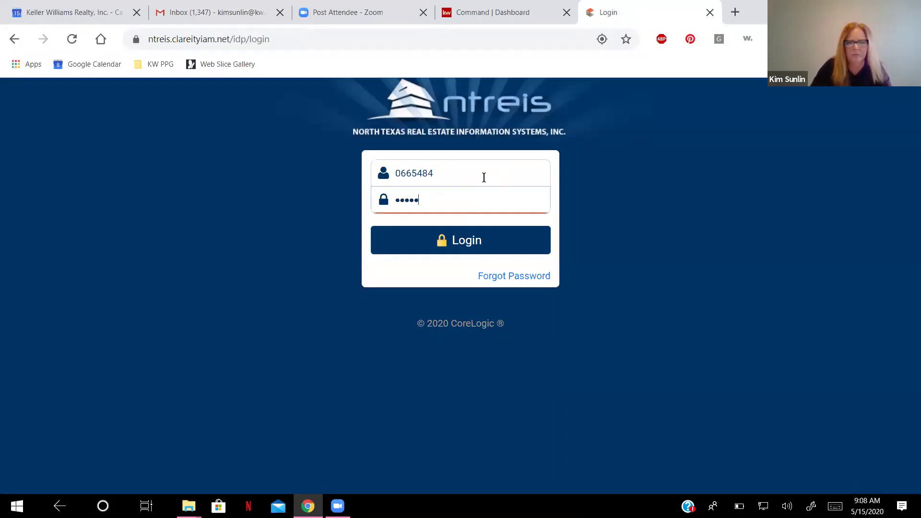
text(•••)
click(463, 242)
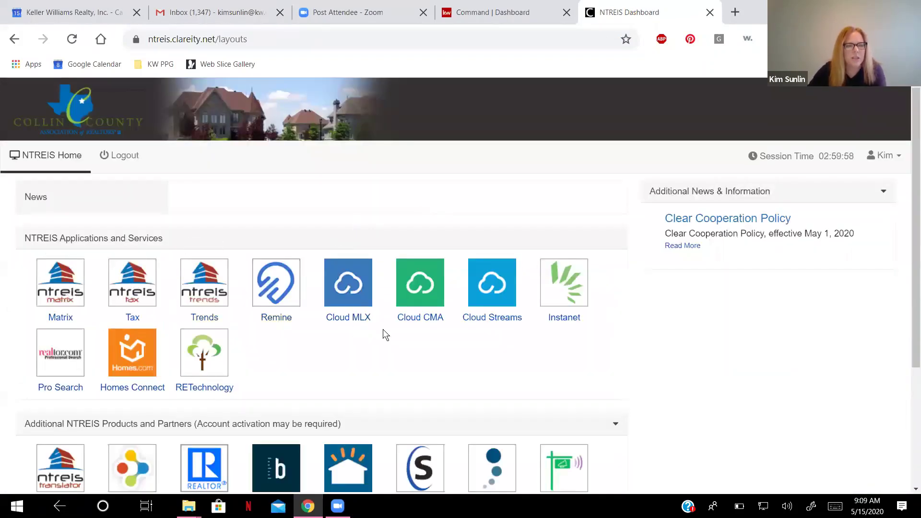
Launch ZipForm from Additional NTREIS Products and Partners on the dashboard.
scroll(383, 329, down, 4)
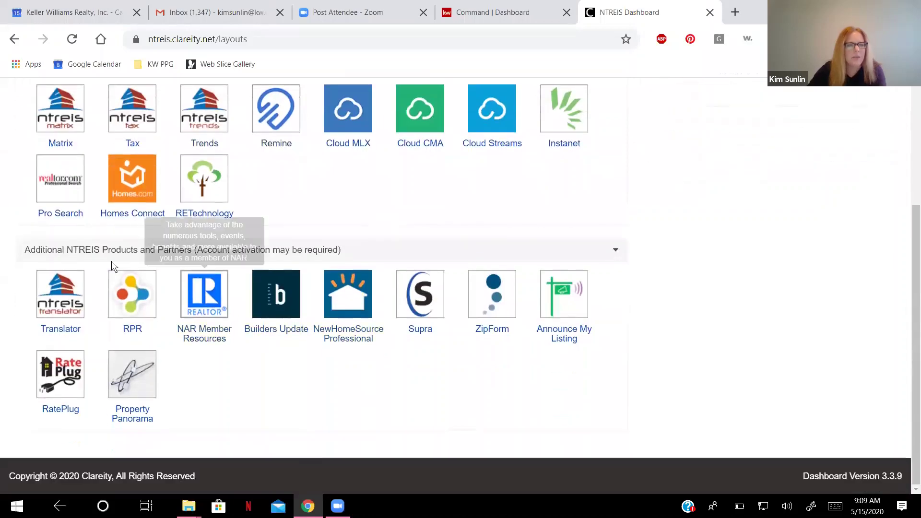
scroll(251, 249, up, 4)
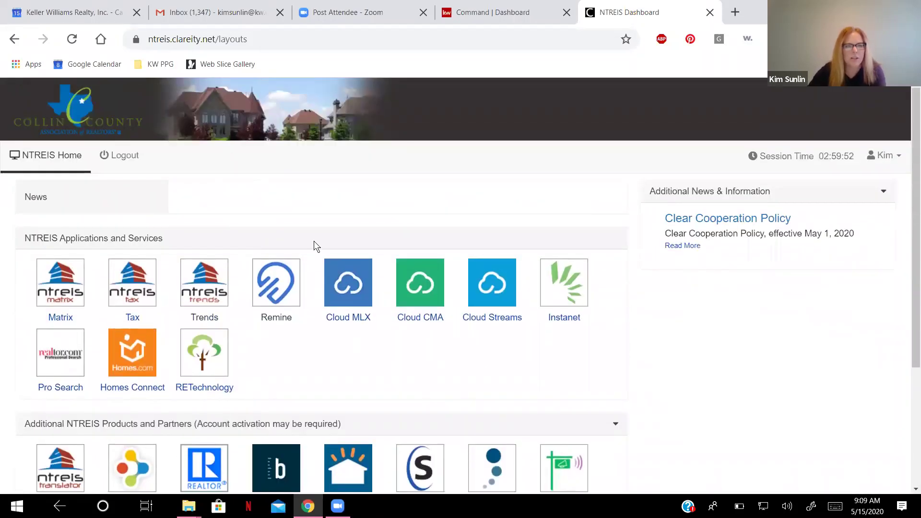
scroll(315, 246, down, 4)
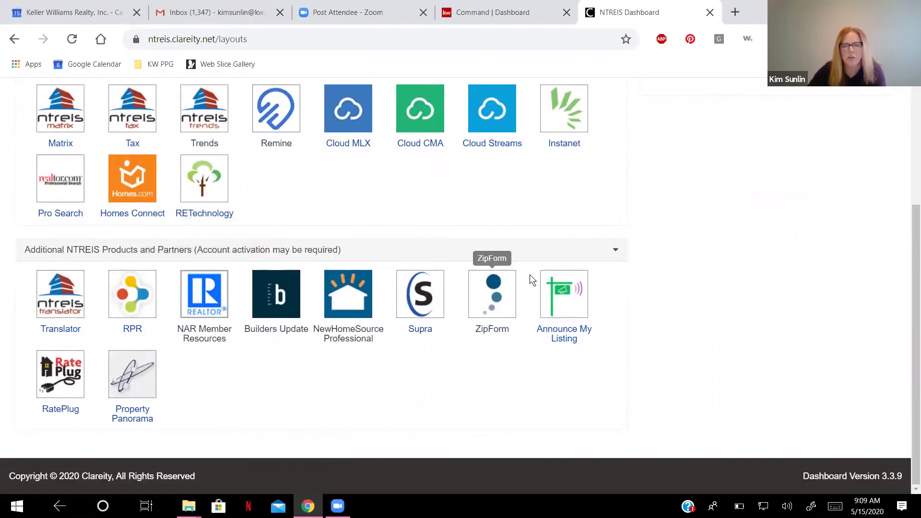
click(490, 295)
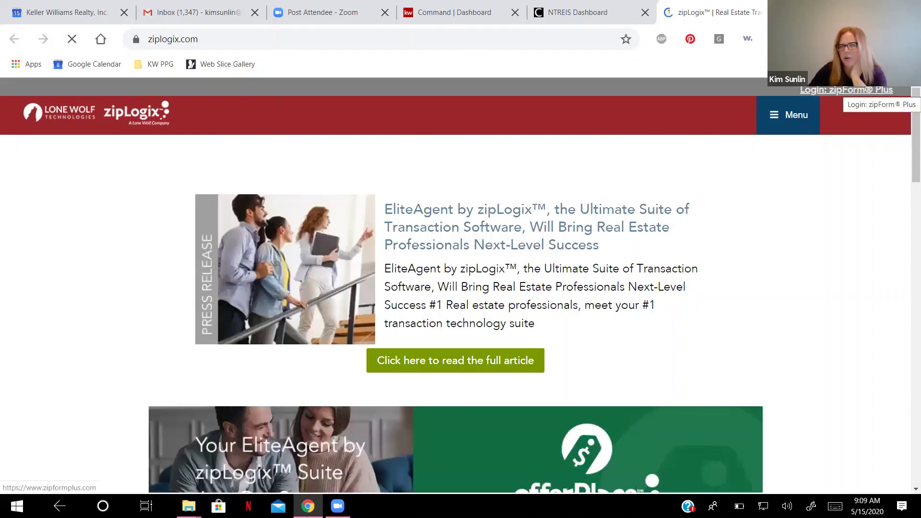
Open the 'Login: zipForm Plus' link on ziplogix.com.
click(849, 93)
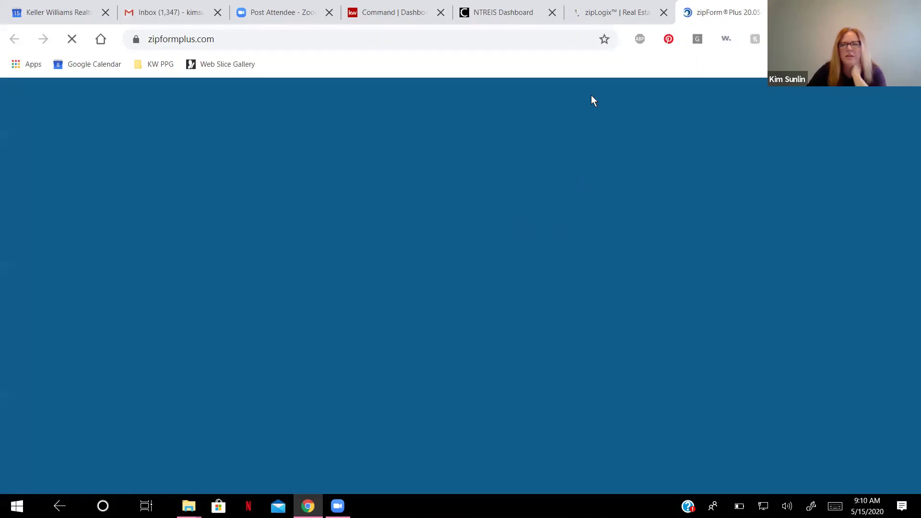
Close the zipLogix tab and return to the NTREIS Dashboard tab.
click(663, 13)
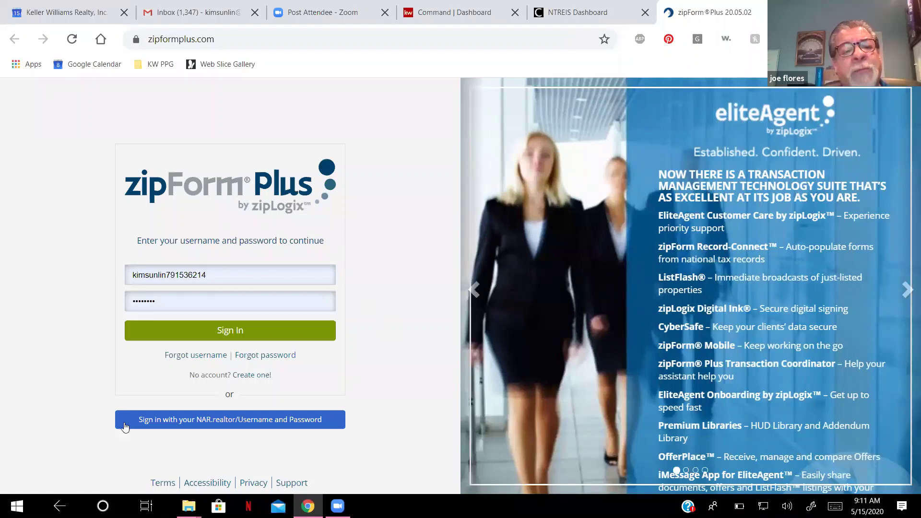
click(556, 9)
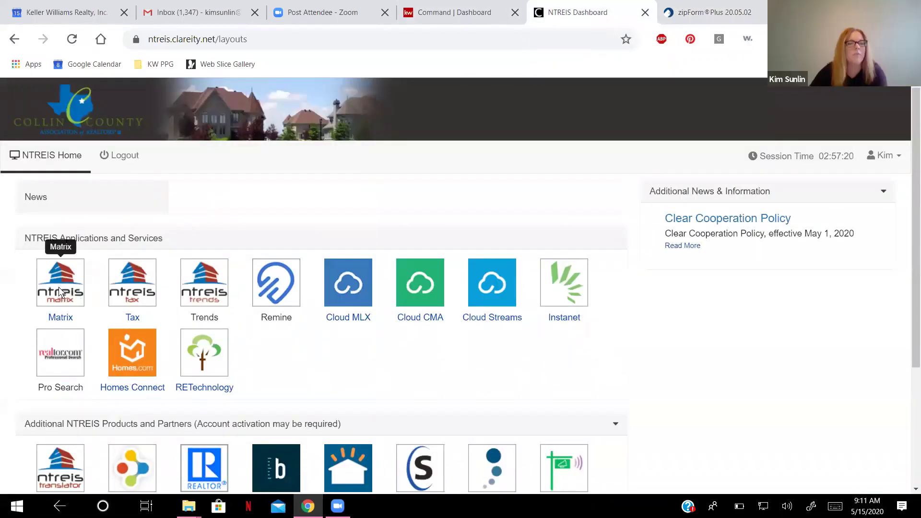
Open NTREIS Matrix and follow its zipForm Login external link.
click(58, 221)
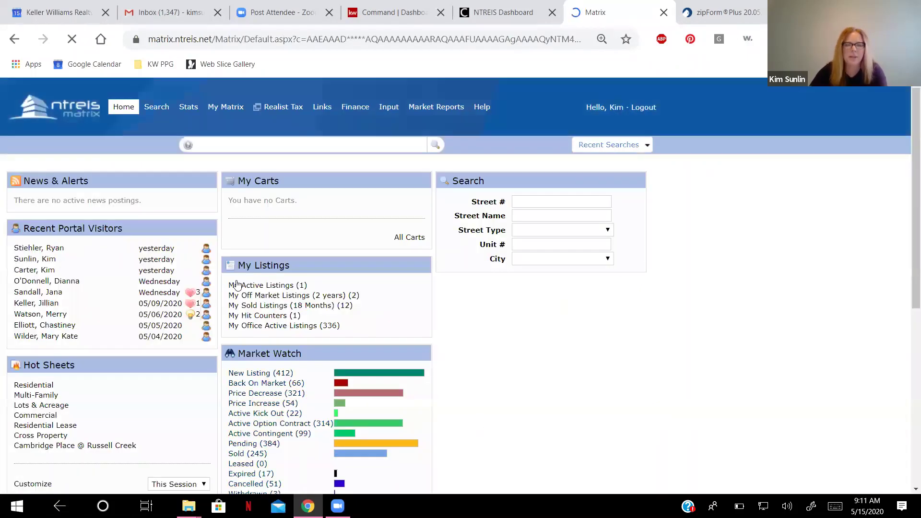
scroll(91, 340, down, 6)
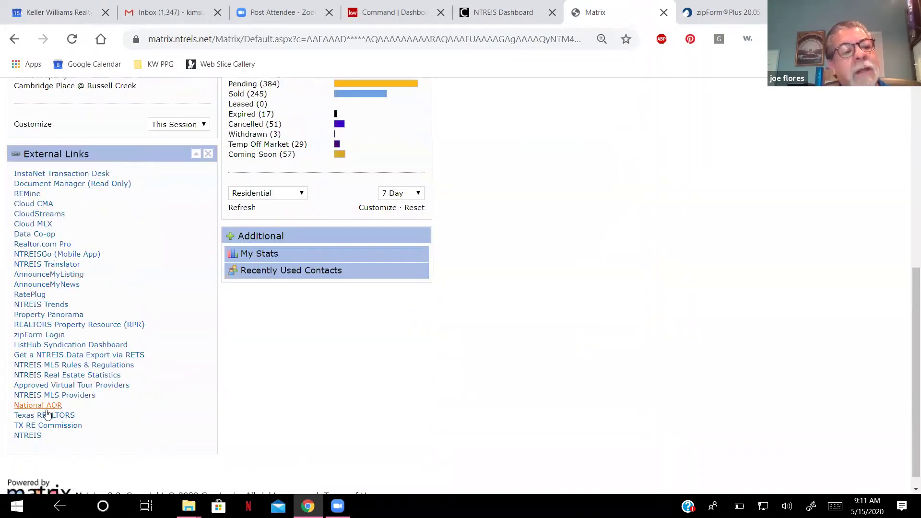
click(27, 340)
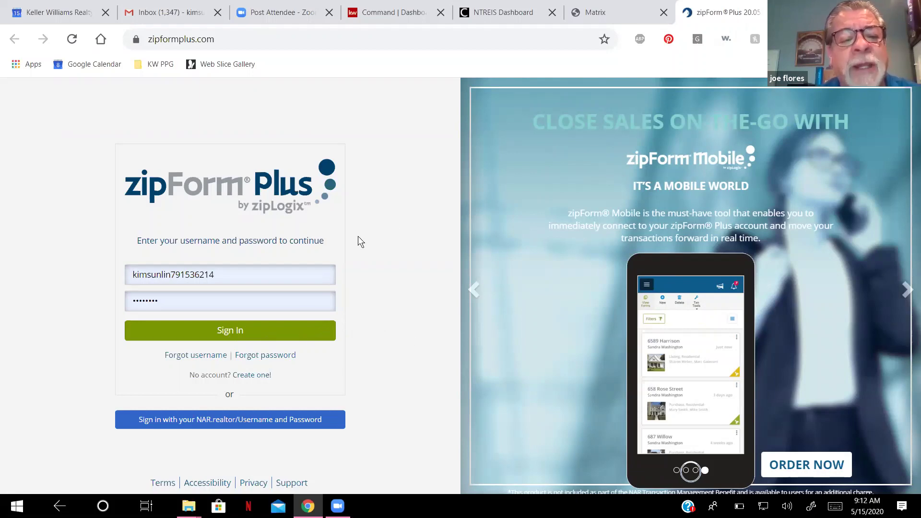
Relaunch zipForm from the Matrix tab's zipForm Login link to reach the Transactions list.
click(611, 6)
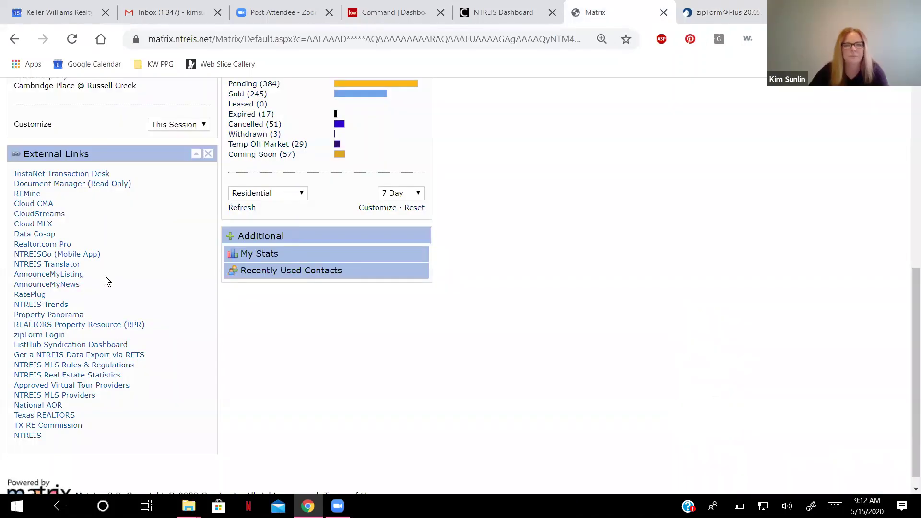
click(30, 336)
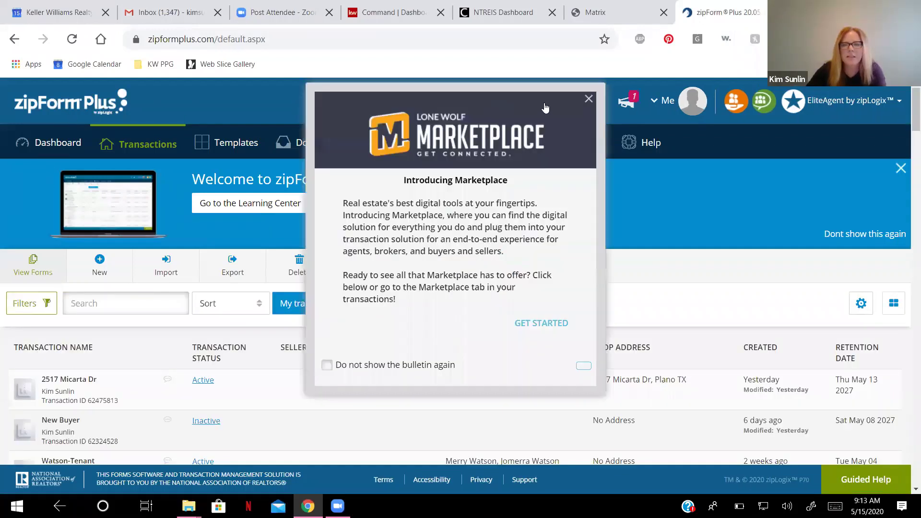
Close the Introducing Marketplace popup and go to the Templates list.
click(588, 99)
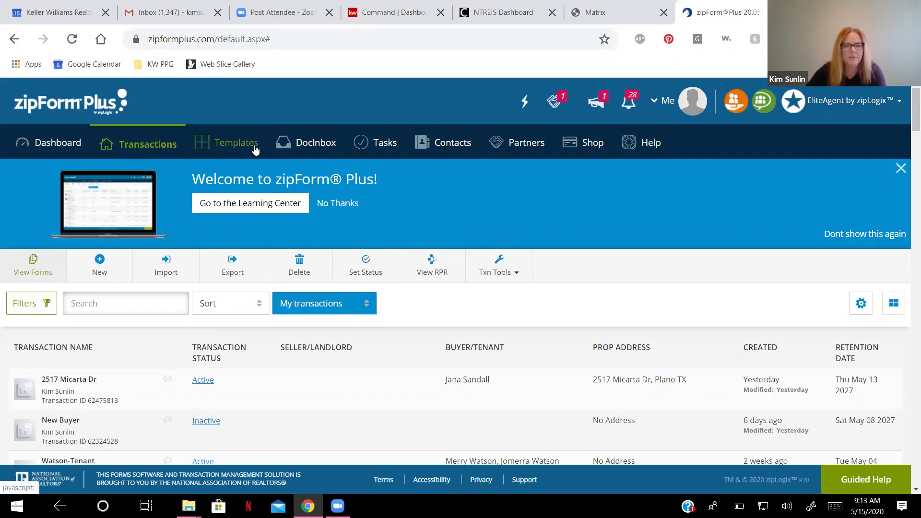
click(255, 150)
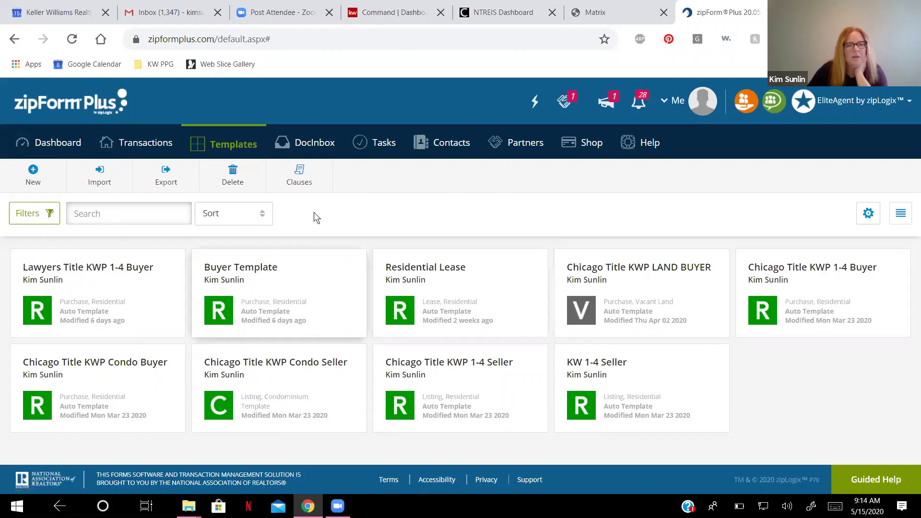
Save a new Purchase template 'Buyer Template 1', Residential, auto-applied to Purchase/Residential transactions.
click(228, 152)
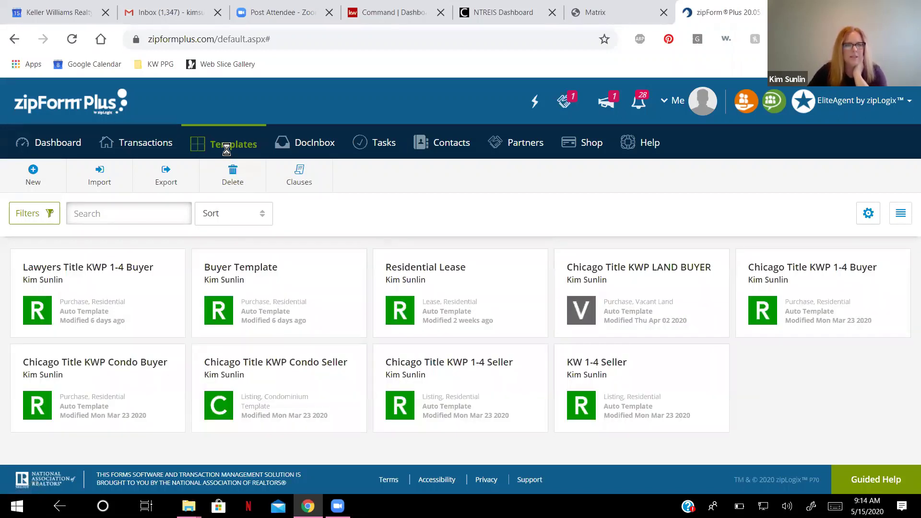
click(35, 172)
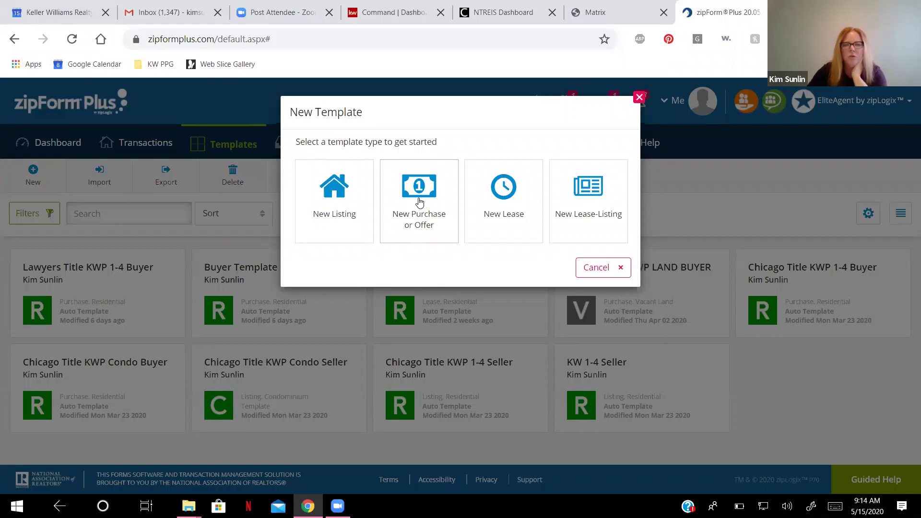
click(418, 199)
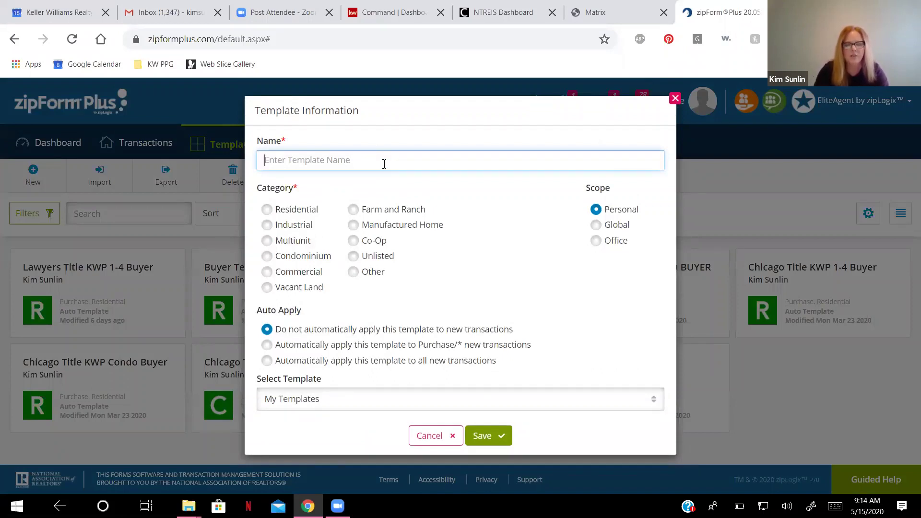
text(Buyer)
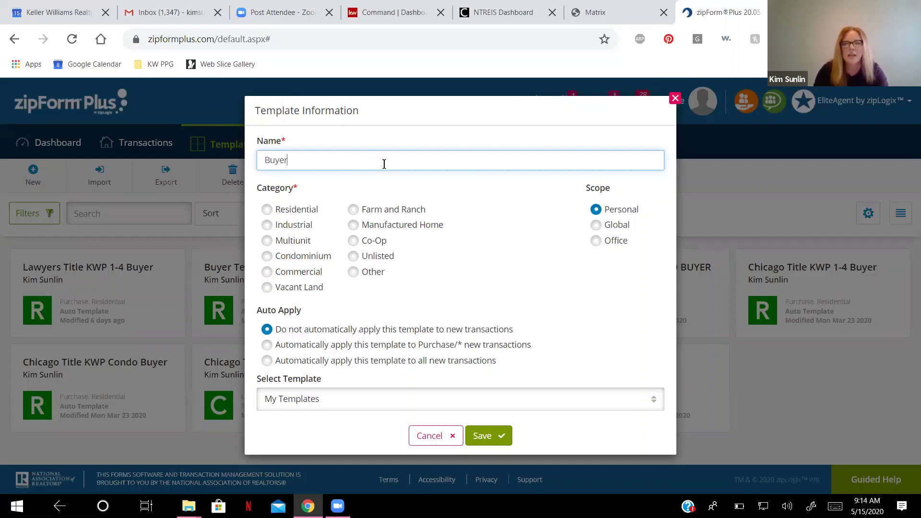
text( Template 1)
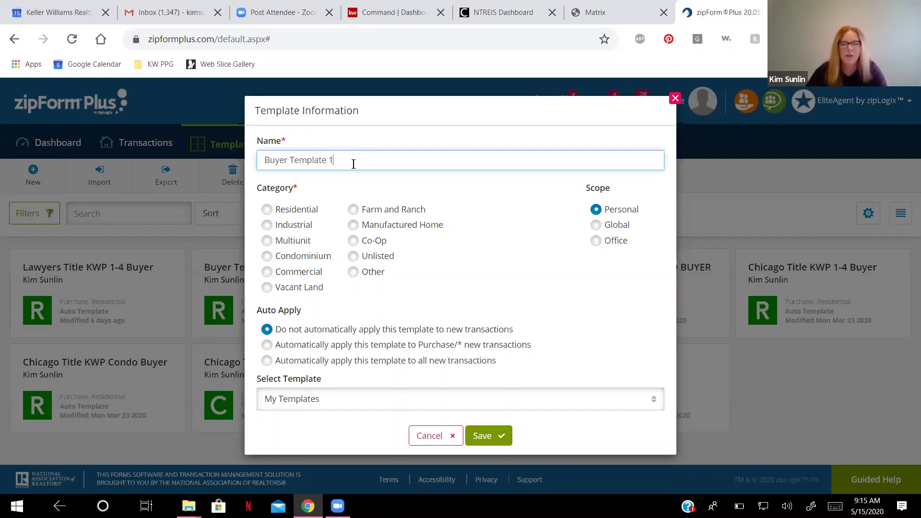
click(267, 211)
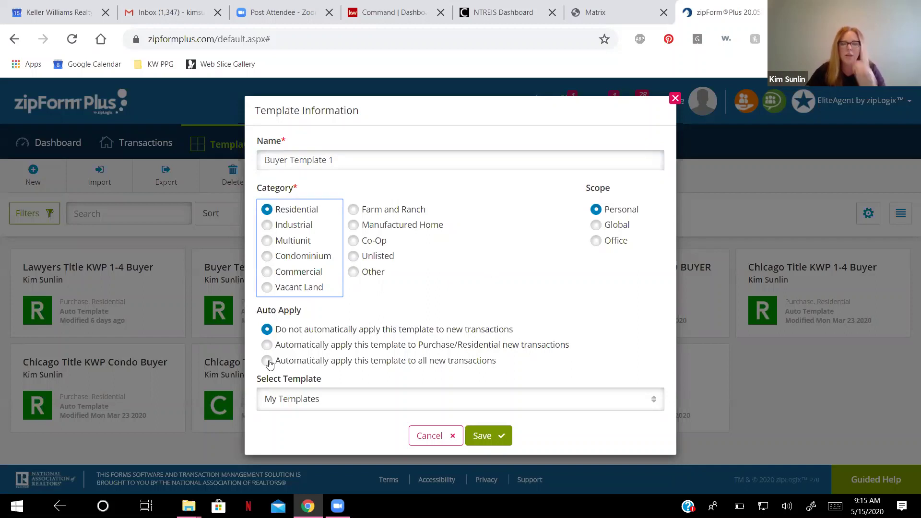
click(267, 345)
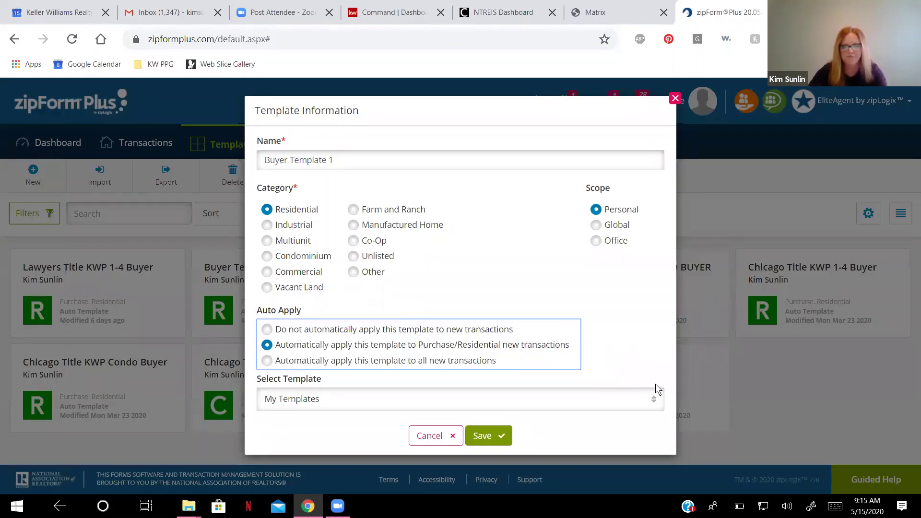
click(498, 441)
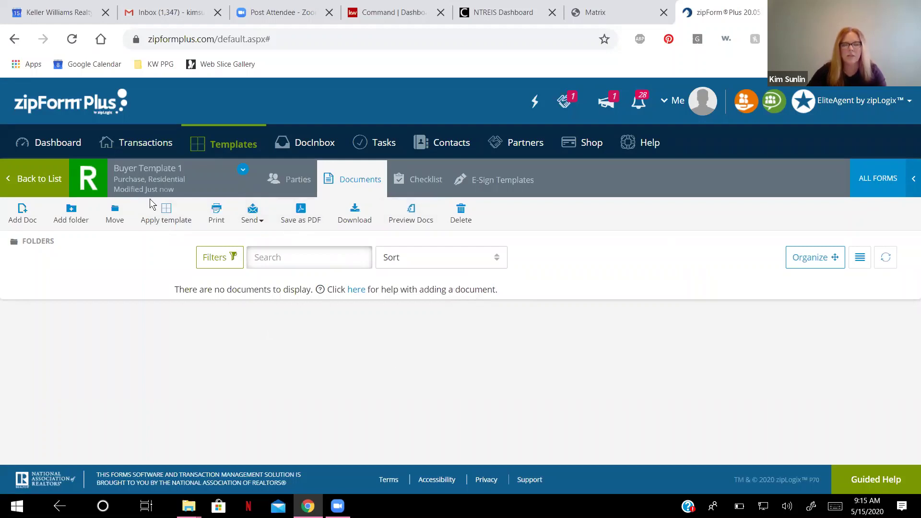
Go back to the templates list and reopen Buyer Template 1's empty Documents tab.
click(41, 181)
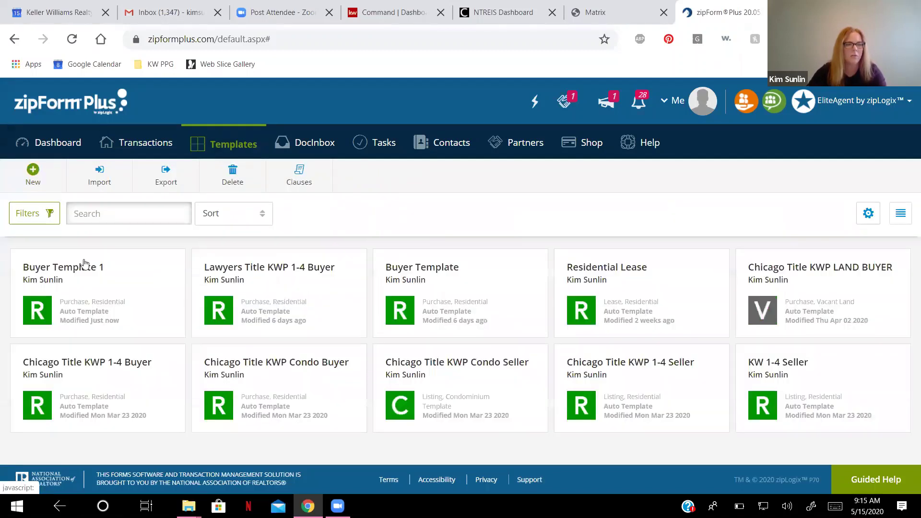
click(63, 278)
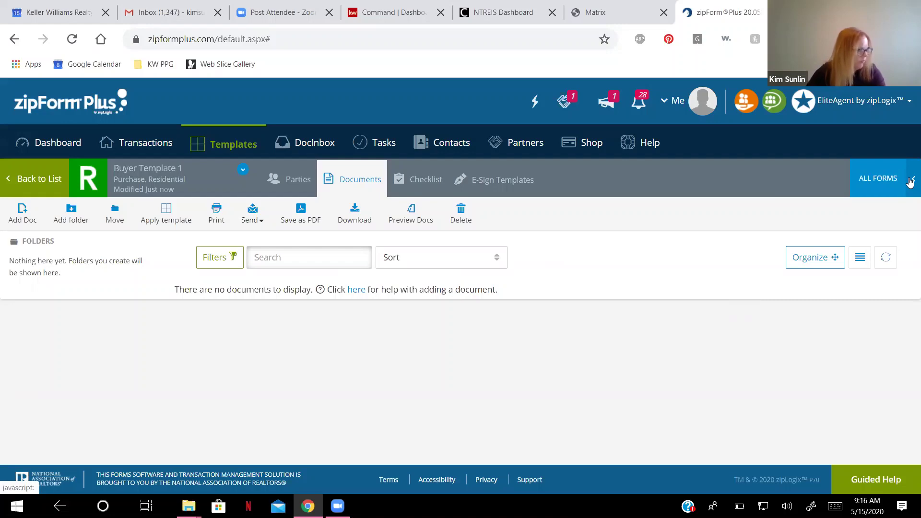
click(910, 182)
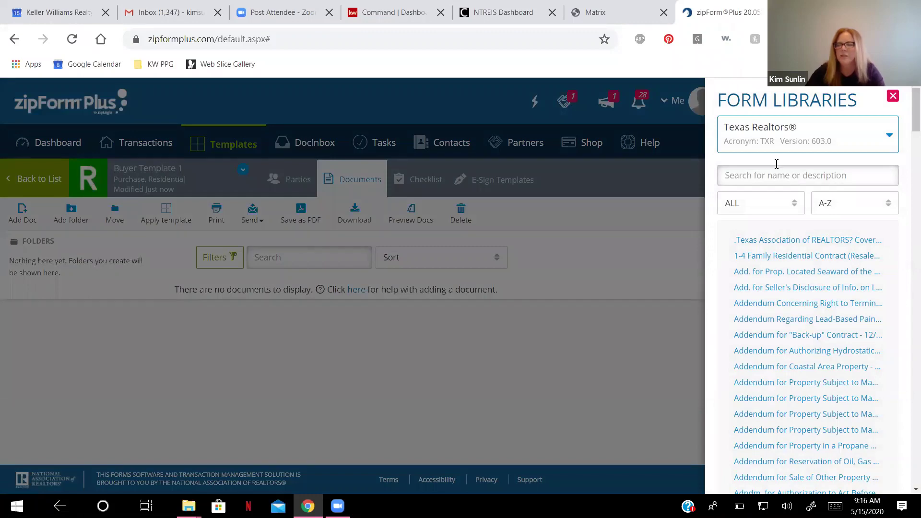
scroll(809, 383, down, 10)
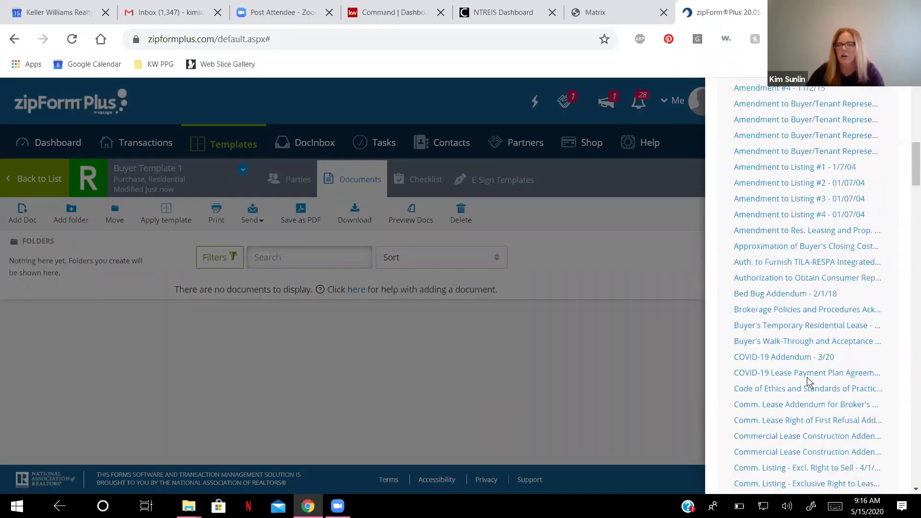
scroll(809, 383, up, 10)
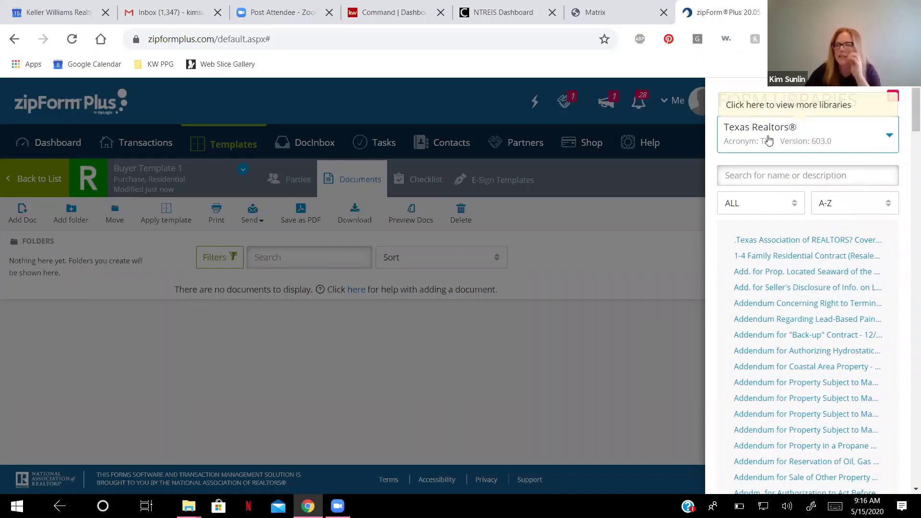
click(889, 139)
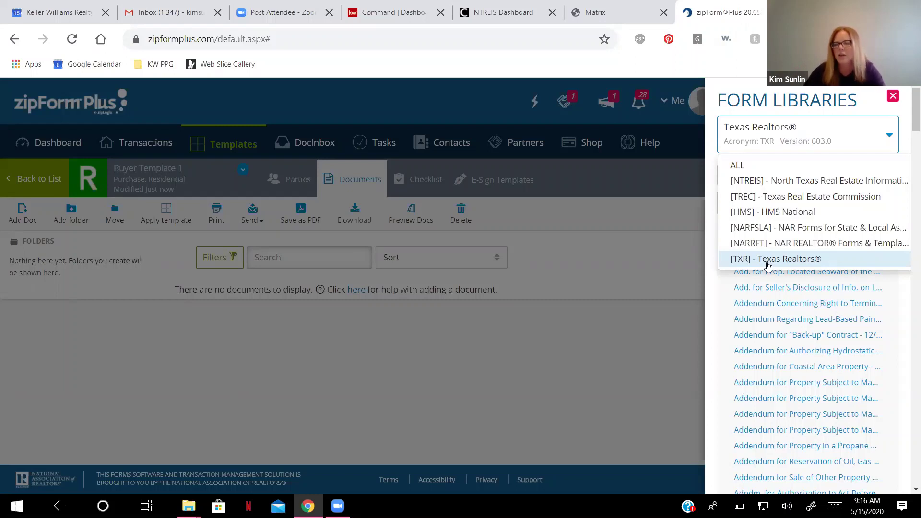
click(767, 262)
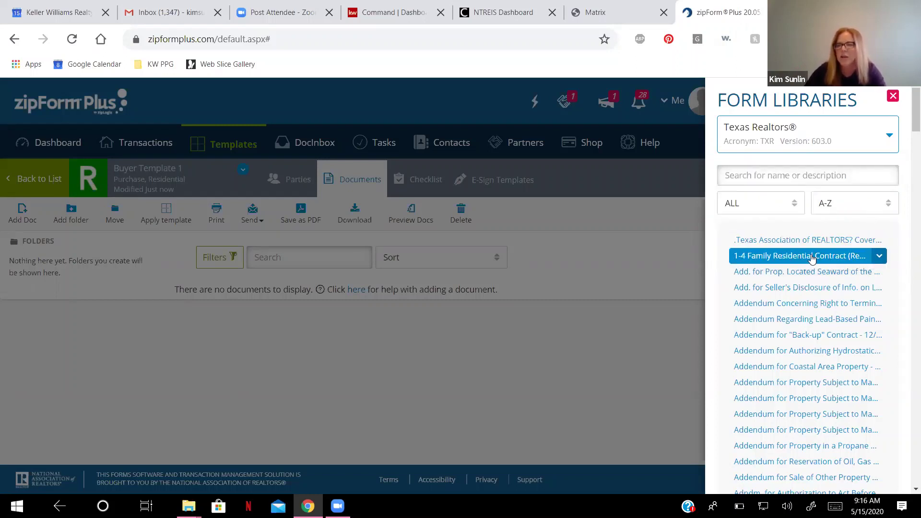
Search the form library for 'Resid' and add the Resid. Buyer/Tenant Rep. Agreement - 2/1/18.
click(800, 171)
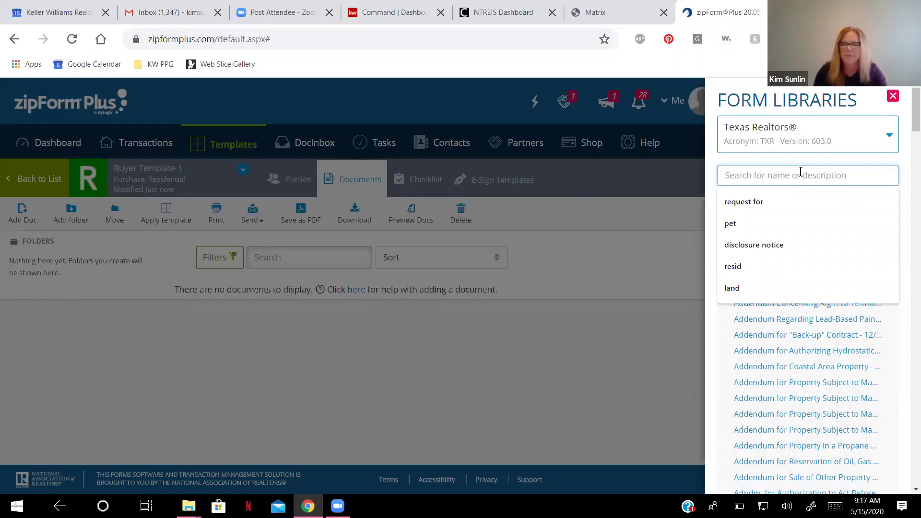
text(resid)
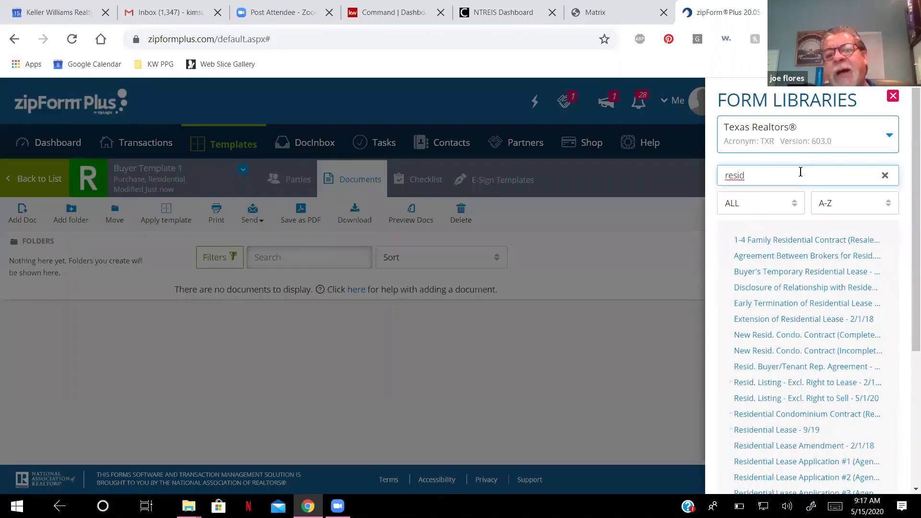
text(ential)
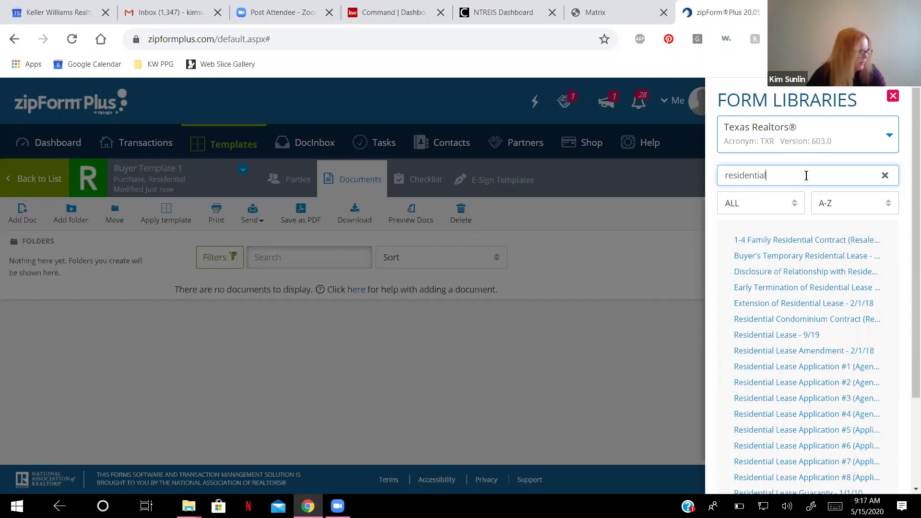
text(buyer)
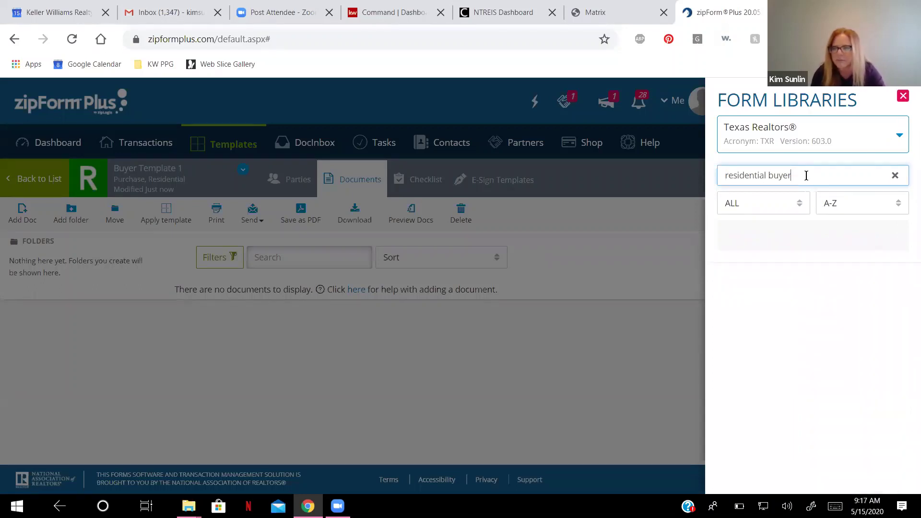
key(BackSpace)
key(BackSpace)
key(BackSpace)
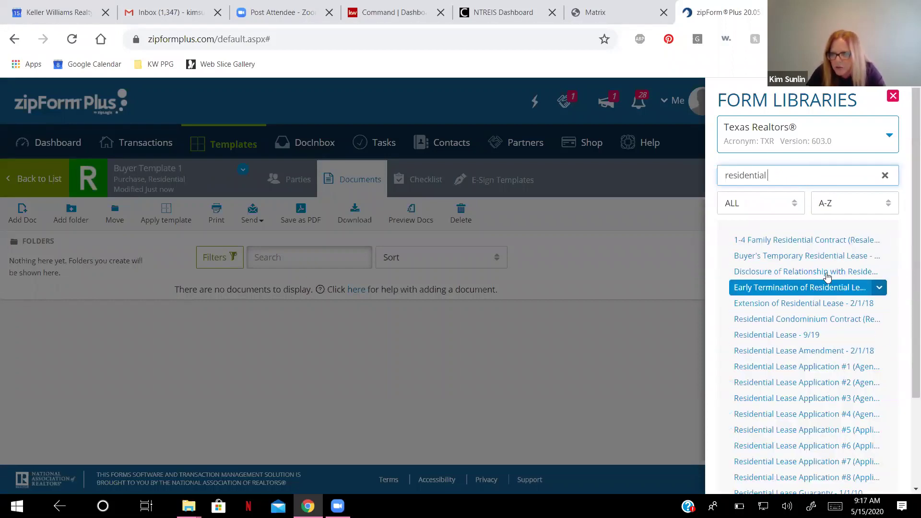
scroll(831, 370, down, 3)
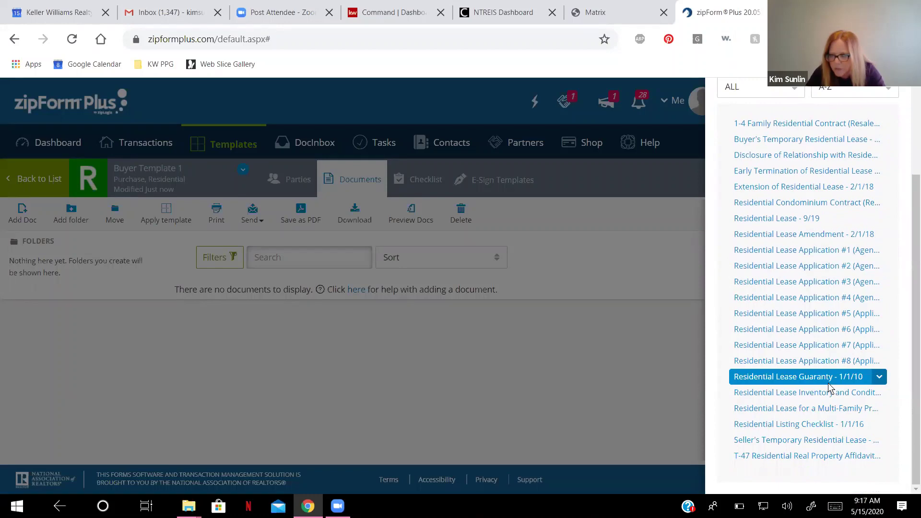
scroll(806, 283, up, 1)
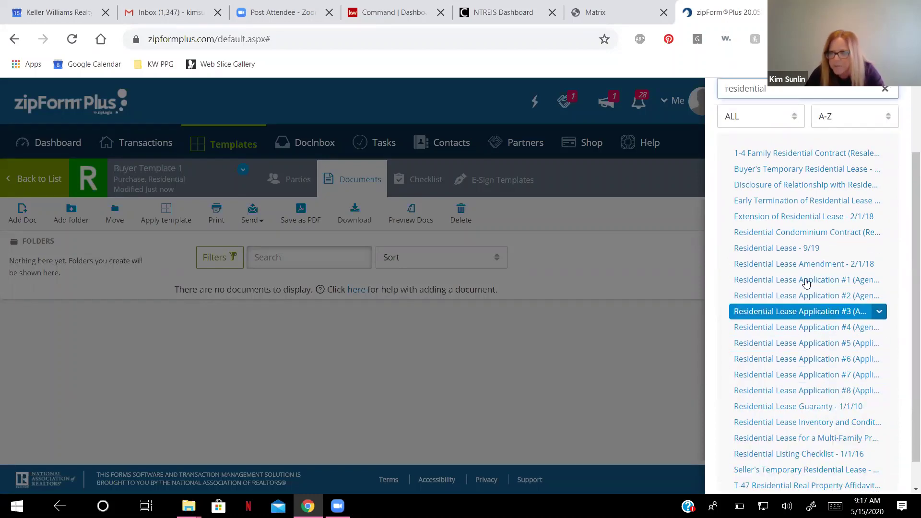
scroll(806, 283, up, 2)
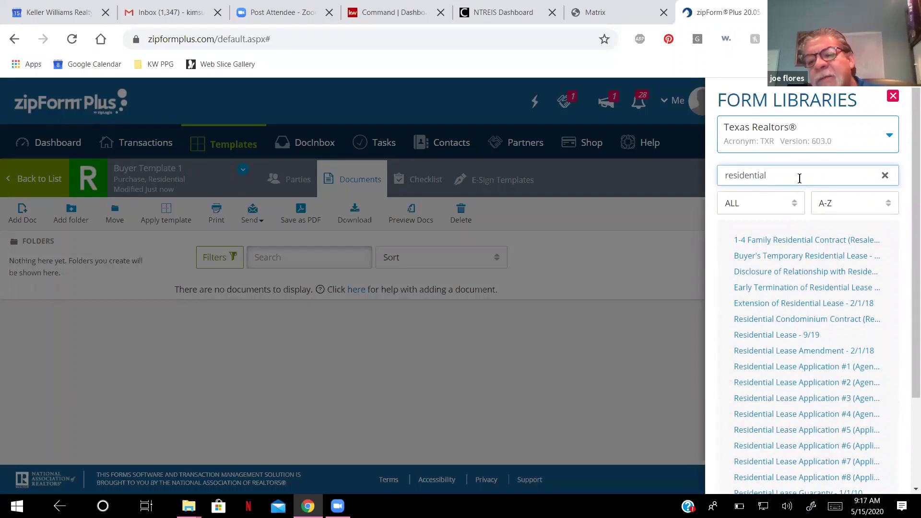
key(BackSpace)
key(BackSpace)
key(BackSpace)
key(BackSpace)
key(BackSpace)
key(BackSpace)
key(BackSpace)
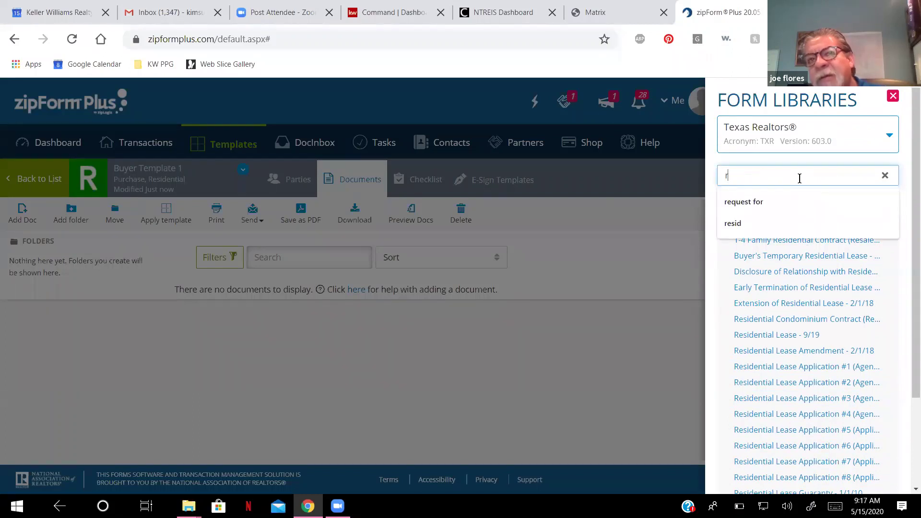
text(Resid)
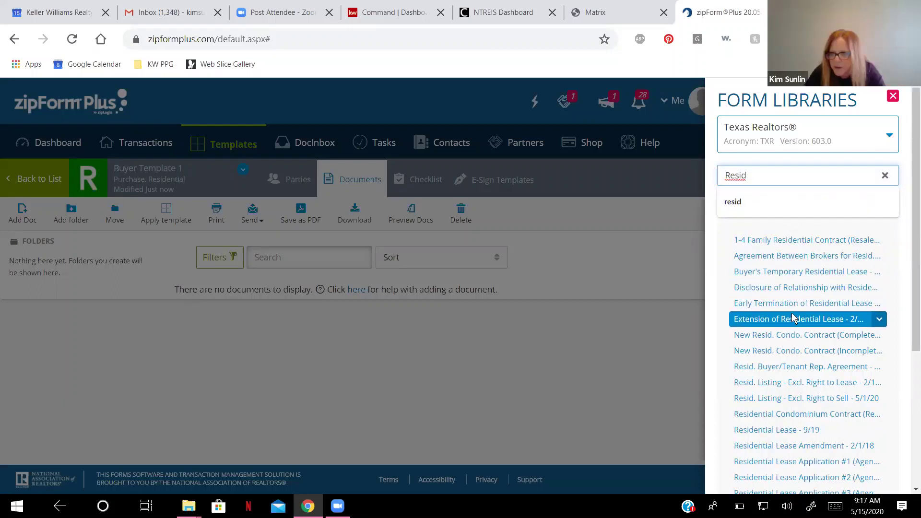
click(795, 372)
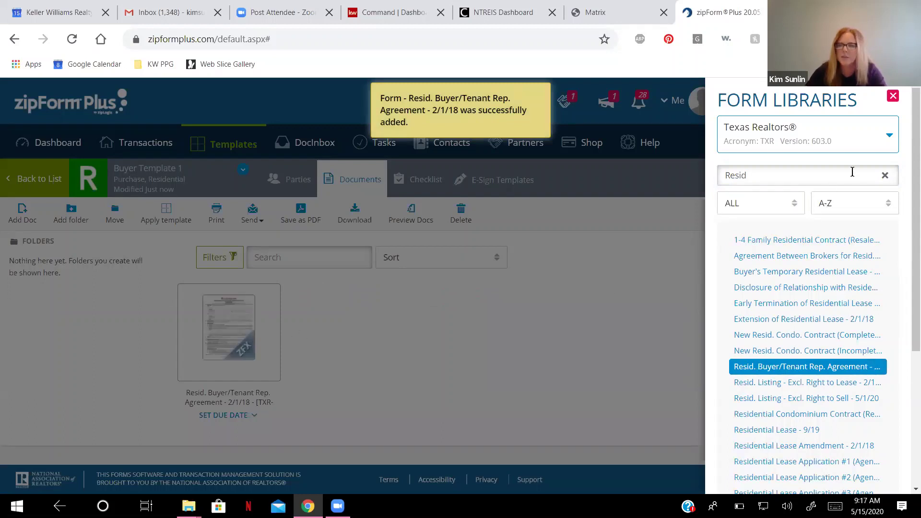
Search 'Information', add Information About Brokerage Services (Seller/Landlord) to the template, and close the libraries.
click(885, 176)
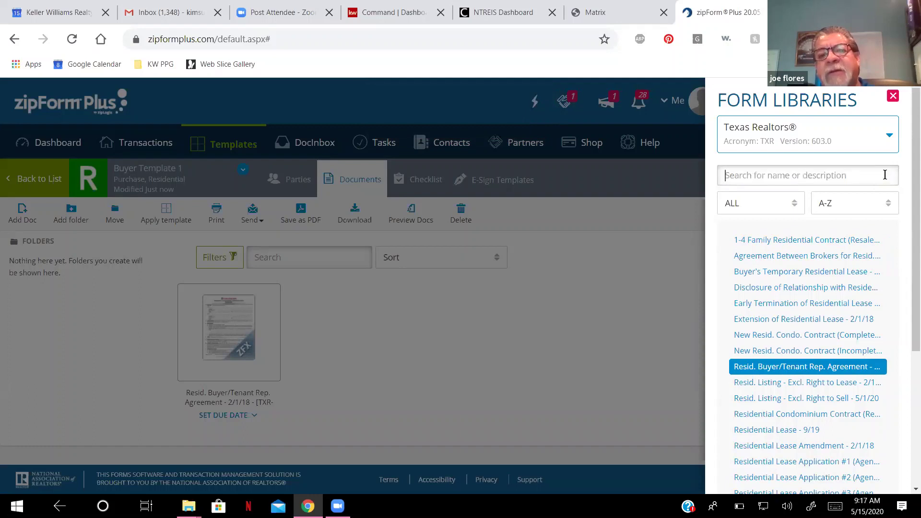
click(805, 175)
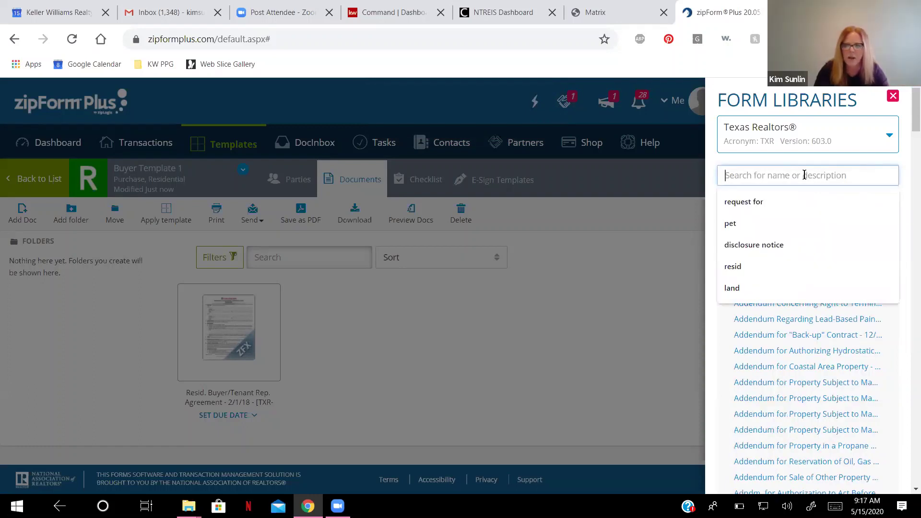
text(lnformation)
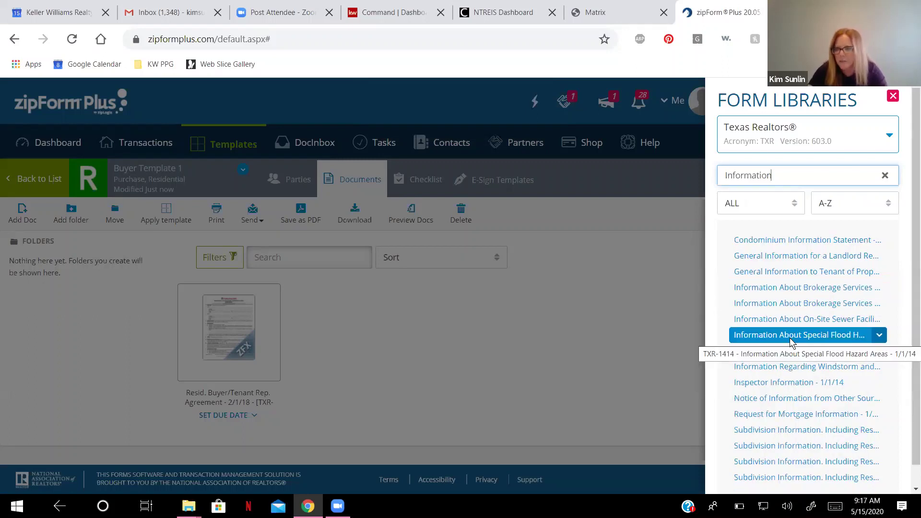
click(804, 304)
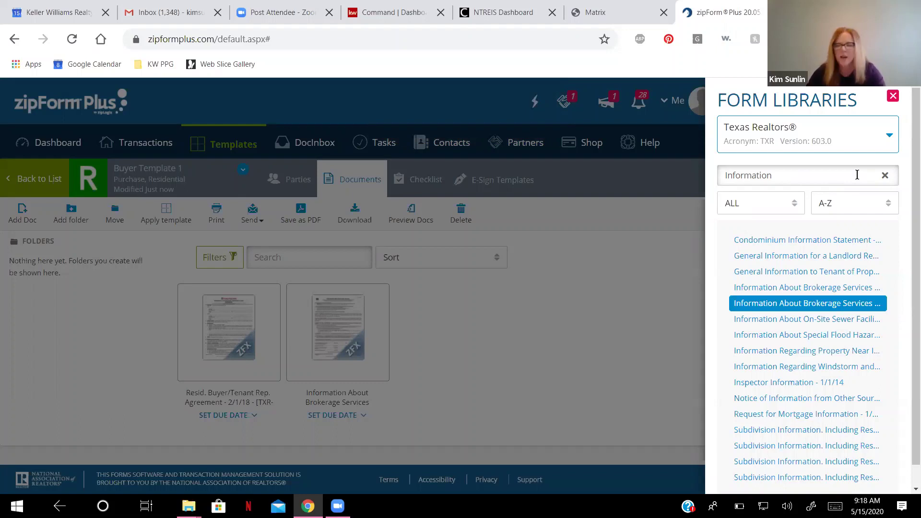
click(660, 264)
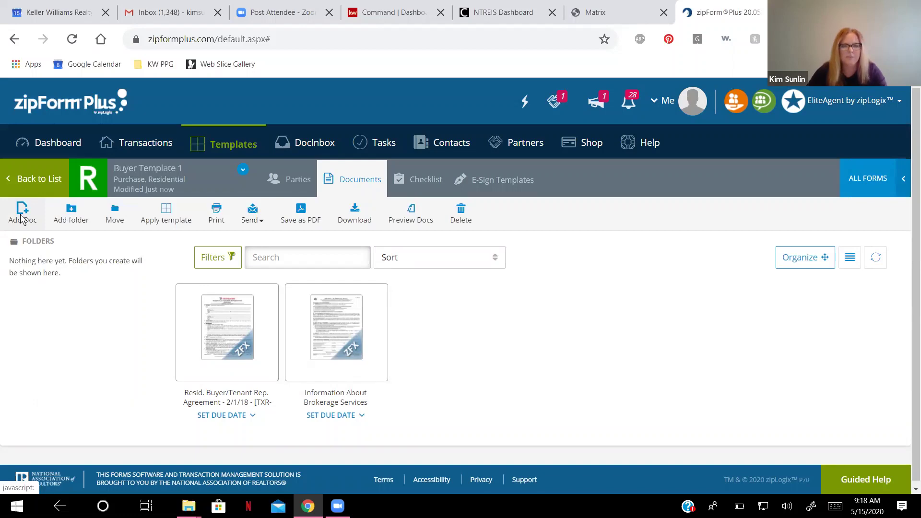
click(21, 218)
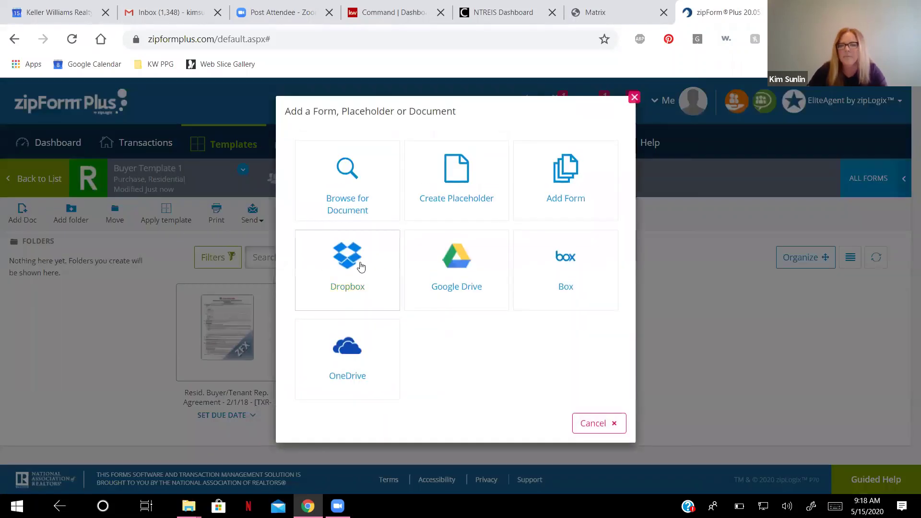
click(360, 262)
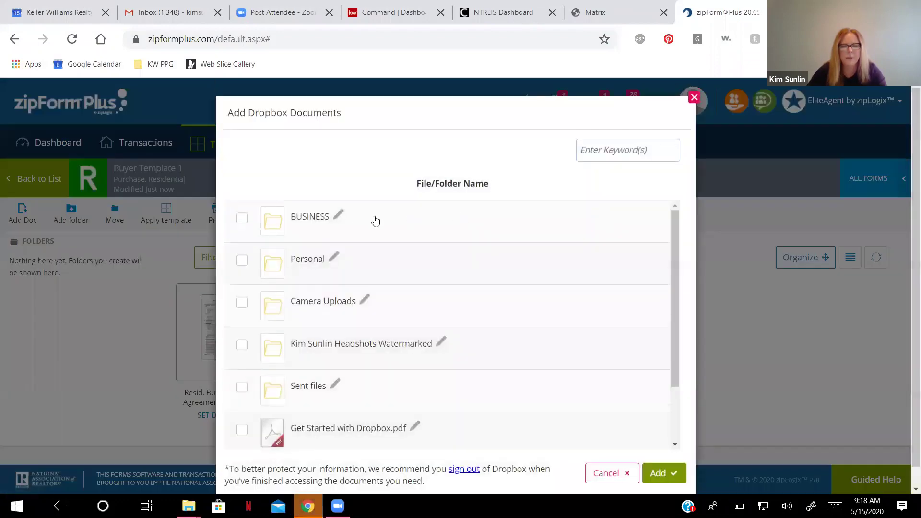
click(307, 217)
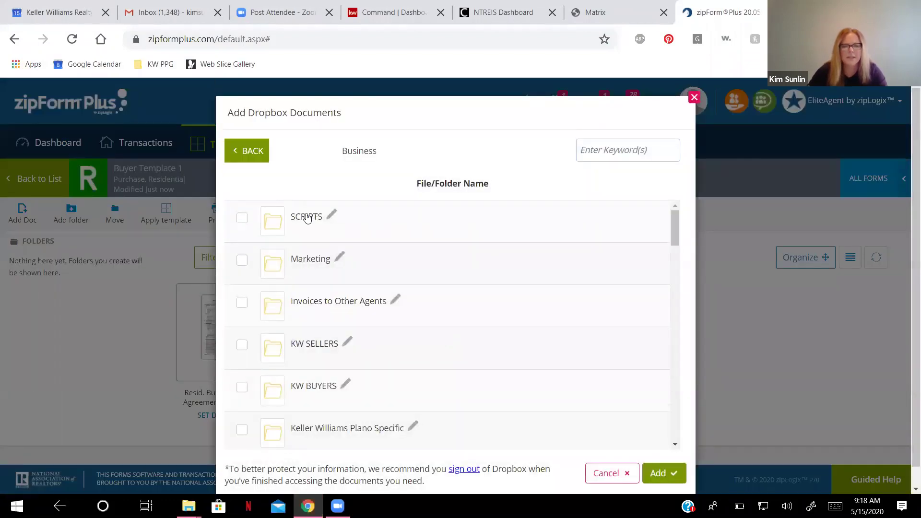
scroll(307, 288, down, 3)
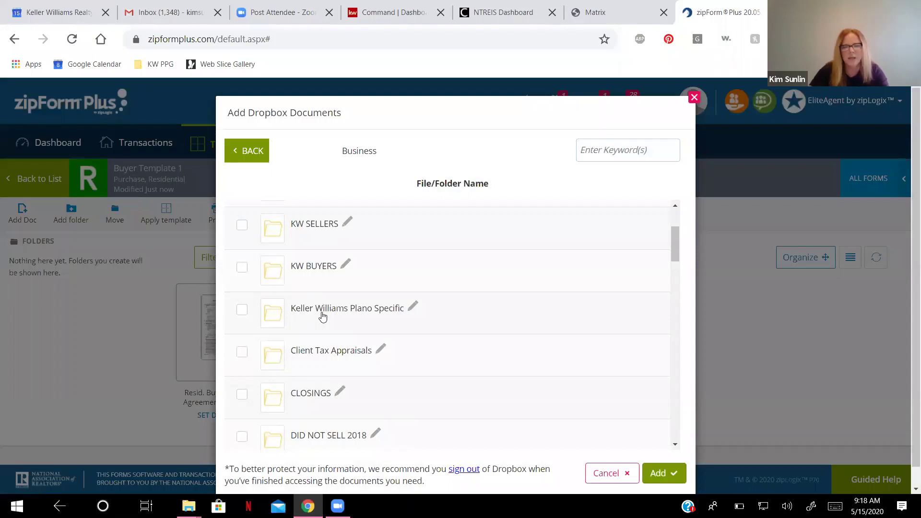
click(322, 311)
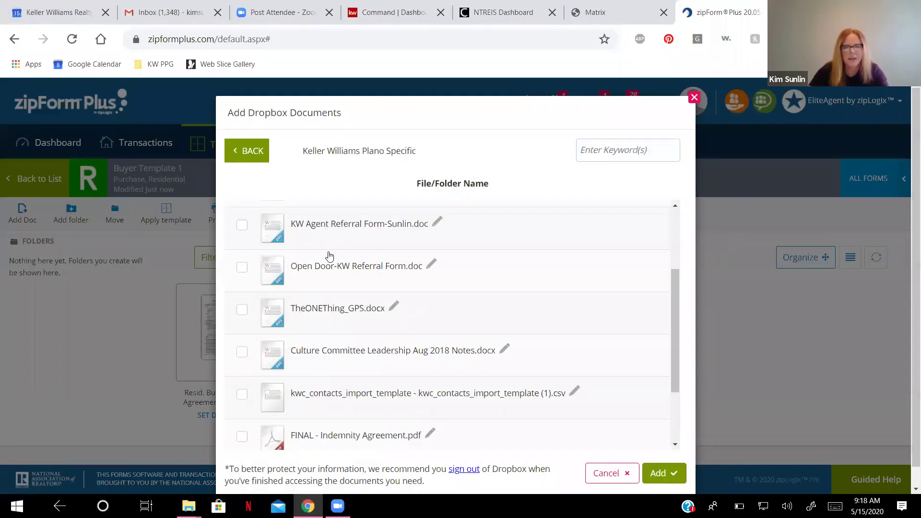
scroll(329, 266, up, 3)
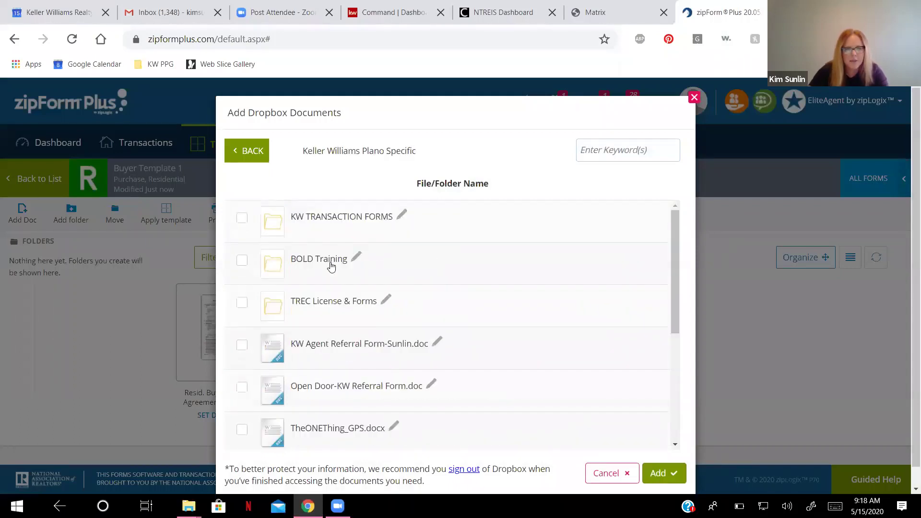
click(340, 218)
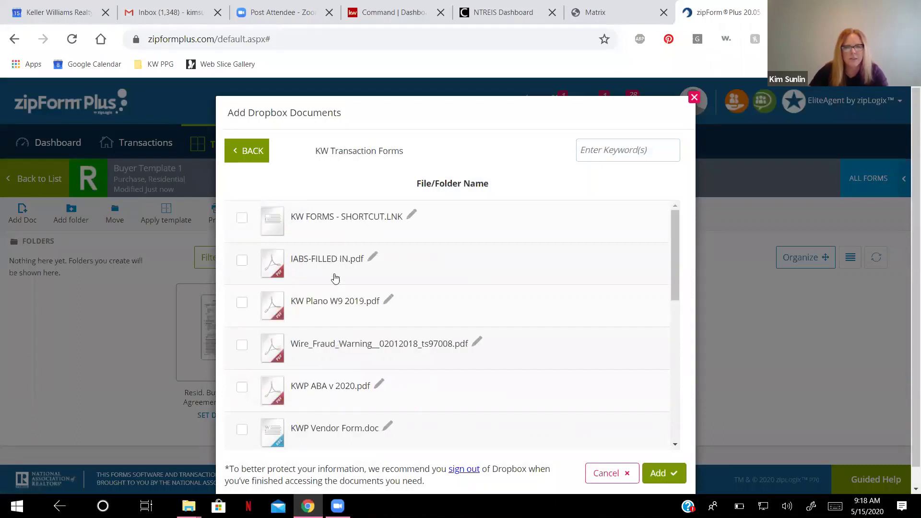
scroll(329, 302, down, 3)
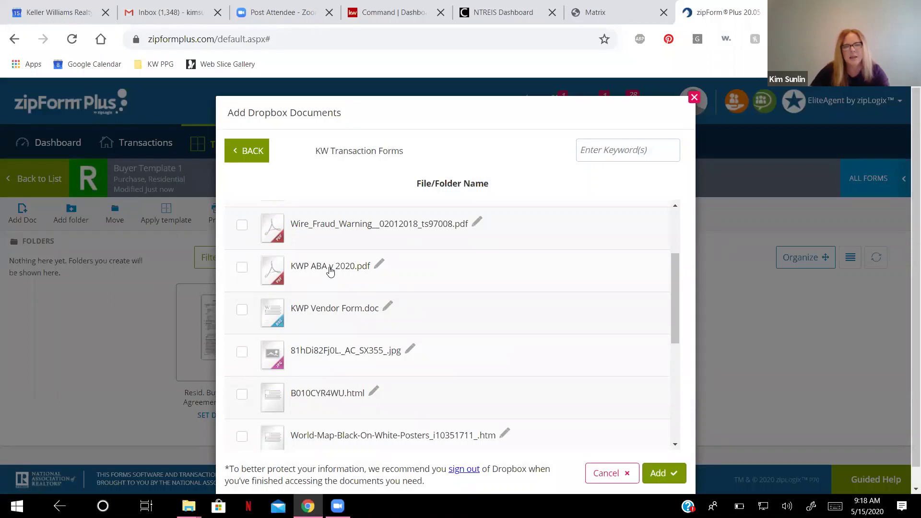
click(330, 271)
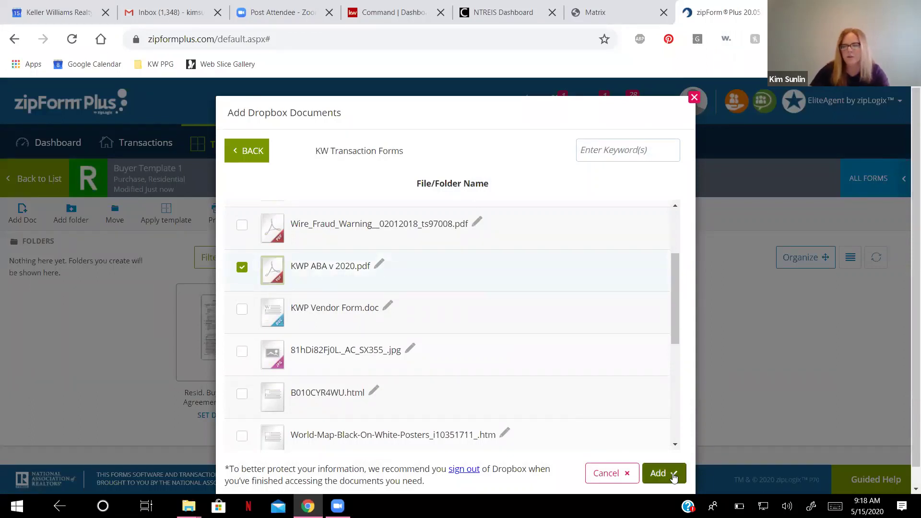
click(673, 476)
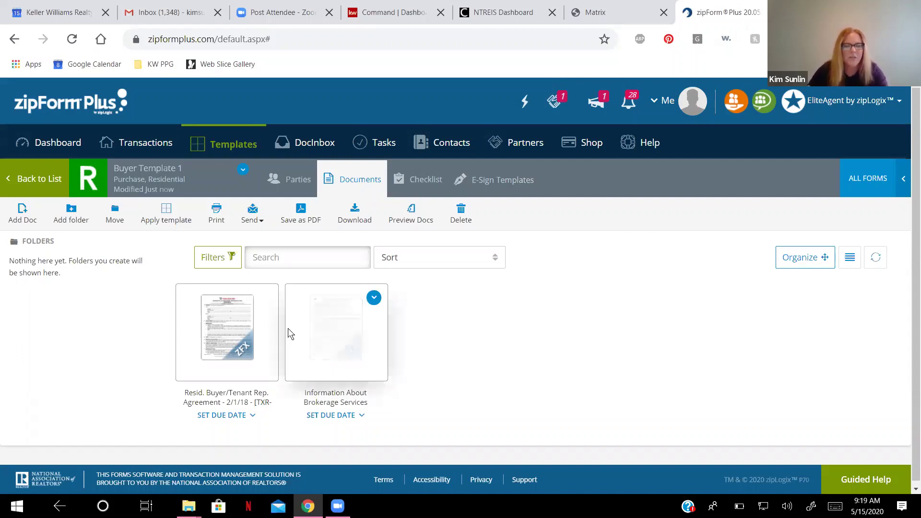
Open the Information About Brokerage Services form and scroll down to the License Holder Contact Information section.
click(297, 307)
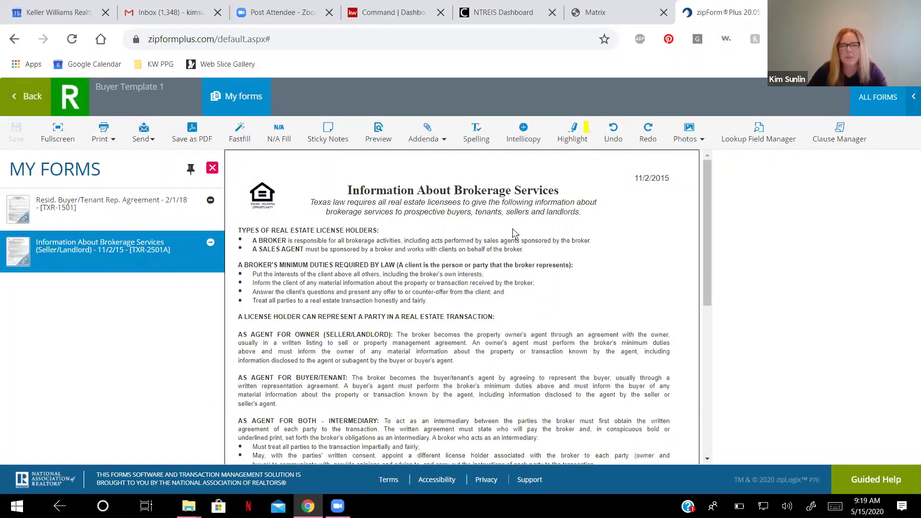
scroll(514, 233, down, 10)
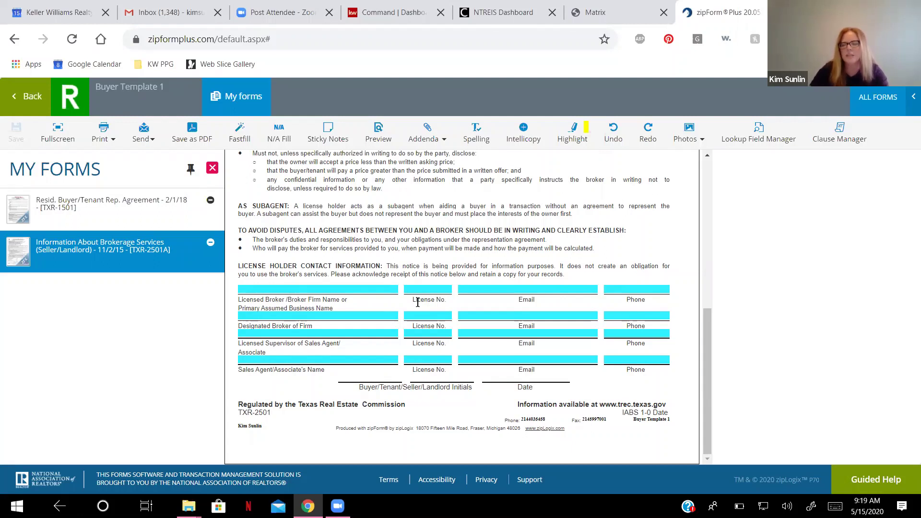
Fill the broker firm as Keller Williams Realty Plano with its license number, e-mail and phone.
click(284, 289)
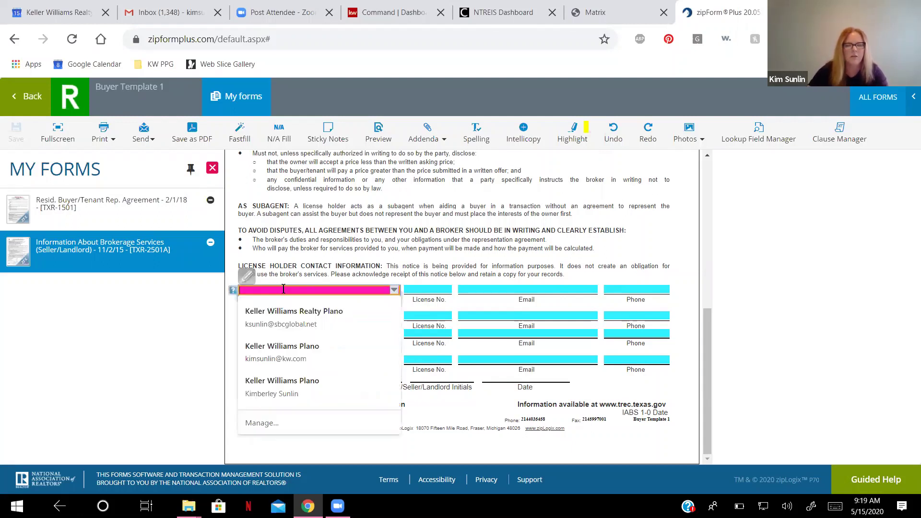
click(287, 311)
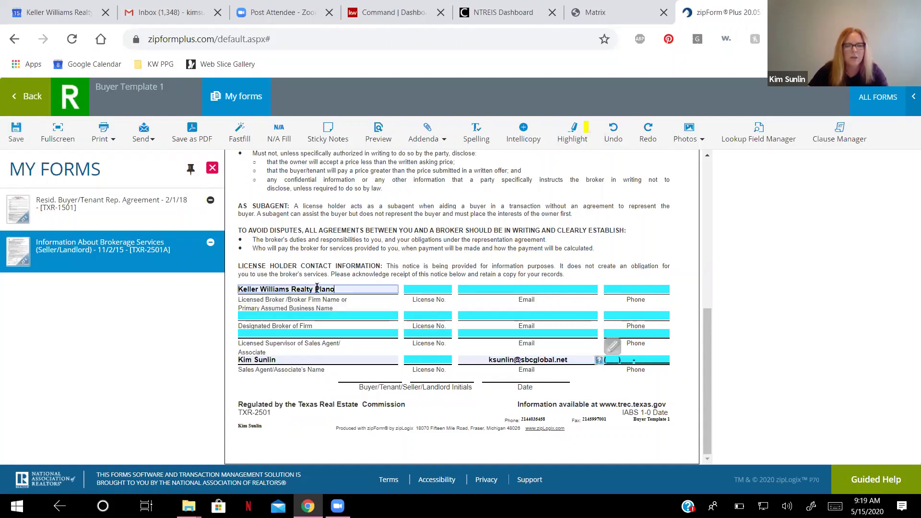
click(414, 289)
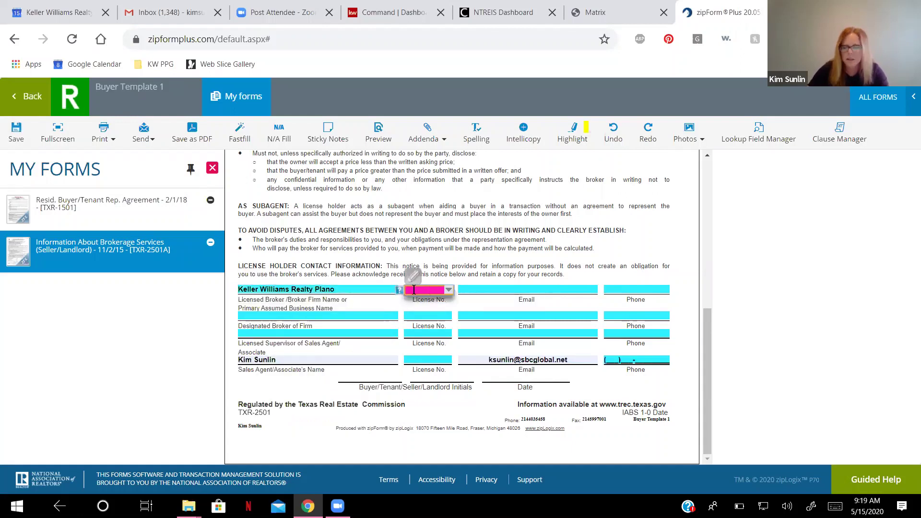
text(049)
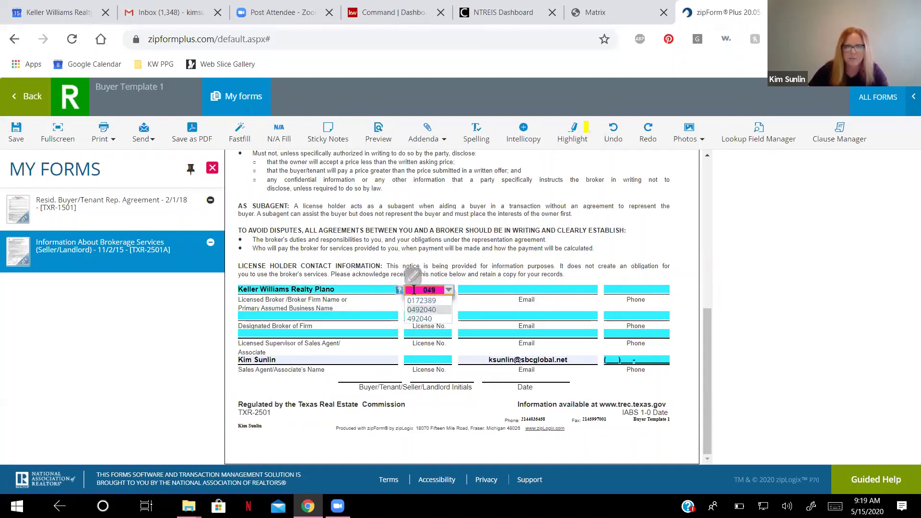
click(421, 310)
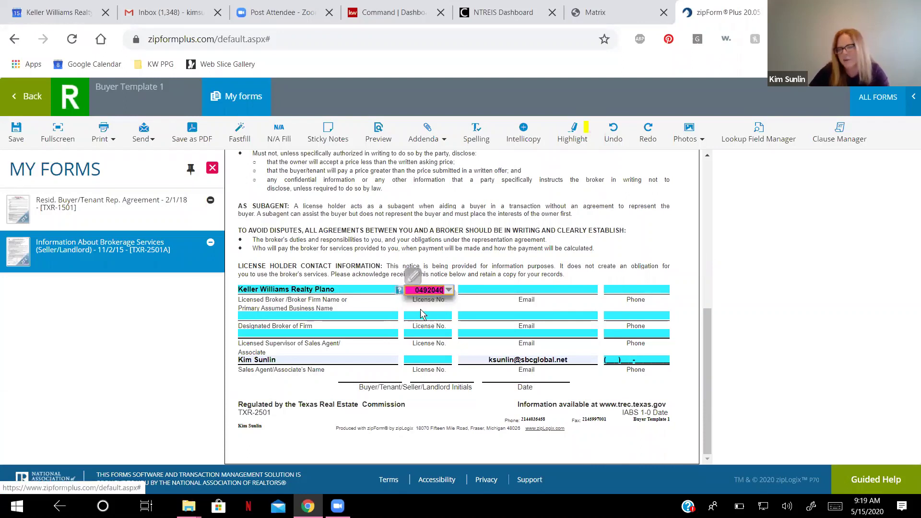
click(475, 289)
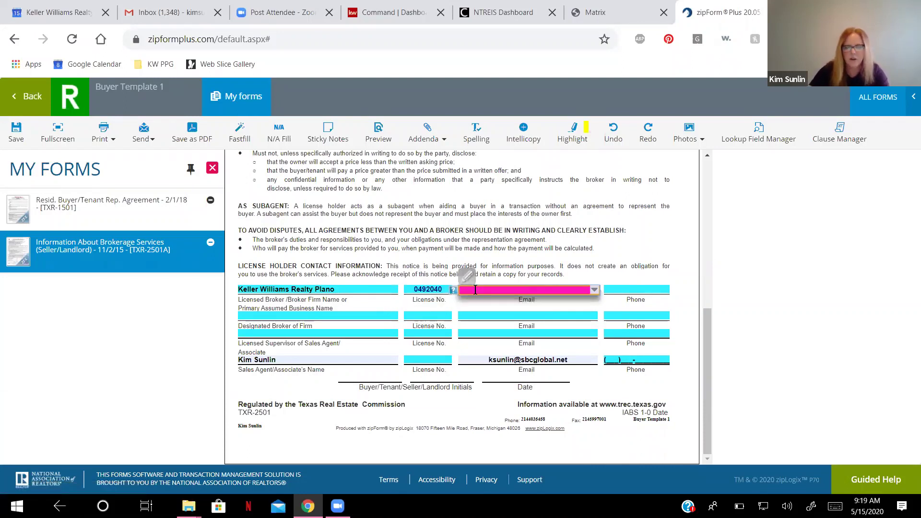
text(bob)
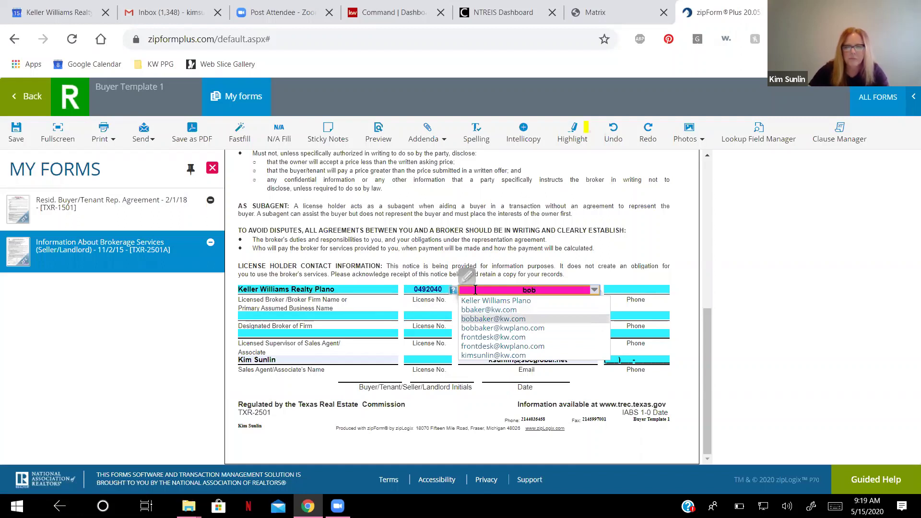
click(486, 319)
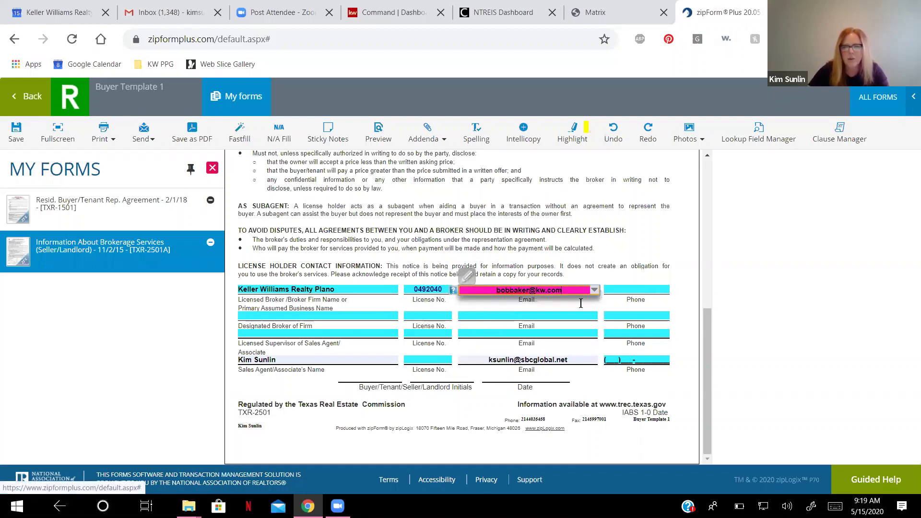
click(633, 289)
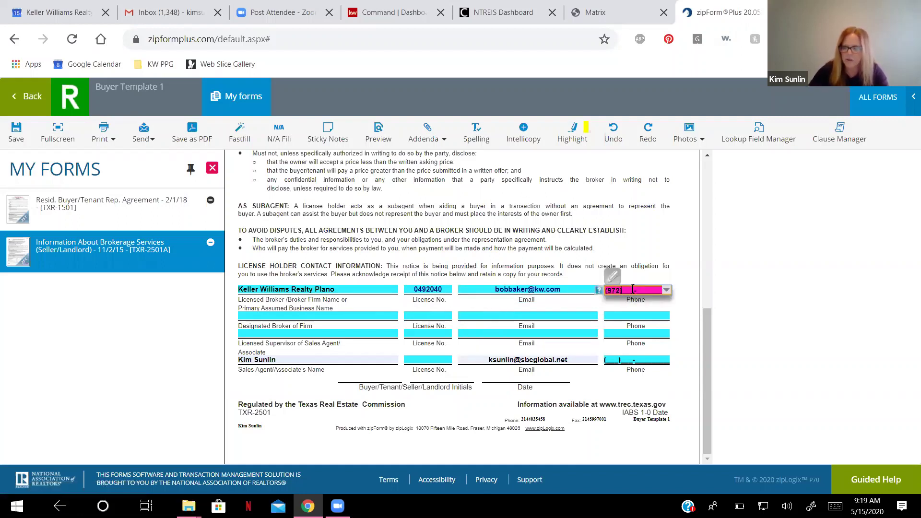
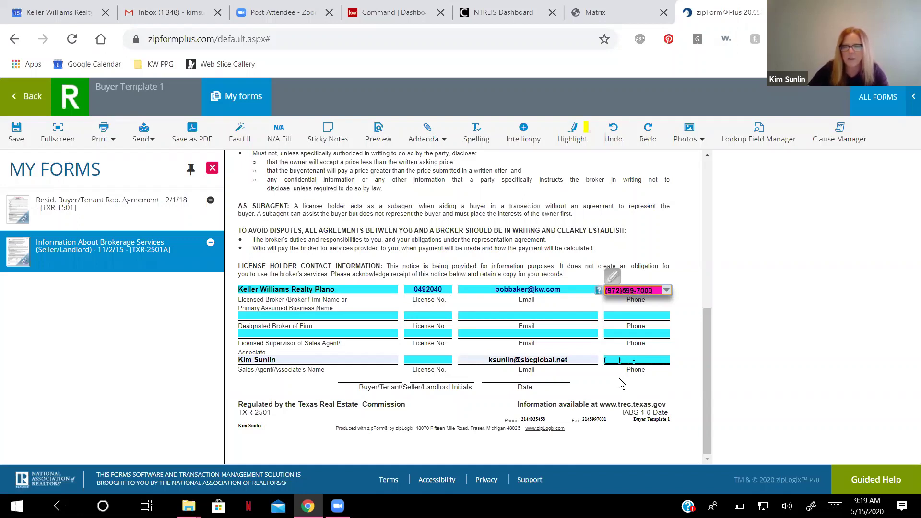
click(462, 344)
Copy the firm's e-mail into the designated broker and supervisor e-mail fields.
click(569, 291)
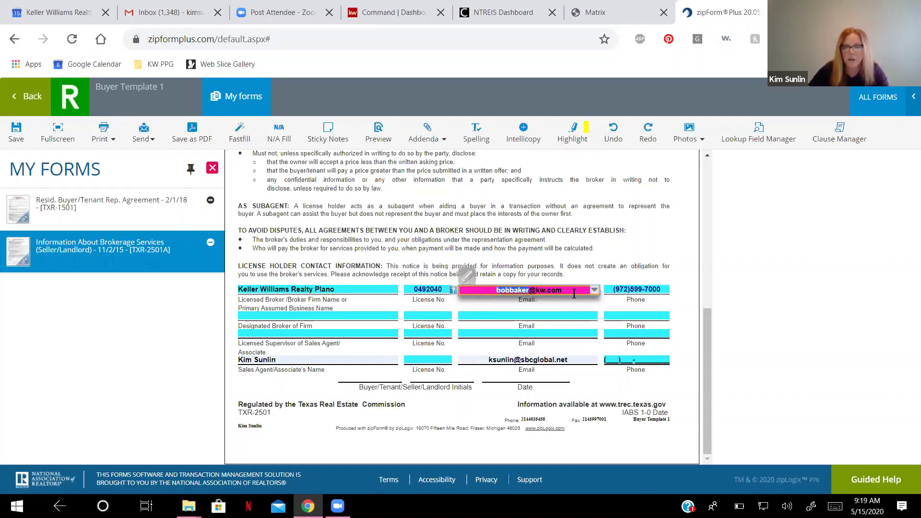
right_click(548, 295)
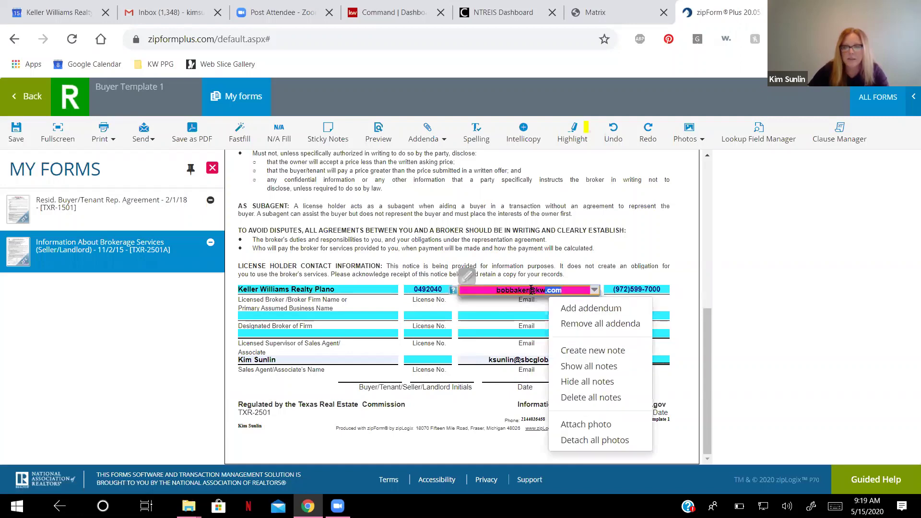
key(Escape)
right_click(507, 290)
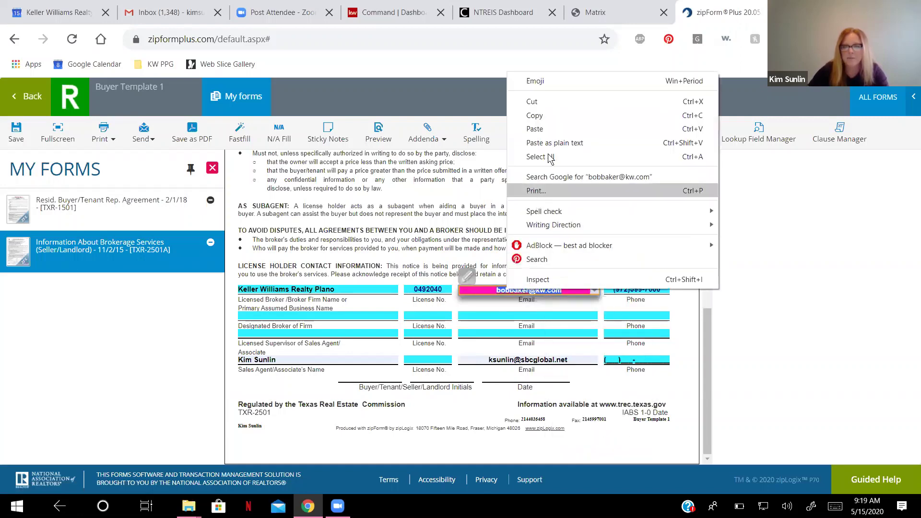
click(547, 115)
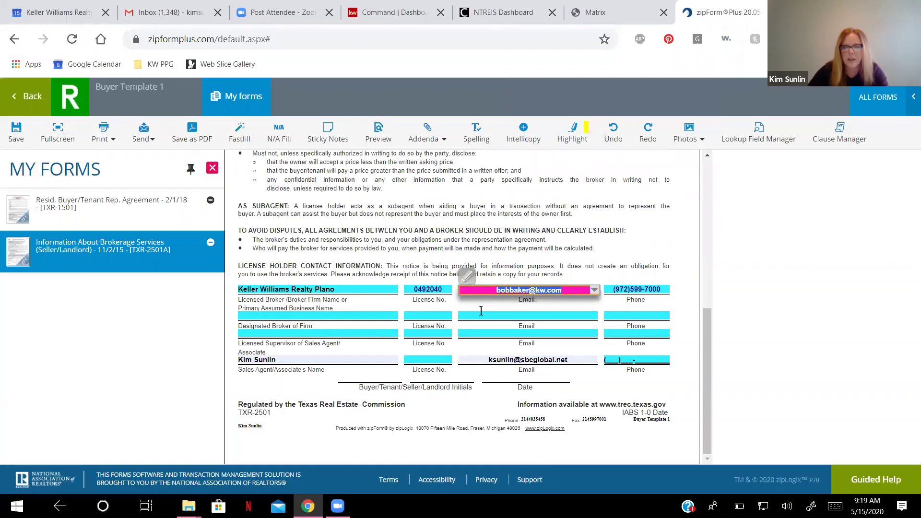
right_click(482, 317)
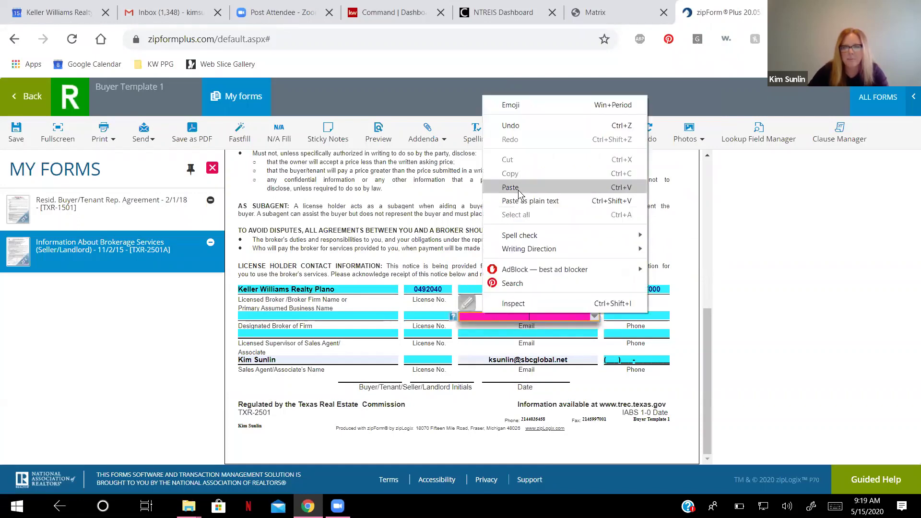
click(508, 182)
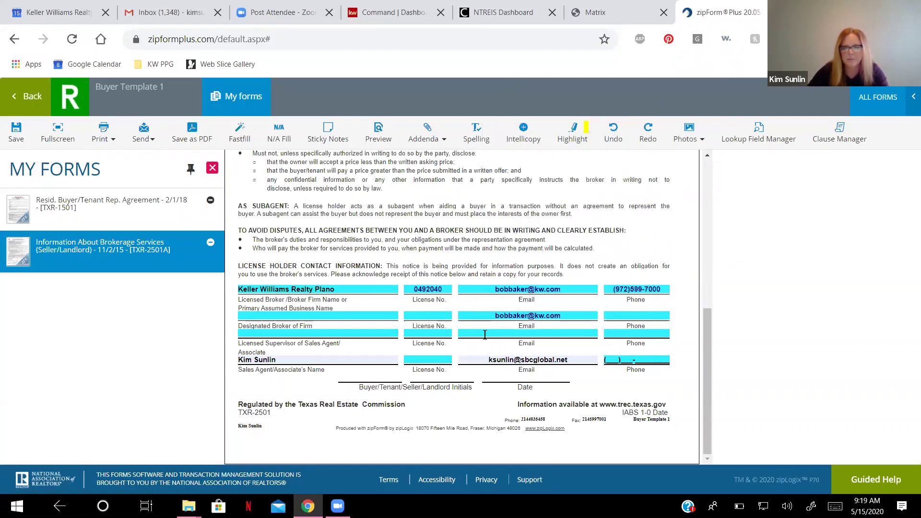
right_click(485, 334)
click(524, 209)
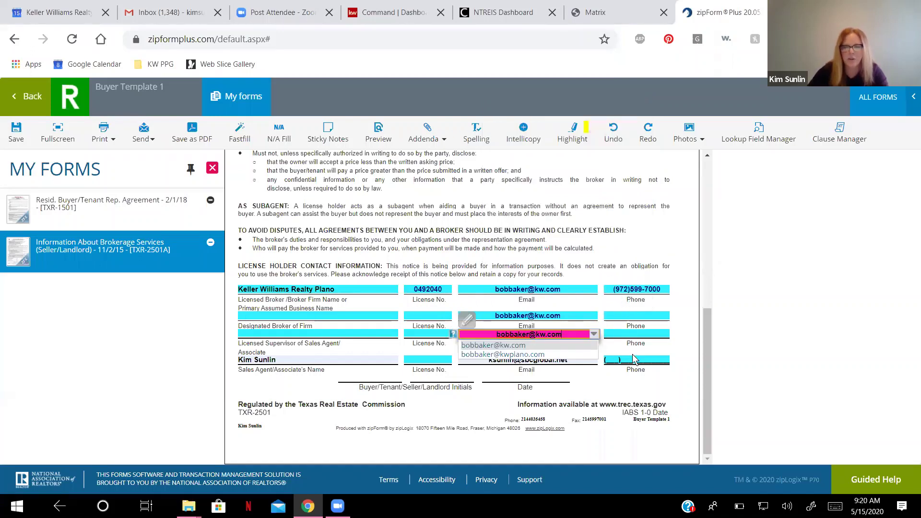
Enter the designated broker's name and license number, then correct both to the right broker.
click(251, 314)
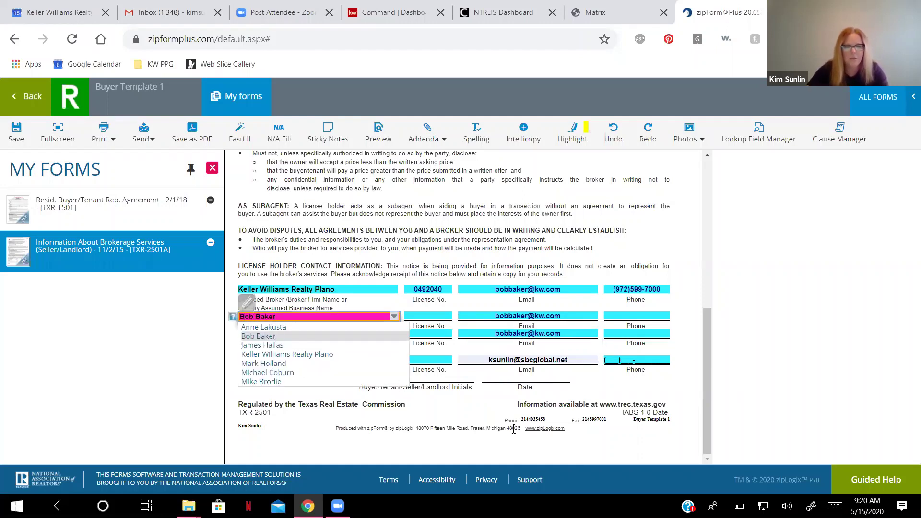
click(279, 337)
click(421, 316)
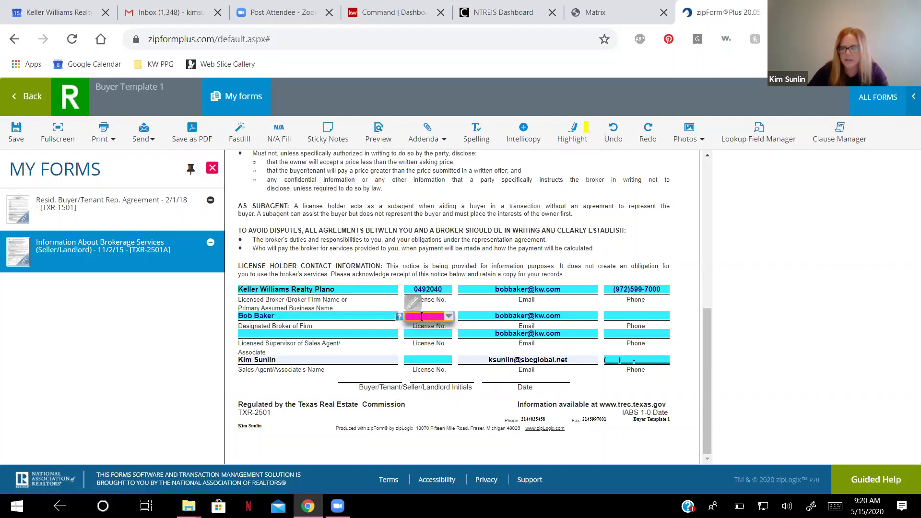
text(01)
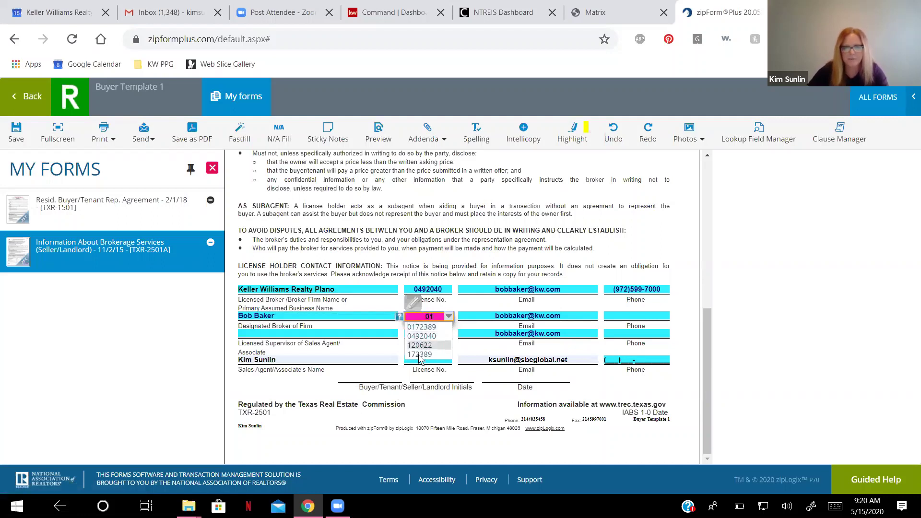
click(423, 345)
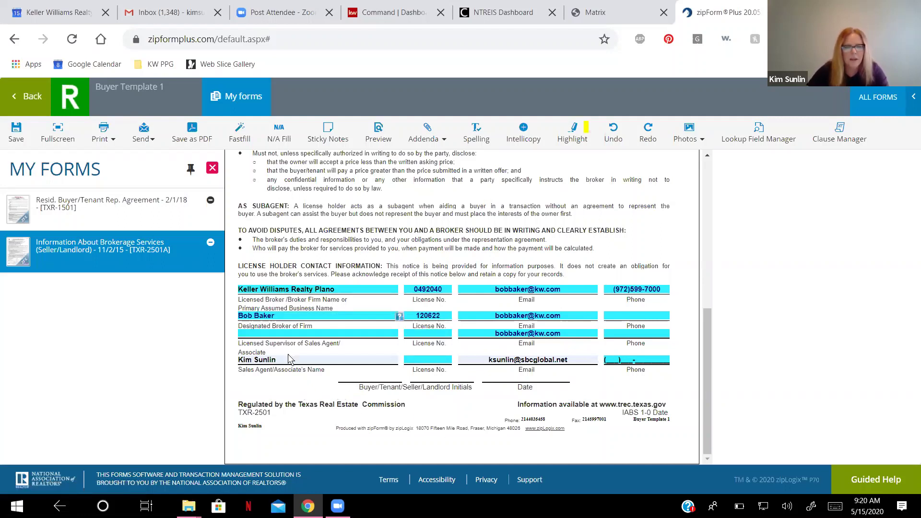
click(283, 316)
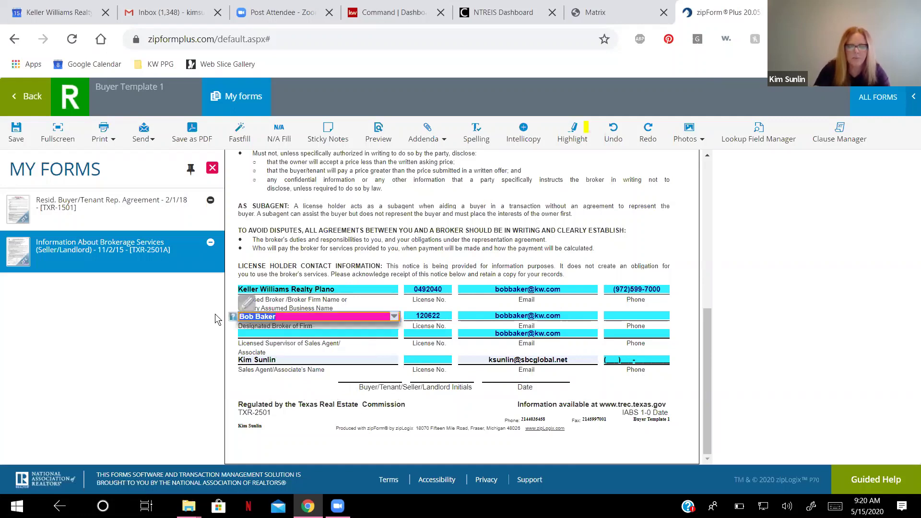
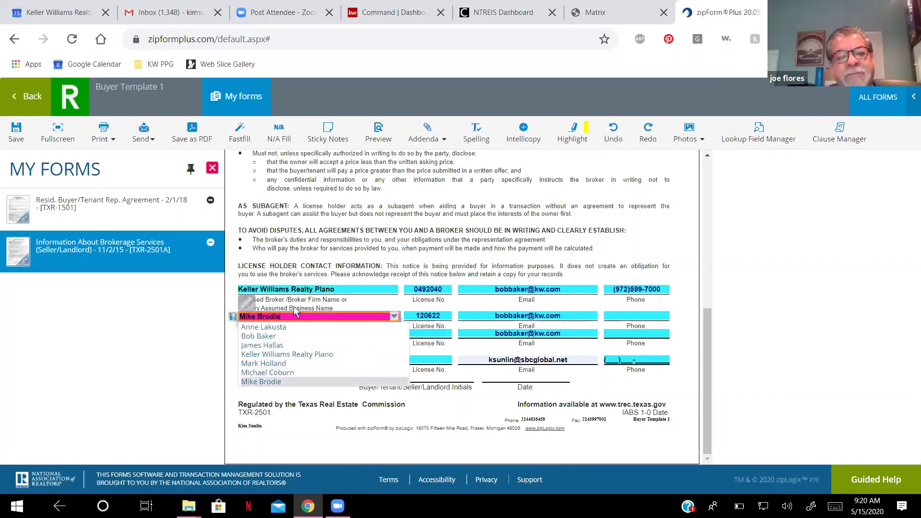
key(Return)
drag(442, 316, 409, 315)
text(017)
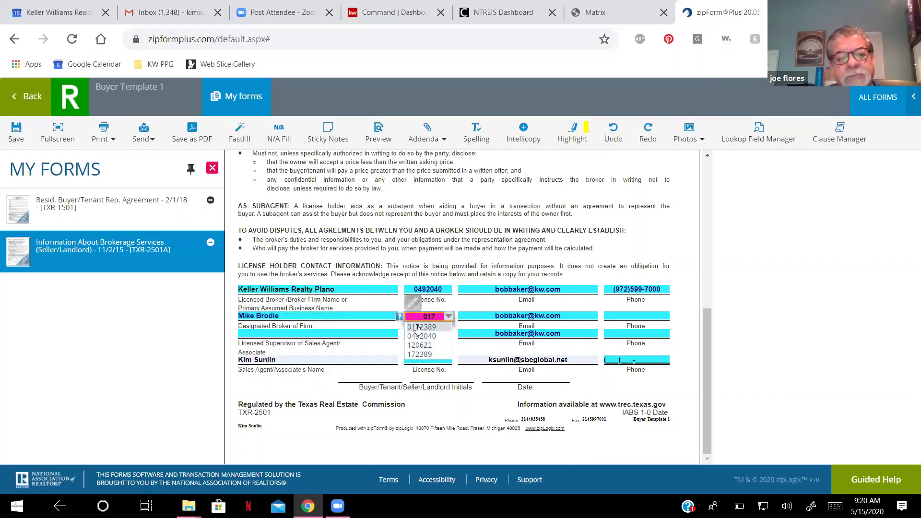
click(417, 328)
Enter the supervisor's name and license number and the sales agent's license number.
click(319, 333)
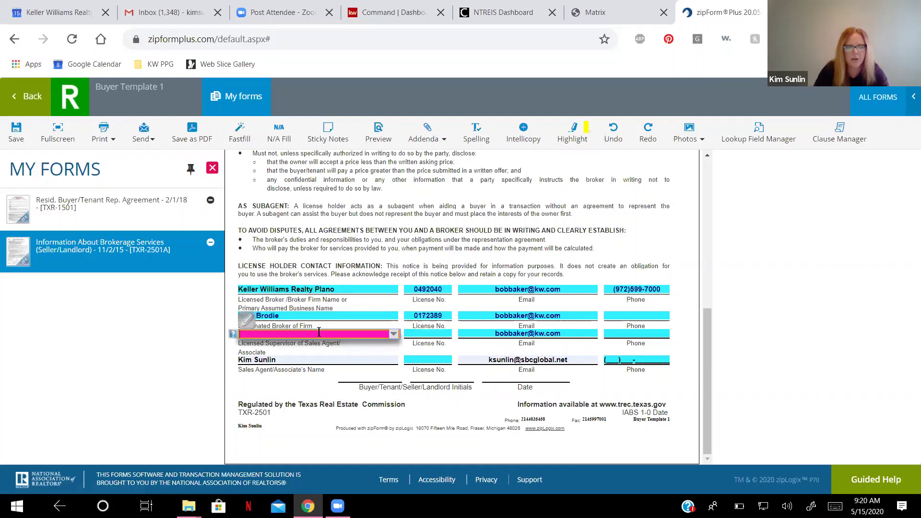
text(Bob B)
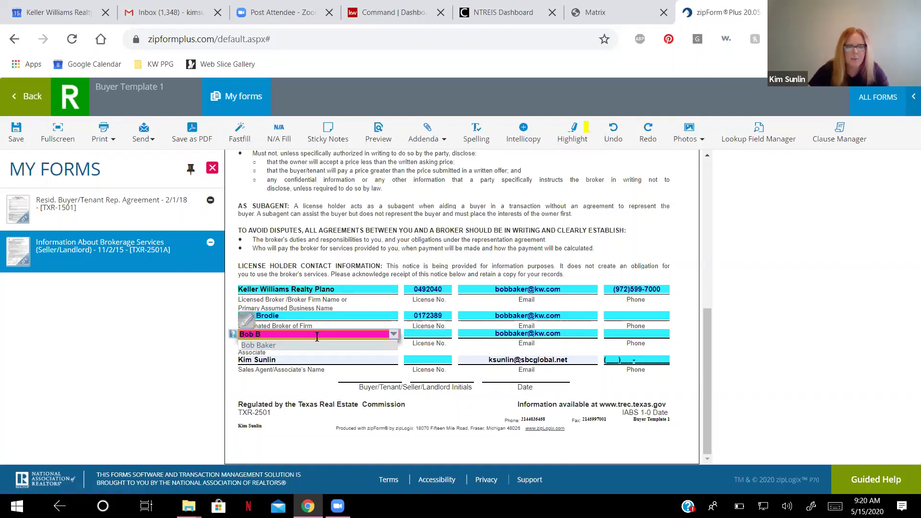
click(317, 345)
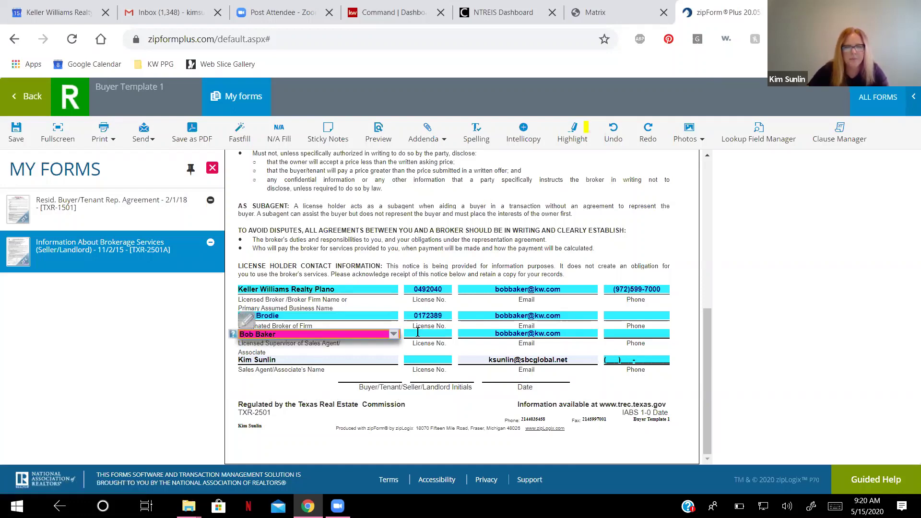
click(417, 332)
text(0120622)
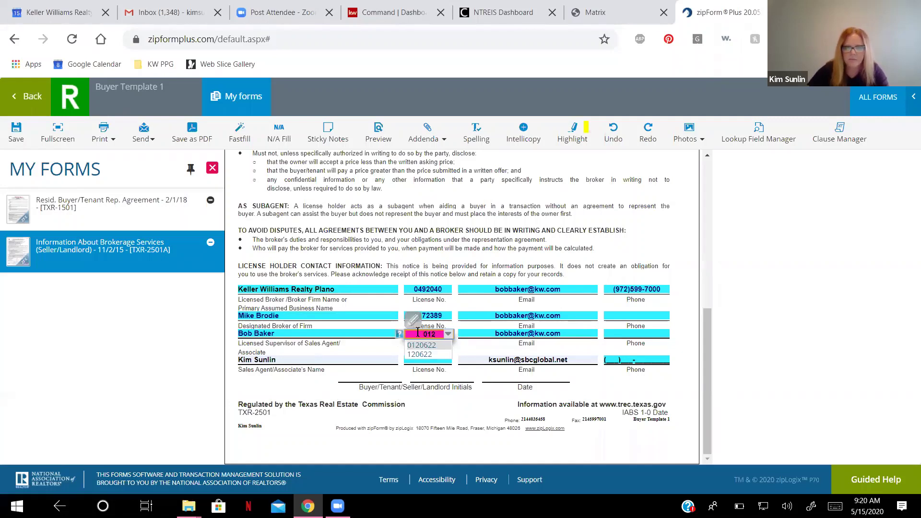
click(409, 361)
text(0665484)
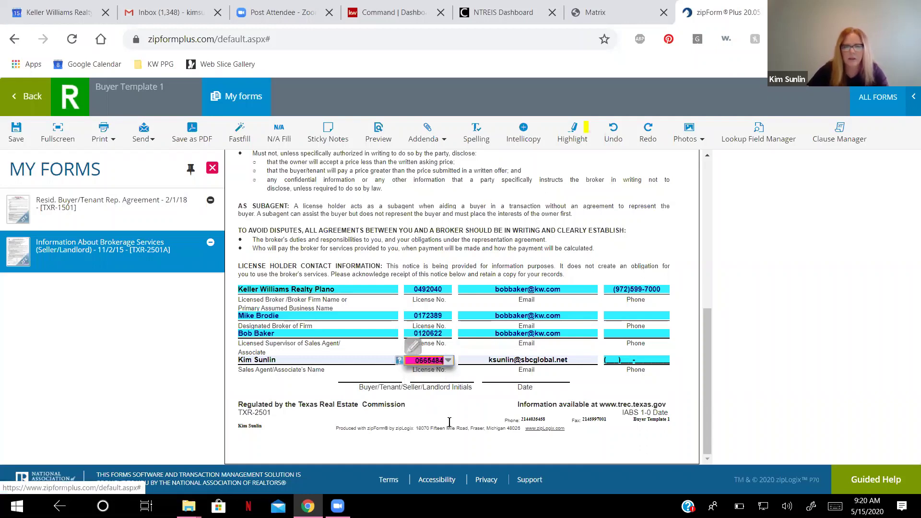
click(478, 423)
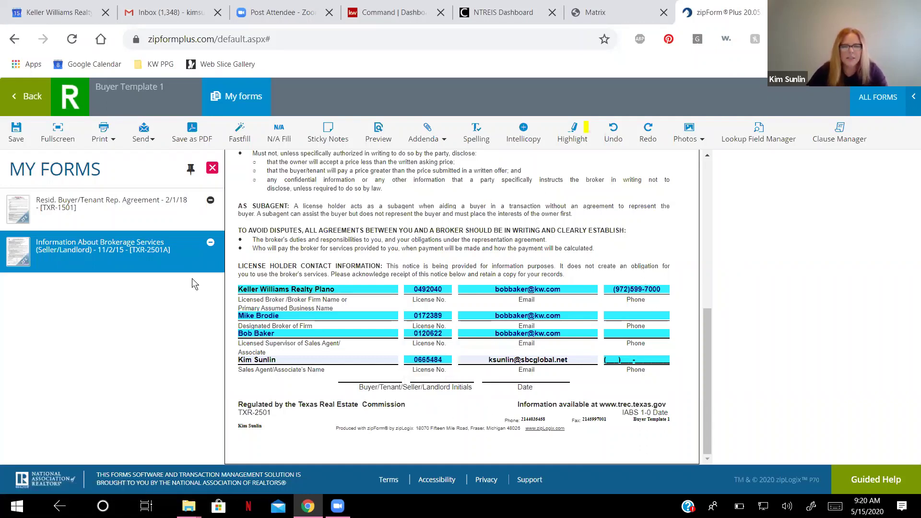
Save the brokerage services form, reopen it to check, and return to Buyer Template 1's documents.
click(16, 137)
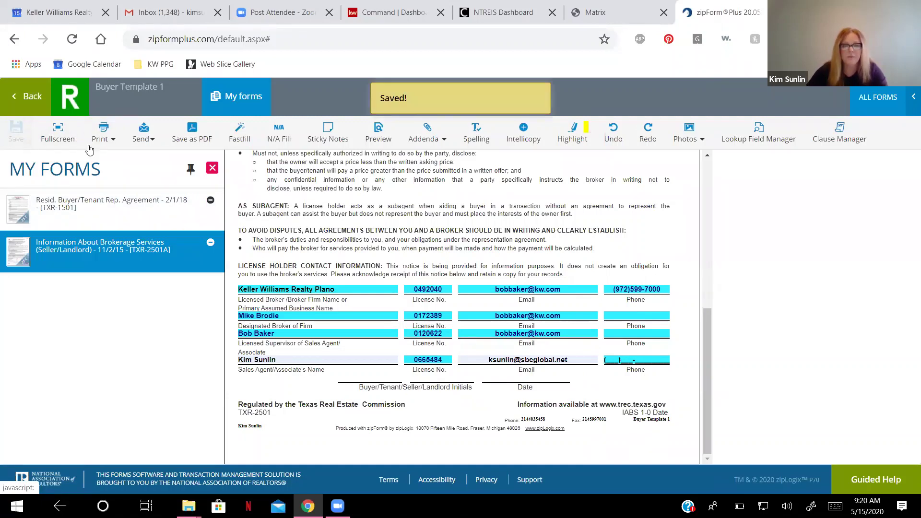
click(26, 97)
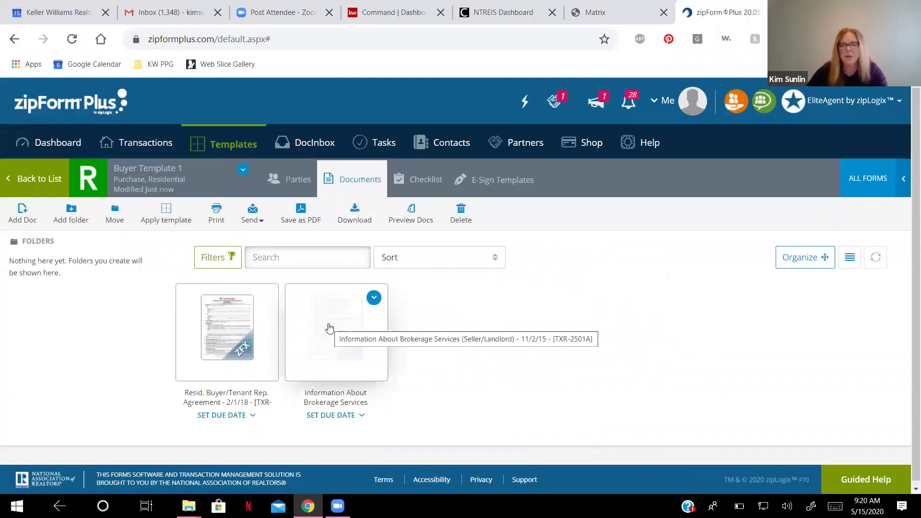
click(329, 328)
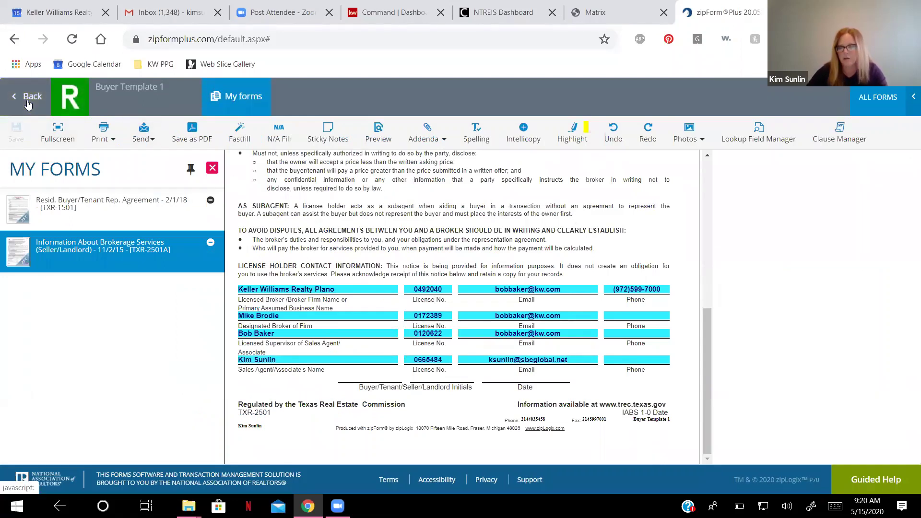
click(28, 99)
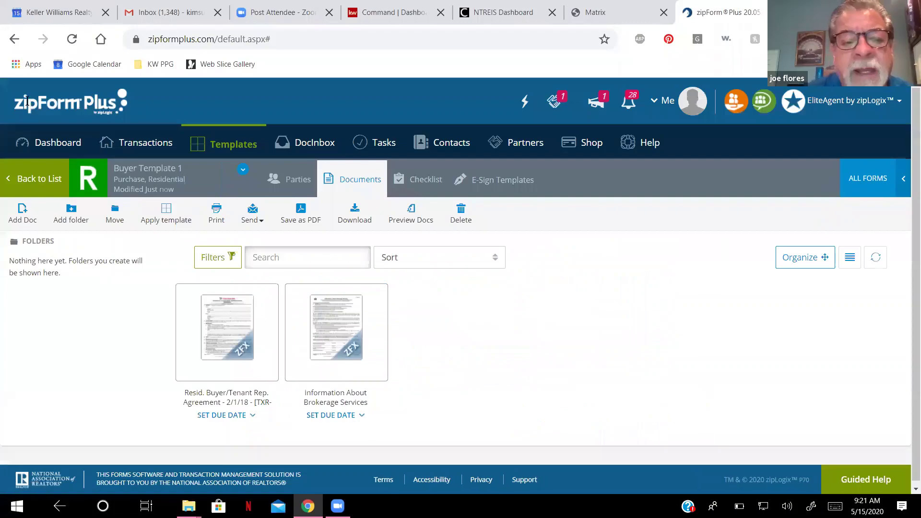
mouse_move(330, 312)
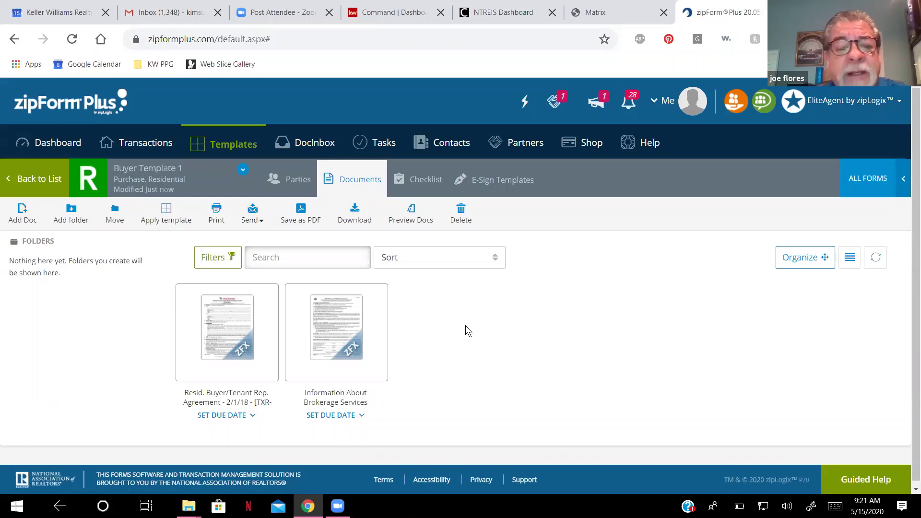
mouse_move(191, 339)
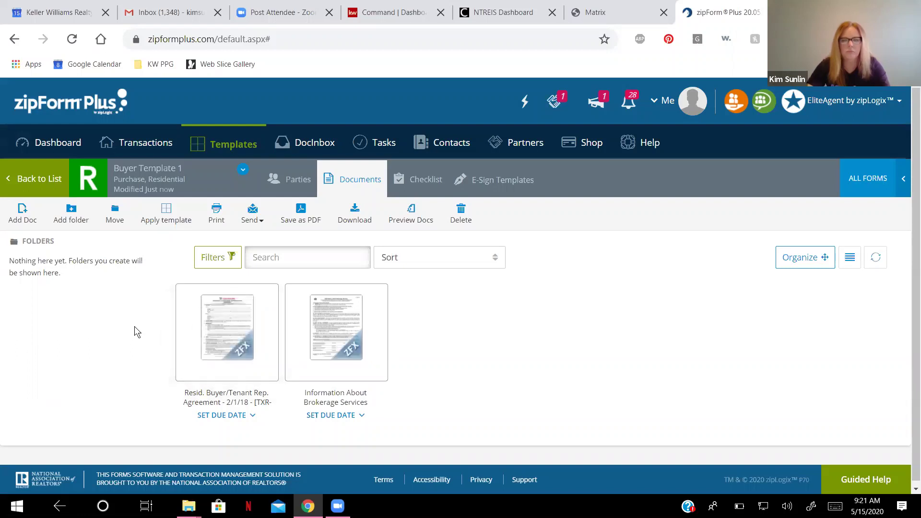
In the Resid. Buyer/Tenant Rep. Agreement, set Broker to Keller Williams Realty Plano with the agent's name.
click(227, 332)
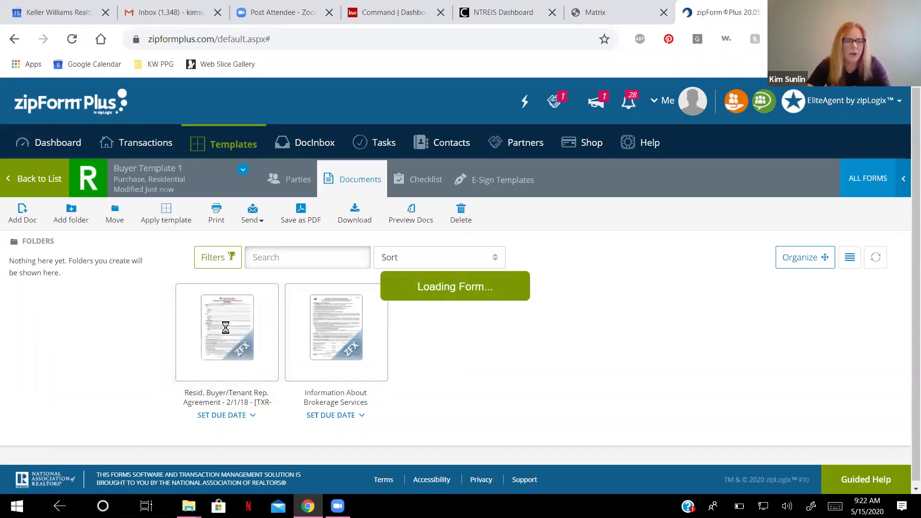
scroll(472, 337, up, 5)
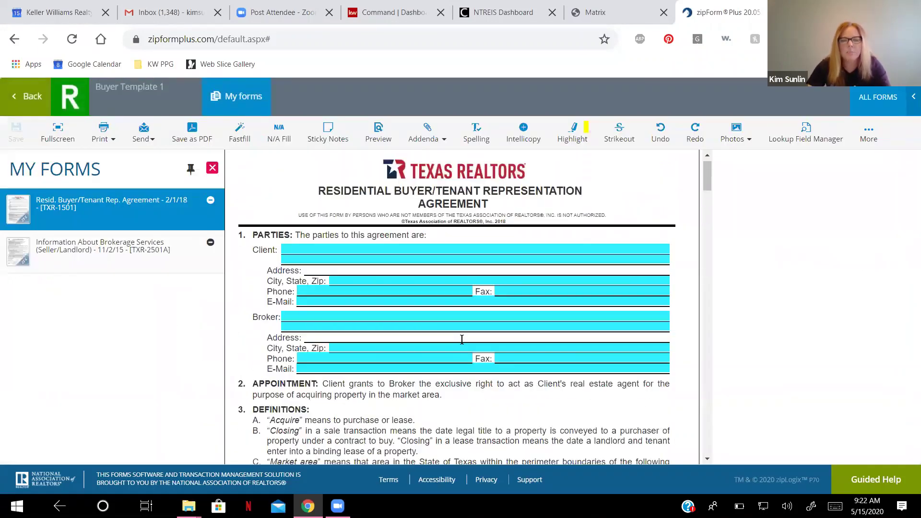
scroll(462, 339, down, 1)
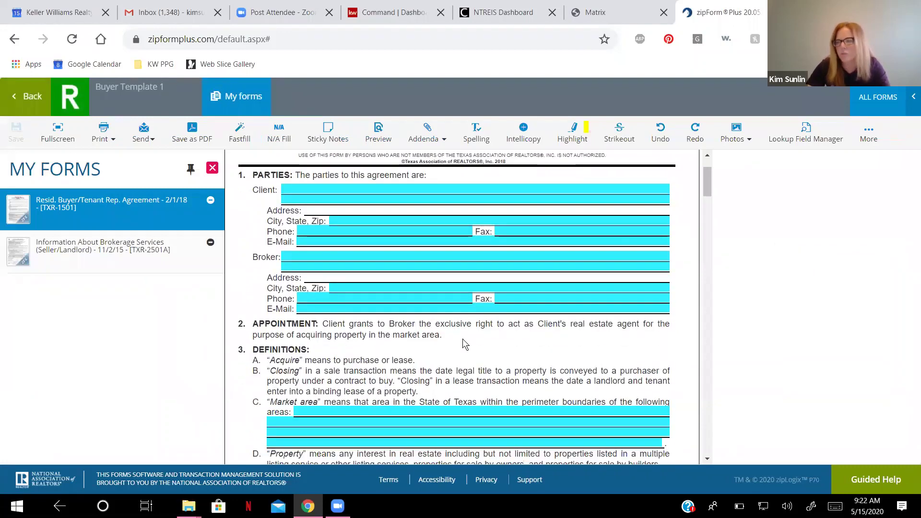
click(317, 258)
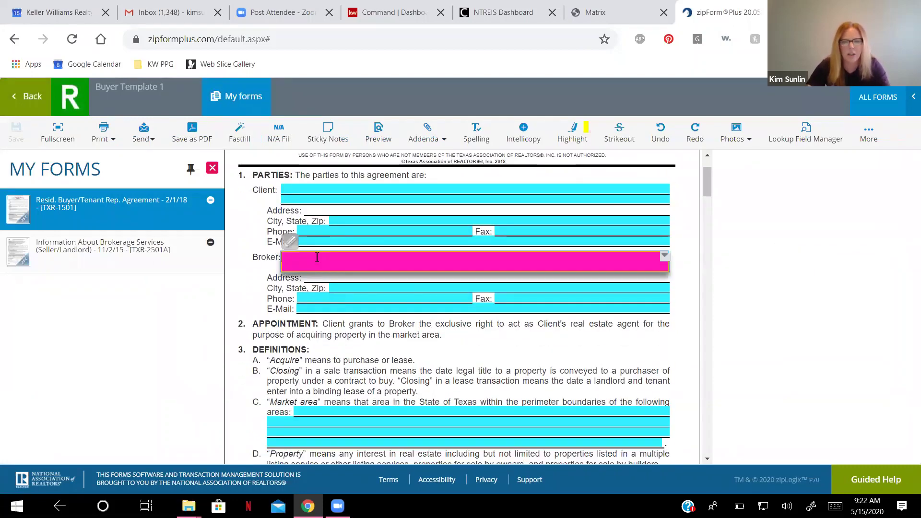
text(Keller Will)
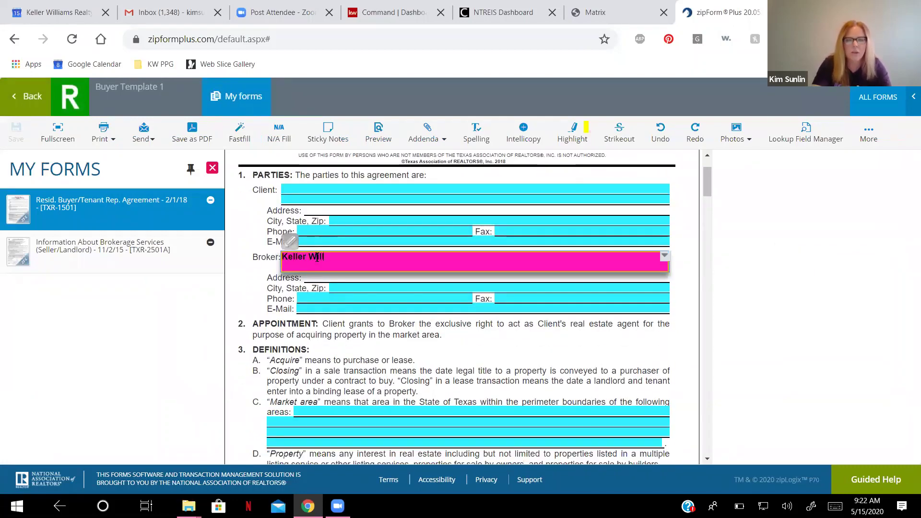
text(iams Realt)
key(BackSpace)
key(BackSpace)
key(BackSpace)
key(BackSpace)
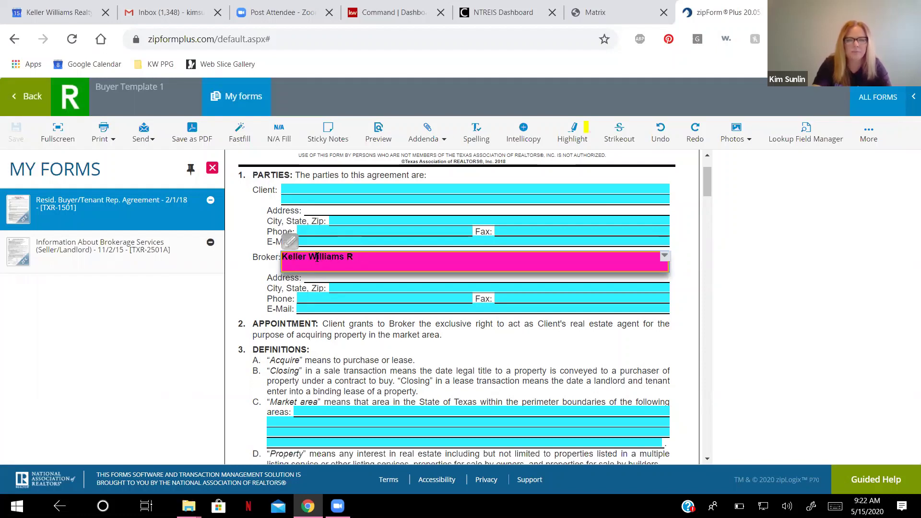
text(ealty Plano)
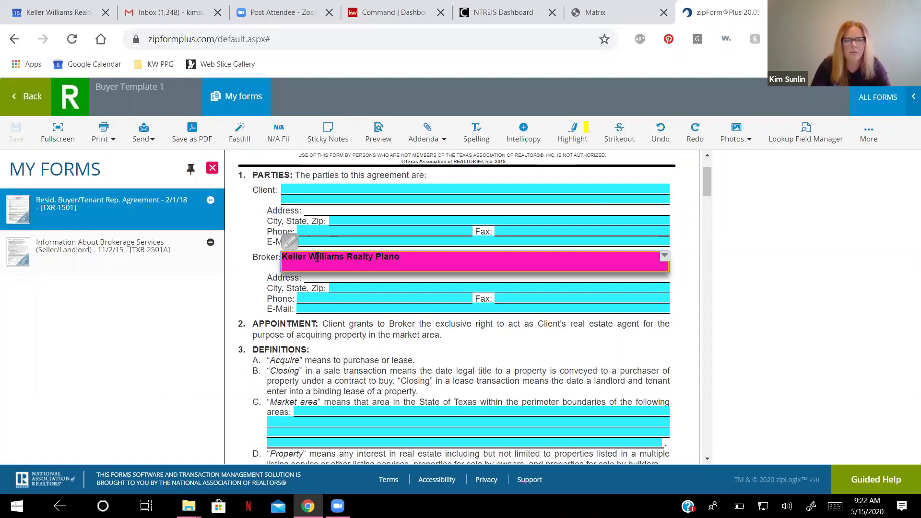
key(Return)
text(Kim Sunlin)
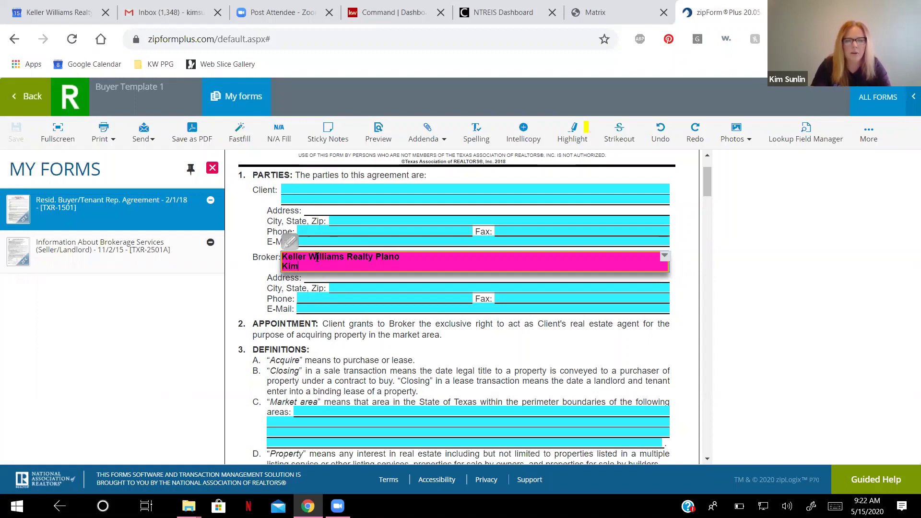
click(258, 270)
Fill the broker's street address from the saved office address suggestion.
click(337, 289)
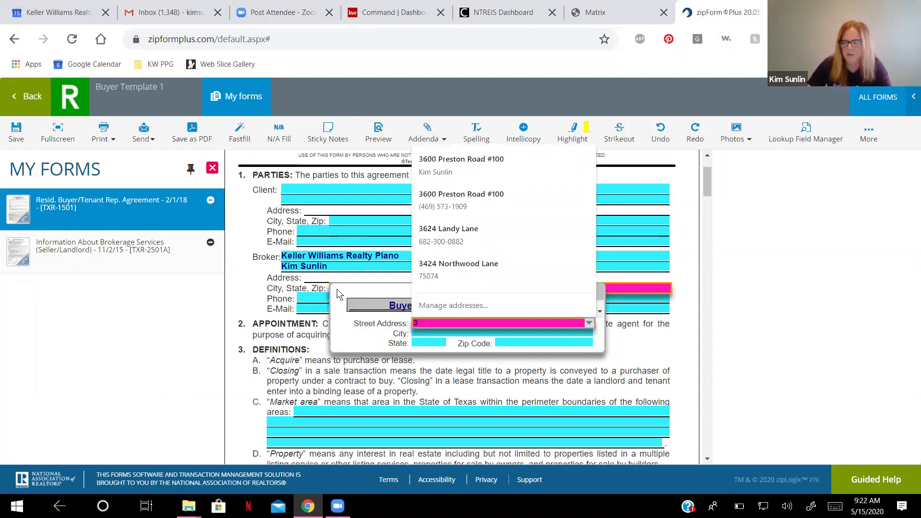
text(3600)
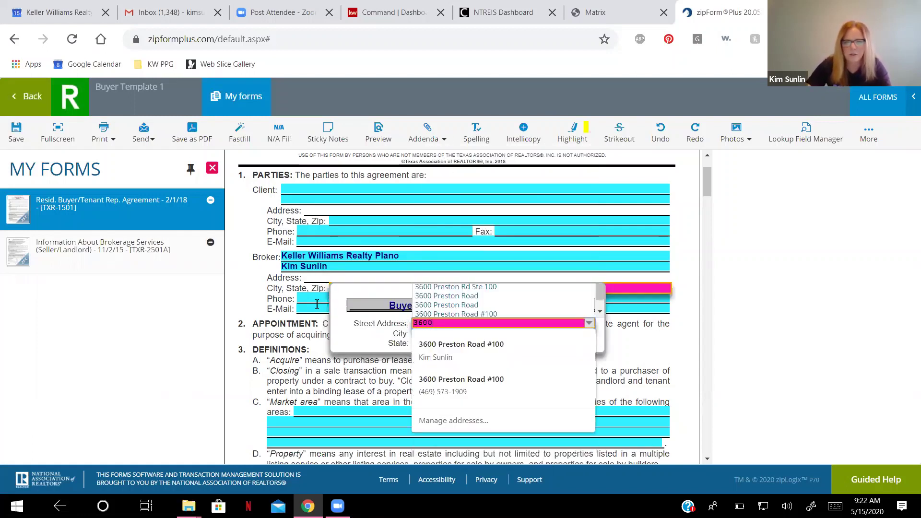
click(455, 297)
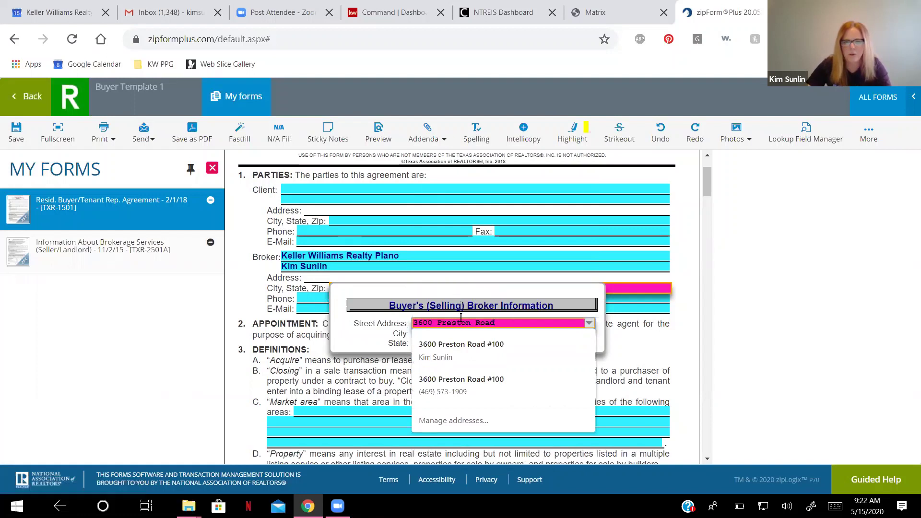
click(715, 305)
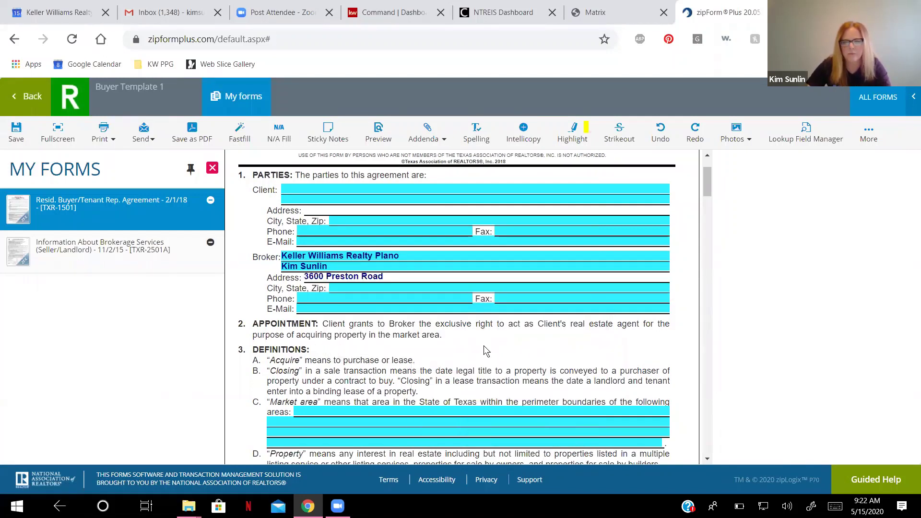
Enter the broker's city, state and zip code in the contact information box.
click(365, 288)
click(423, 334)
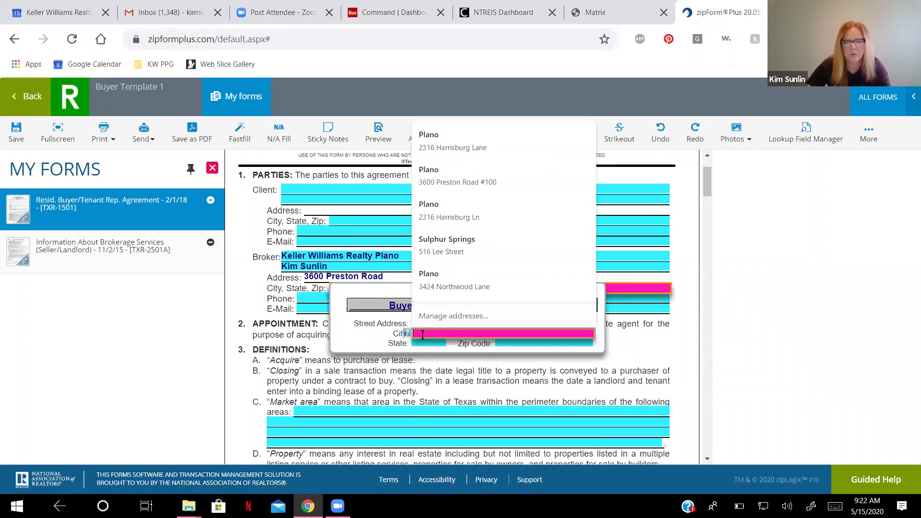
text(Plano)
key(Tab)
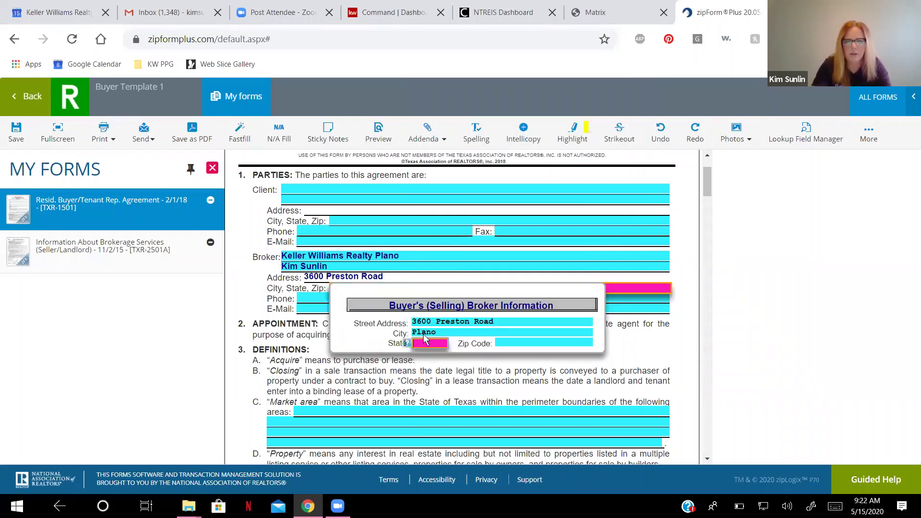
text(TX)
key(Tab)
text(750)
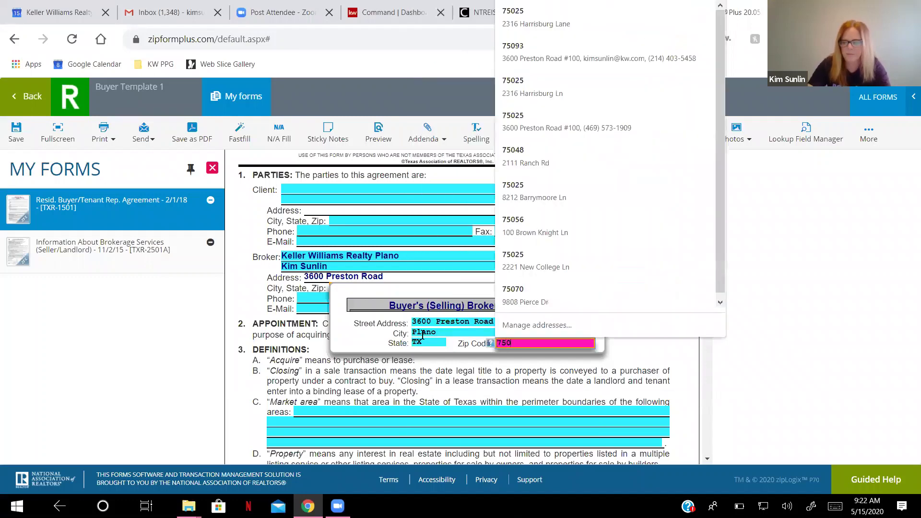
text(93)
click(734, 294)
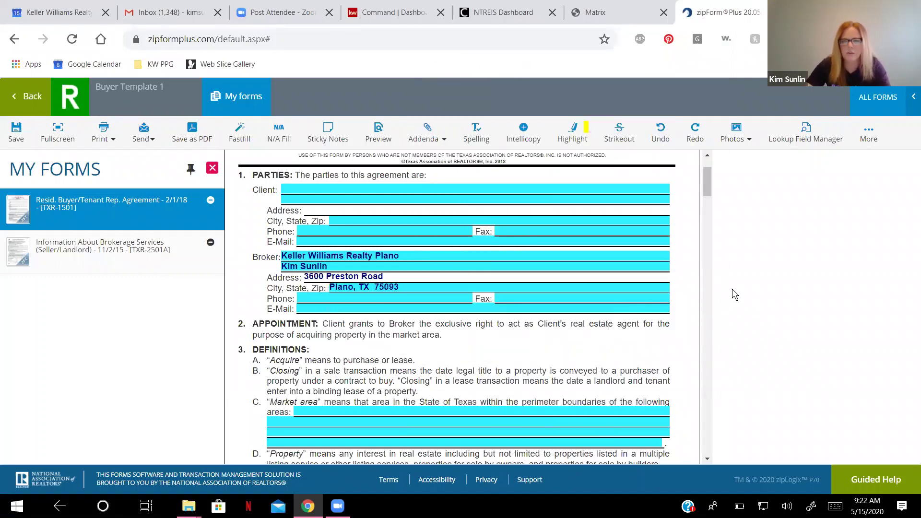
Fill broker phone from a saved entry and replace the e-mail with the agent's kw.com address.
scroll(454, 318, down, 1)
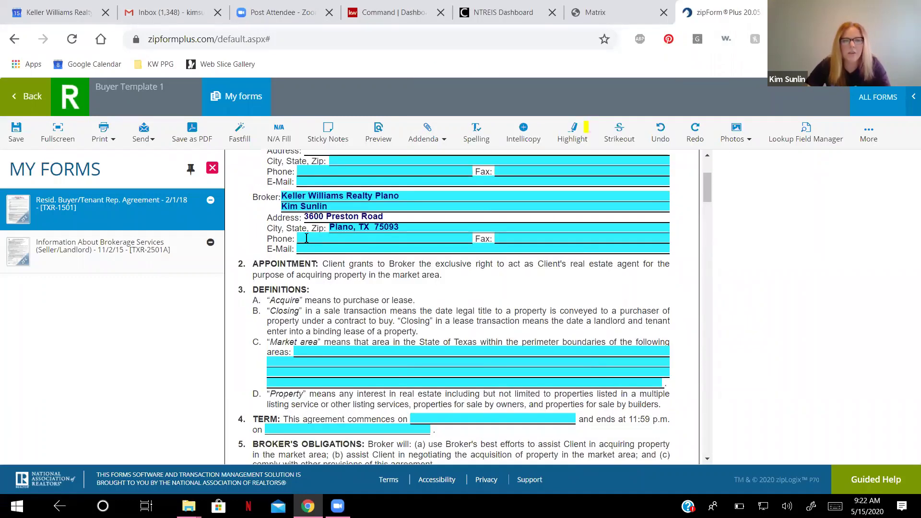
click(307, 238)
click(307, 238)
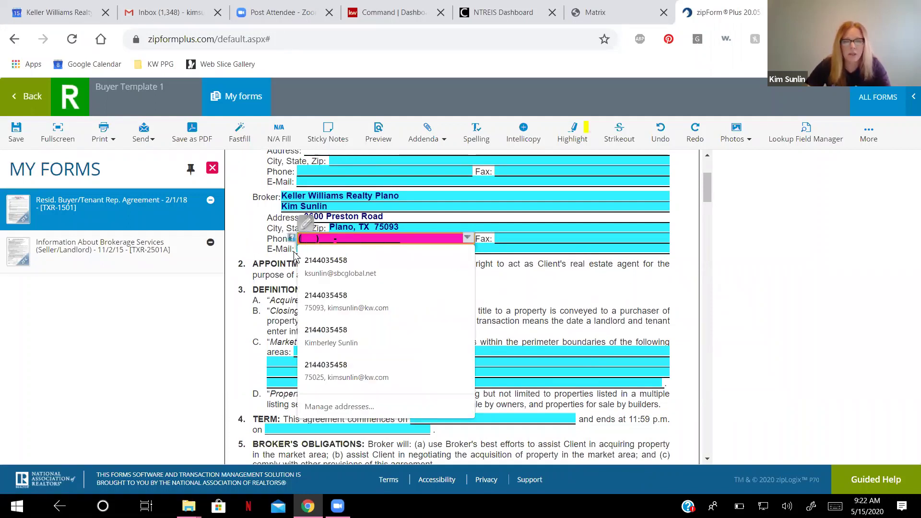
click(318, 262)
click(404, 248)
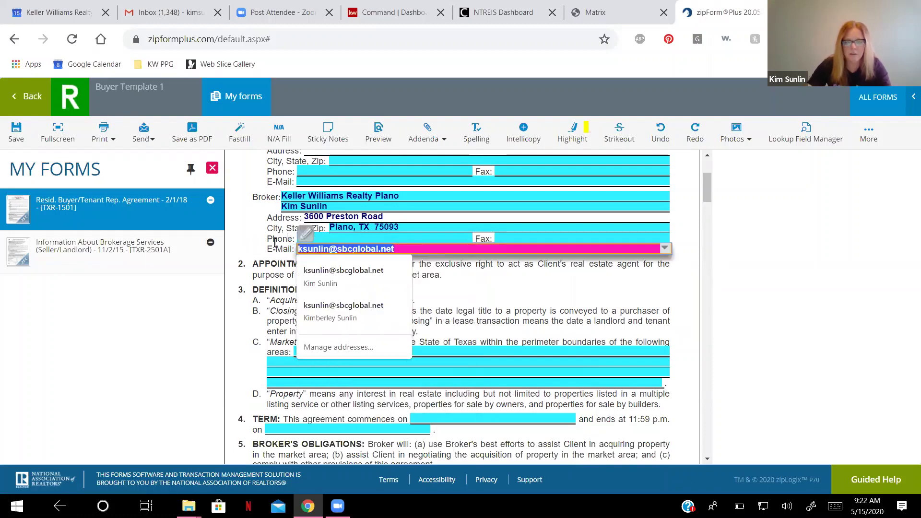
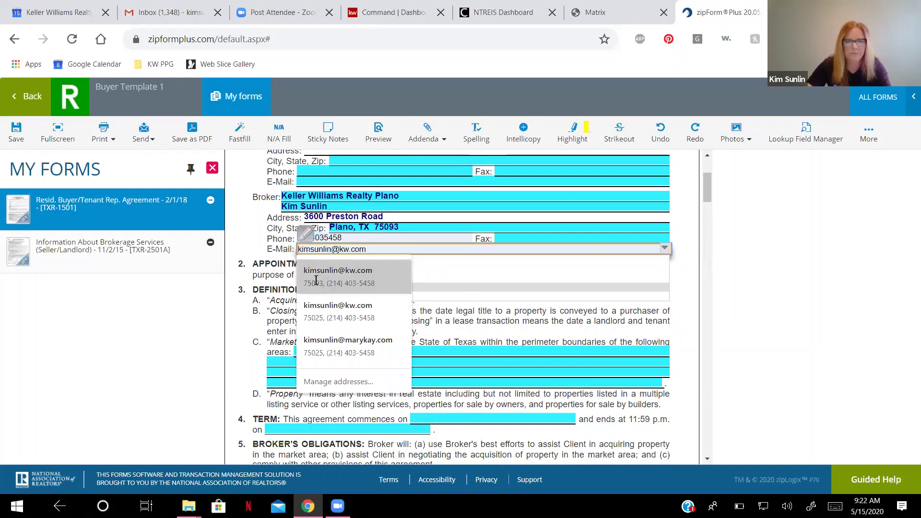
click(316, 277)
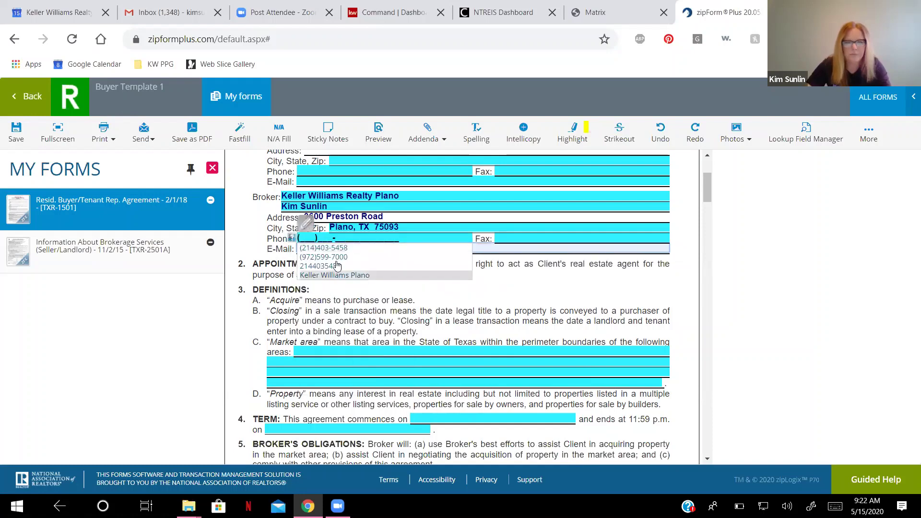
Commit the broker phone and enter 'Collin, Dallas, Denton' as the paragraph 3C market area.
click(304, 270)
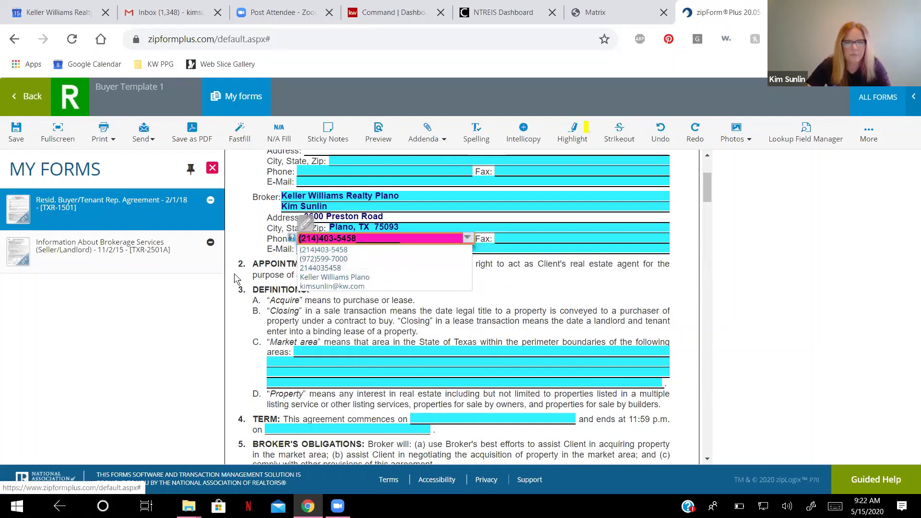
click(210, 242)
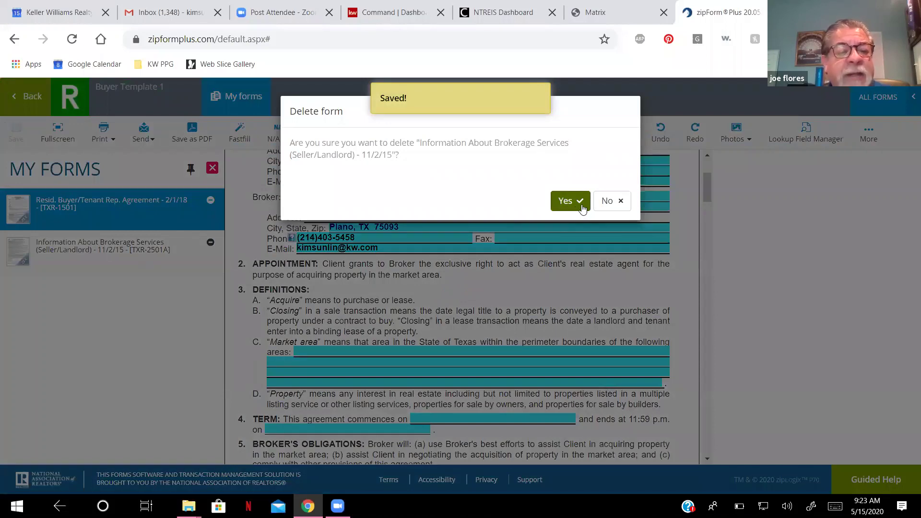
click(605, 200)
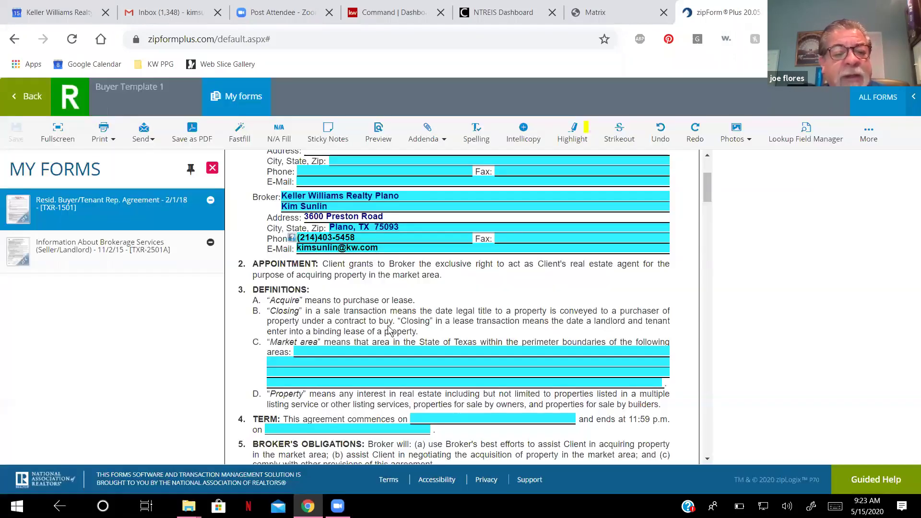
click(408, 354)
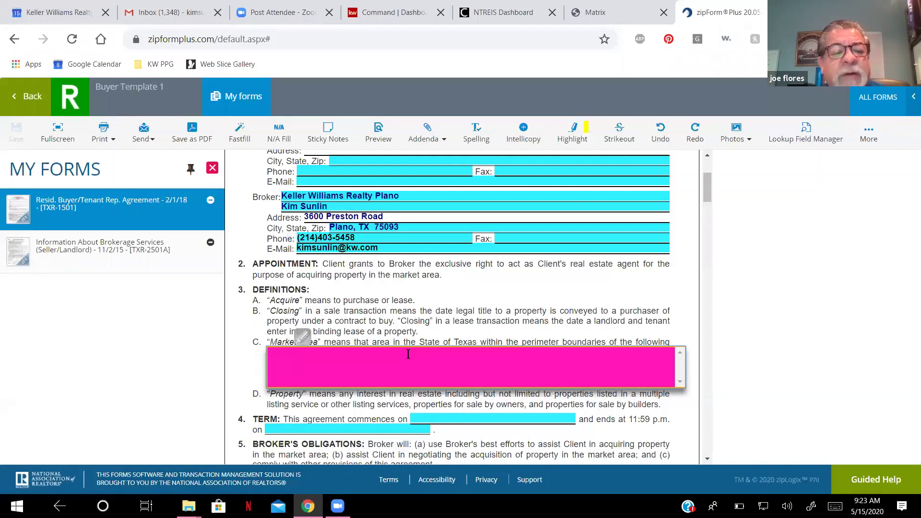
text(Collin, D)
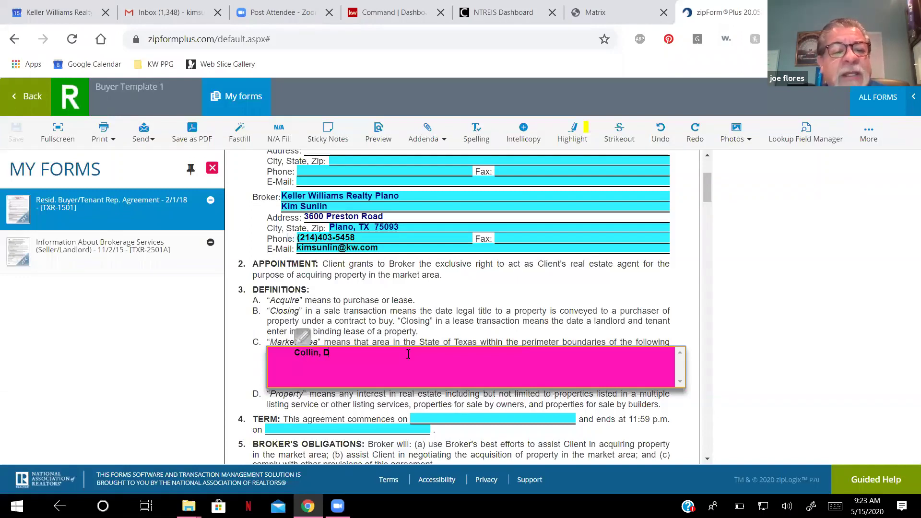
text(allas, Danton)
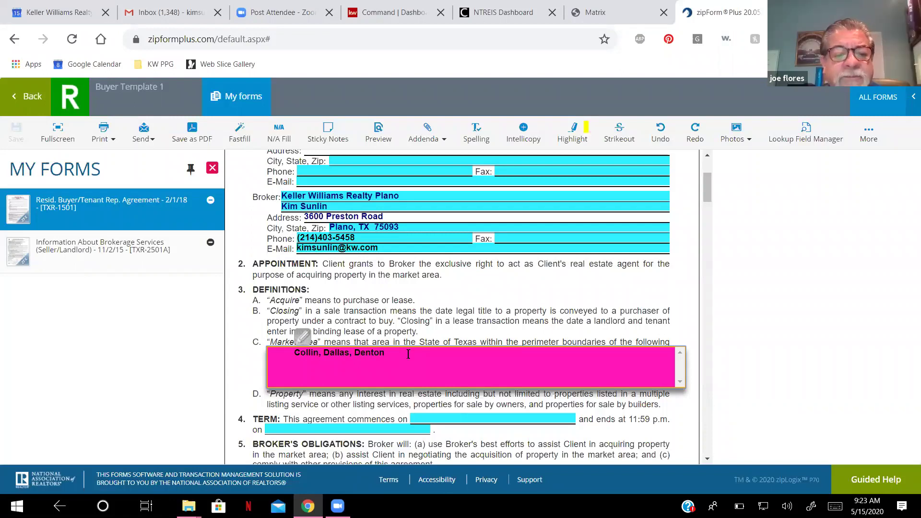
click(267, 369)
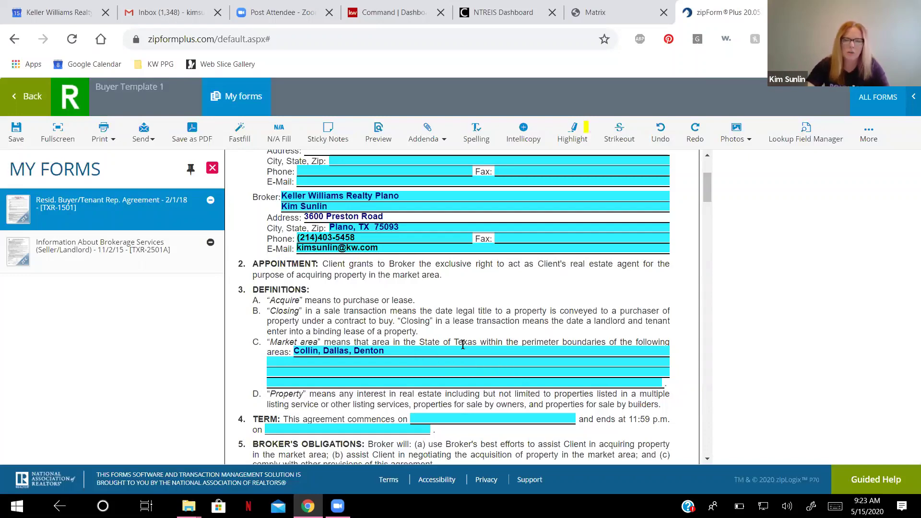
Fill page 2's 'Agreement between' header with the agent's name and Keller Williams Realty Plano.
scroll(462, 366, down, 1)
scroll(465, 362, down, 3)
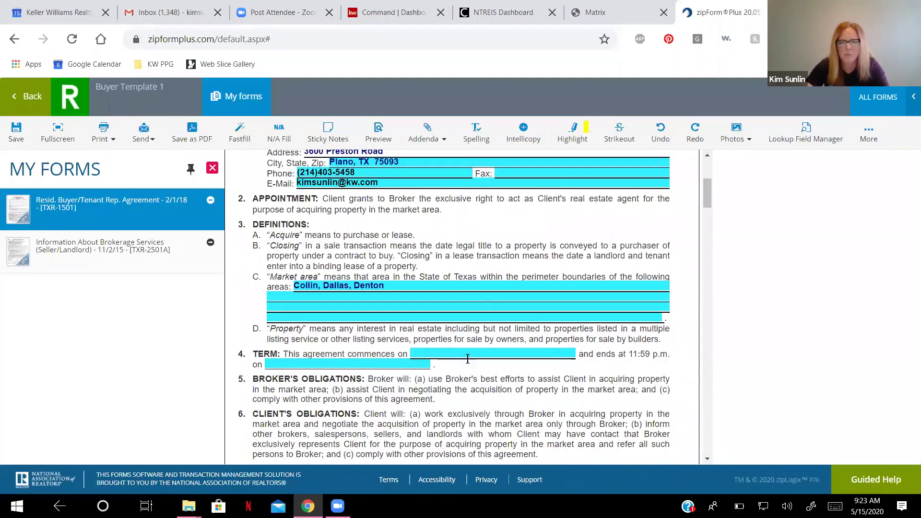
scroll(467, 358, down, 1)
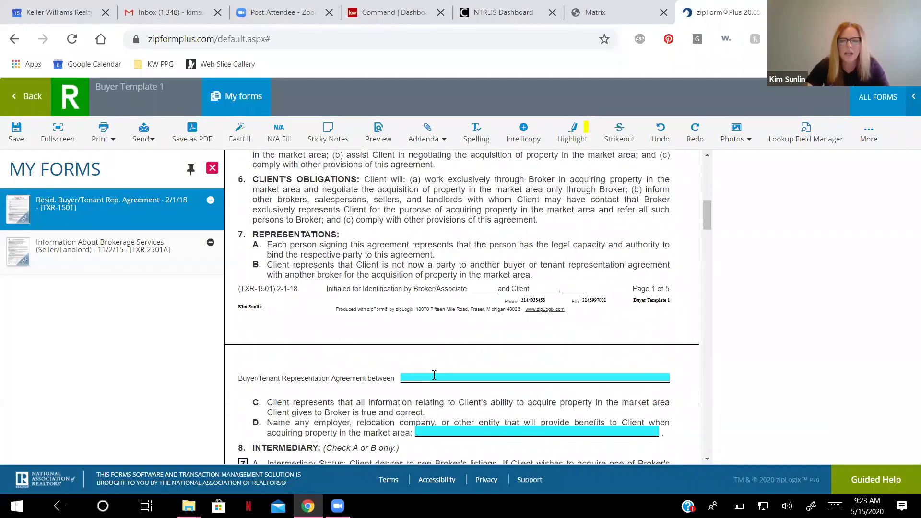
click(434, 375)
text(and Kim Sunlin)
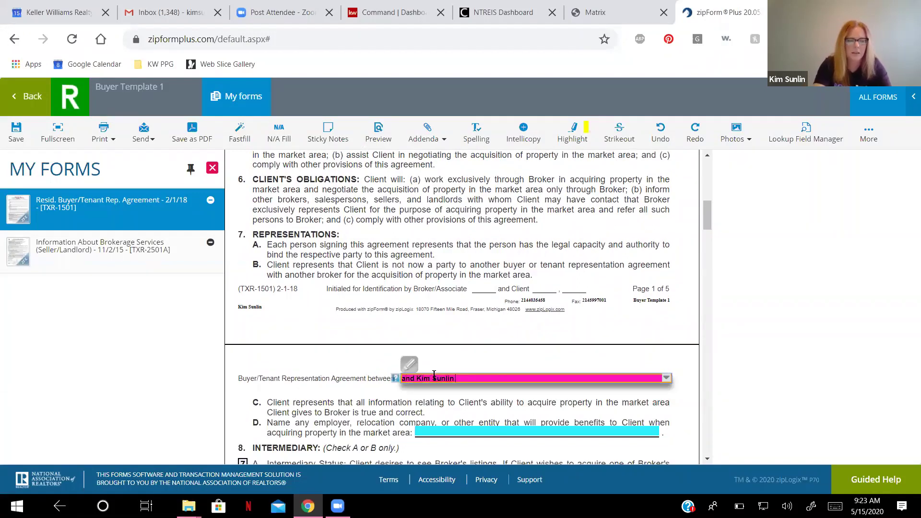
text( K)
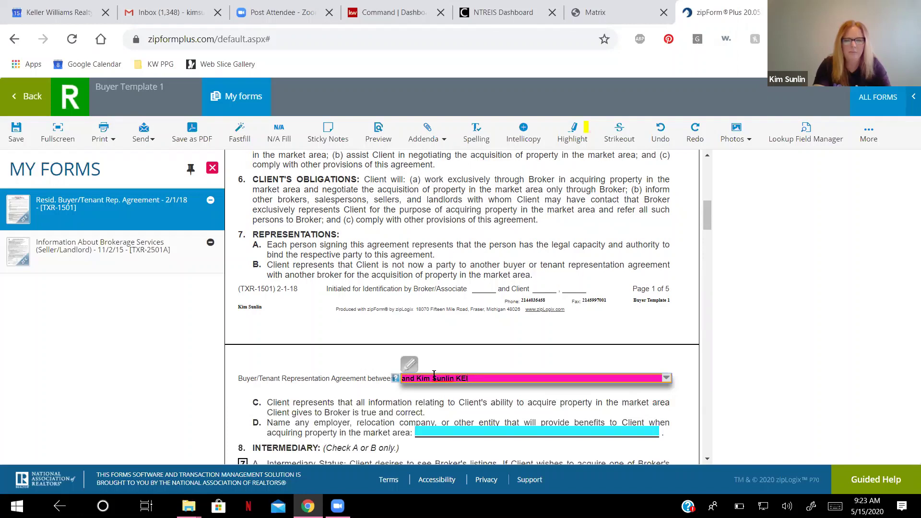
text(eller Williams )
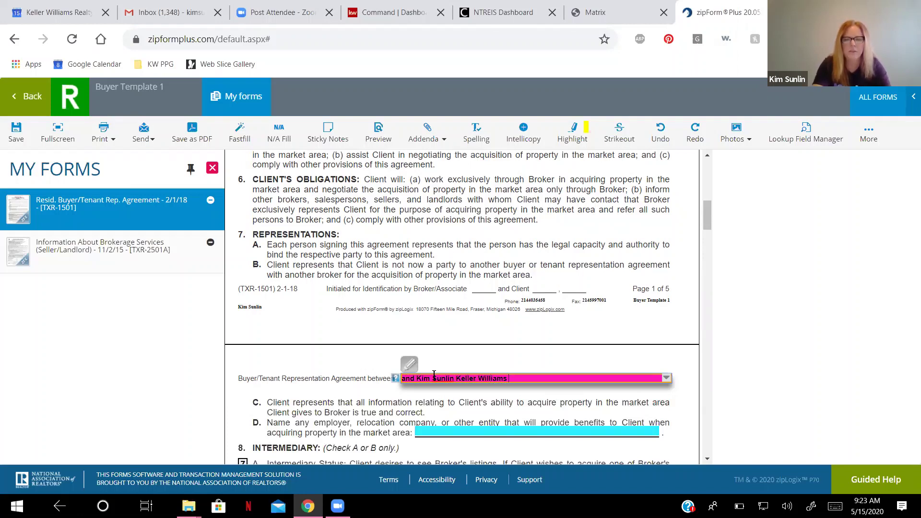
text(Realty Plano)
click(406, 383)
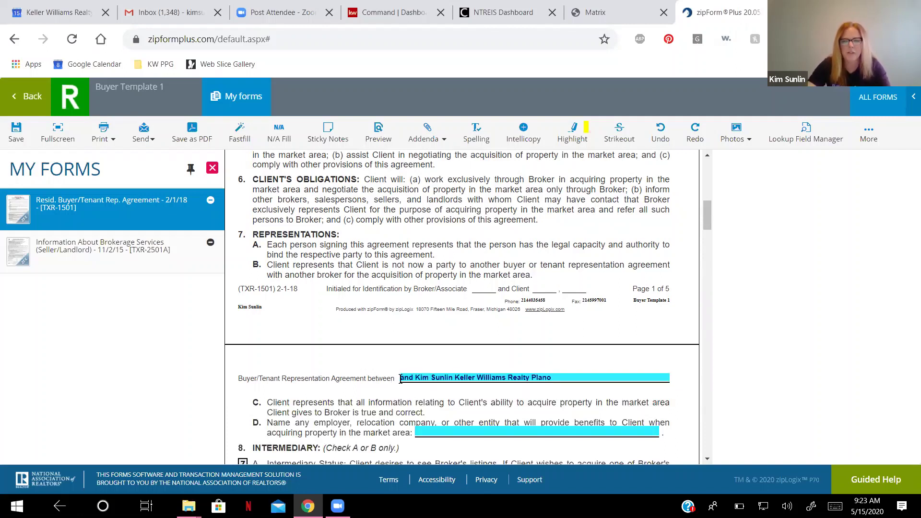
click(400, 379)
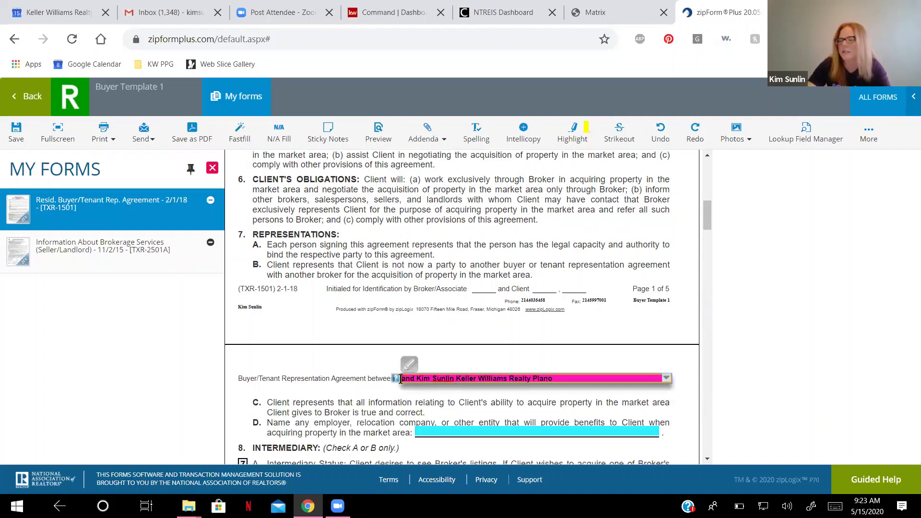
click(389, 391)
scroll(382, 397, down, 1)
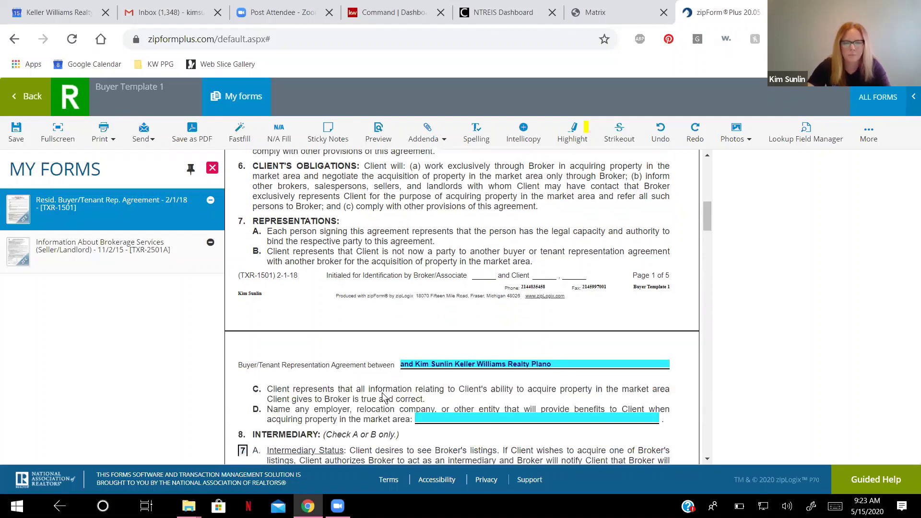
scroll(383, 398, down, 3)
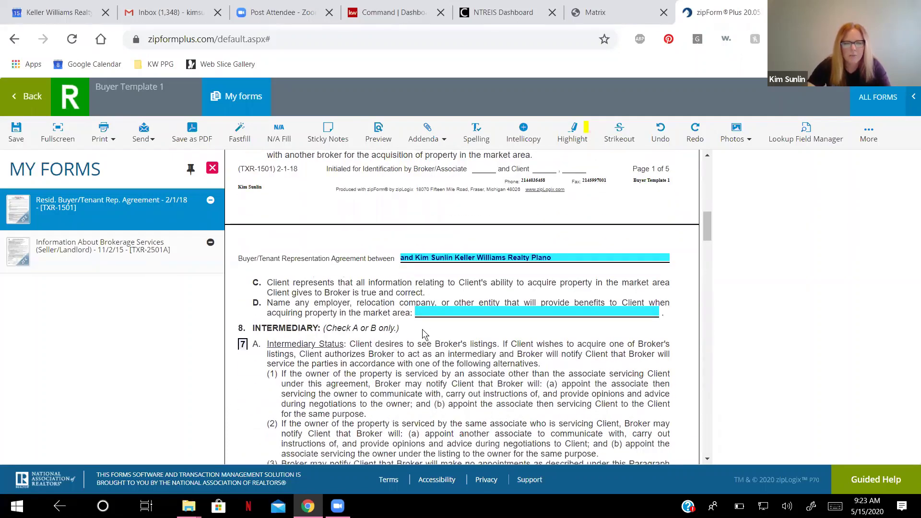
scroll(335, 317, down, 3)
Choose intermediary status under paragraph 8A.
click(243, 224)
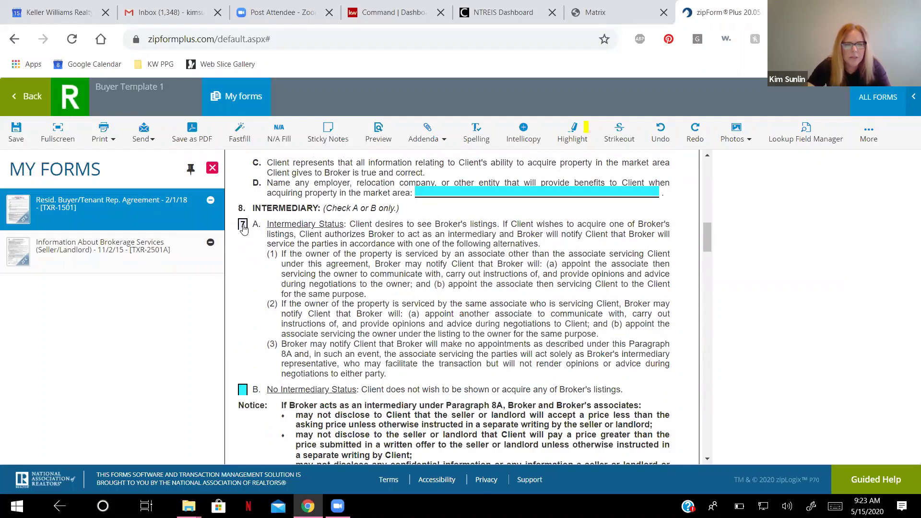
click(232, 294)
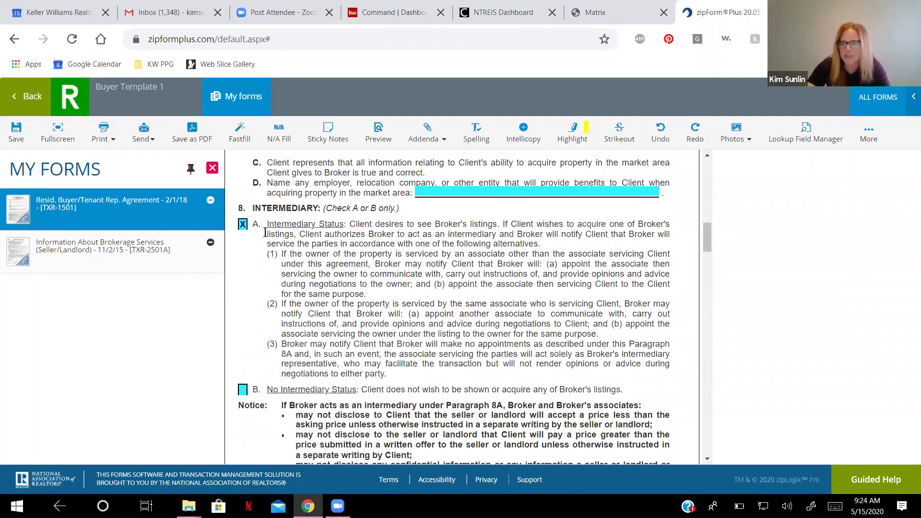
scroll(316, 274, down, 1)
scroll(315, 274, down, 15)
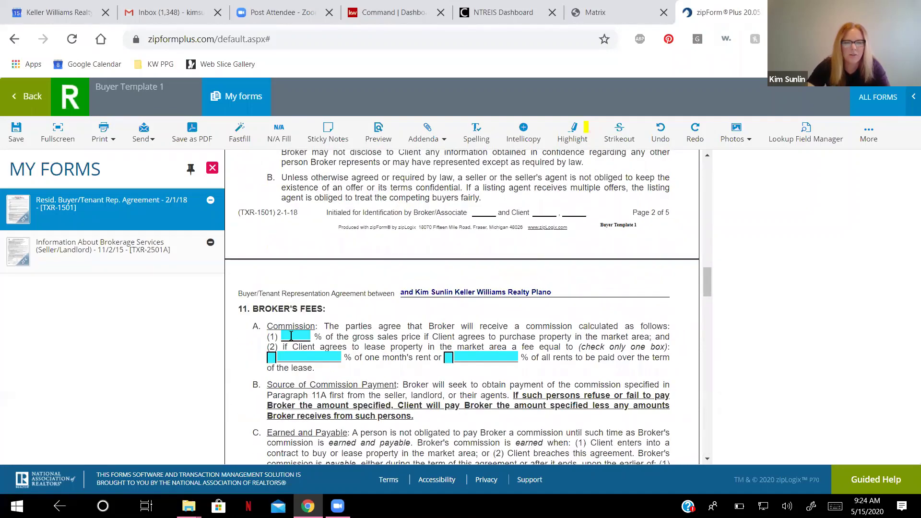
Set a 3.00% sales commission and a 50% of one month's rent lease fee.
click(290, 335)
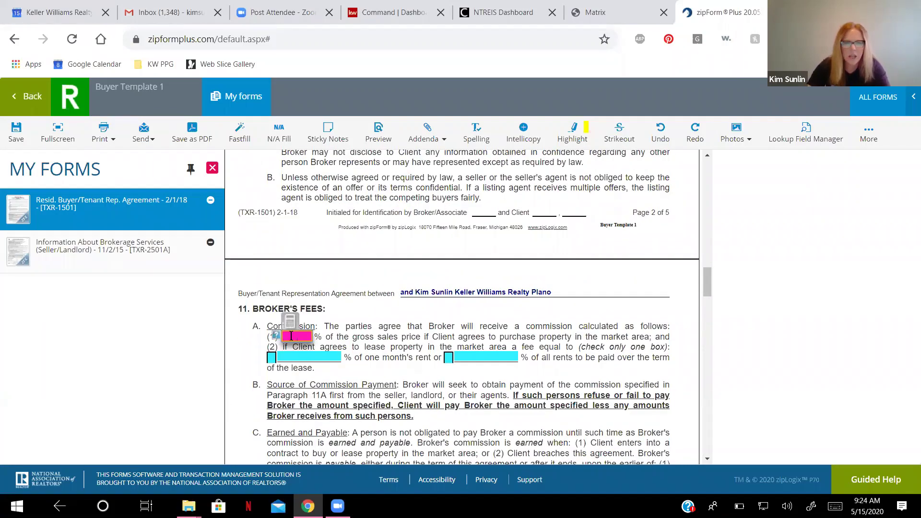
text(3.00)
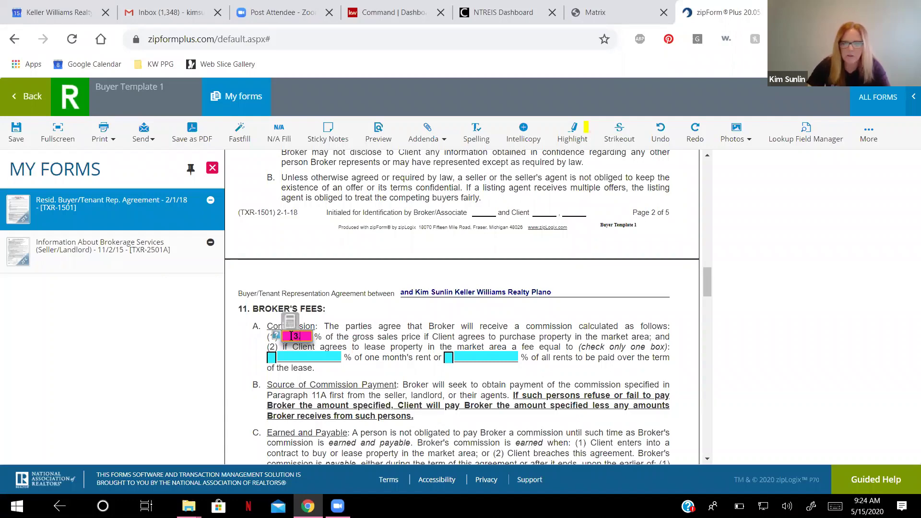
click(272, 357)
click(296, 357)
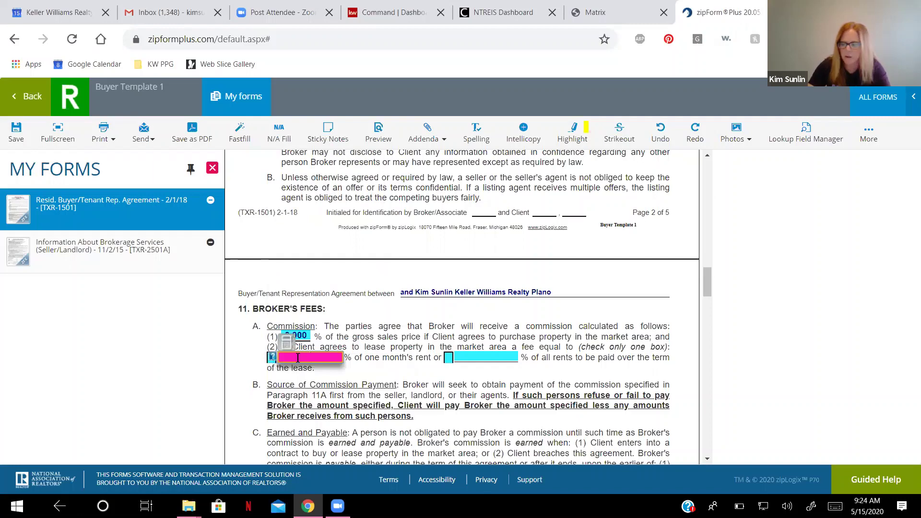
text(2)
text(50)
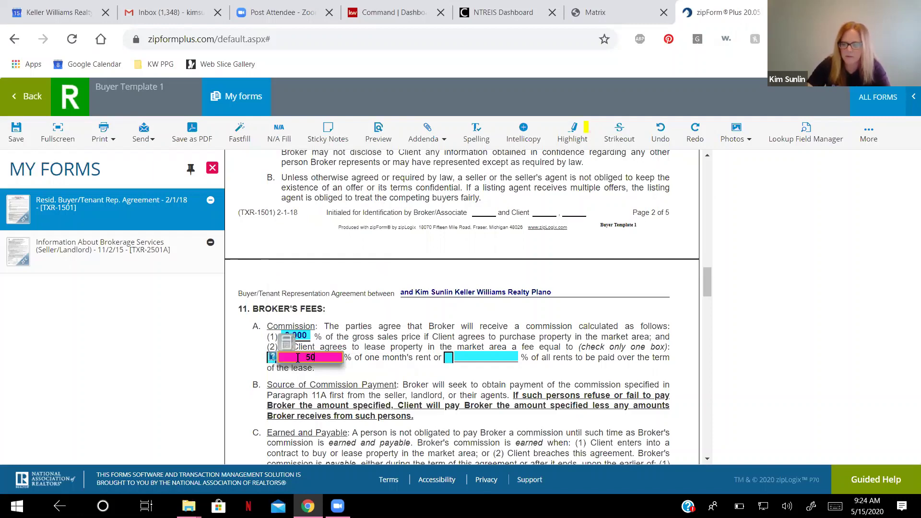
key(Return)
click(270, 358)
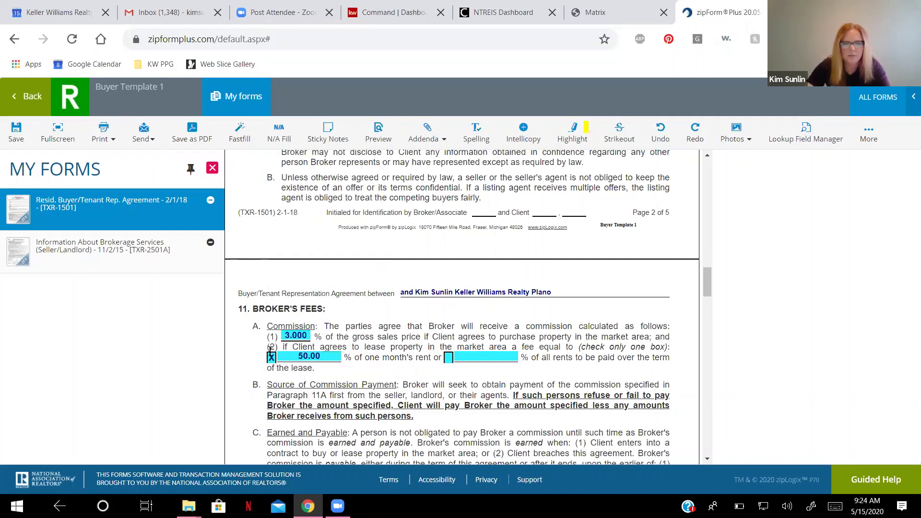
scroll(270, 355, down, 3)
scroll(270, 352, down, 5)
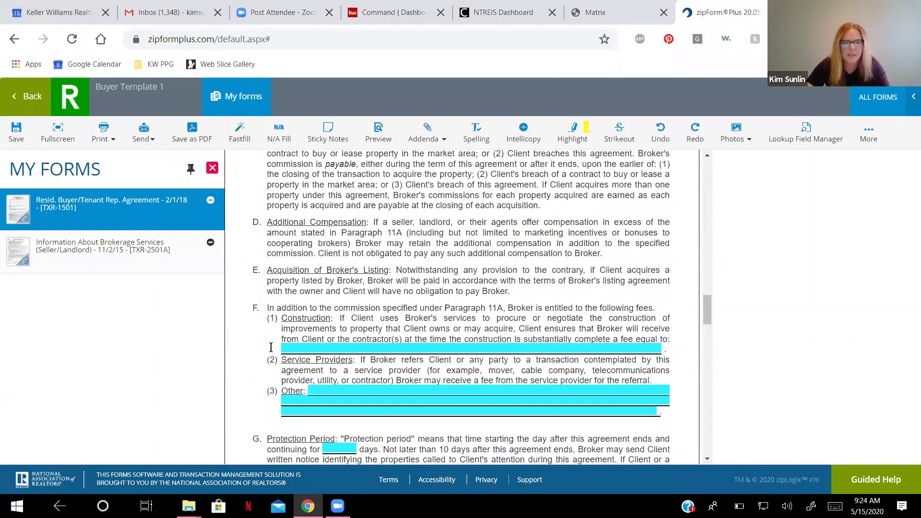
Set a 120-day protection period and Collin as the county where fees are paid.
click(329, 393)
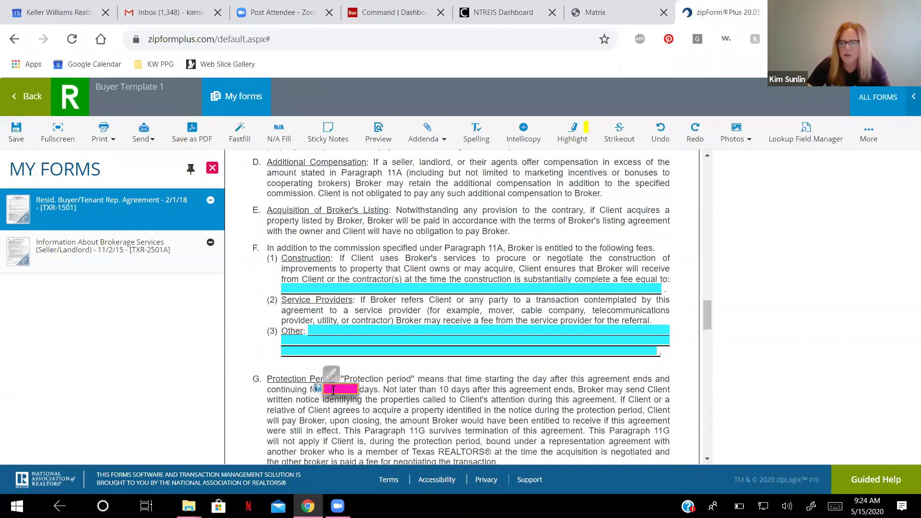
text(120)
click(250, 336)
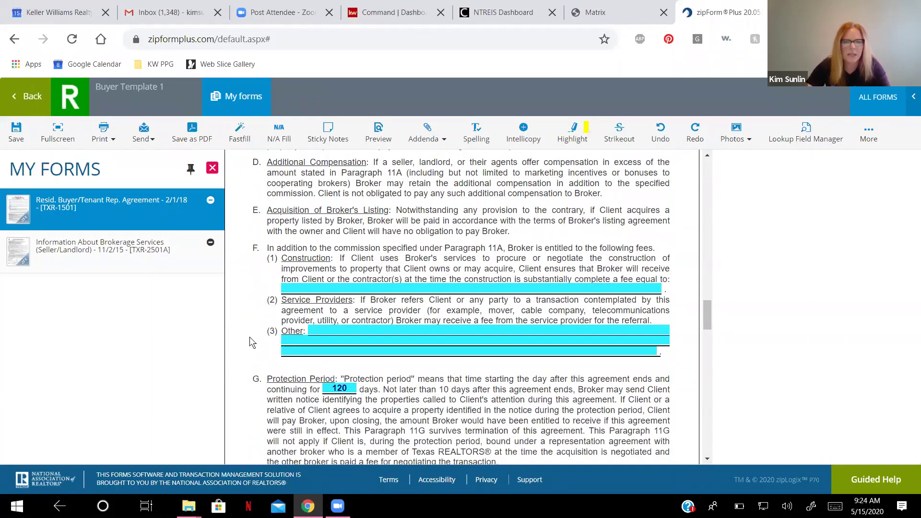
scroll(278, 349, down, 3)
scroll(279, 349, down, 4)
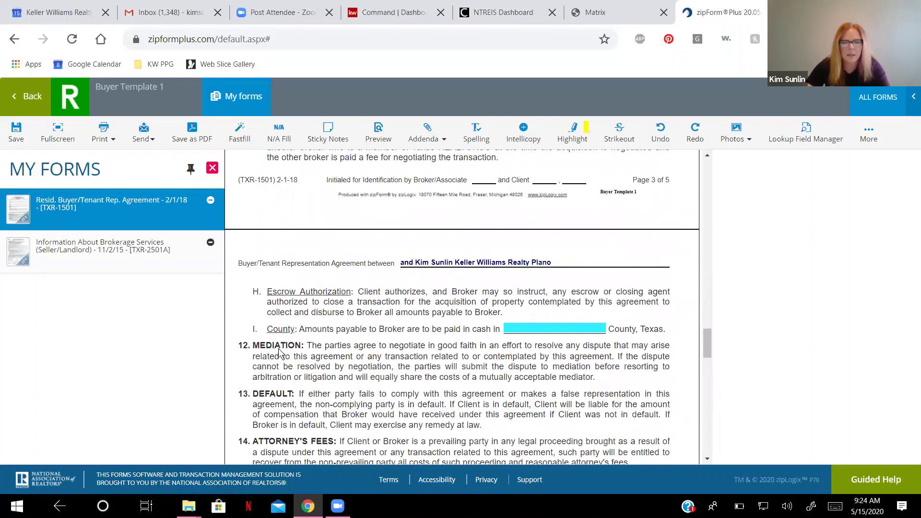
click(555, 272)
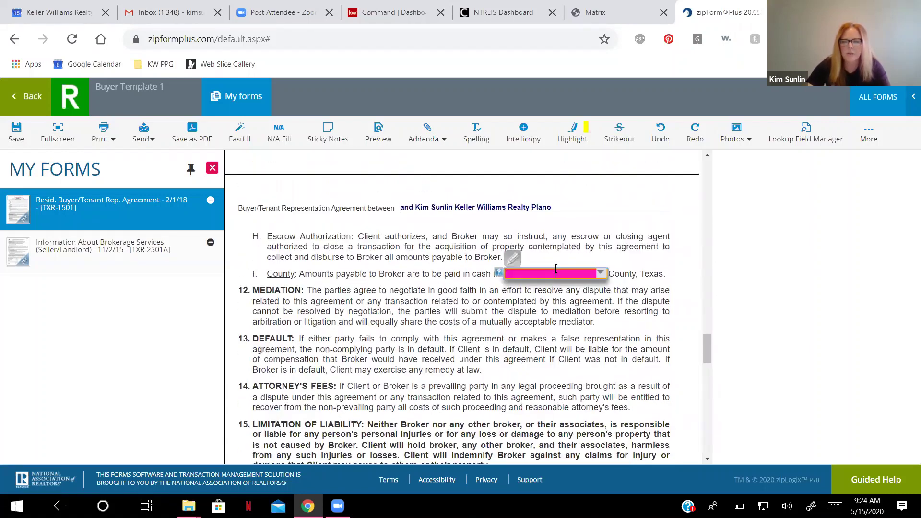
text(Collin)
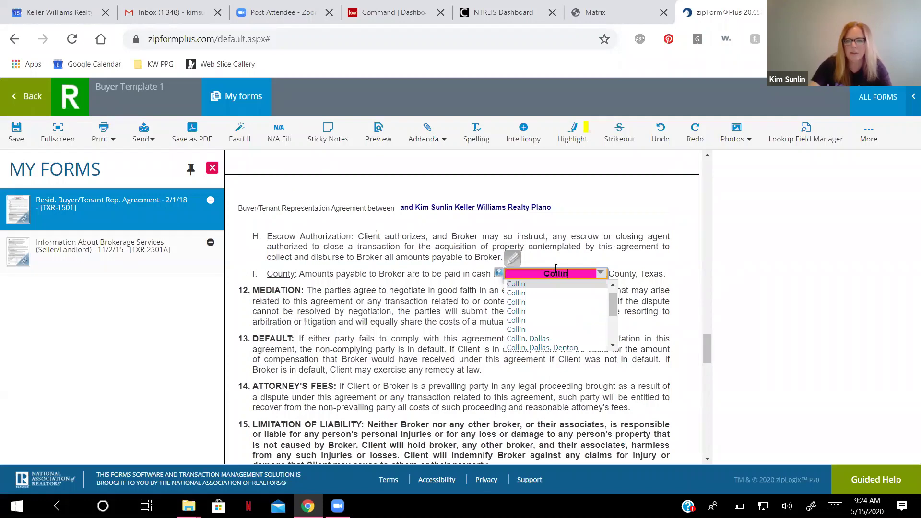
click(686, 269)
scroll(325, 329, down, 5)
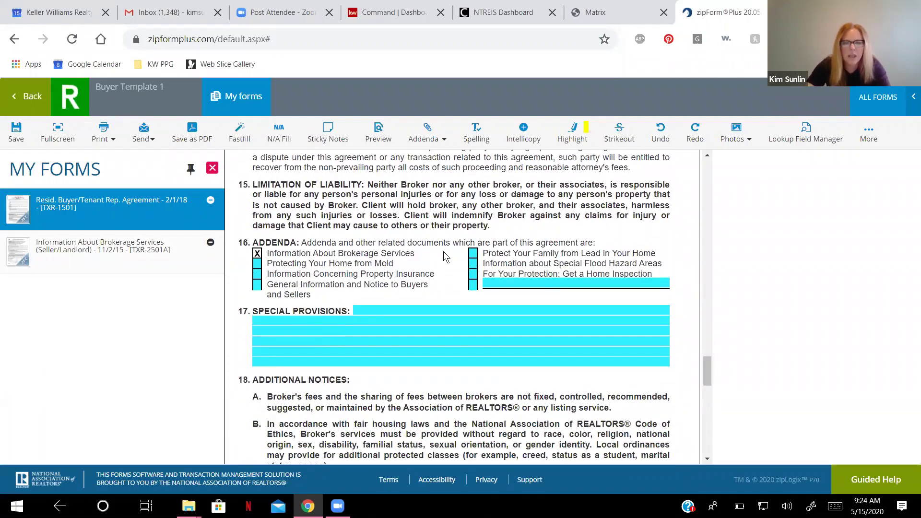
Tick an extra section 16 addendum reading 'Wire Transfer Form; Vendor Form, ABD Form, Covid 19 Form'.
click(473, 289)
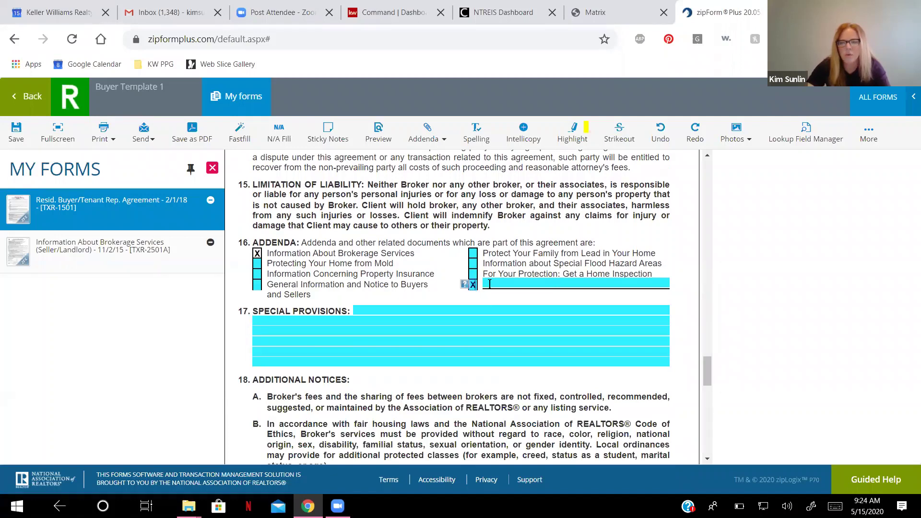
click(490, 284)
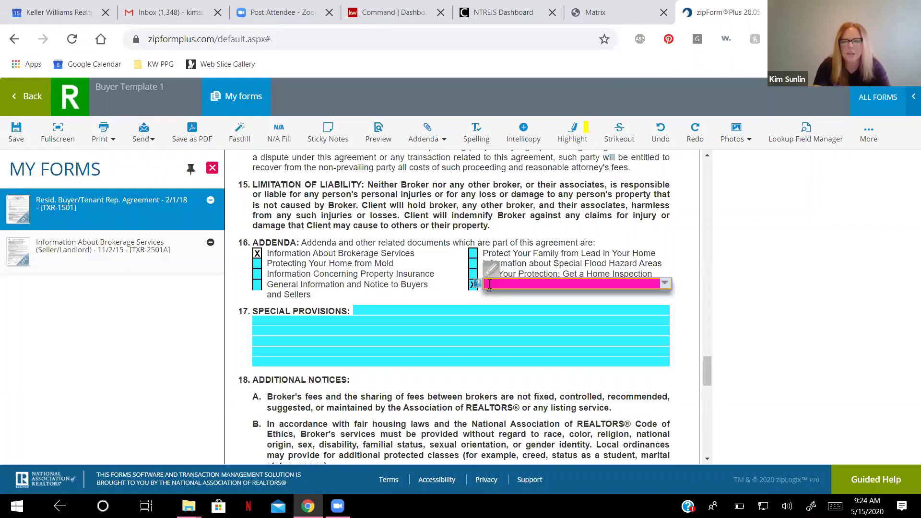
text(Wire)
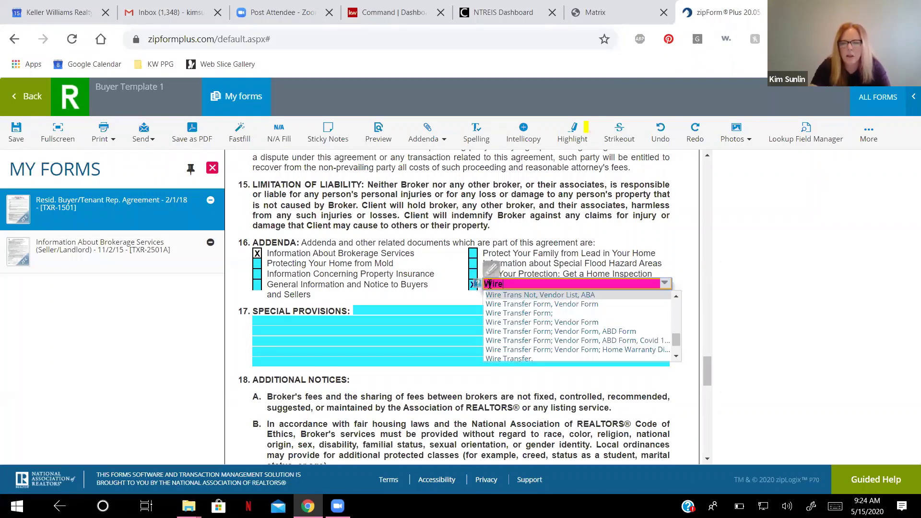
click(501, 342)
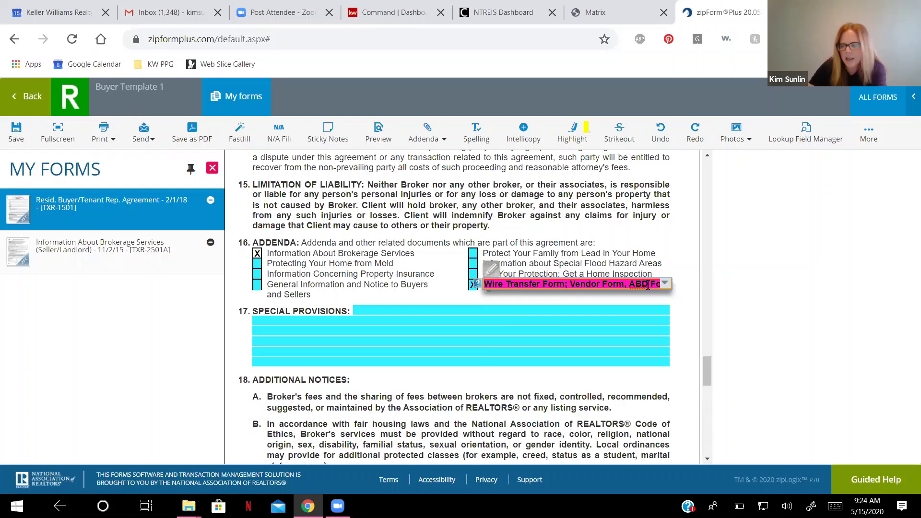
key(Right)
key(Right)
key(Right)
key(Right)
key(Right)
key(Right)
key(Right)
key(Right)
key(Right)
key(Right)
key(Right)
key(Right)
key(Right)
key(Right)
key(Right)
key(Right)
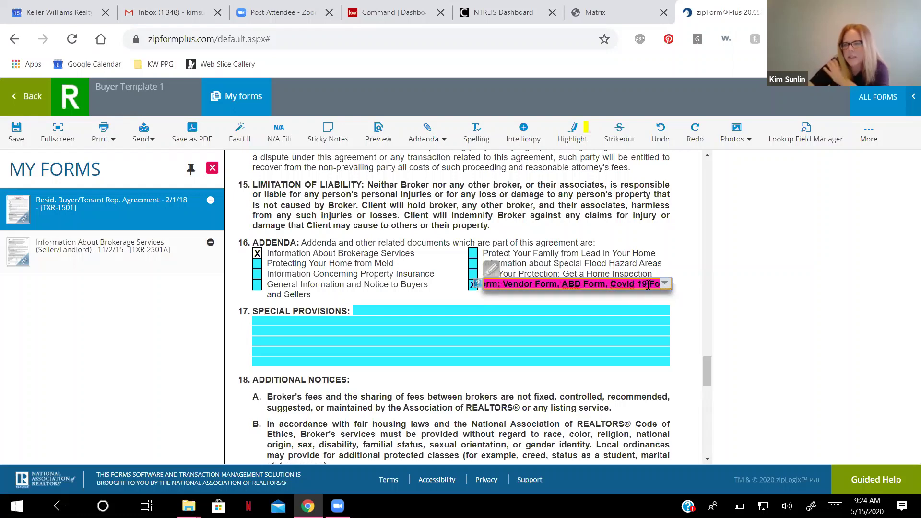
click(677, 259)
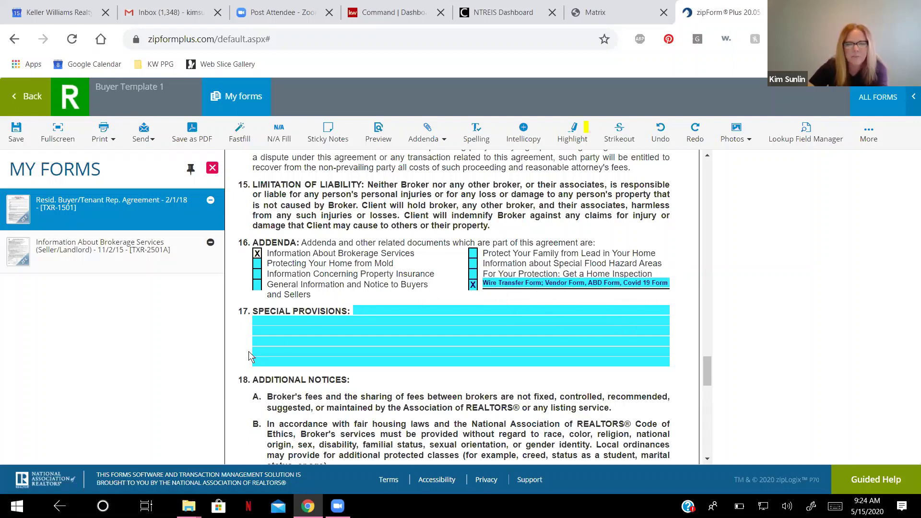
scroll(293, 350, down, 3)
scroll(296, 351, down, 6)
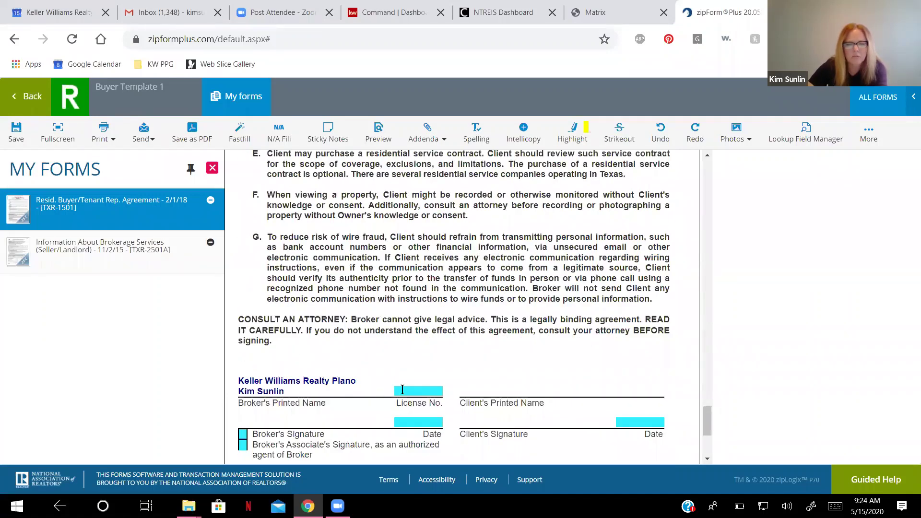
click(402, 391)
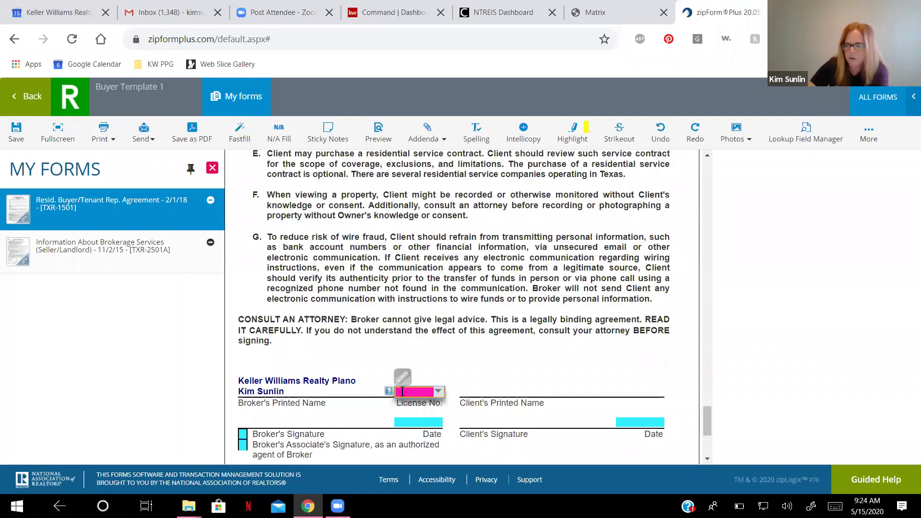
text(06654)
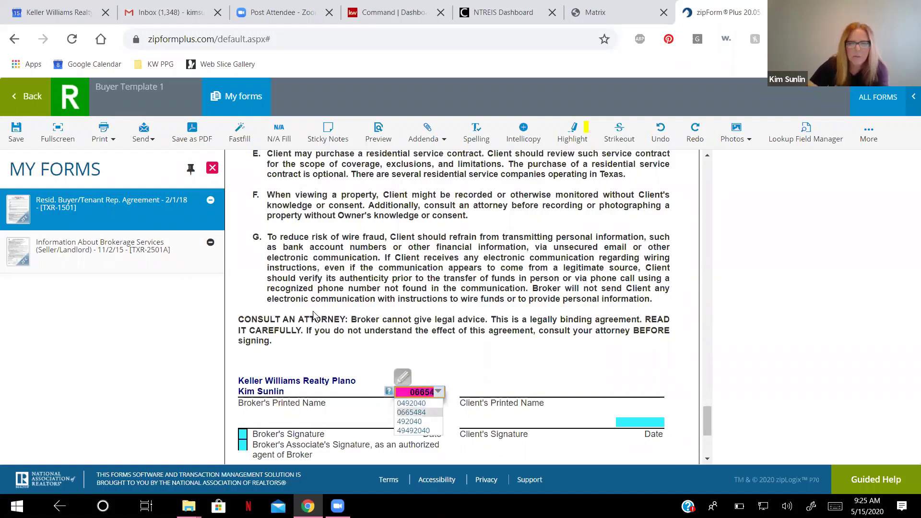
key(Return)
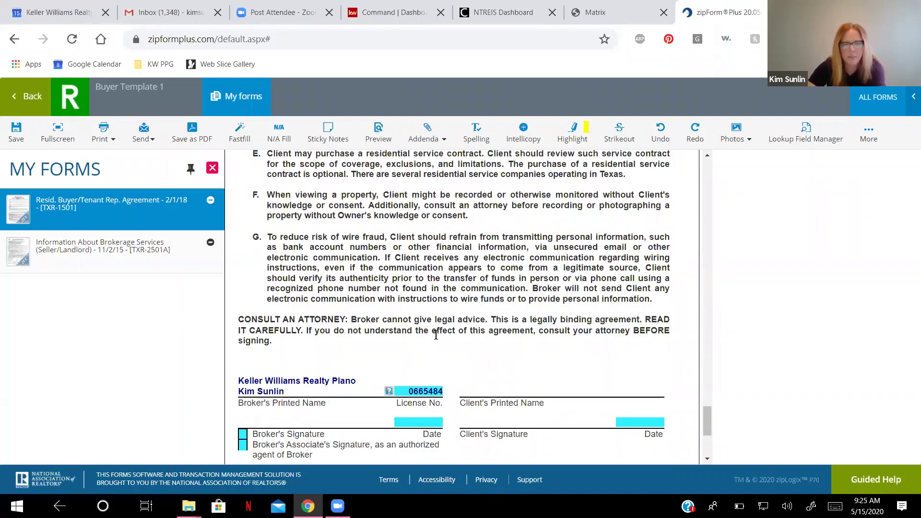
Save the completed Buyer/Tenant Rep. Agreement.
scroll(436, 334, down, 1)
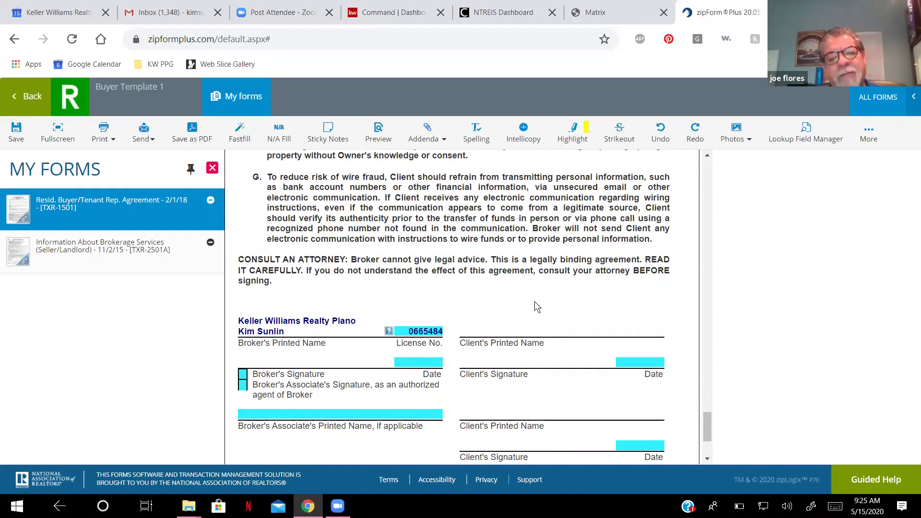
scroll(535, 307, down, 2)
scroll(456, 376, up, 8)
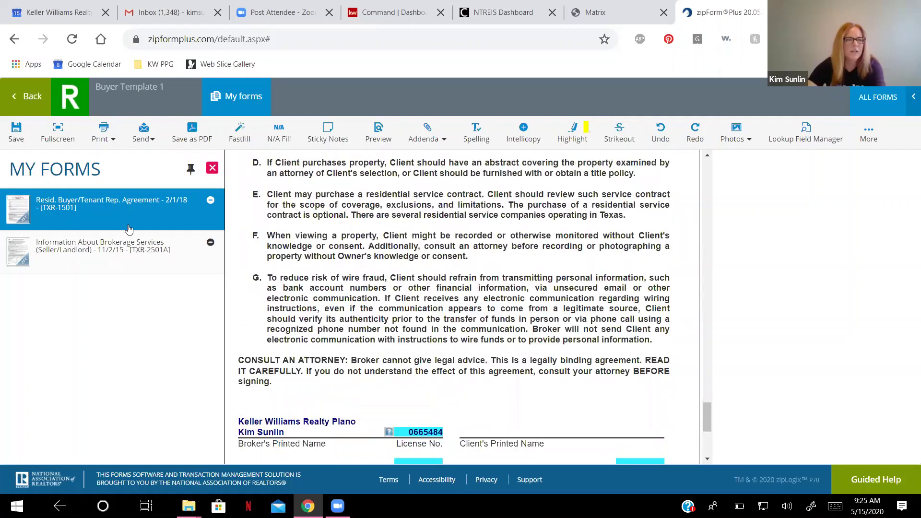
click(7, 136)
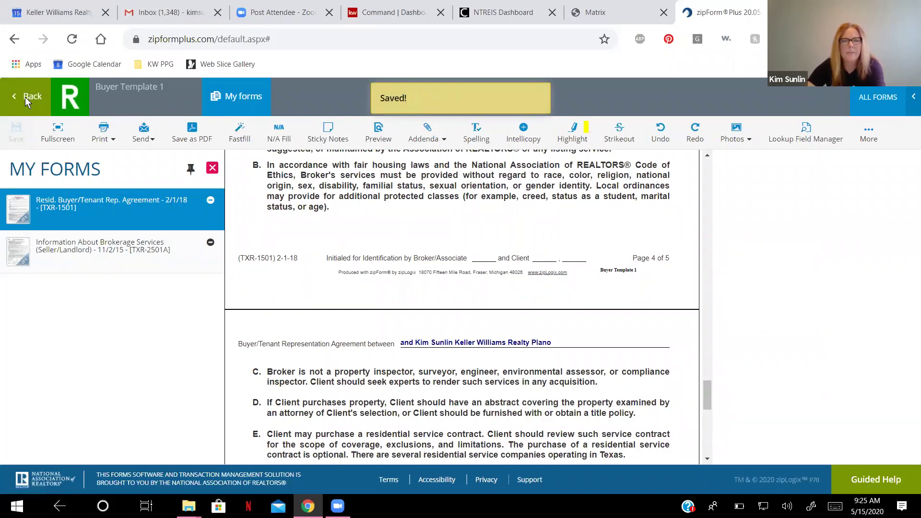
Reopen the buyer agreement to confirm it saved, then return to Buyer Template 1's Documents.
click(25, 97)
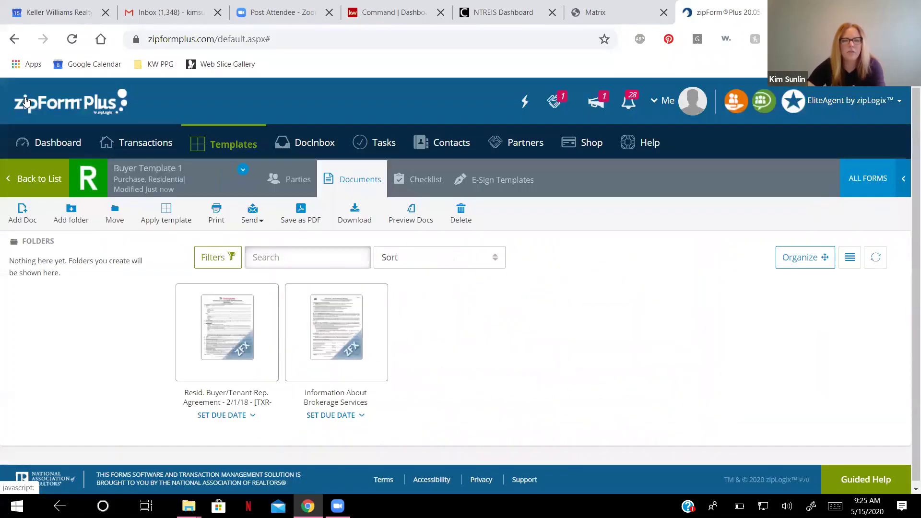
click(225, 330)
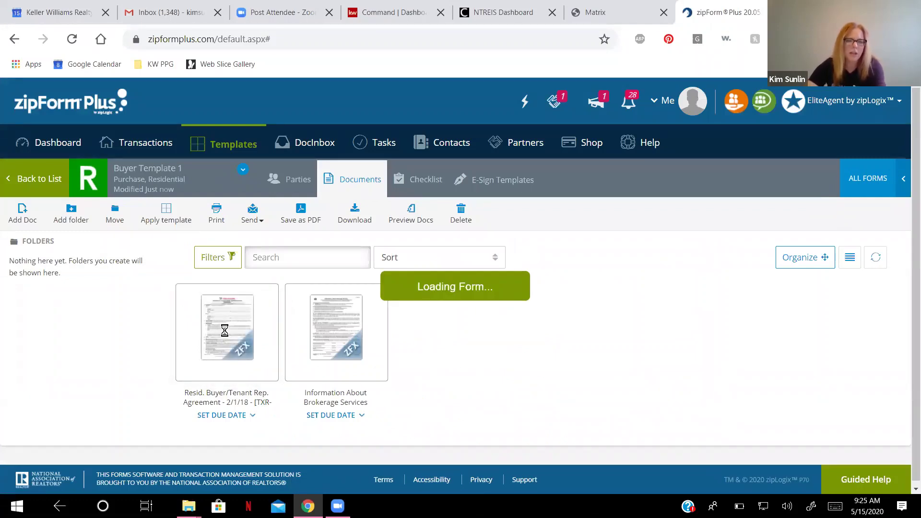
scroll(396, 401, up, 8)
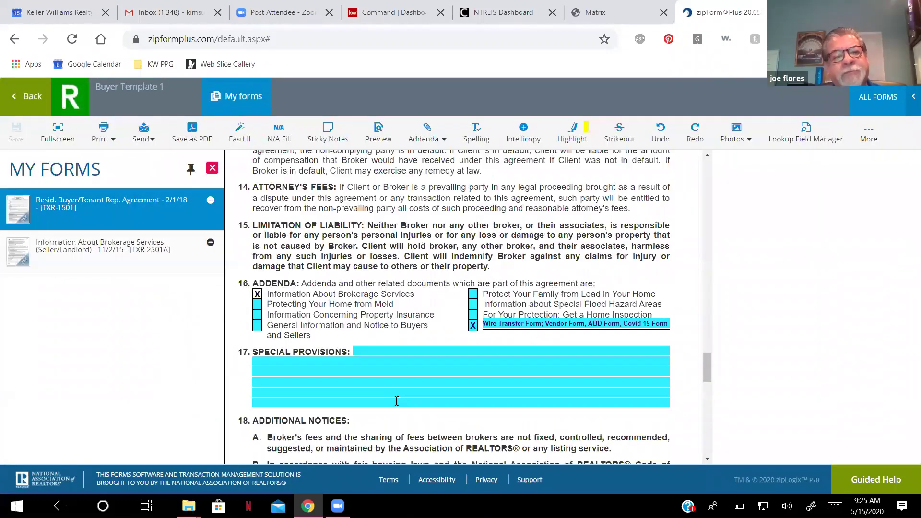
scroll(397, 401, up, 20)
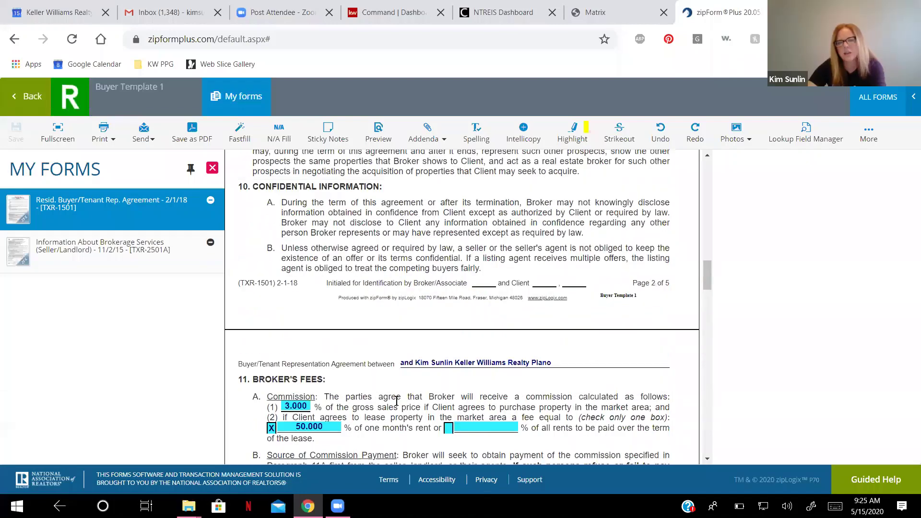
scroll(396, 401, up, 5)
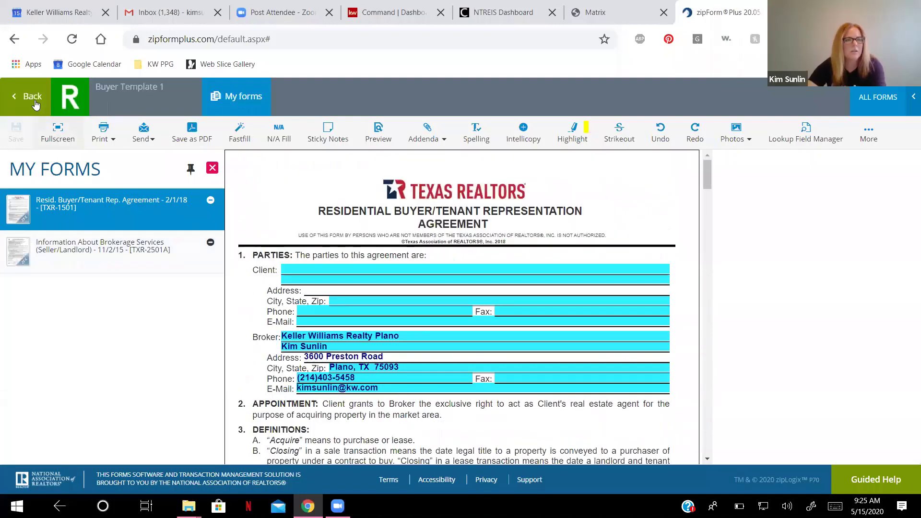
click(32, 101)
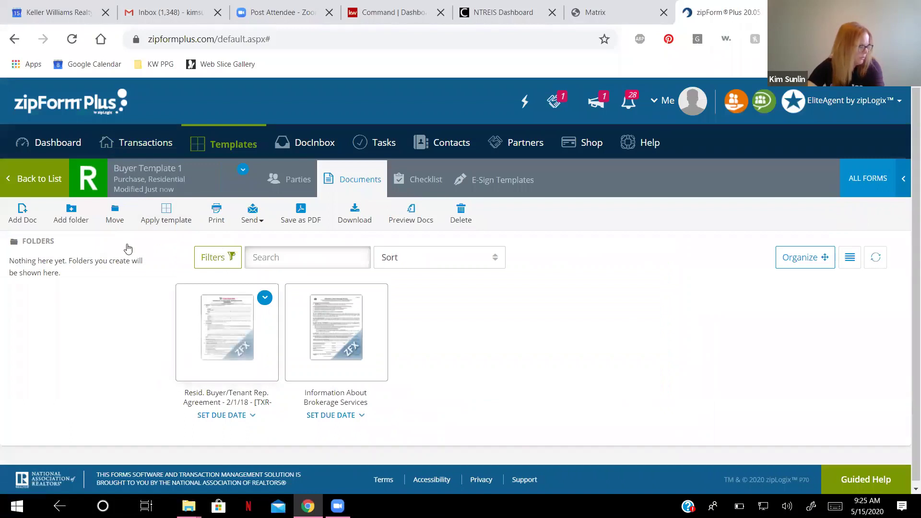
mouse_move(230, 304)
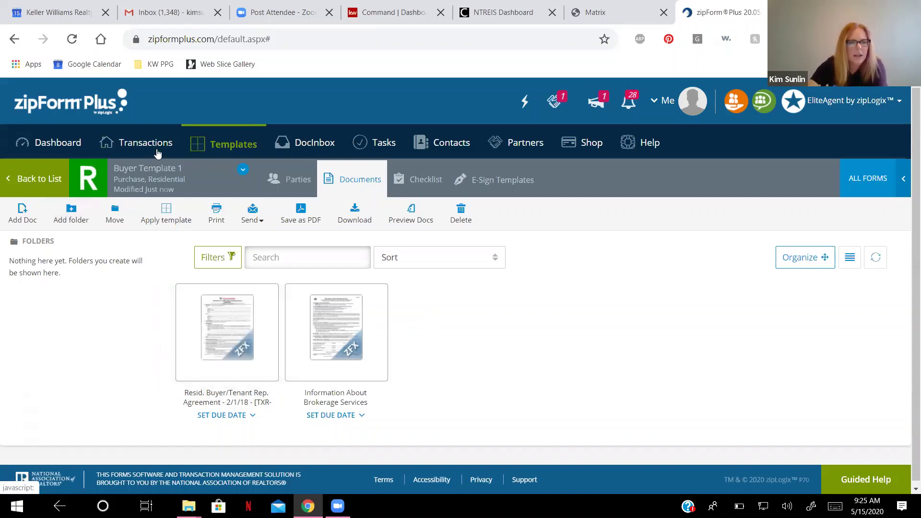
Show the actions for the Chicago Title KWP 1-4 Buyer template from the Templates list.
click(220, 150)
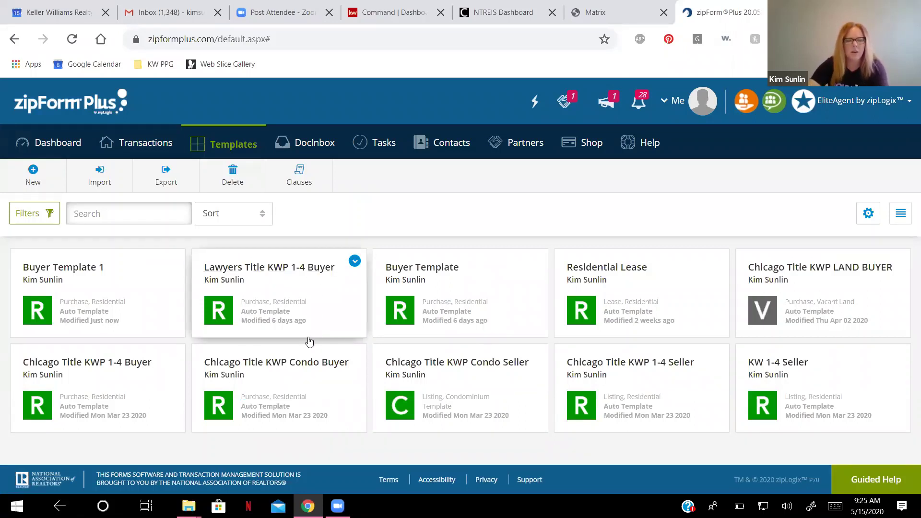
mouse_move(355, 356)
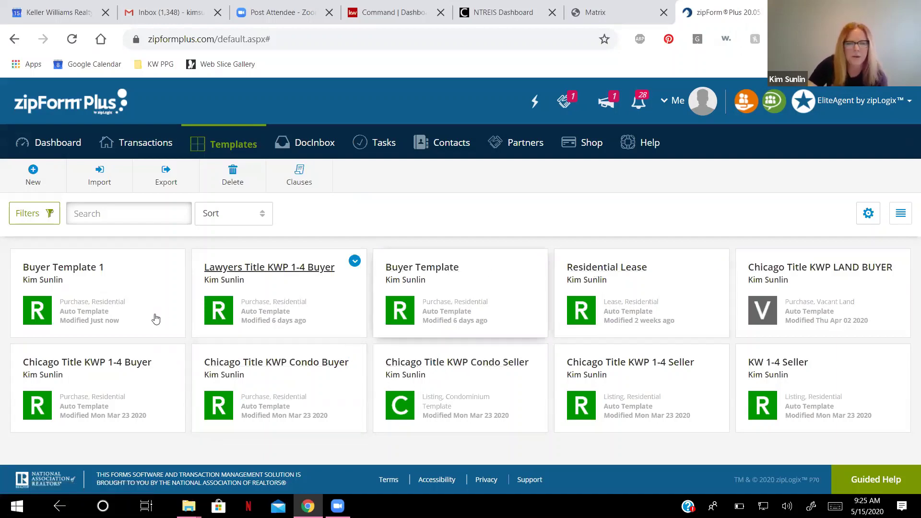
mouse_move(175, 359)
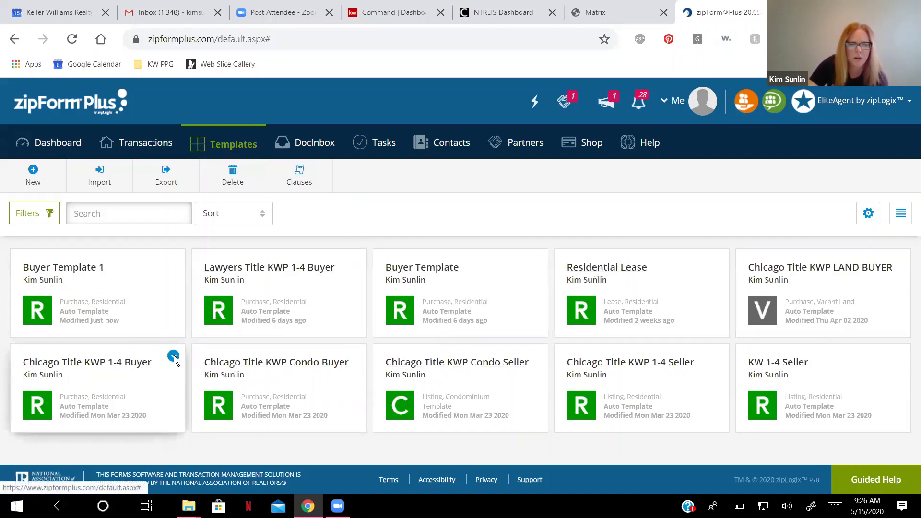
click(173, 356)
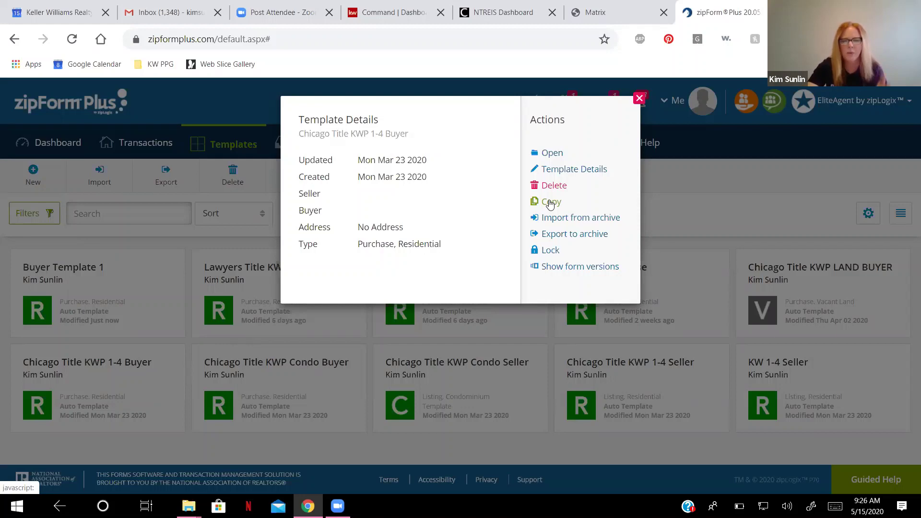
Copy the Chicago Title template and save the copy as 'Republic Title KWP 1-4 Buyer'.
click(550, 202)
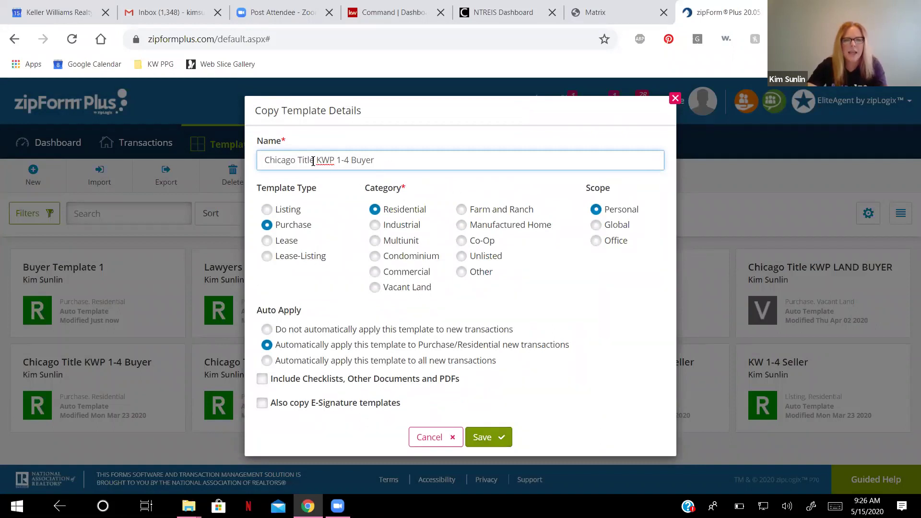
drag(314, 159, 269, 160)
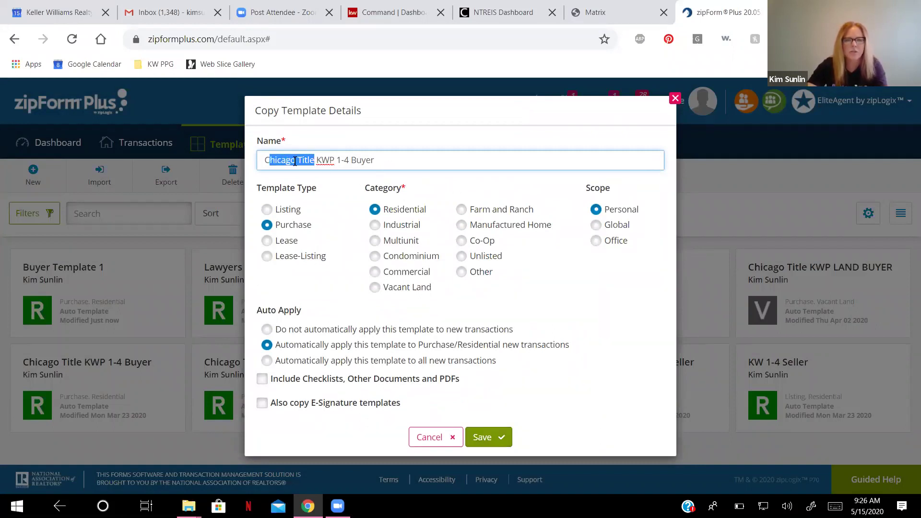
click(295, 162)
double_click(265, 160)
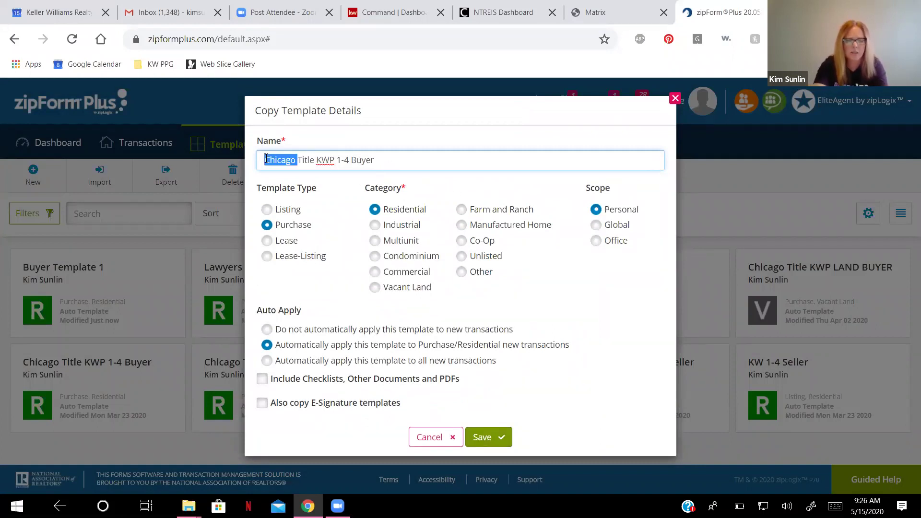
text(Republic)
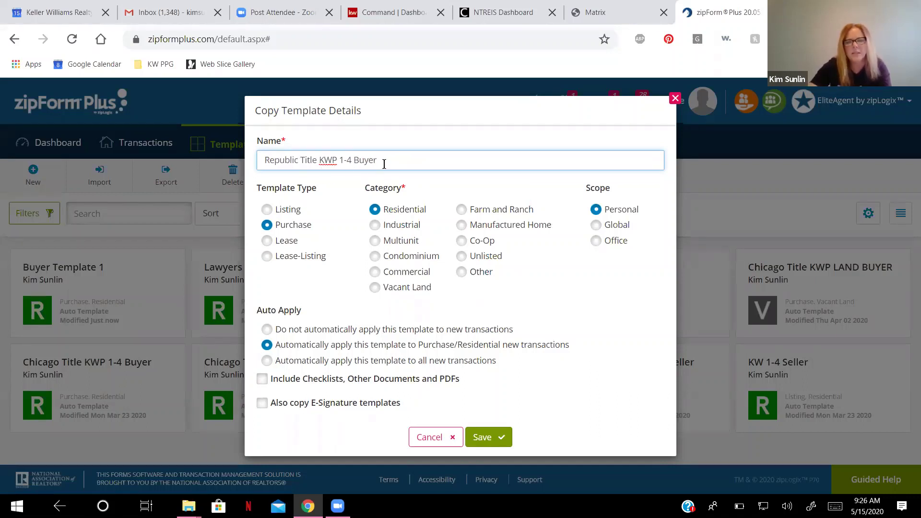
click(488, 438)
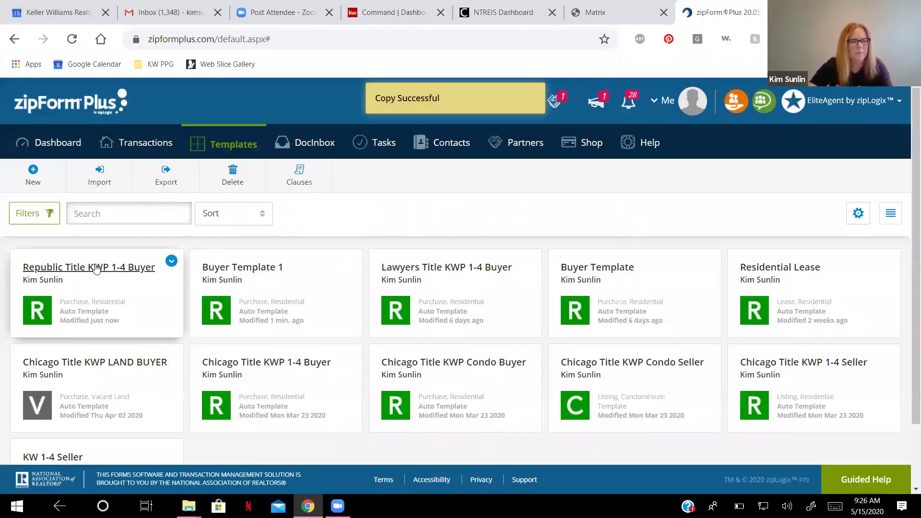
Open the Republic Title template's 1-4 Family Residential Contract form.
click(98, 270)
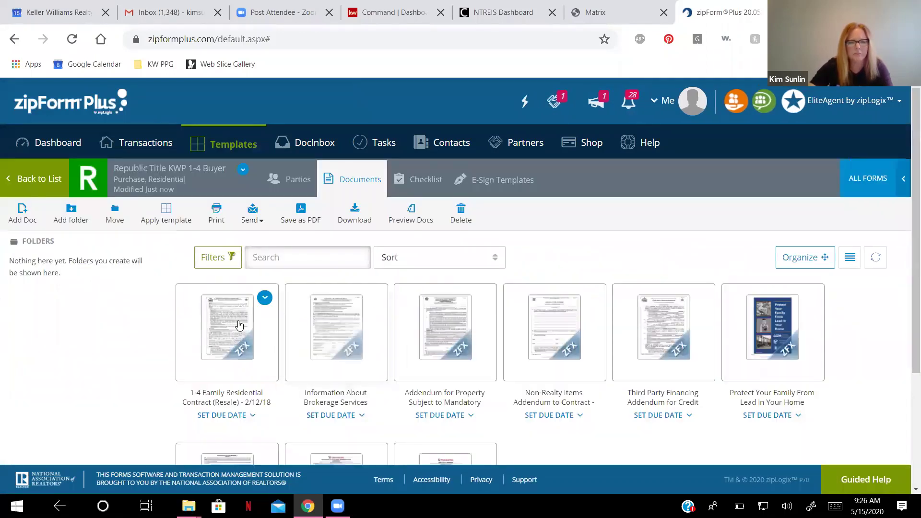
click(239, 323)
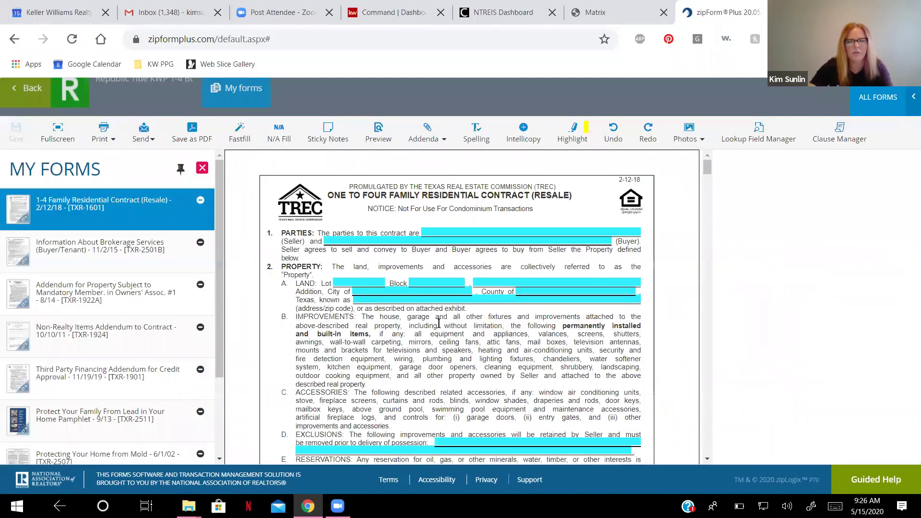
scroll(462, 291, down, 6)
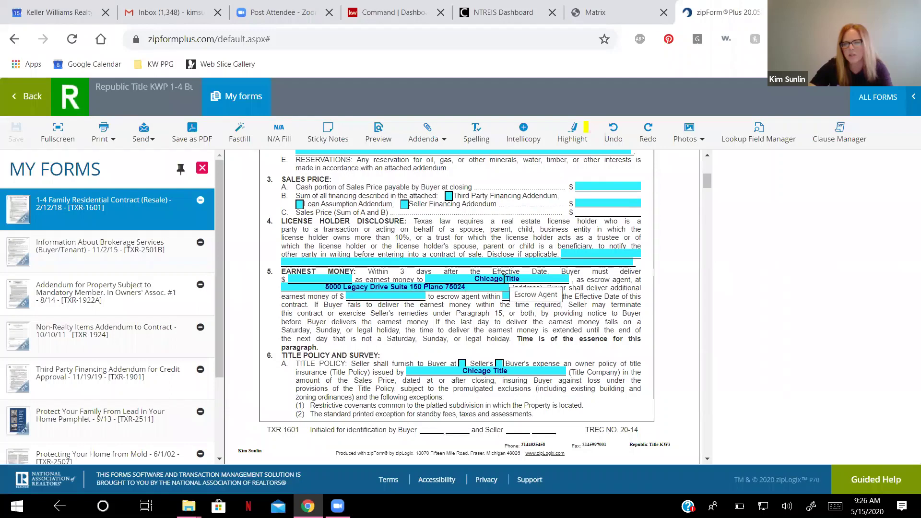
Change the escrow agent to Republic Title, save the contract, and return to Documents.
drag(502, 279, 463, 279)
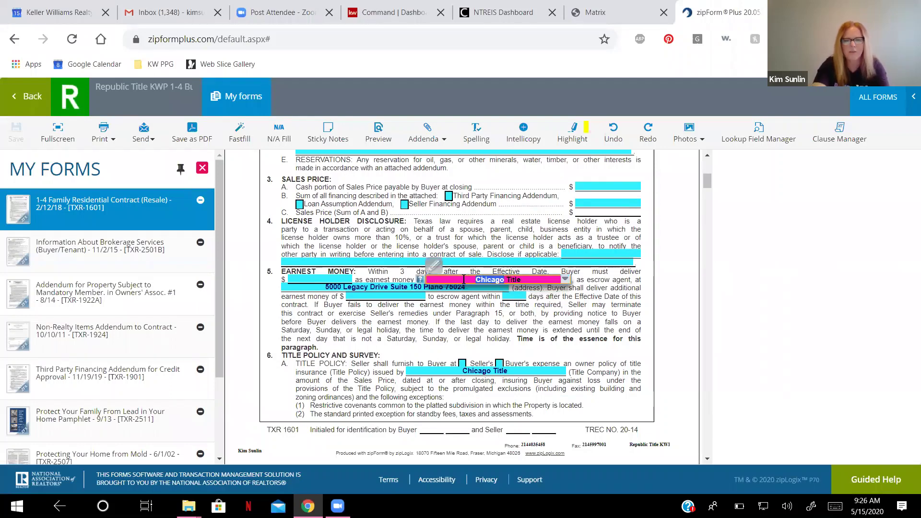
text(Republic)
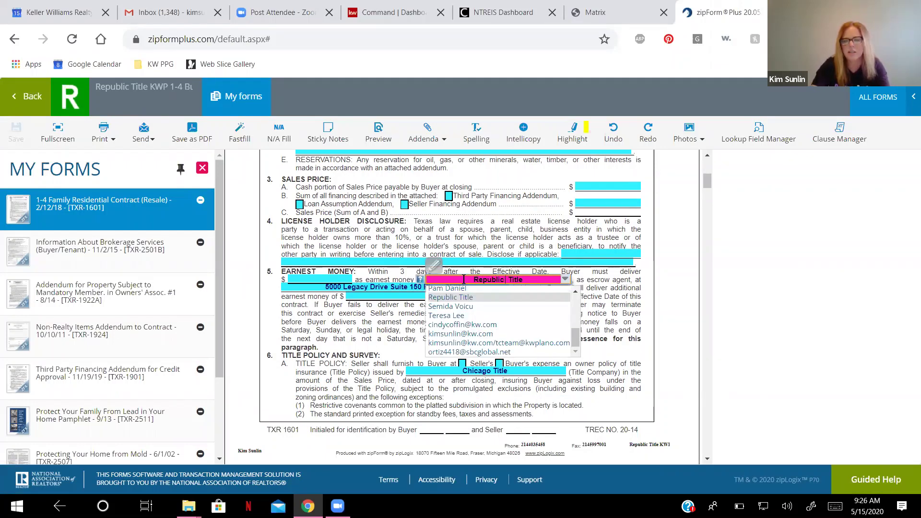
key(BackSpace)
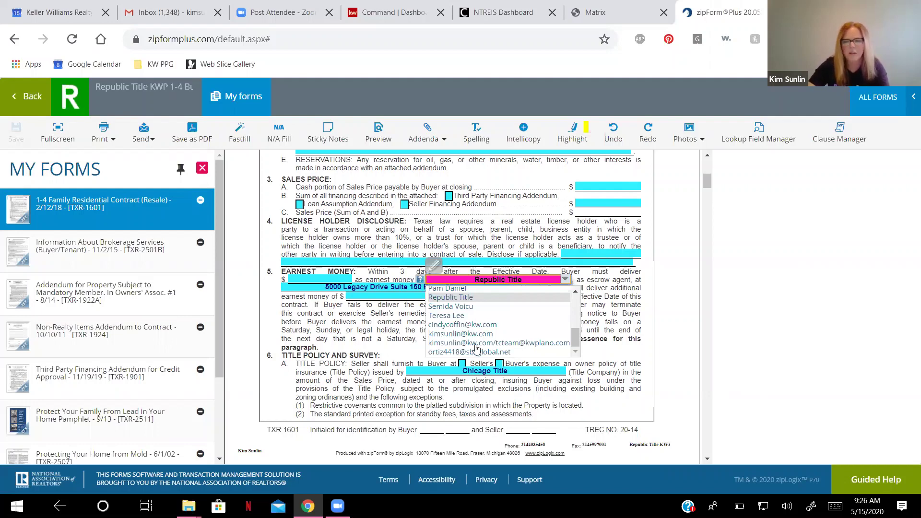
click(679, 268)
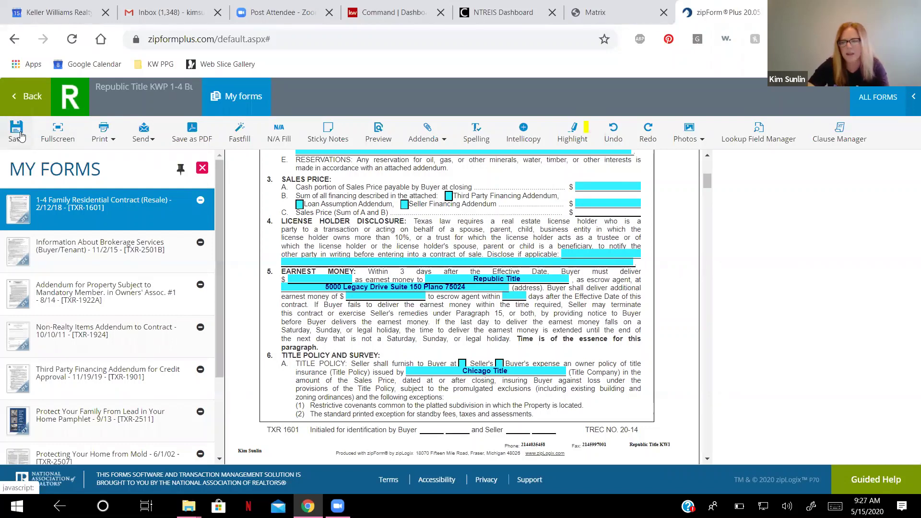
click(20, 136)
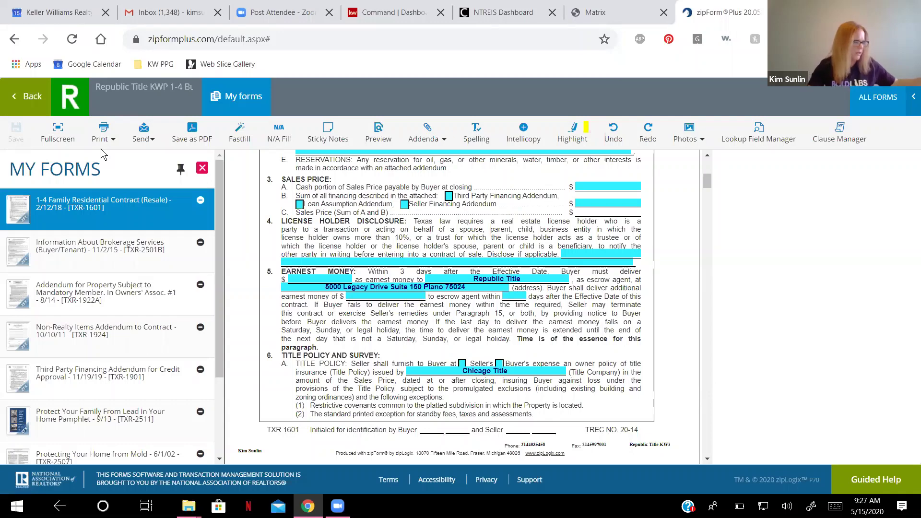
click(38, 102)
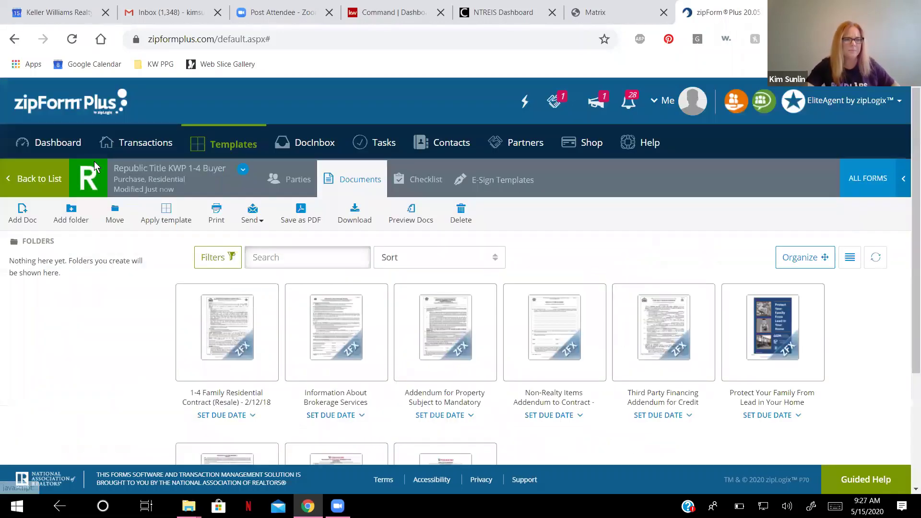
Leave the templates for the Transactions list and start a new transaction.
click(69, 177)
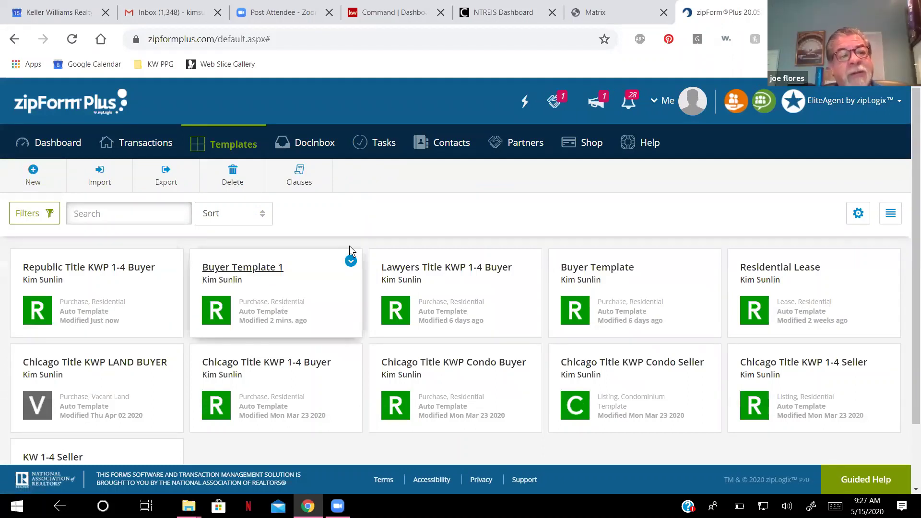
click(155, 147)
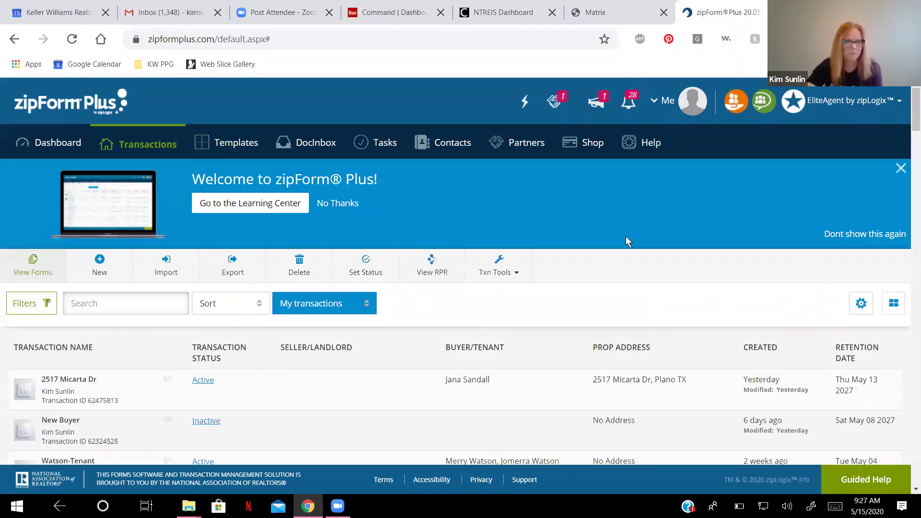
scroll(626, 236, down, 2)
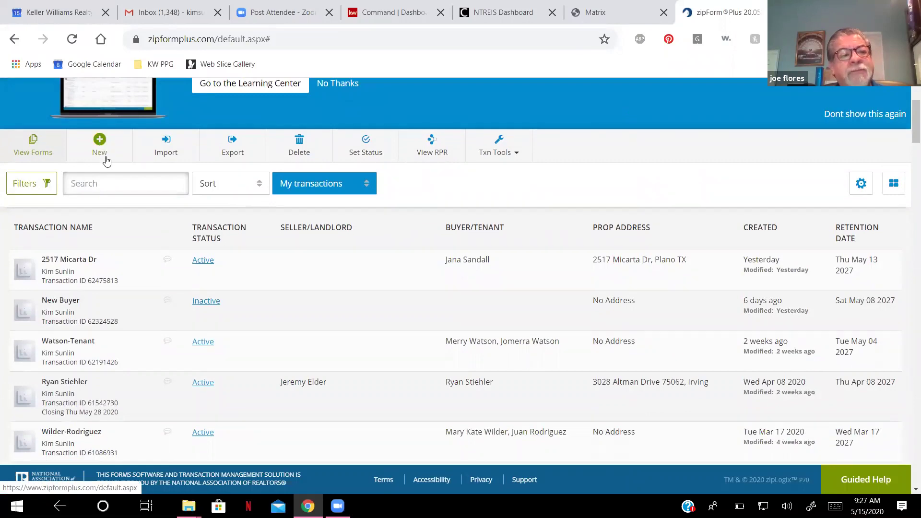
scroll(201, 238, up, 1)
scroll(201, 239, up, 2)
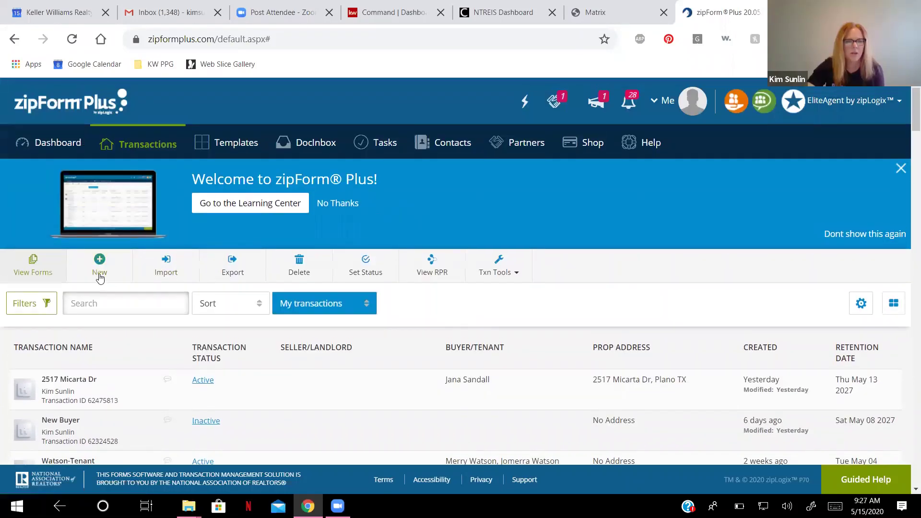
click(99, 267)
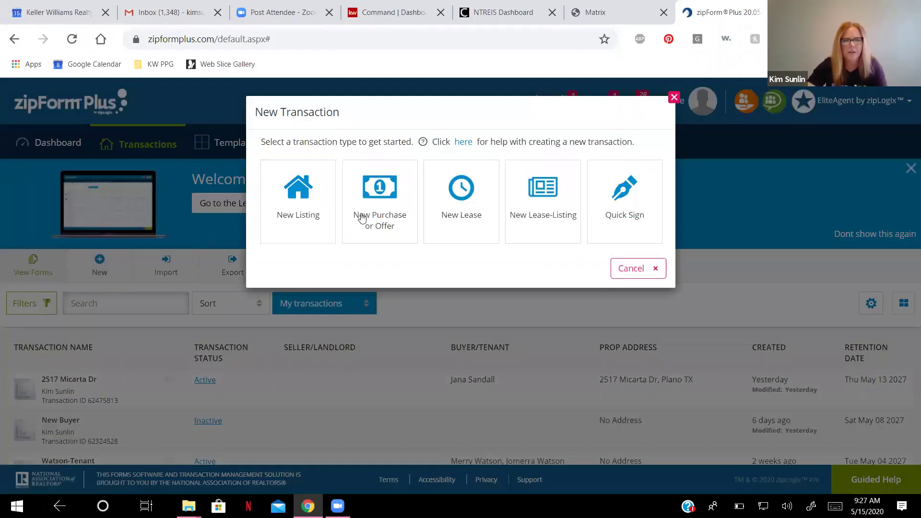
Create a Residential purchase transaction 'Buyer Template 1' using the Personal - Buyer Template 1 template.
click(370, 206)
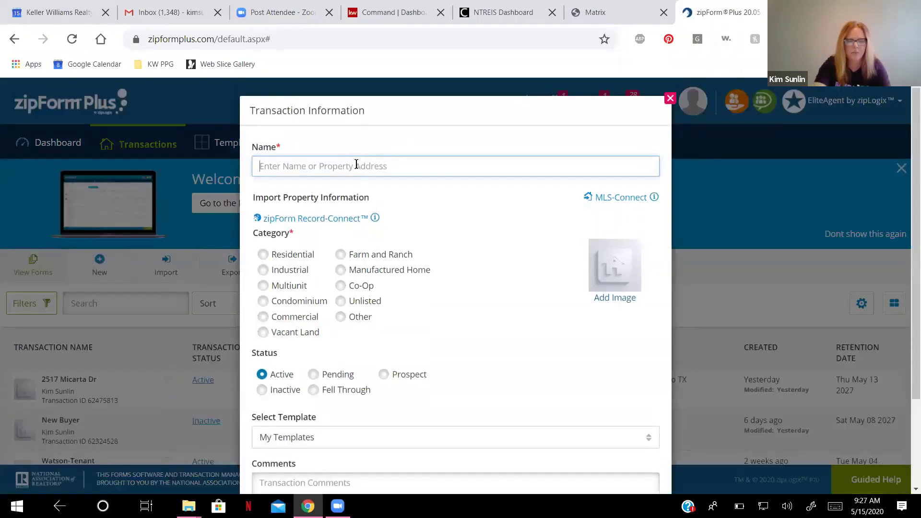
text(Buyer Te)
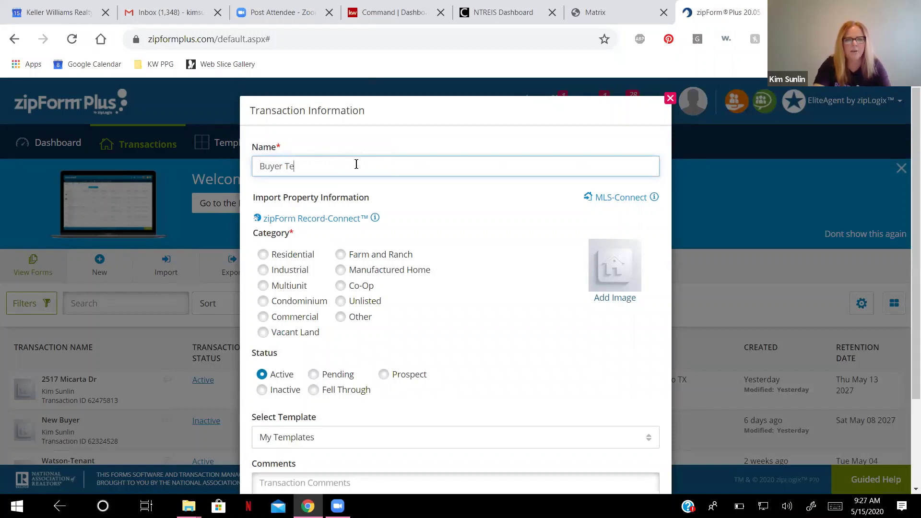
text(mplate 1)
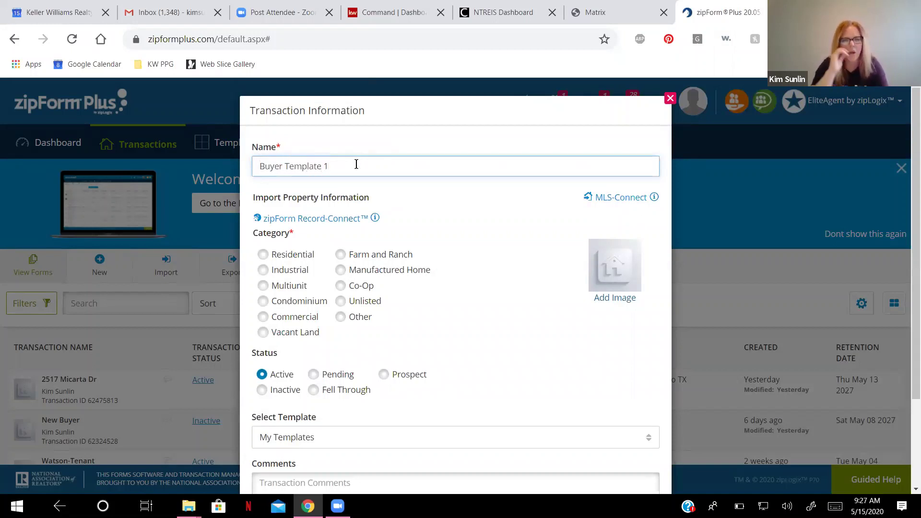
scroll(356, 165, down, 3)
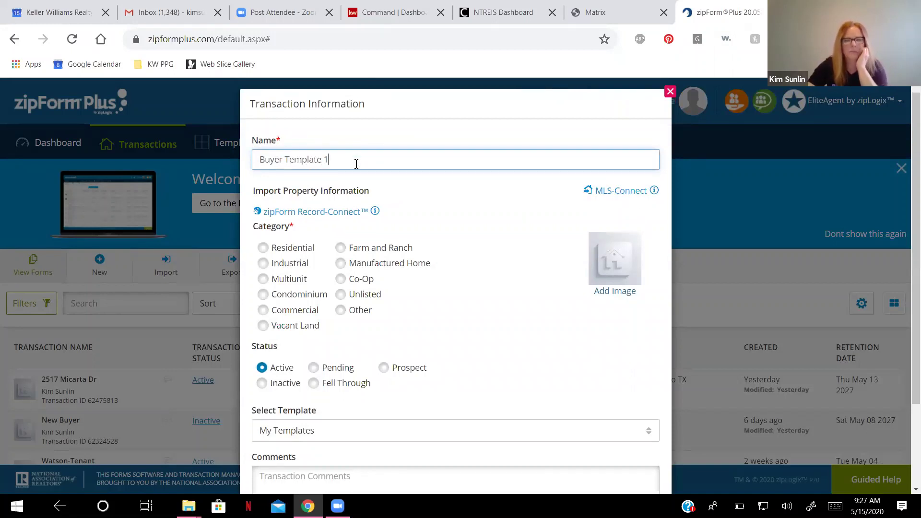
click(263, 140)
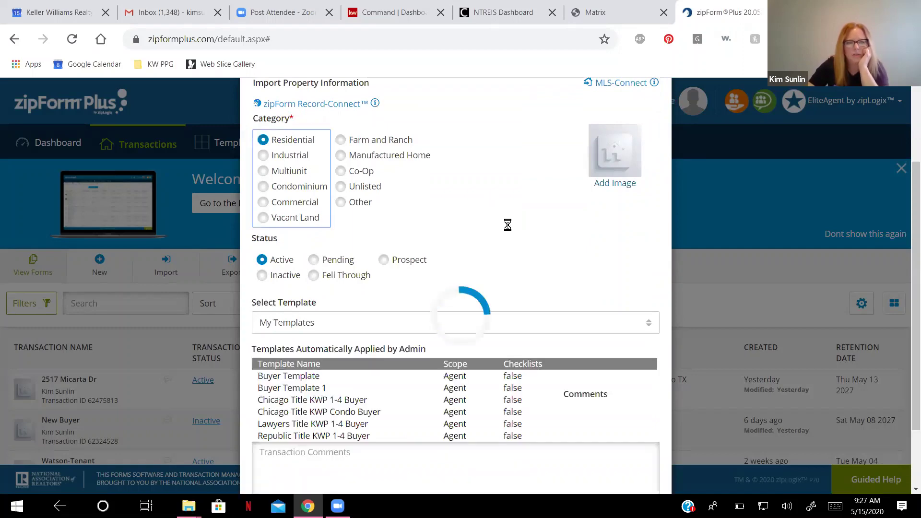
scroll(526, 349, down, 2)
scroll(525, 340, down, 1)
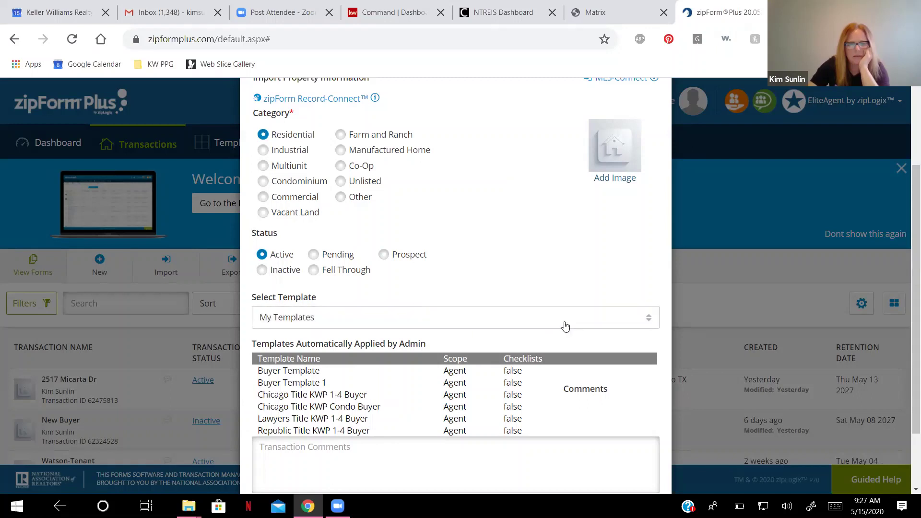
click(366, 317)
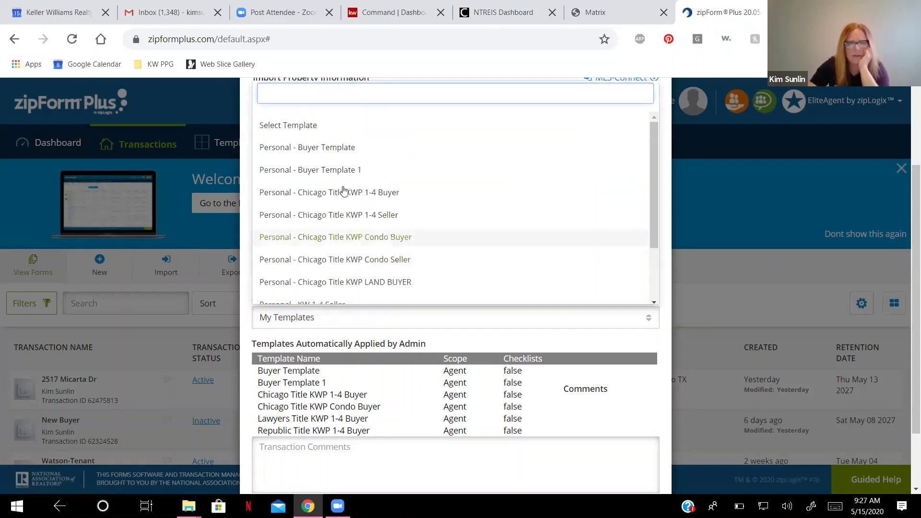
click(334, 173)
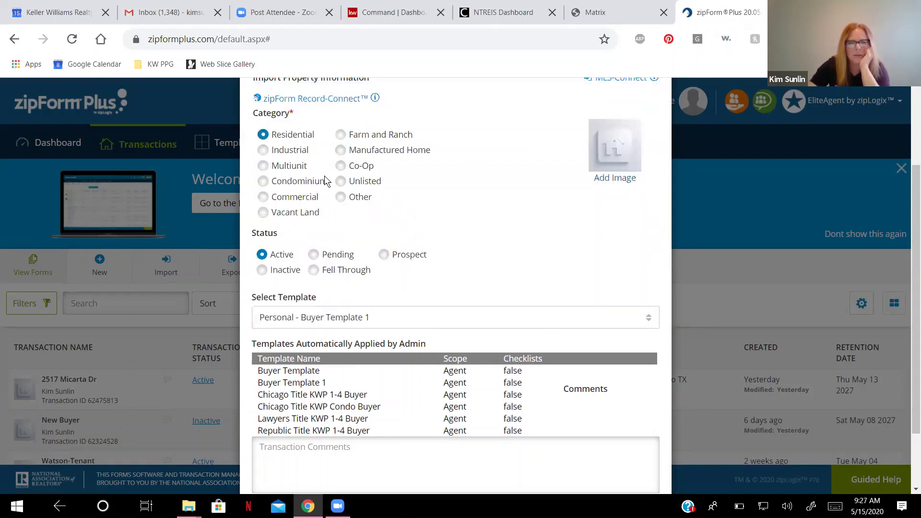
scroll(662, 351, down, 2)
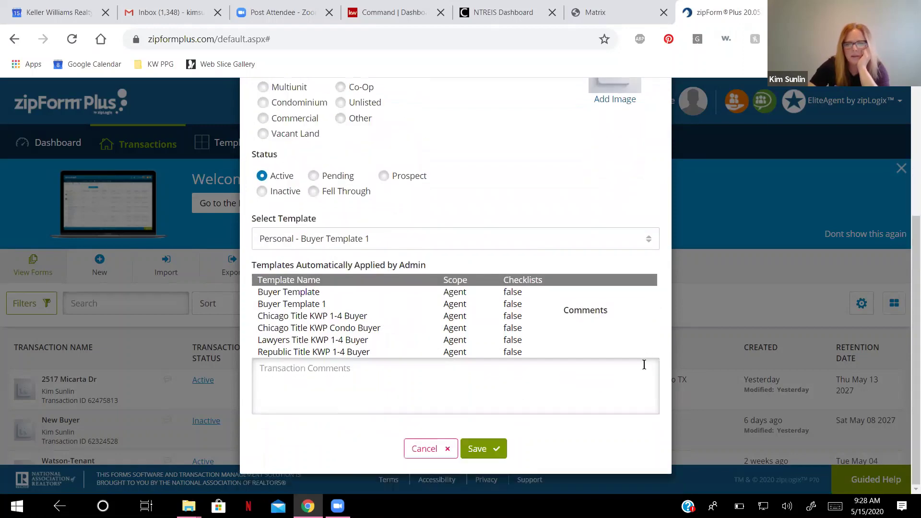
click(469, 451)
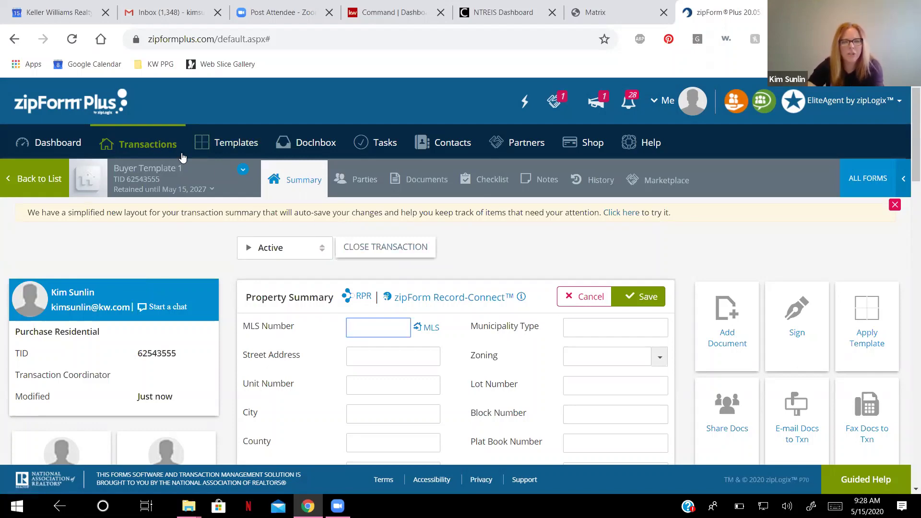
Go from the transaction Summary back to the Transactions list, with Buyer Template 1 listed first.
scroll(344, 228, down, 1)
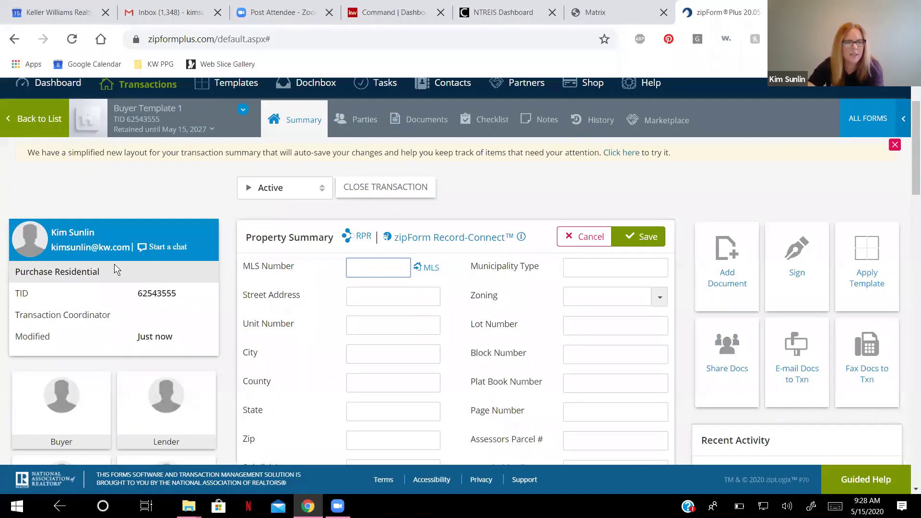
scroll(108, 231, up, 1)
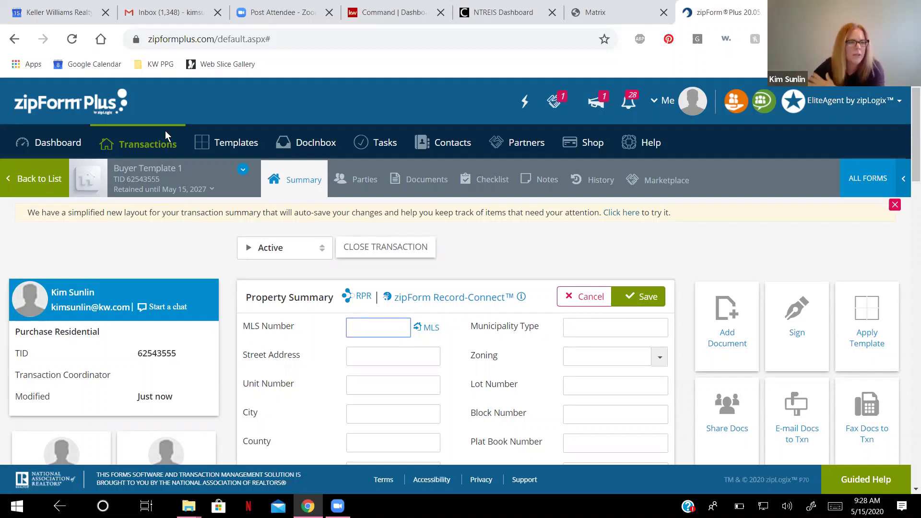
click(52, 182)
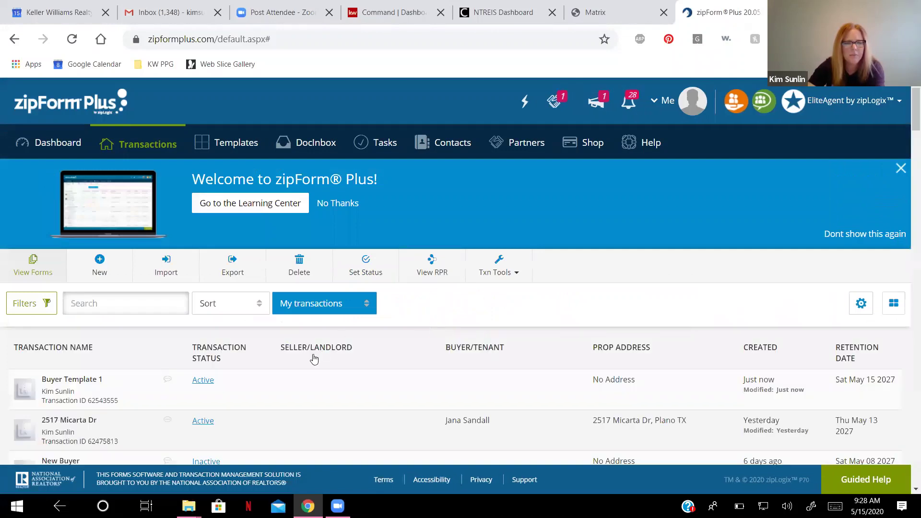
Open the Resid. Buyer/Tenant Rep. Agreement from the Buyer Template 1 transaction's Documents.
scroll(319, 344, down, 3)
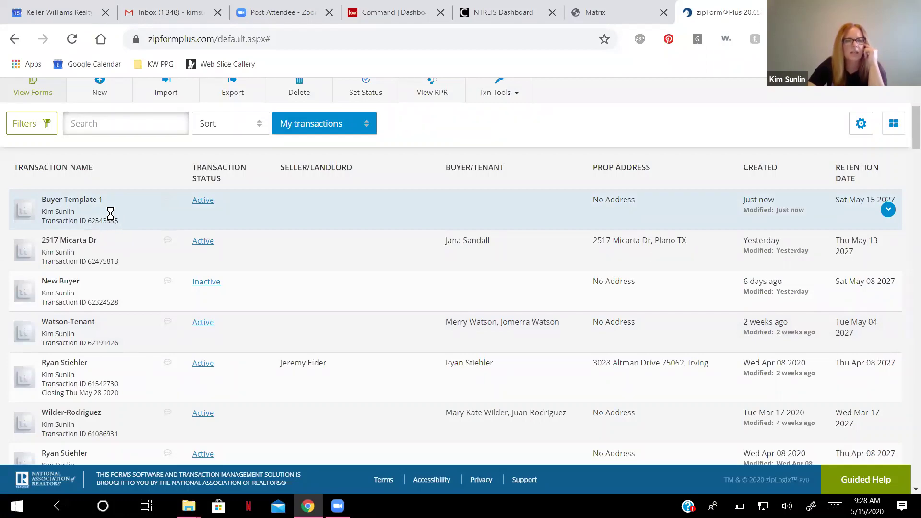
click(112, 218)
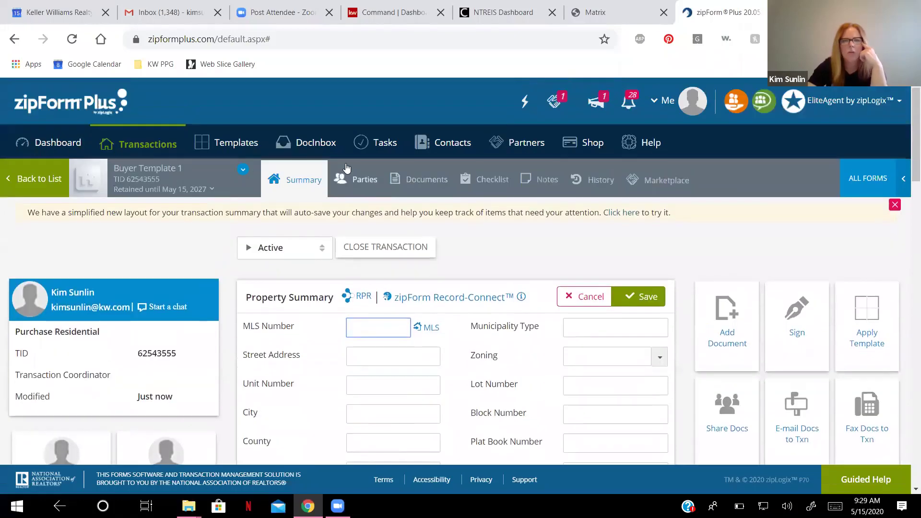
click(421, 181)
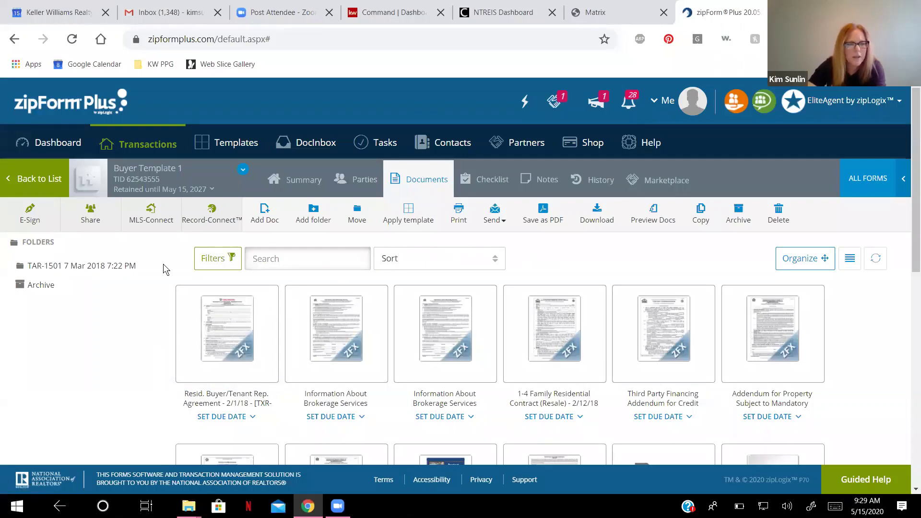
scroll(163, 264, down, 3)
scroll(254, 283, up, 1)
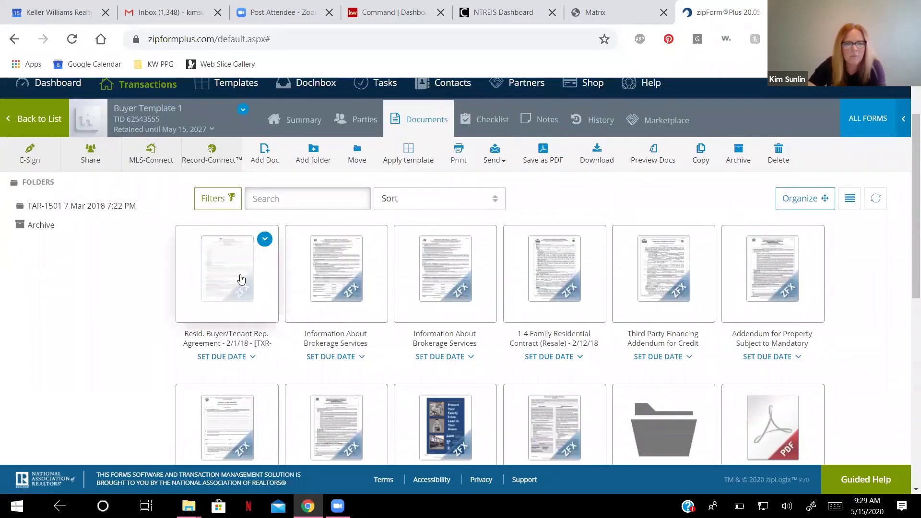
click(240, 275)
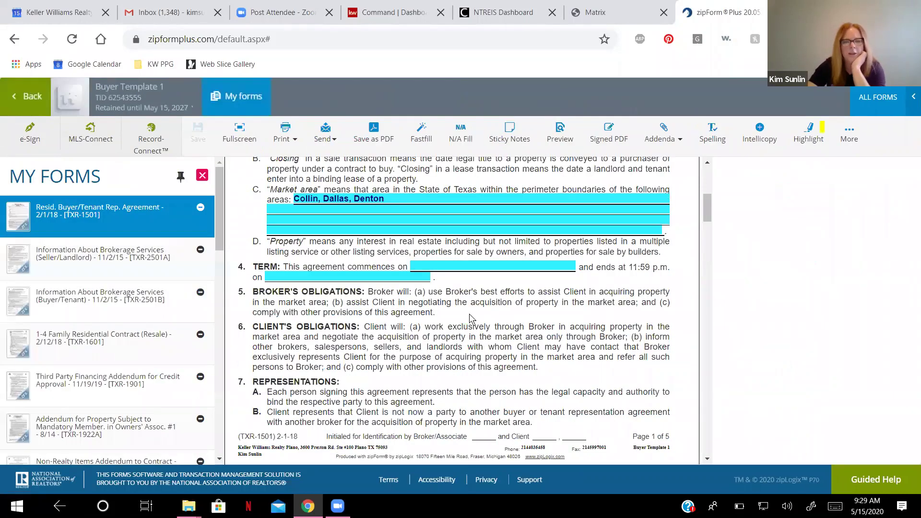
Enter the client's full name and pick the suggested '123 Main' street address.
scroll(471, 319, up, 6)
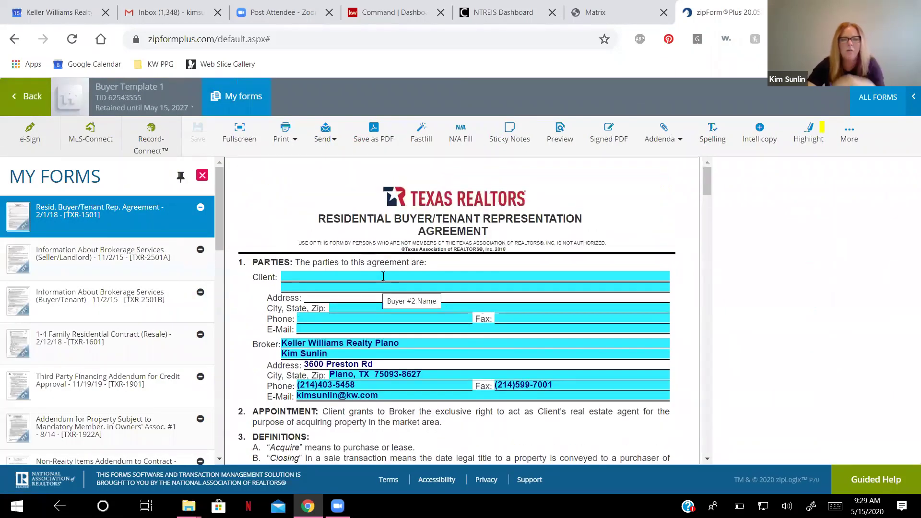
click(383, 276)
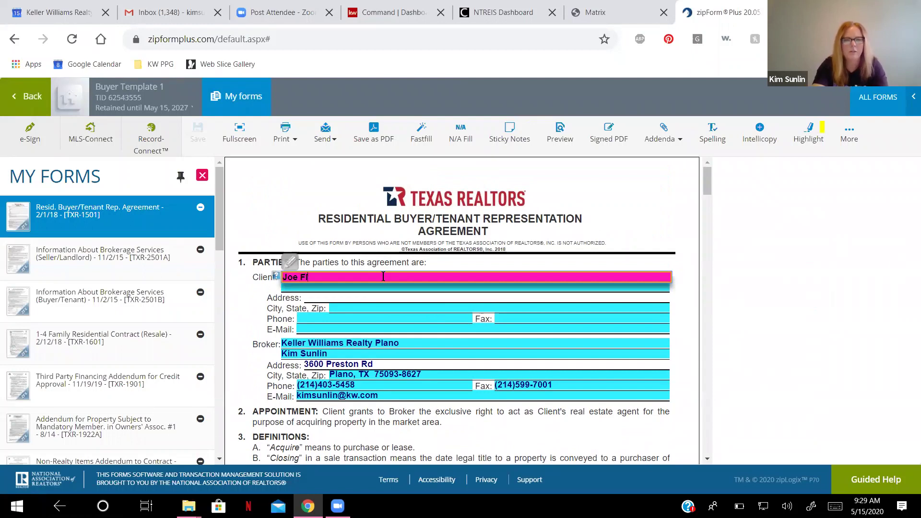
key(Tab)
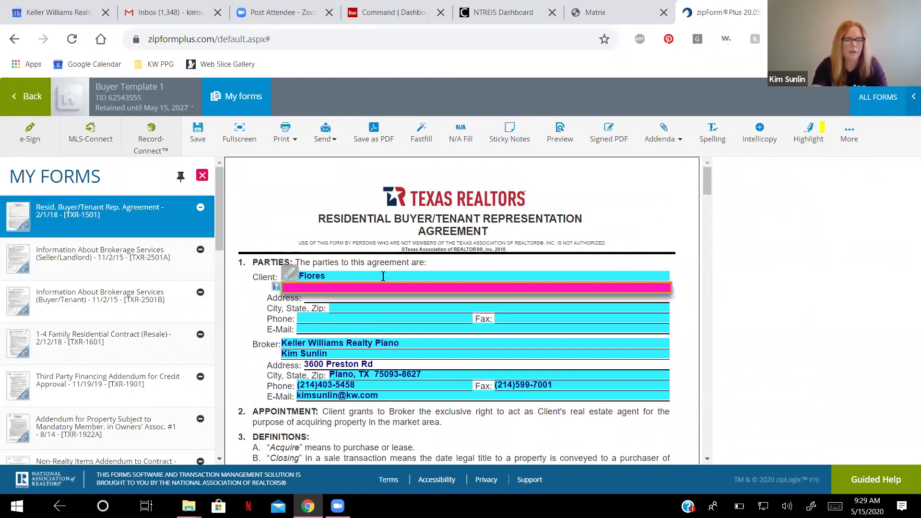
click(341, 282)
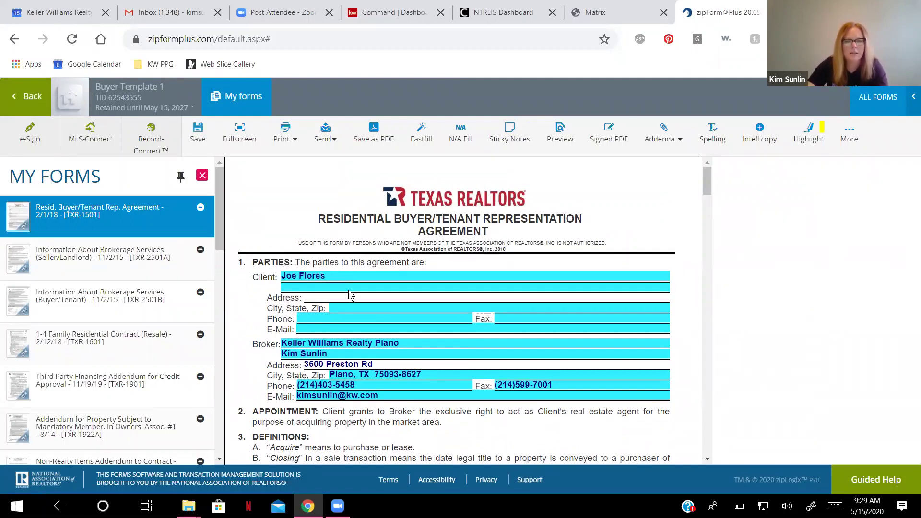
click(350, 308)
text(12)
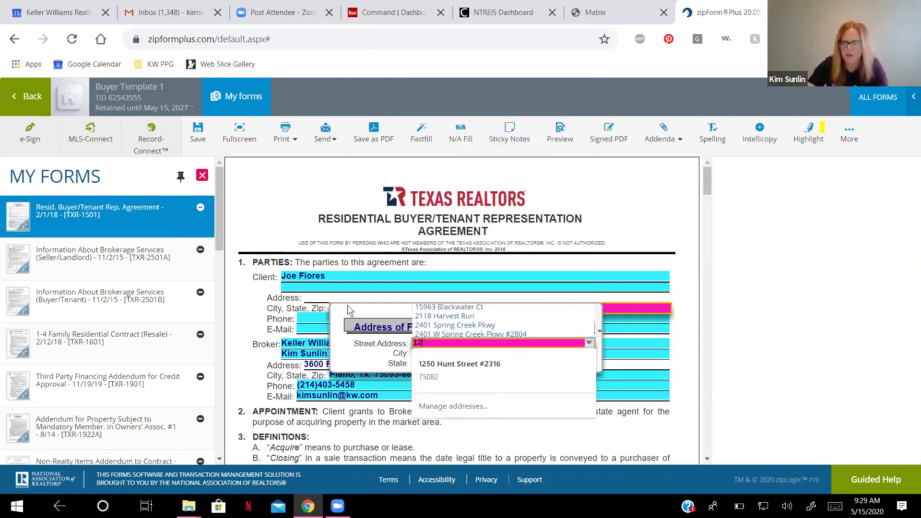
text(3 Main)
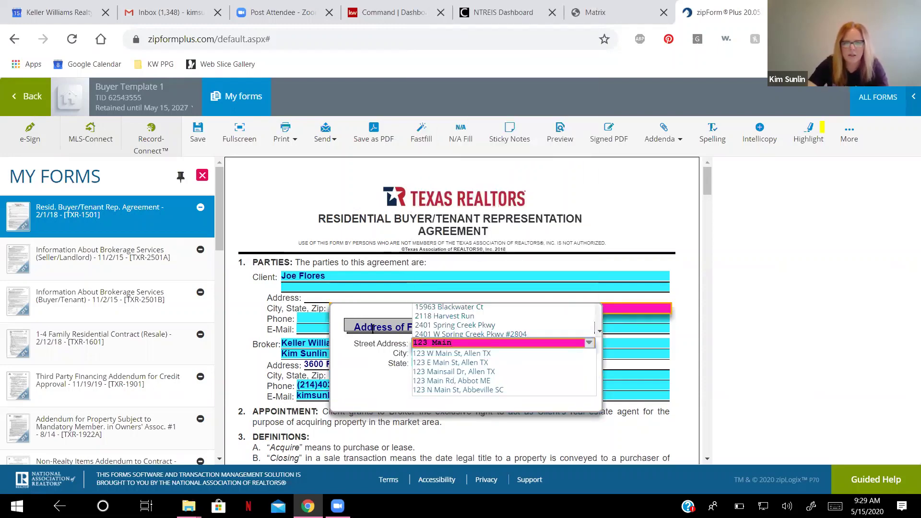
click(444, 356)
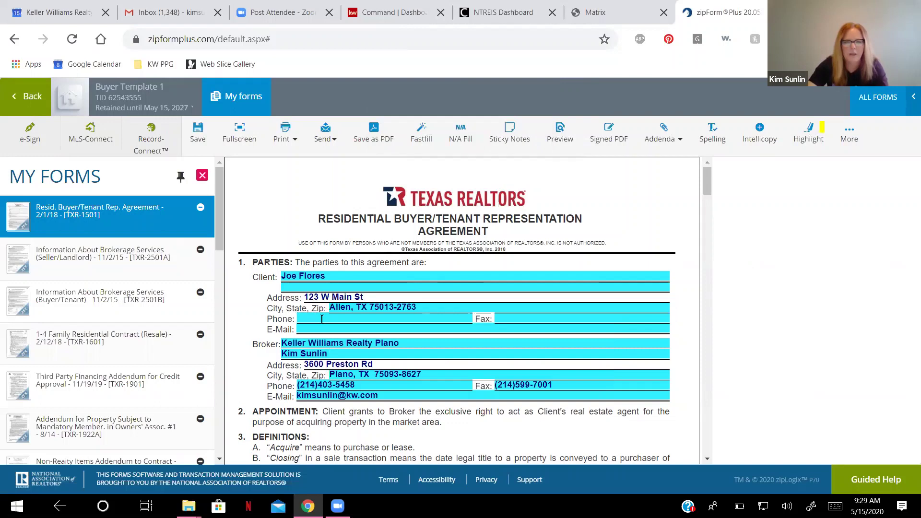
Fill in the client's phone number and e-mail address.
click(321, 319)
text(125))
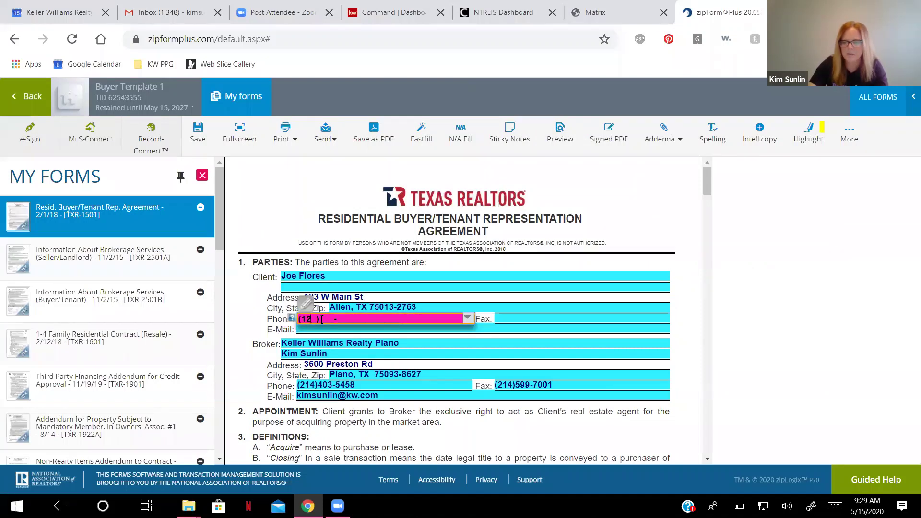
text(567-8989)
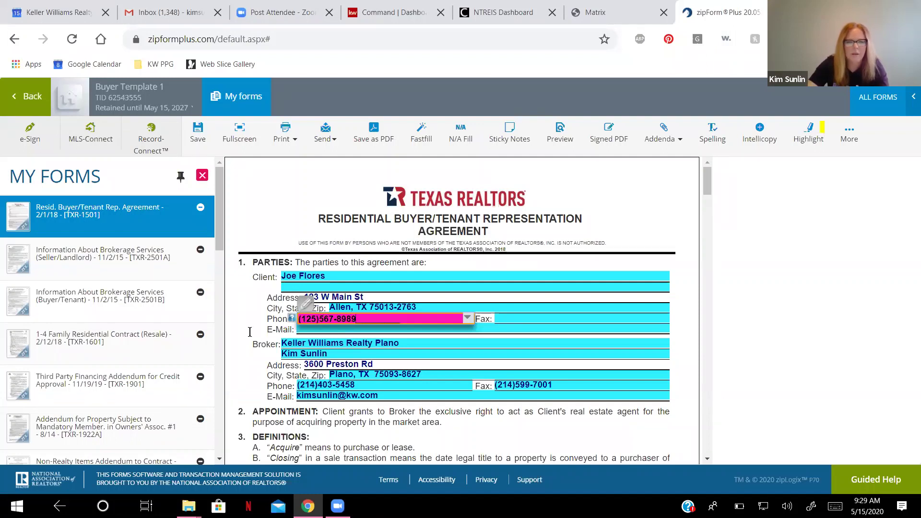
click(310, 329)
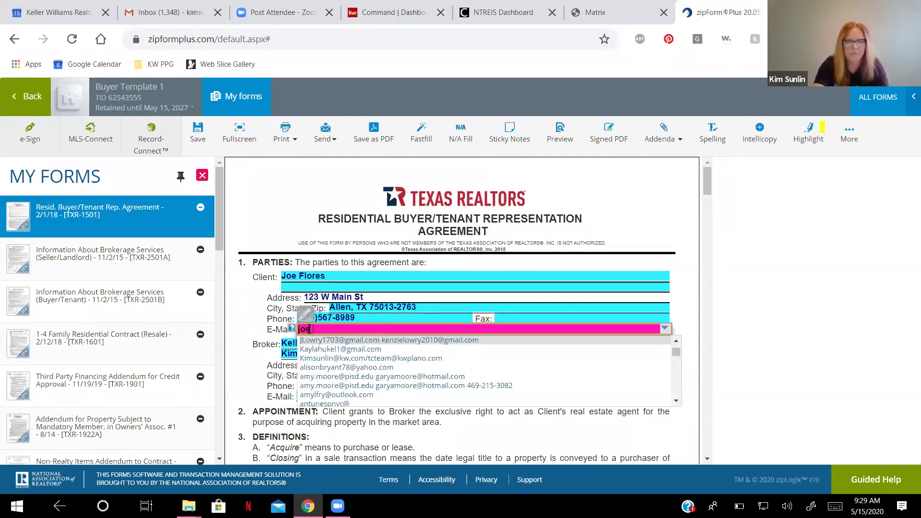
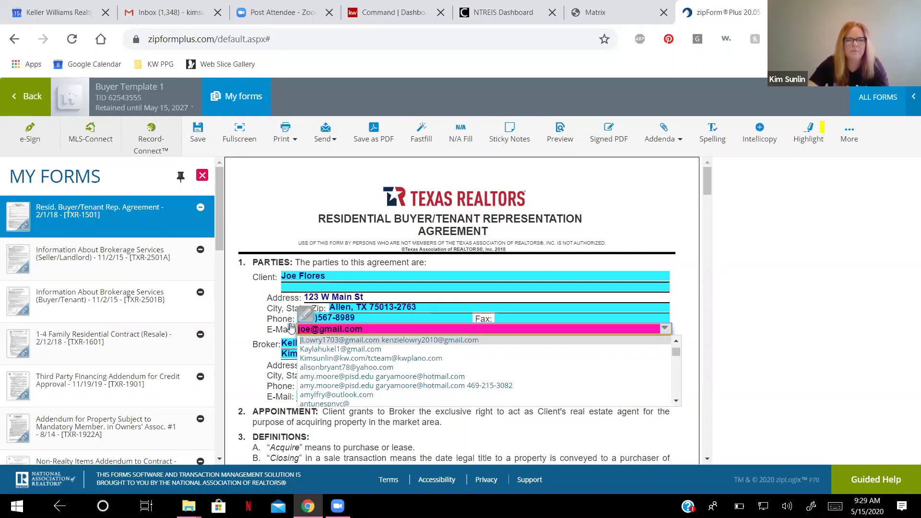
key(Return)
scroll(420, 339, down, 3)
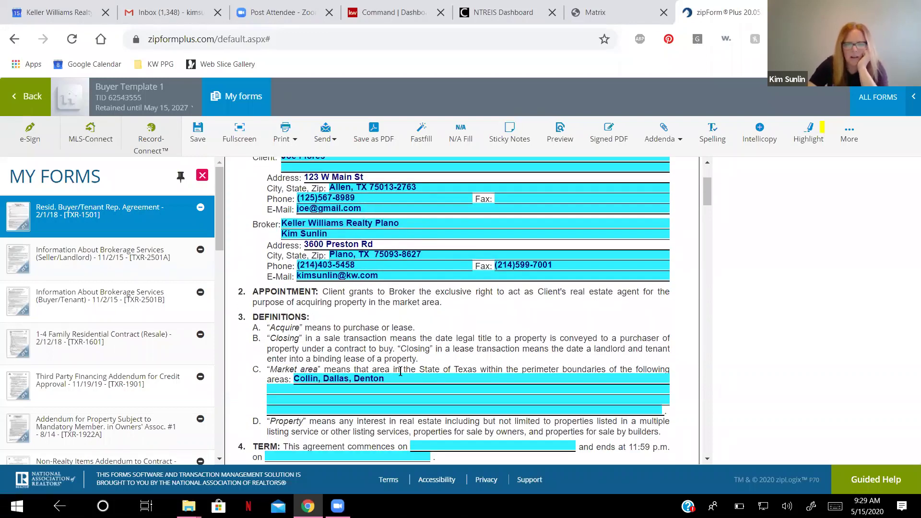
scroll(398, 370, down, 5)
Set the agreement term to run from May 15, 2020 to October 15, 2020.
scroll(462, 312, up, 2)
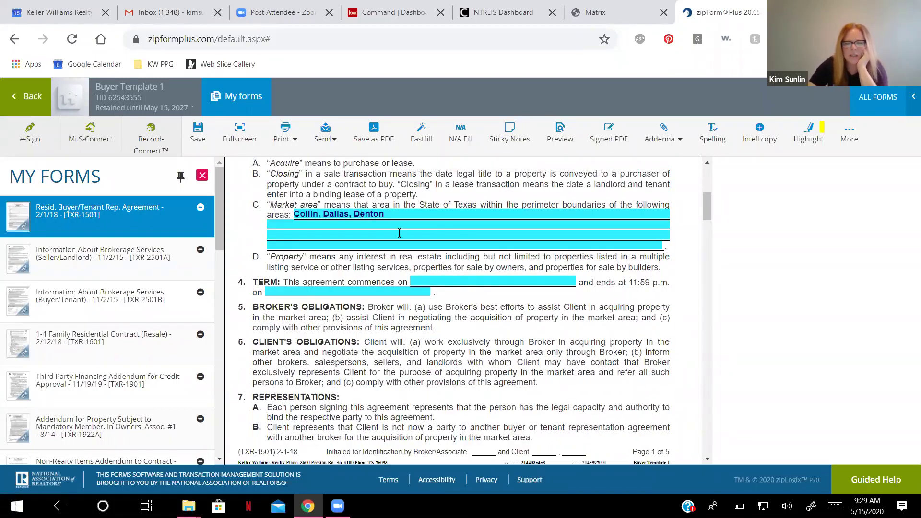
click(466, 328)
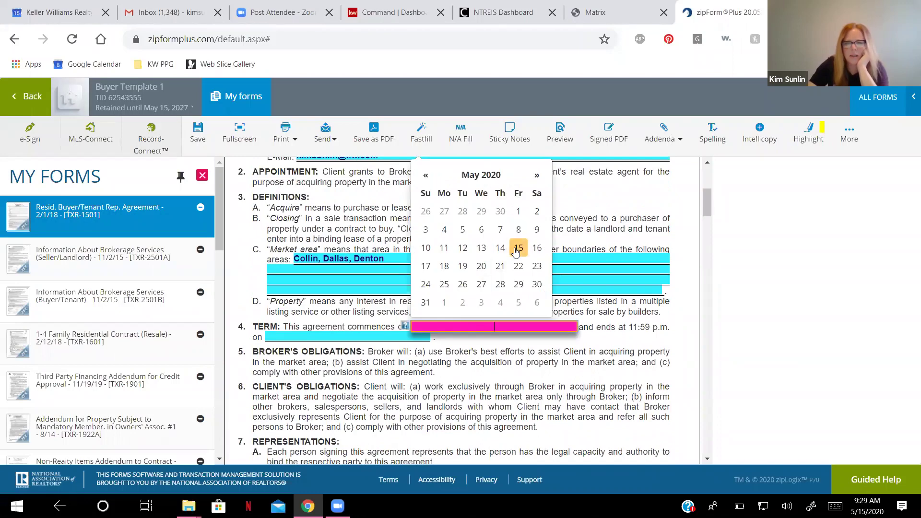
click(517, 250)
click(387, 336)
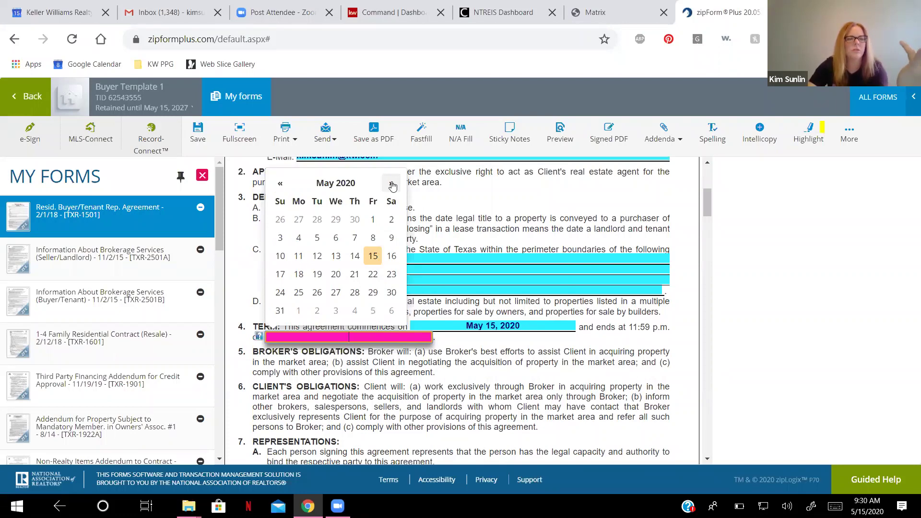
click(391, 184)
click(391, 184)
click(391, 184)
click(392, 185)
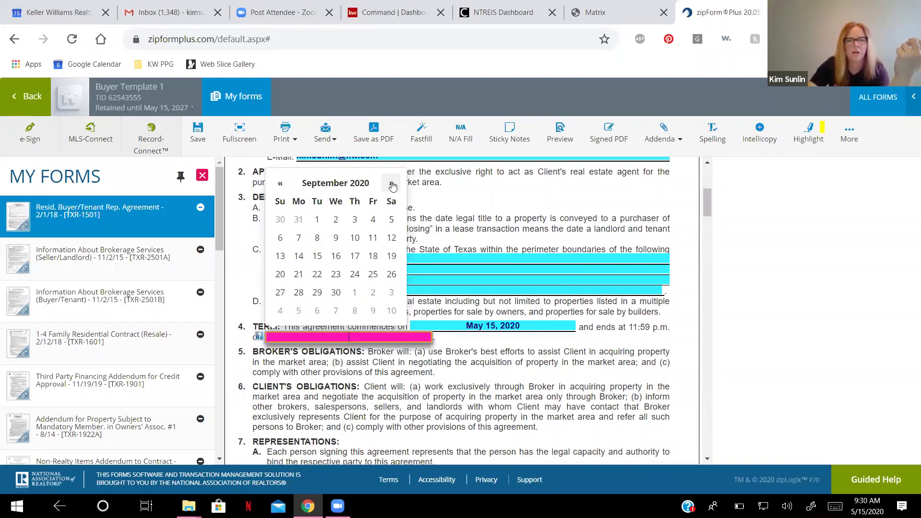
click(392, 184)
click(355, 256)
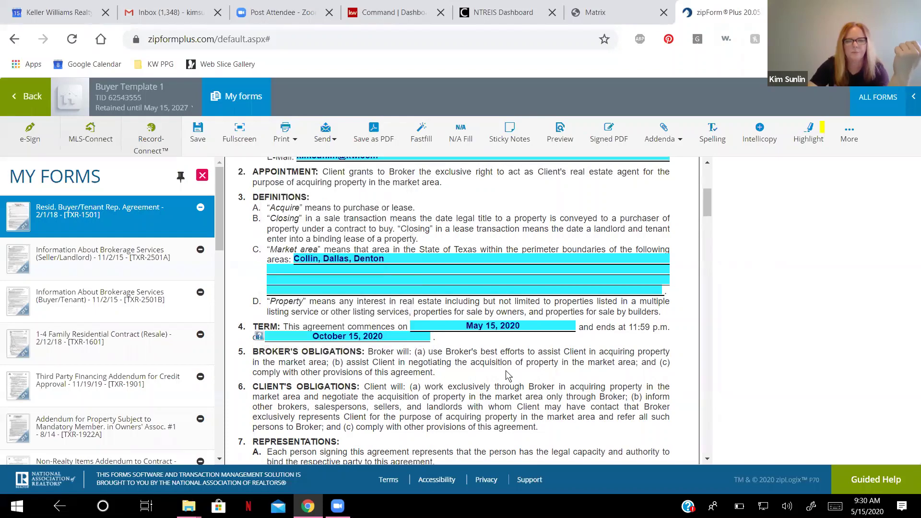
Type the client's name on the page-two parties line.
scroll(396, 368, down, 5)
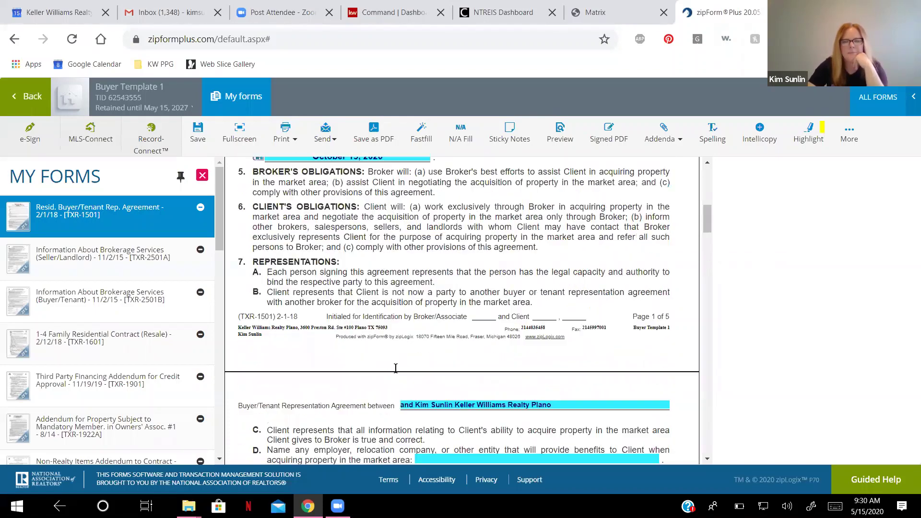
scroll(396, 368, down, 4)
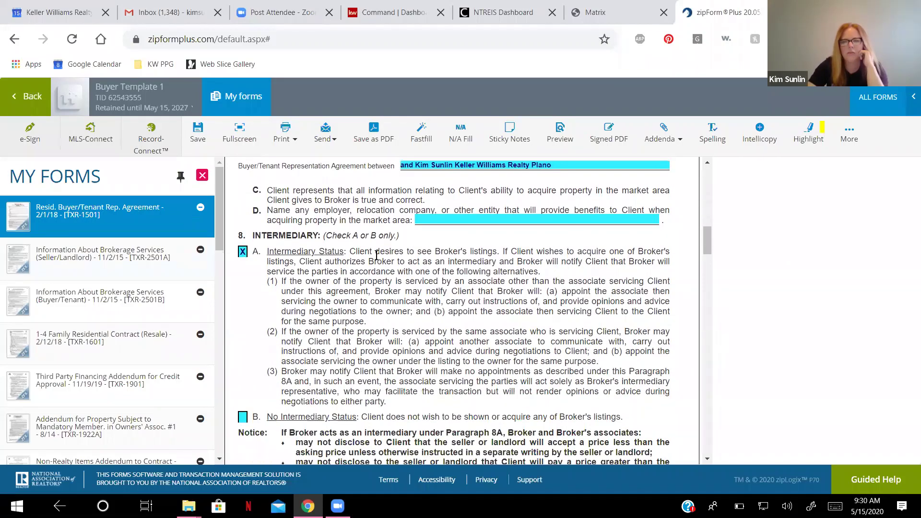
scroll(401, 226, up, 1)
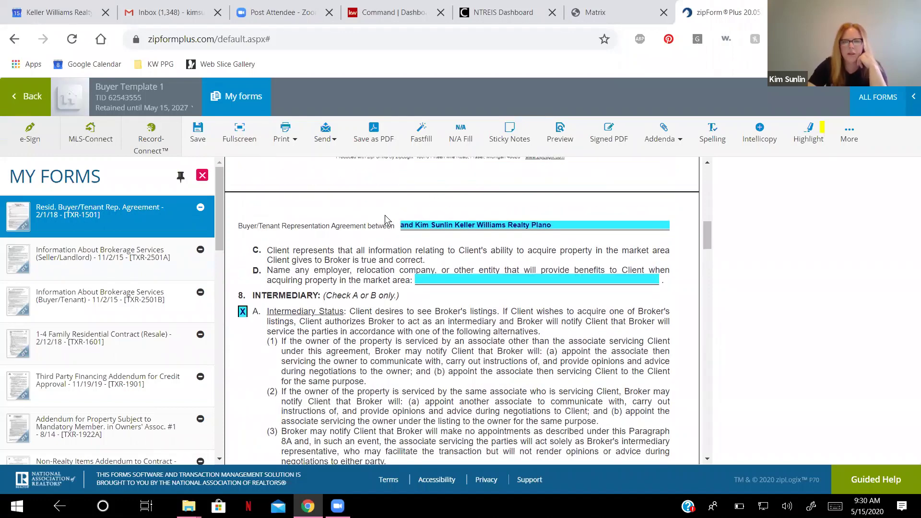
click(402, 225)
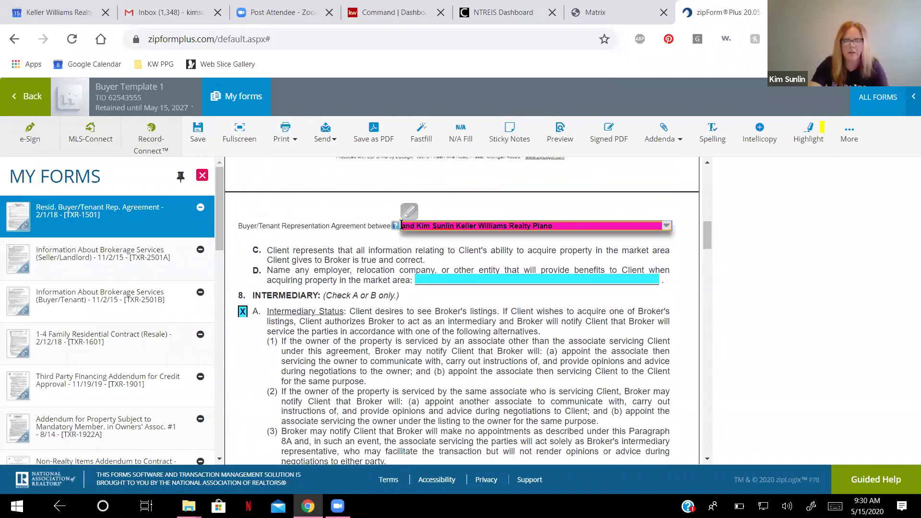
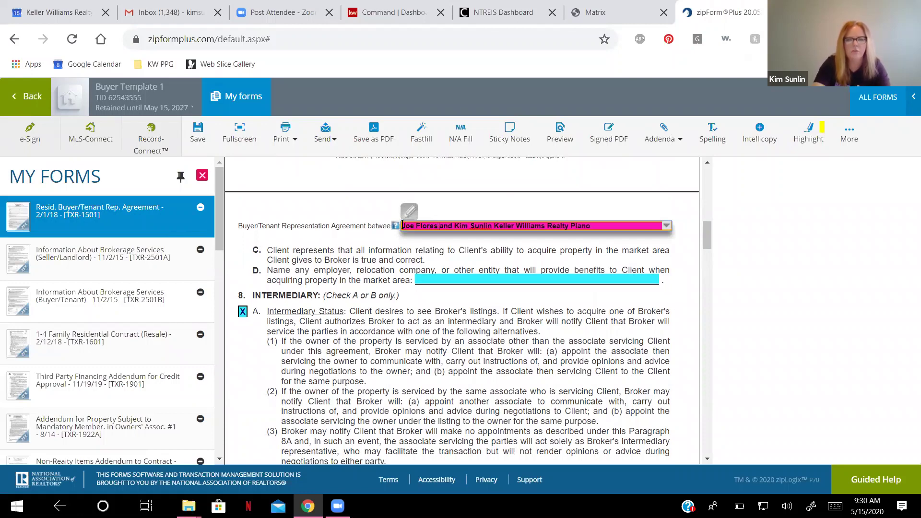
click(329, 245)
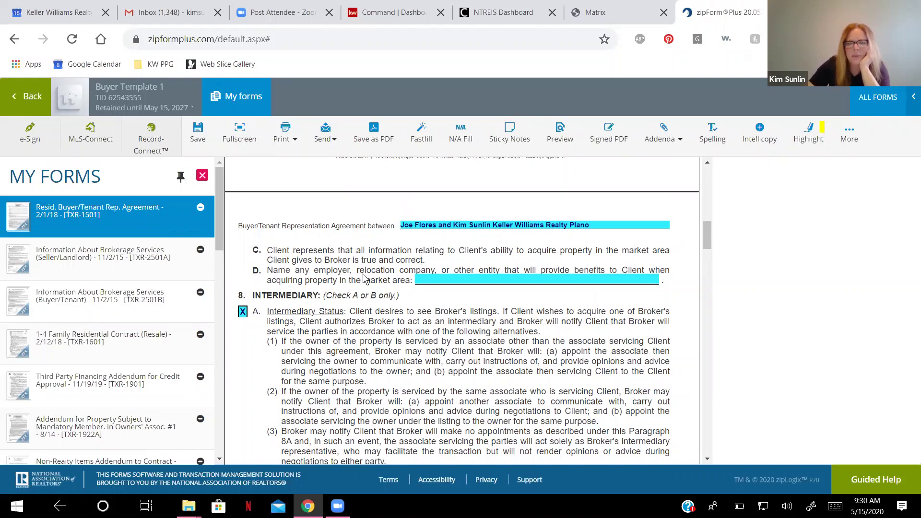
Scroll through the rest of the agreement to review the filled-in pages.
scroll(523, 188, down, 1)
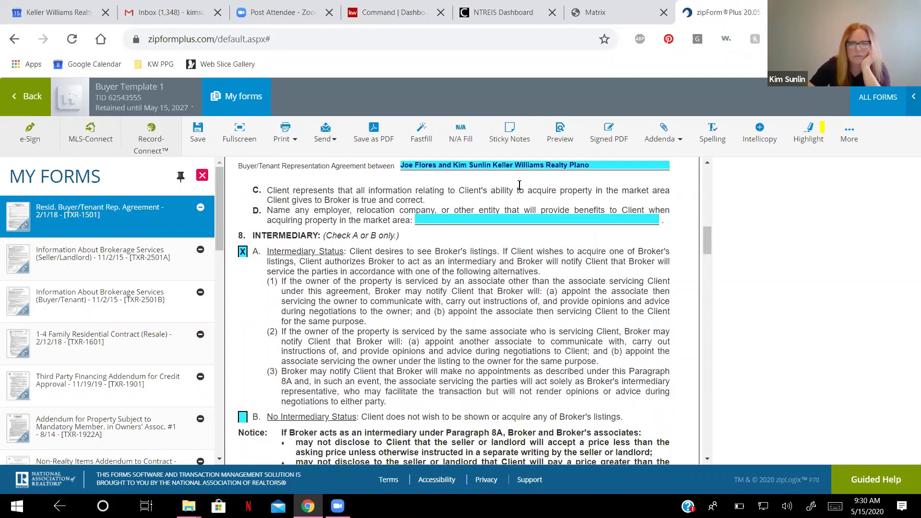
scroll(322, 226, down, 1)
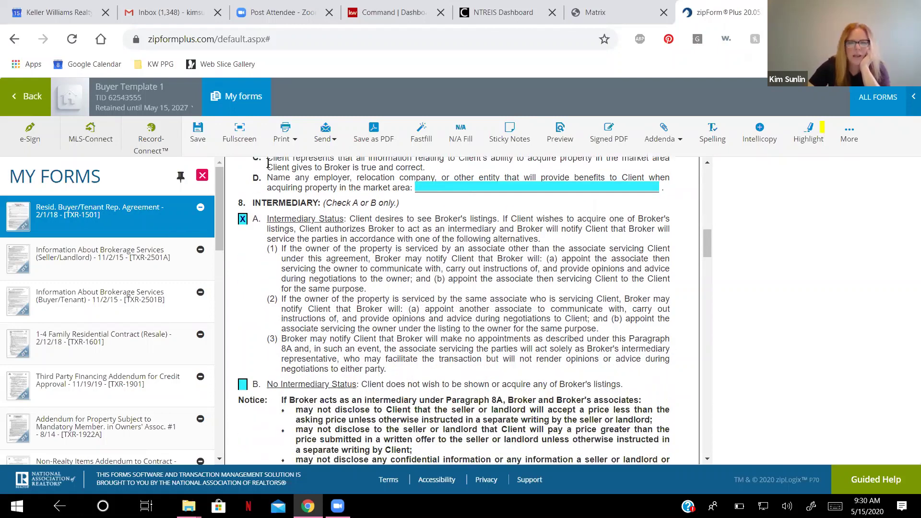
scroll(267, 163, down, 3)
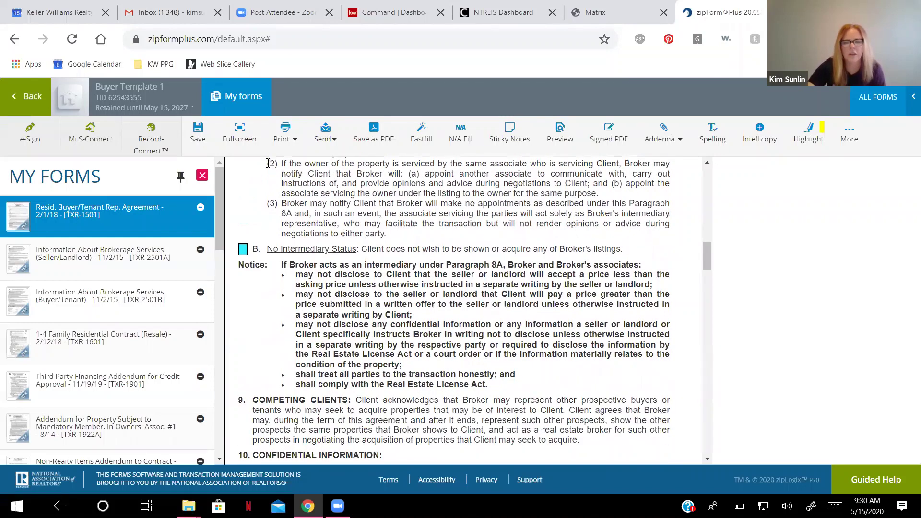
scroll(268, 163, down, 3)
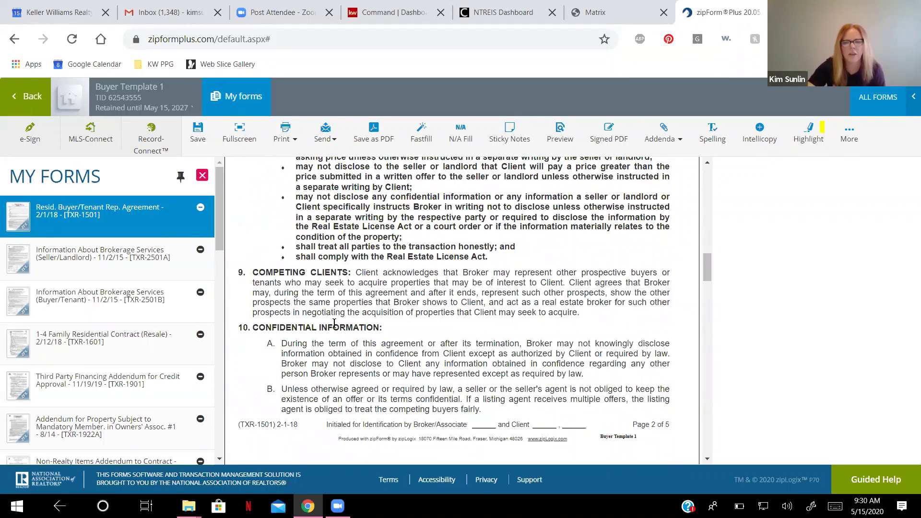
scroll(335, 324, down, 1)
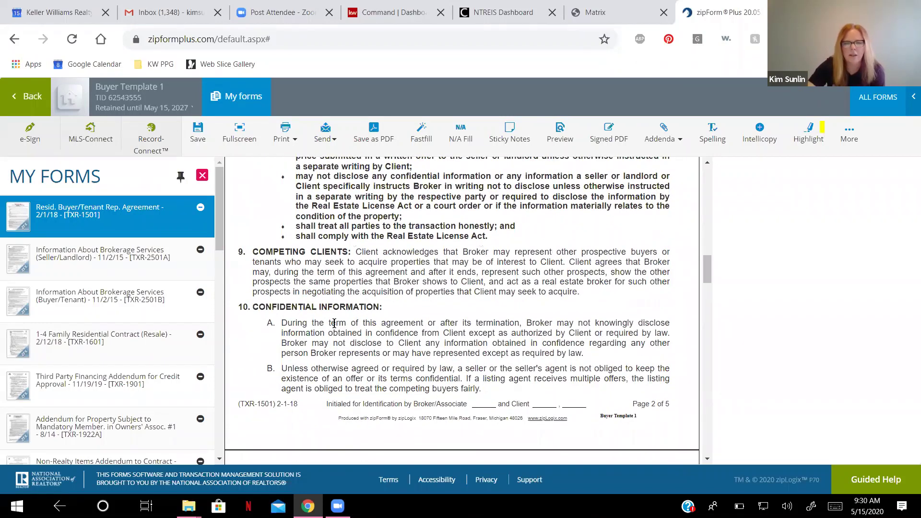
scroll(334, 324, down, 3)
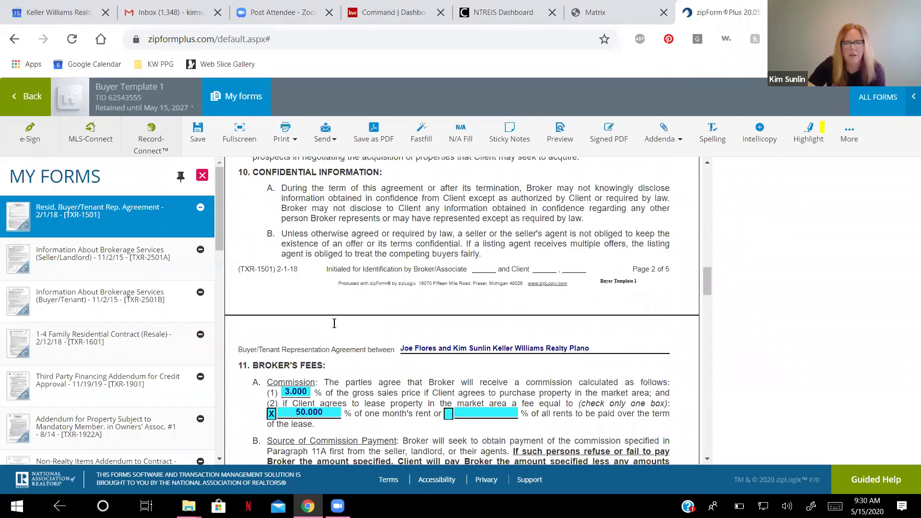
scroll(443, 385, down, 10)
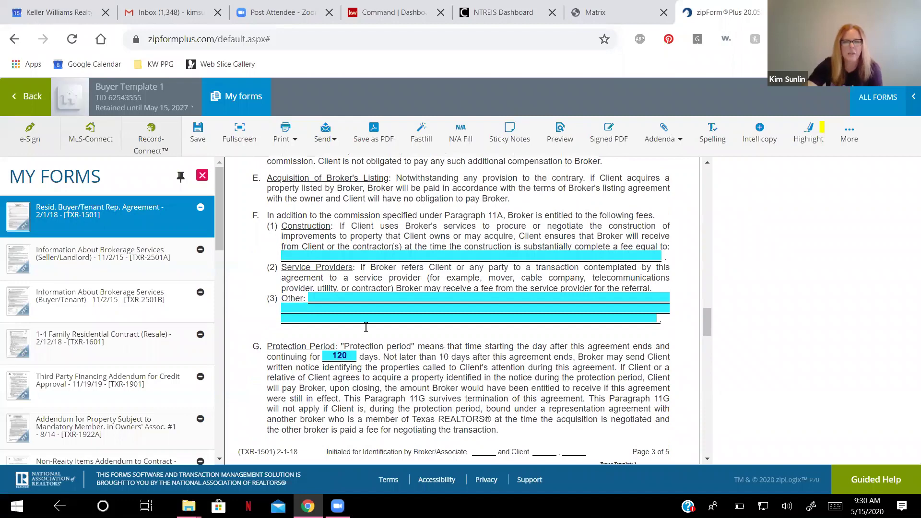
scroll(397, 285, down, 10)
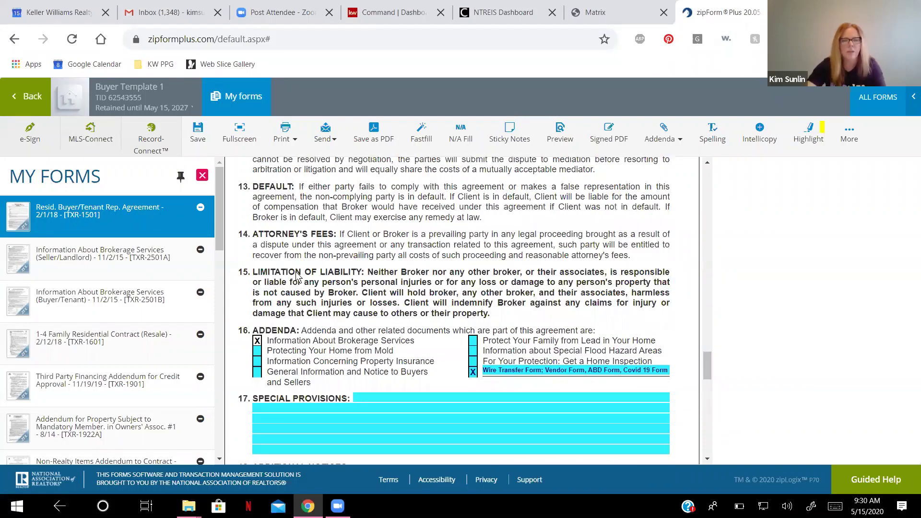
scroll(355, 274, down, 10)
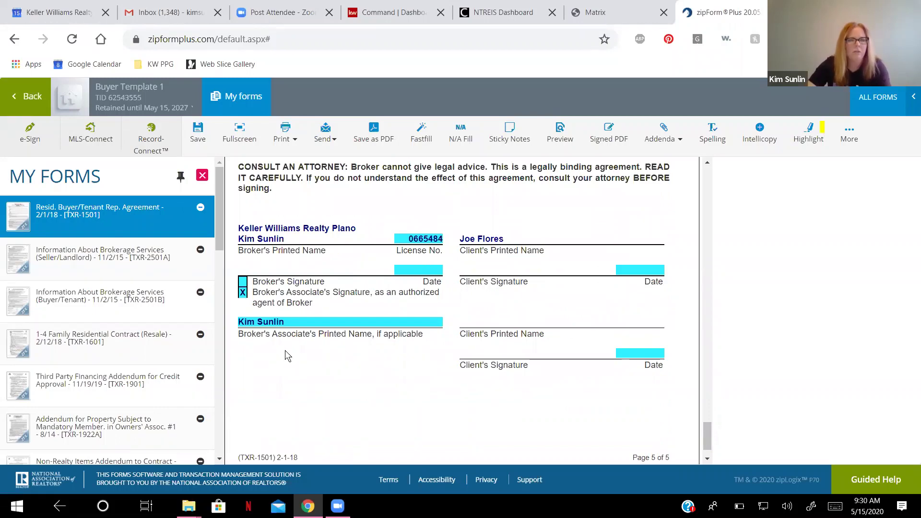
click(197, 127)
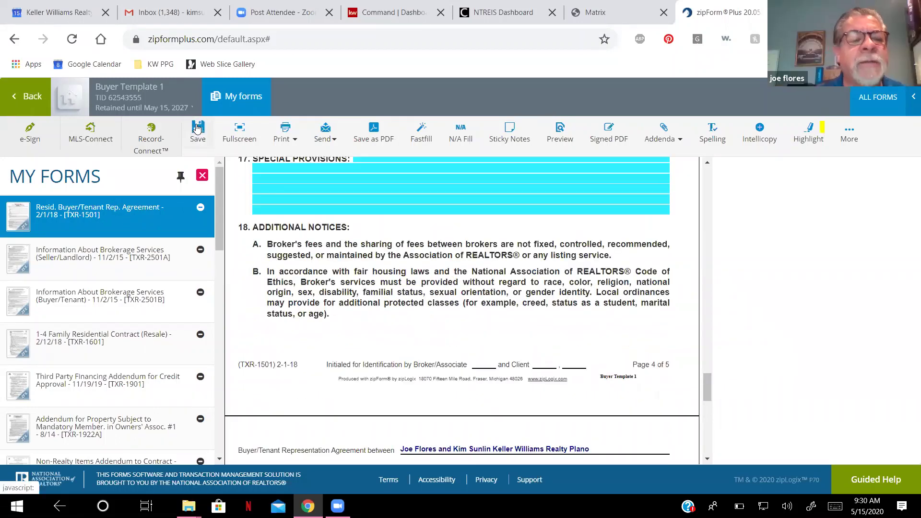
Save the buyer representation agreement and go back to the Buyer Template 1 documents list.
click(197, 127)
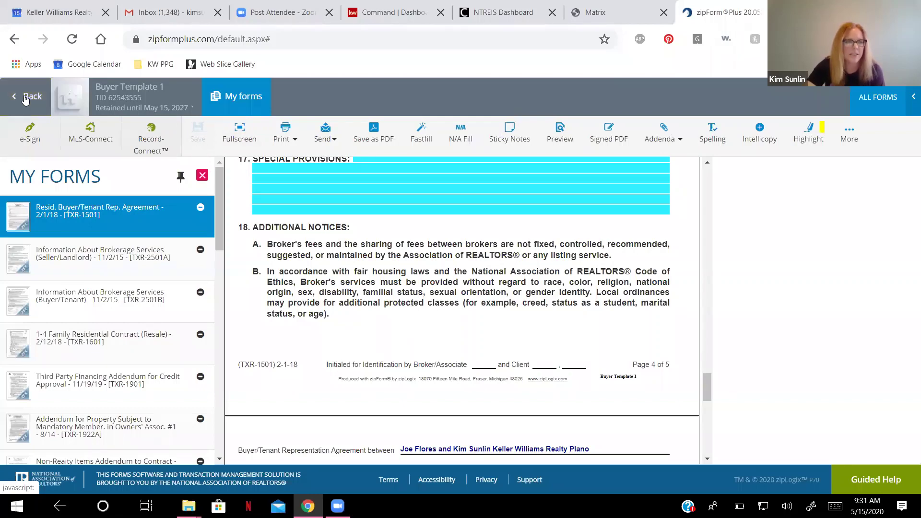
click(25, 100)
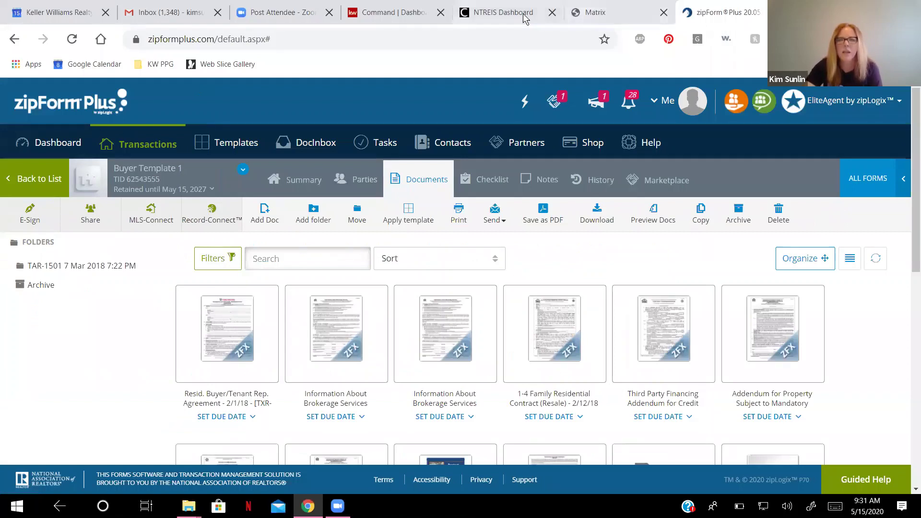
Switch to KW Command, go to Opportunities, and start creating a new opportunity.
click(382, 13)
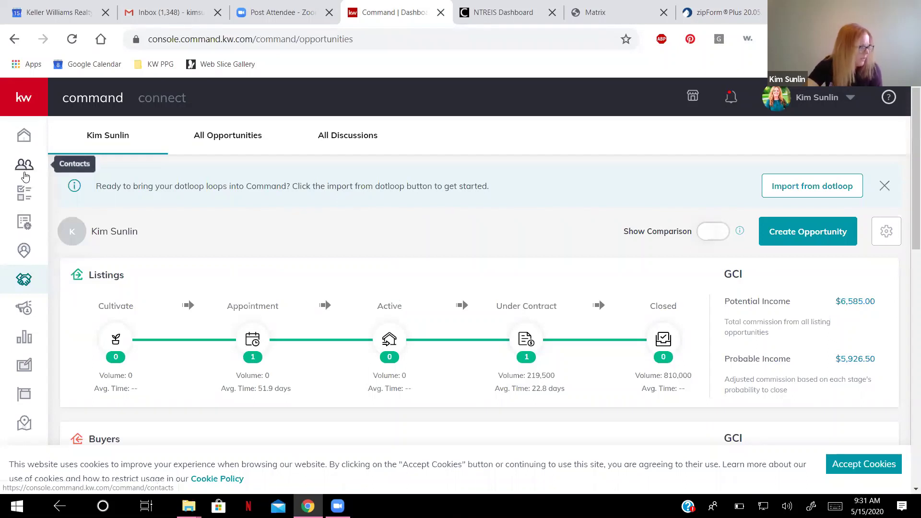
click(22, 285)
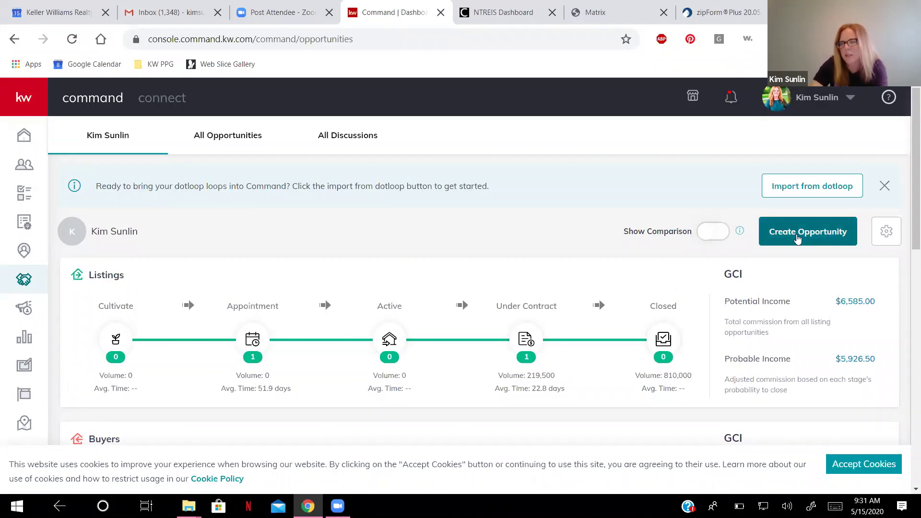
click(796, 234)
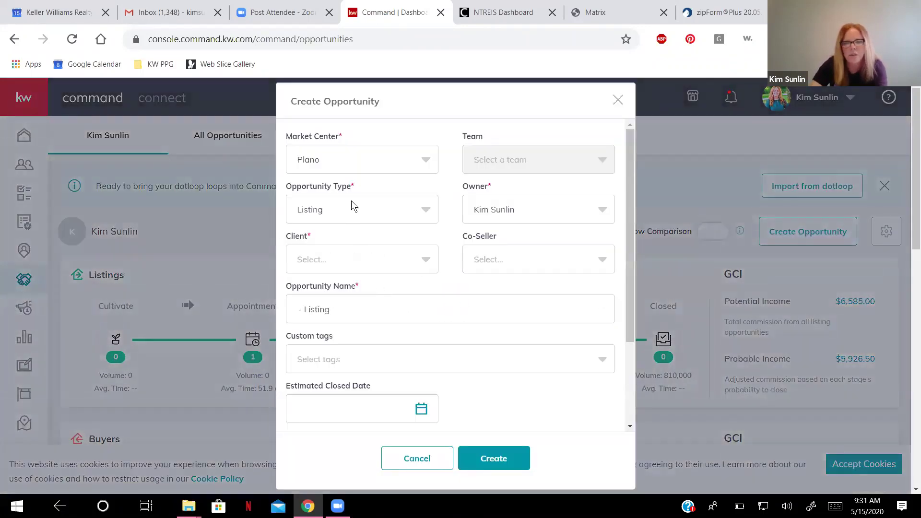
Make the opportunity a Buyer type and select the test client.
click(425, 210)
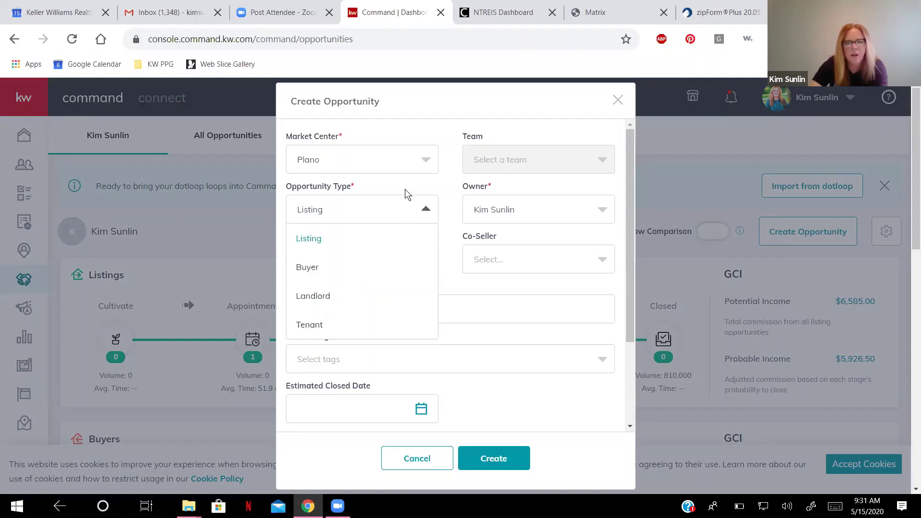
click(319, 270)
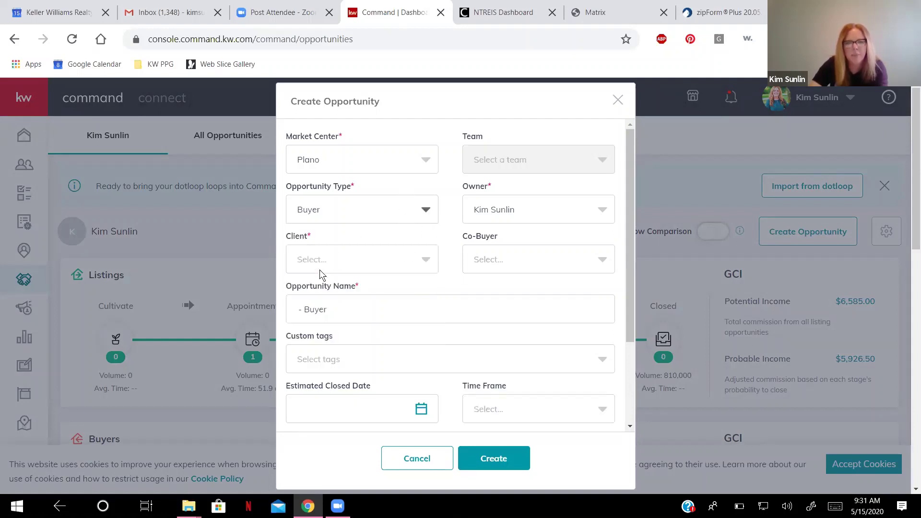
click(398, 262)
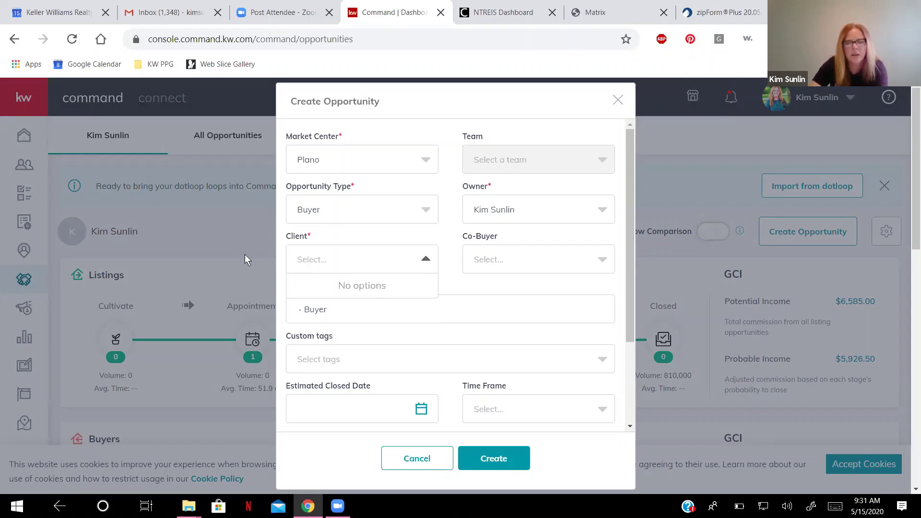
click(233, 227)
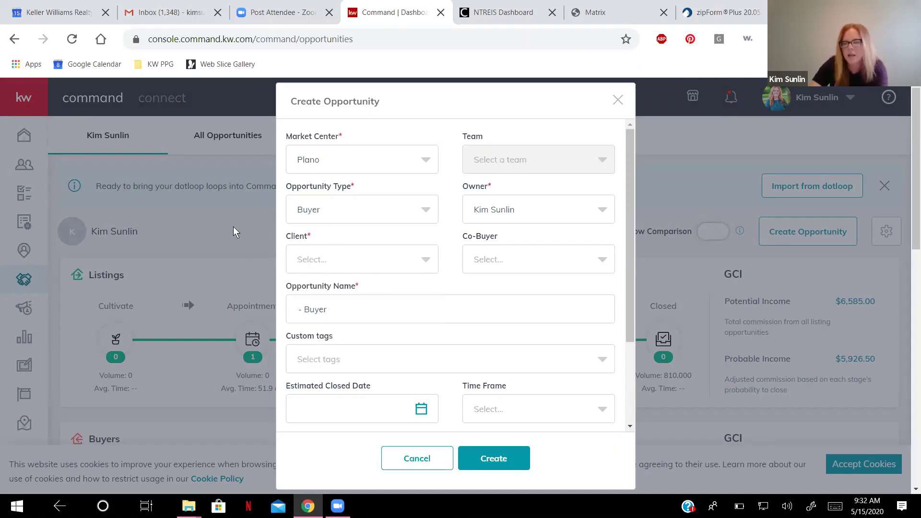
click(423, 262)
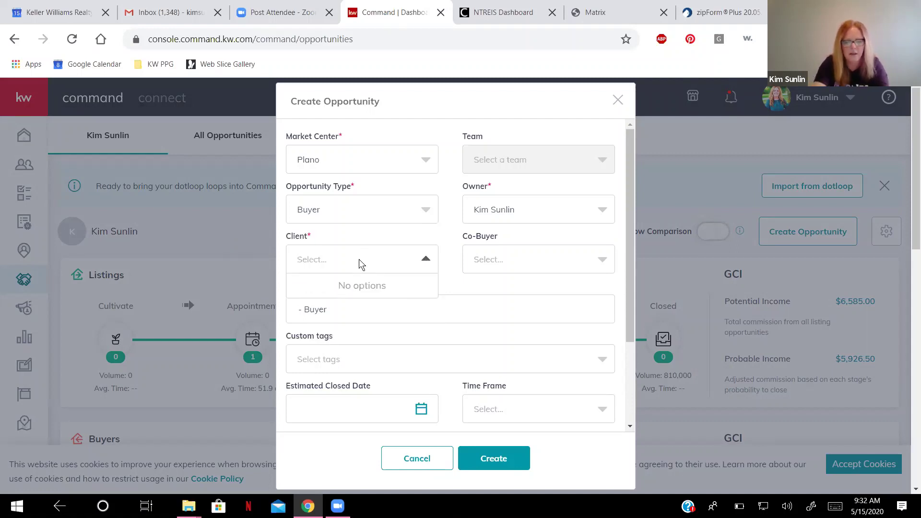
text(dav)
key(BackSpace)
key(BackSpace)
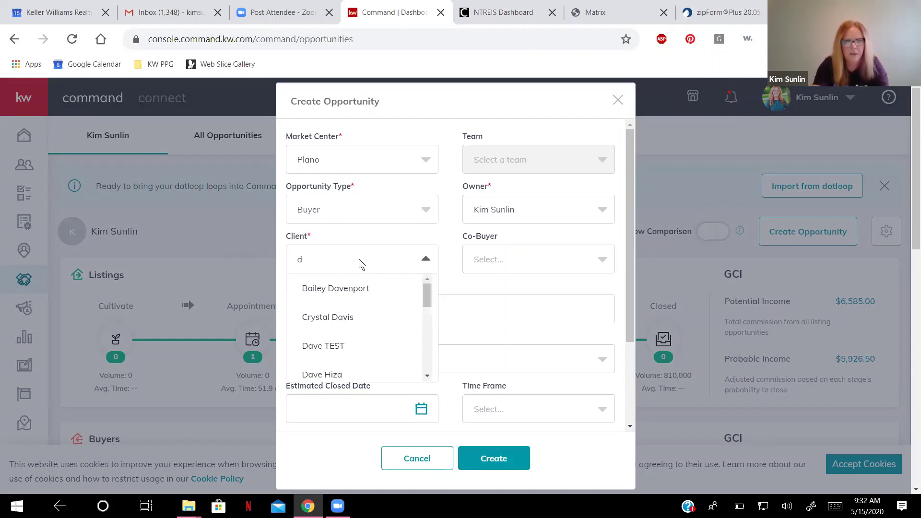
key(BackSpace)
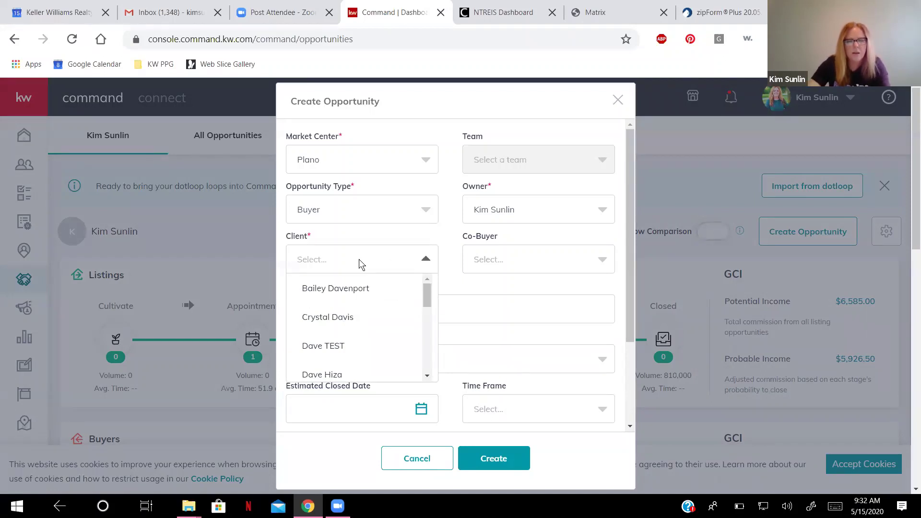
click(342, 348)
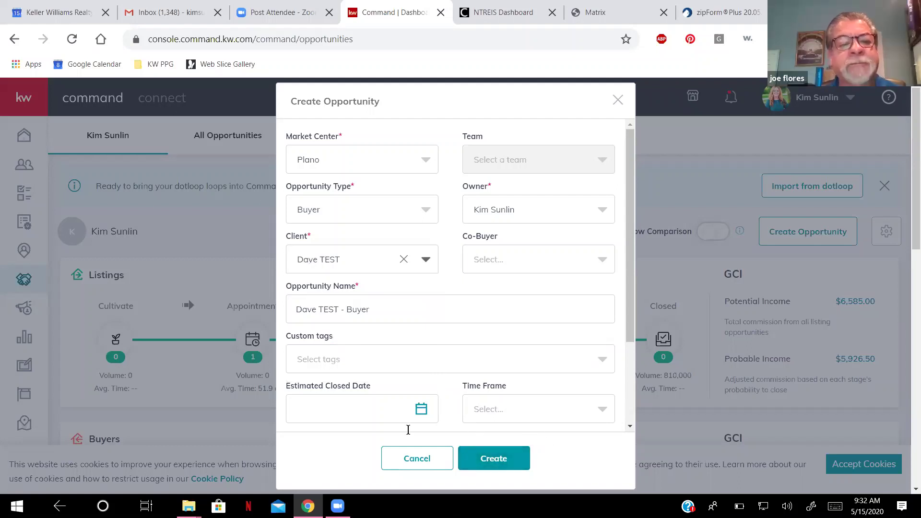
Set close date 5/15/2020, budget $350,000.00, 3% commission and Appointment phase.
click(377, 411)
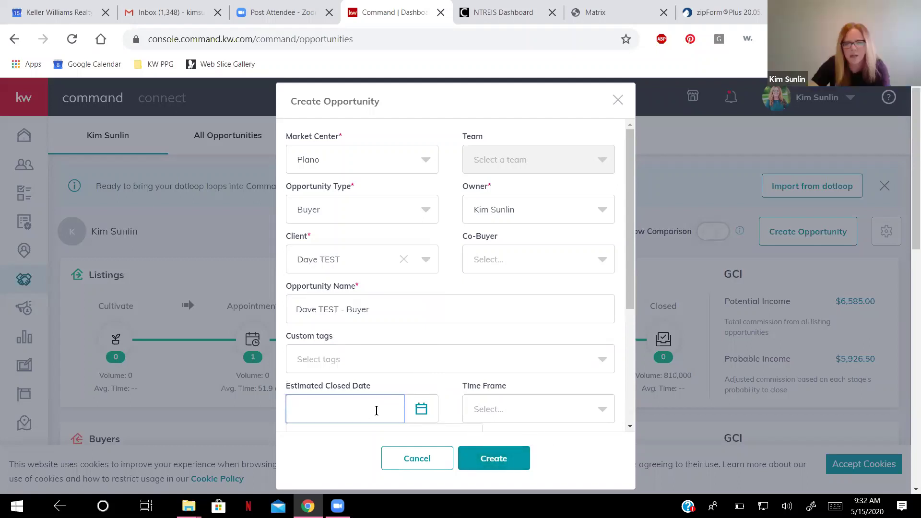
scroll(497, 349, down, 4)
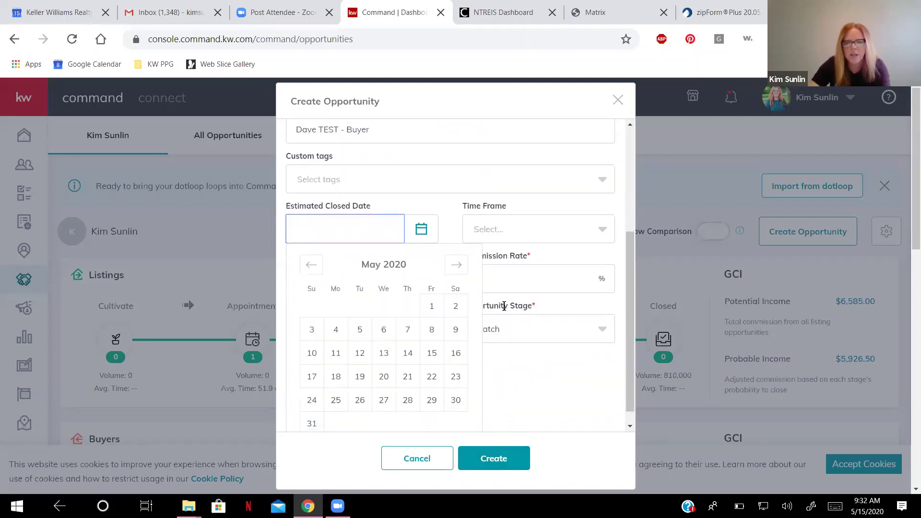
click(432, 353)
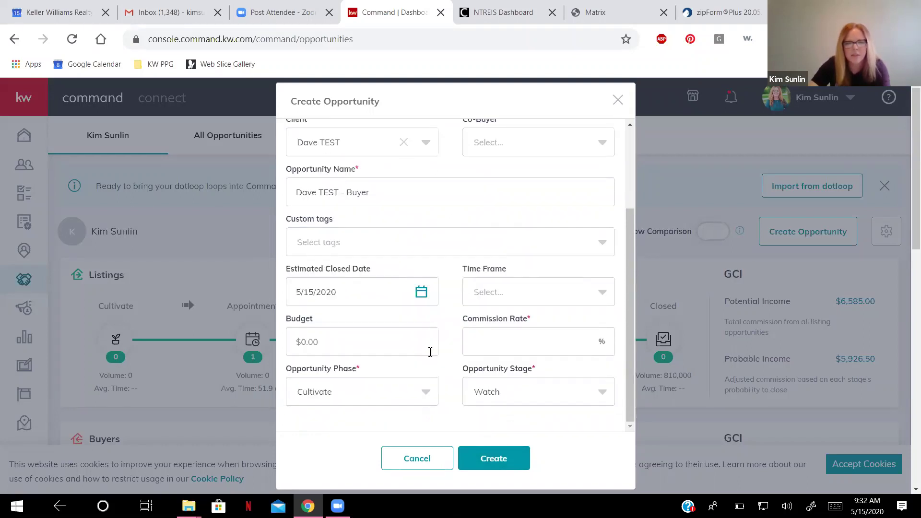
click(305, 343)
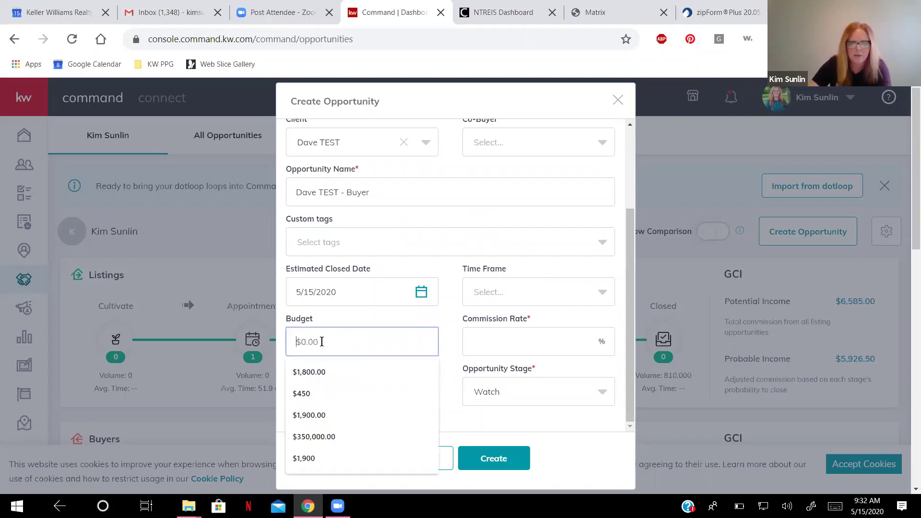
click(353, 436)
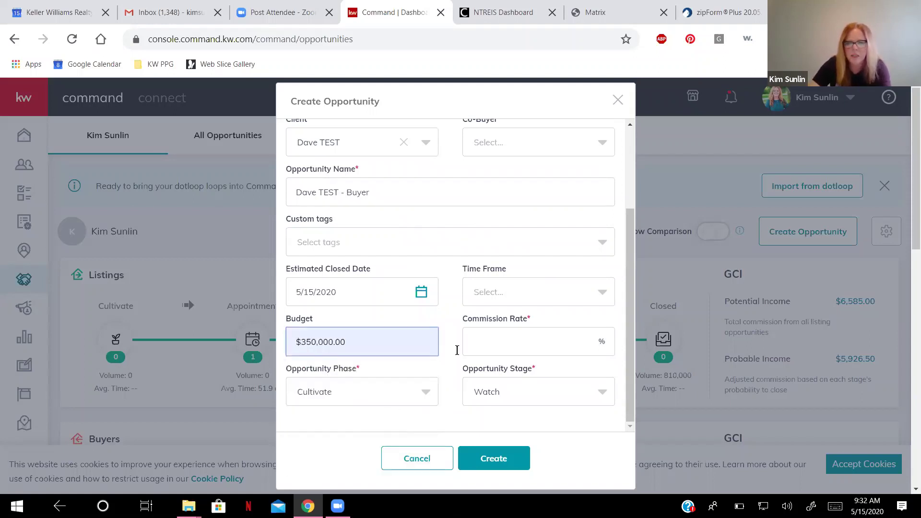
click(588, 339)
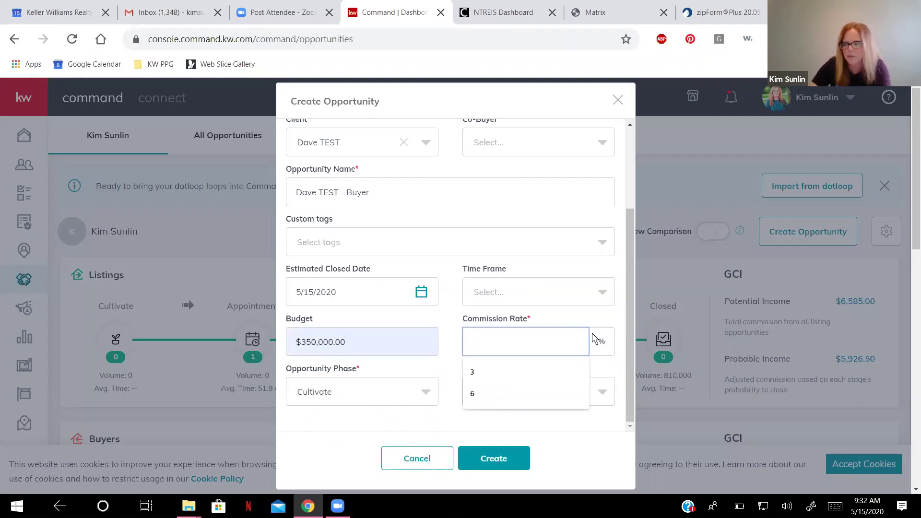
click(490, 372)
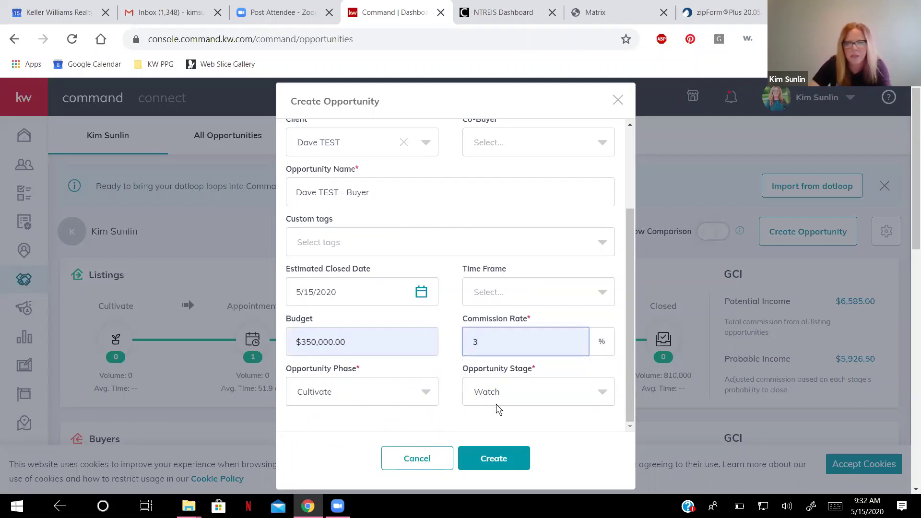
click(422, 391)
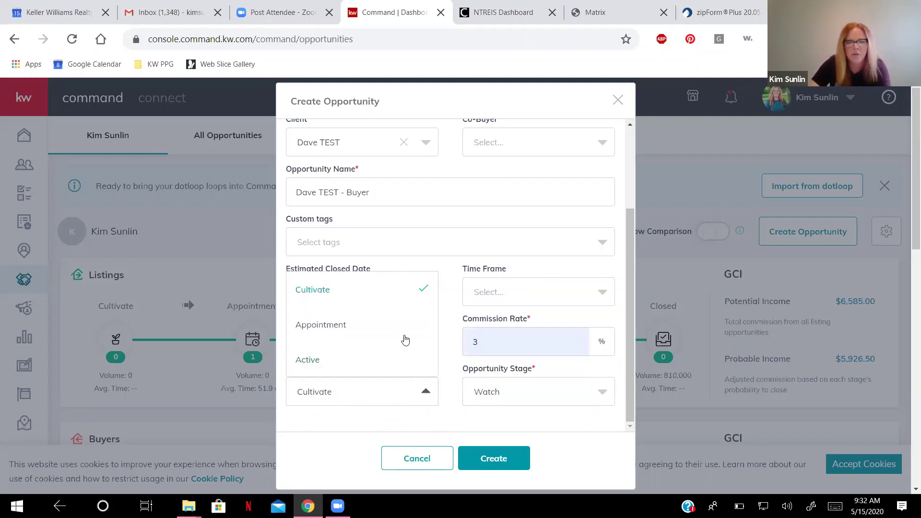
click(347, 326)
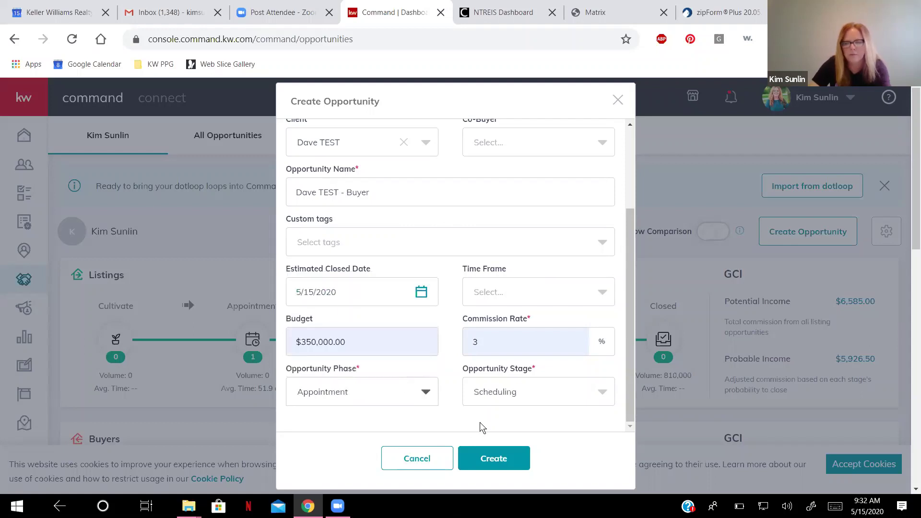
Create the buyer opportunity.
click(501, 462)
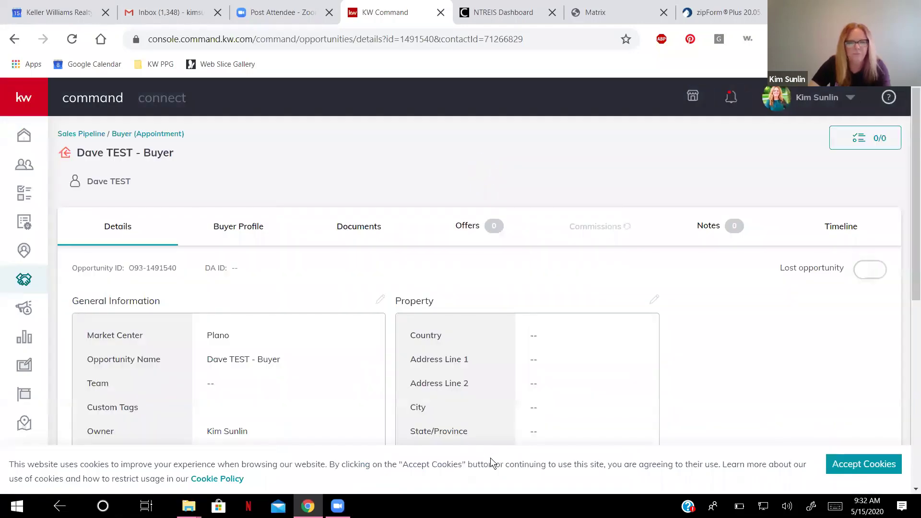
scroll(381, 314, down, 4)
scroll(381, 311, up, 4)
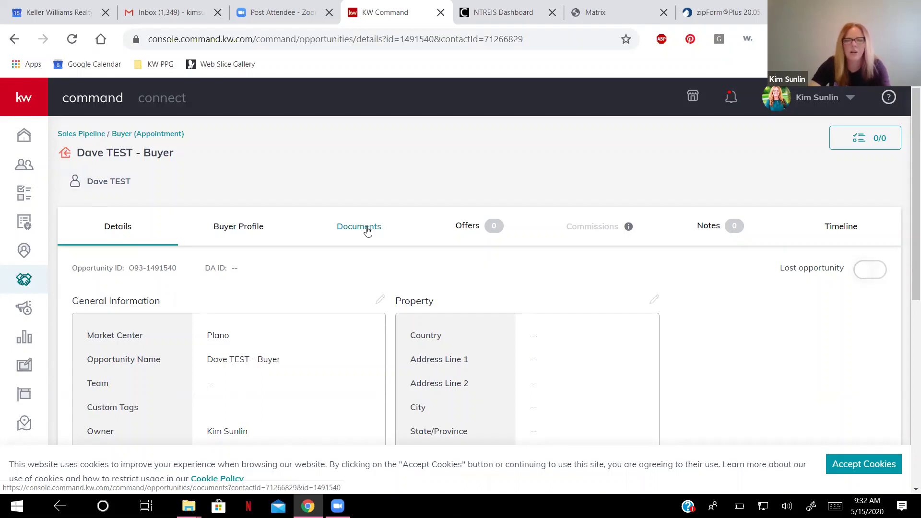
Open the opportunity's documents checklist and choose Start a Transaction.
click(367, 229)
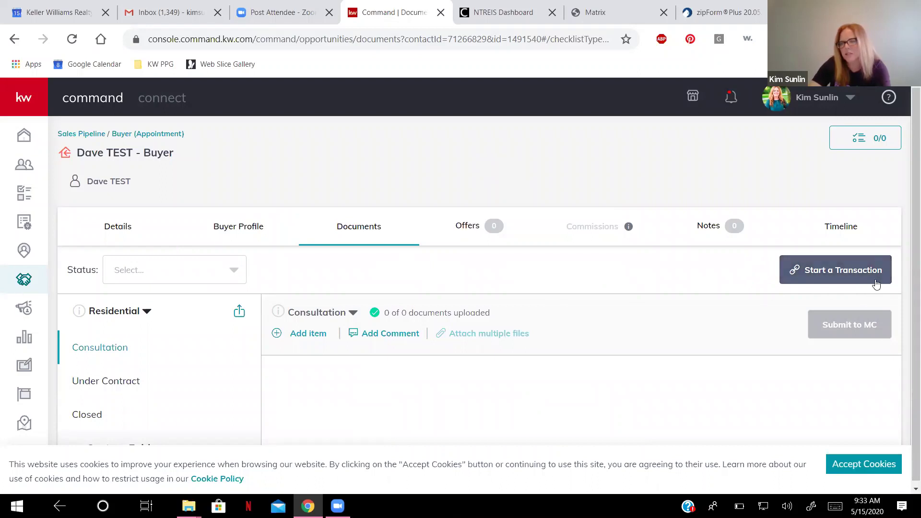
click(845, 285)
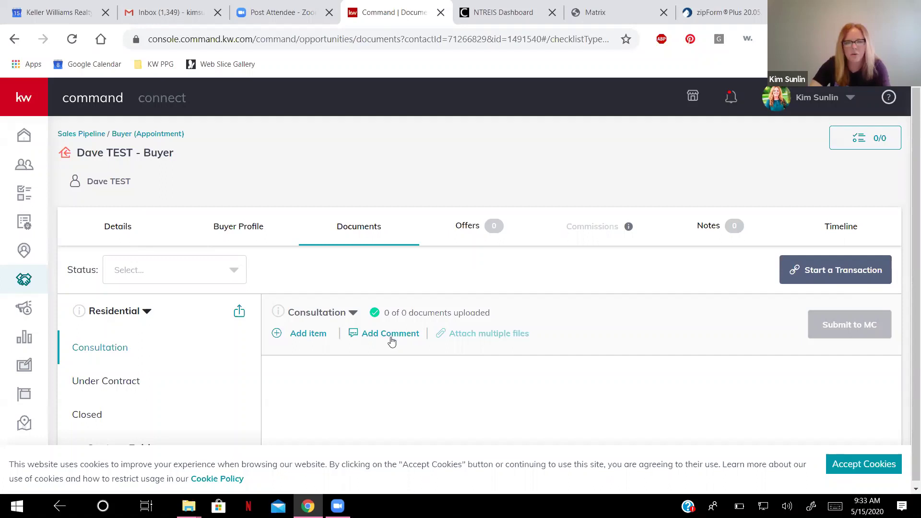
click(839, 273)
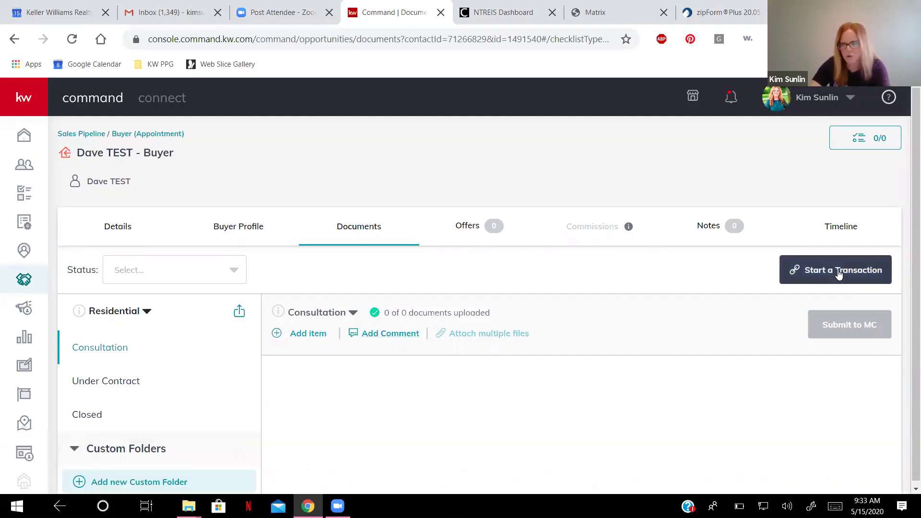
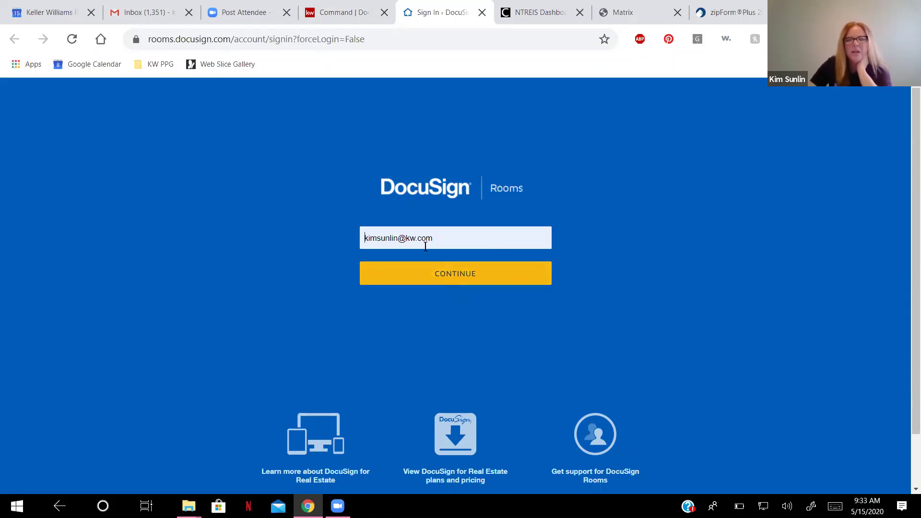
Log in with the account password as the Keller Williams Realty user, then show the KW Command transaction documents.
click(439, 276)
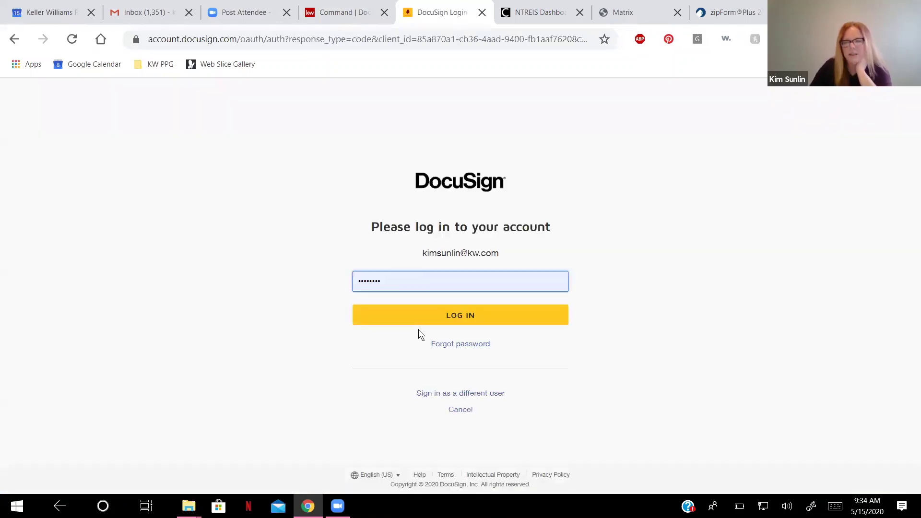
click(442, 319)
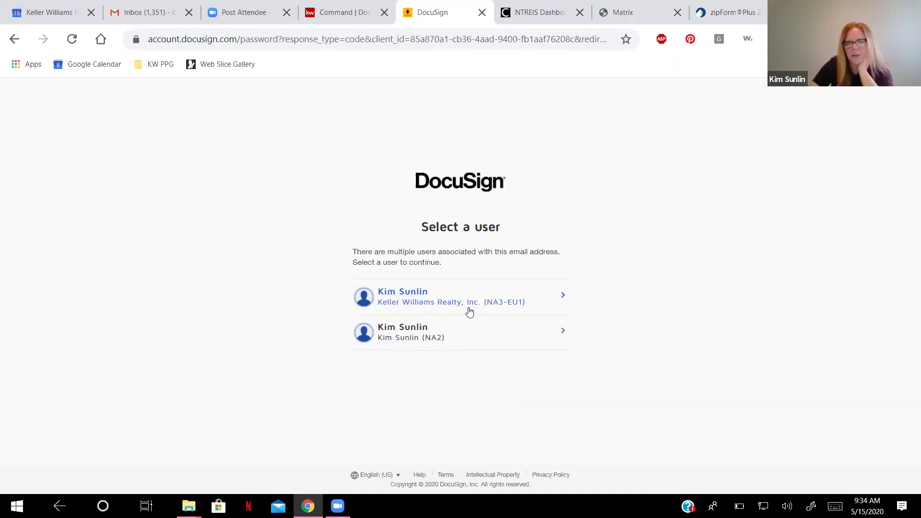
click(555, 296)
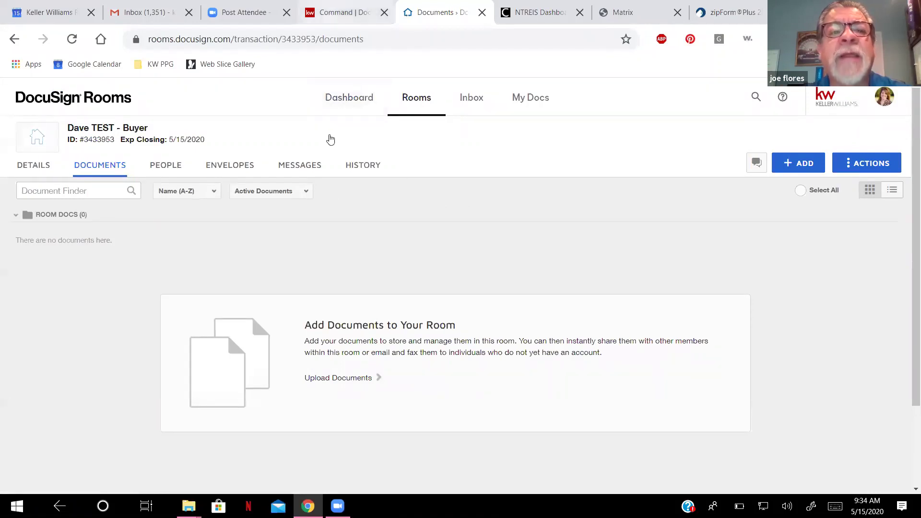
click(335, 16)
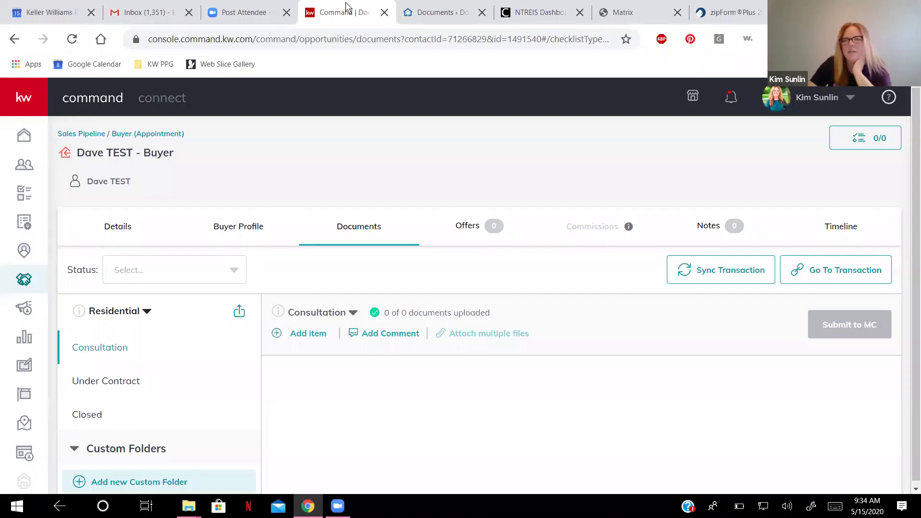
Open KW Command Settings from the profile menu and check that DocuSign shows Connected under Connected Apps.
click(851, 101)
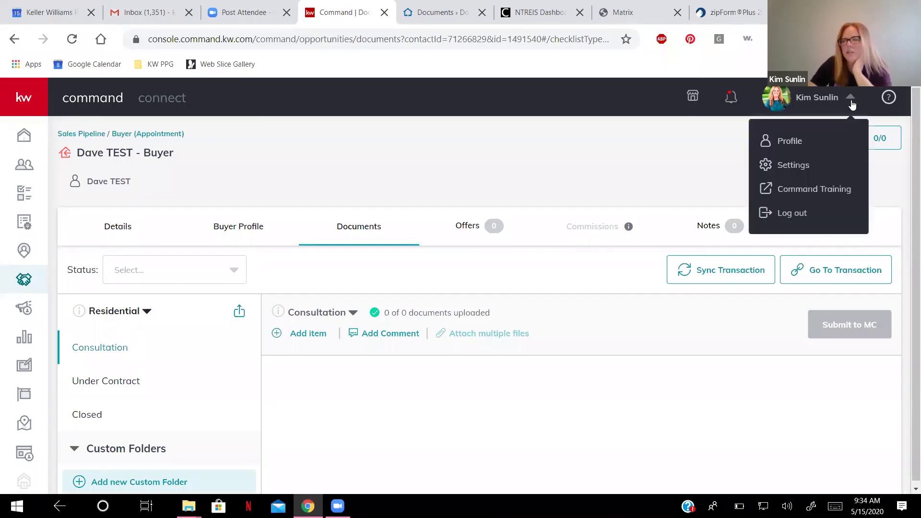
click(796, 169)
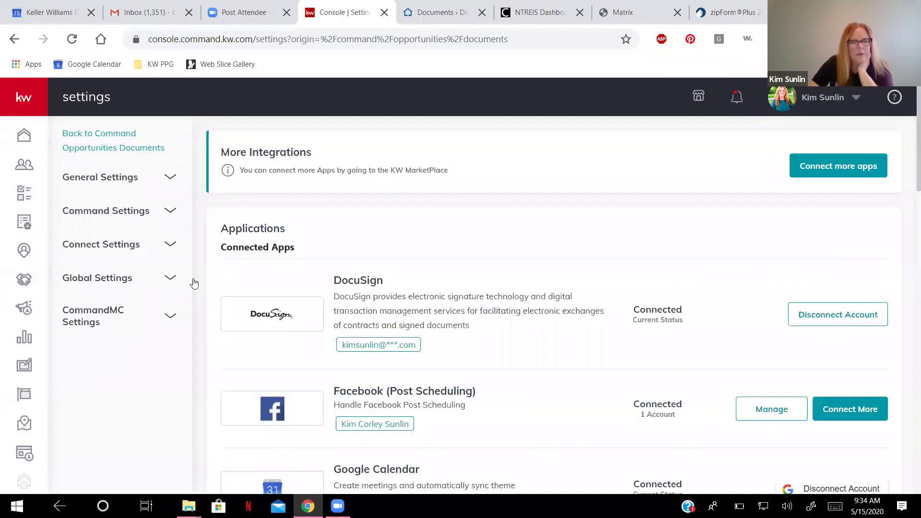
scroll(392, 251, down, 2)
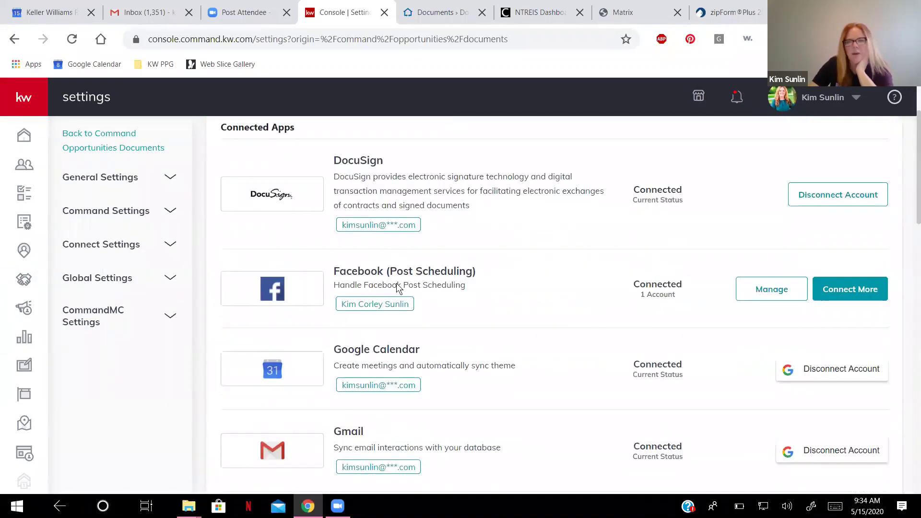
scroll(397, 286, up, 2)
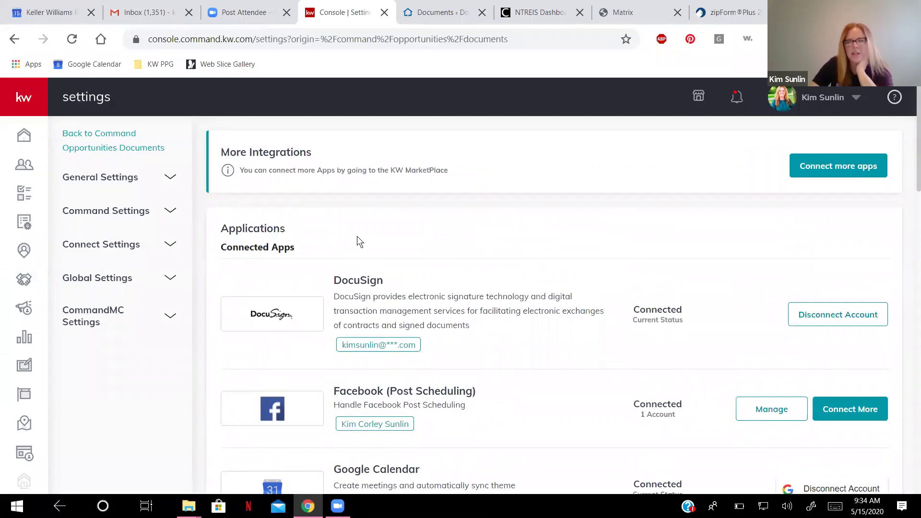
scroll(357, 236, down, 1)
scroll(791, 240, down, 2)
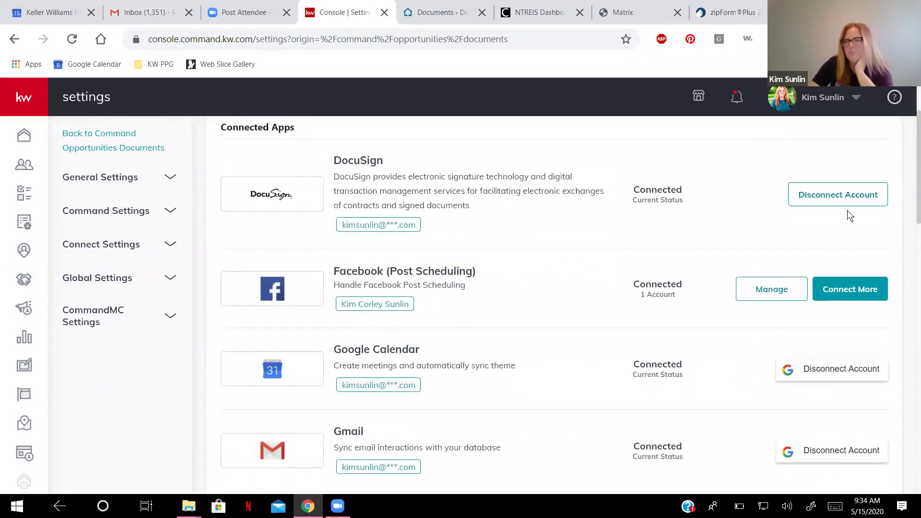
scroll(587, 255, down, 3)
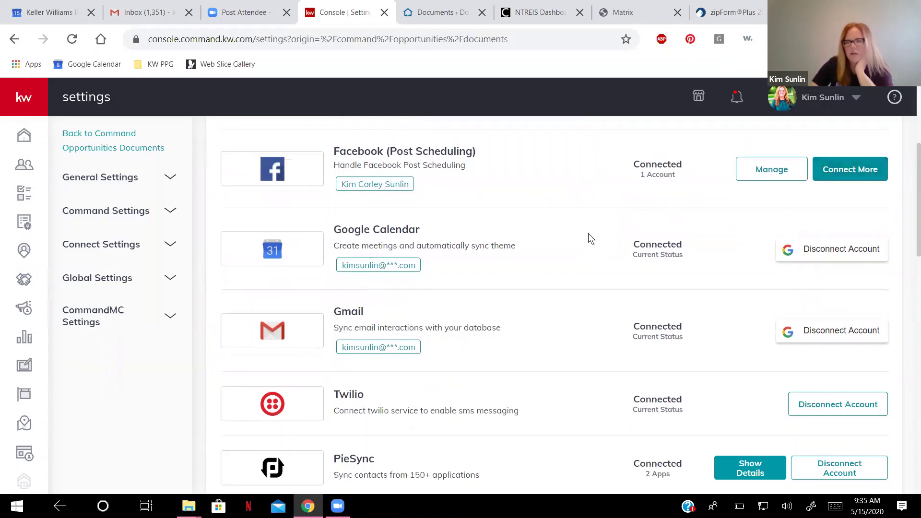
scroll(574, 241, down, 5)
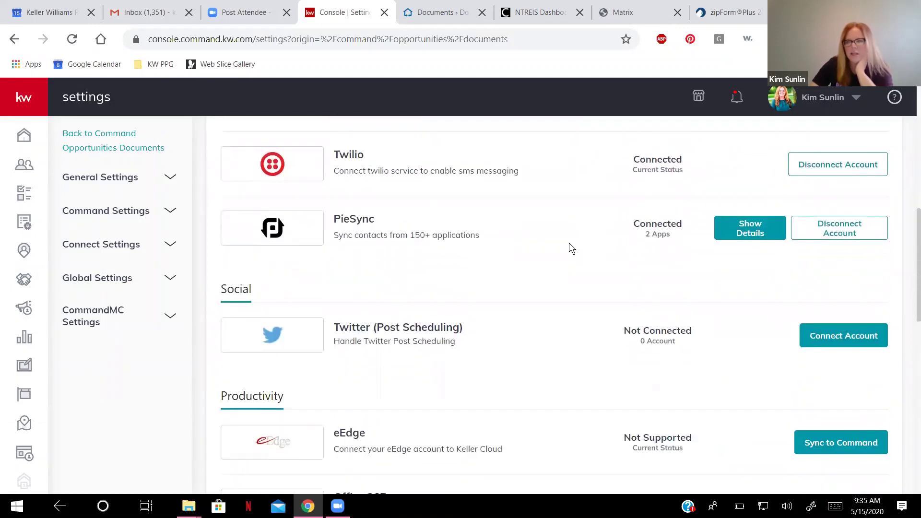
scroll(552, 252, down, 4)
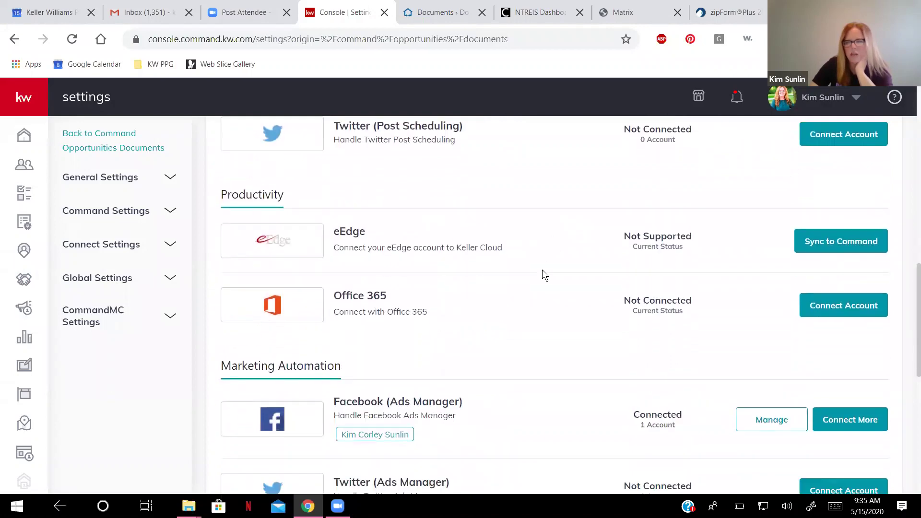
scroll(544, 274, up, 10)
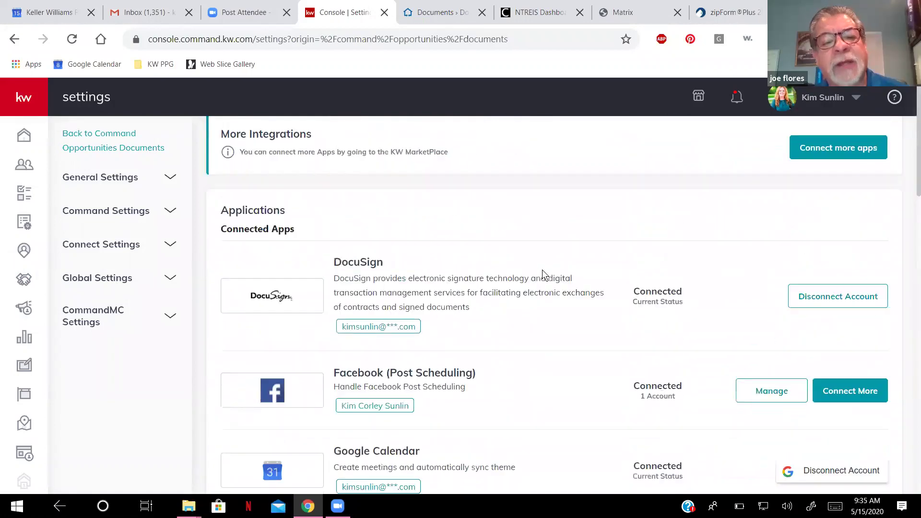
scroll(552, 240, up, 1)
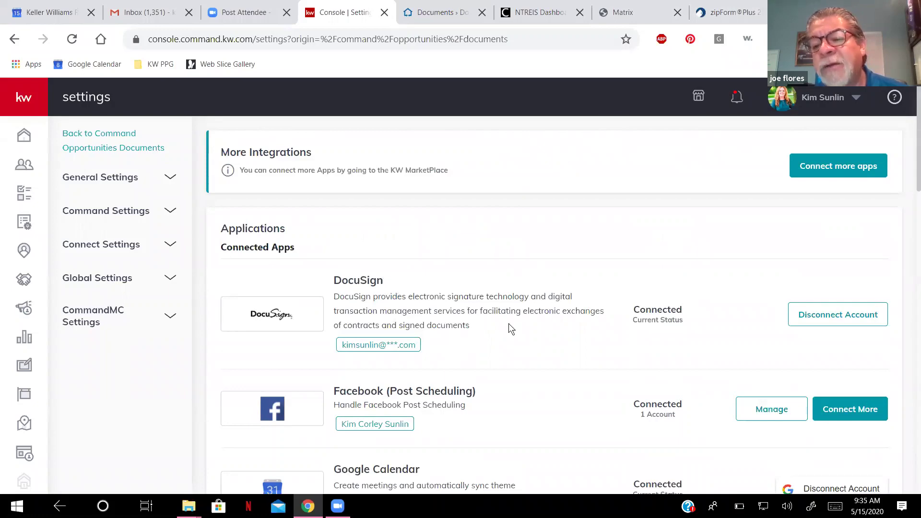
scroll(677, 219, down, 3)
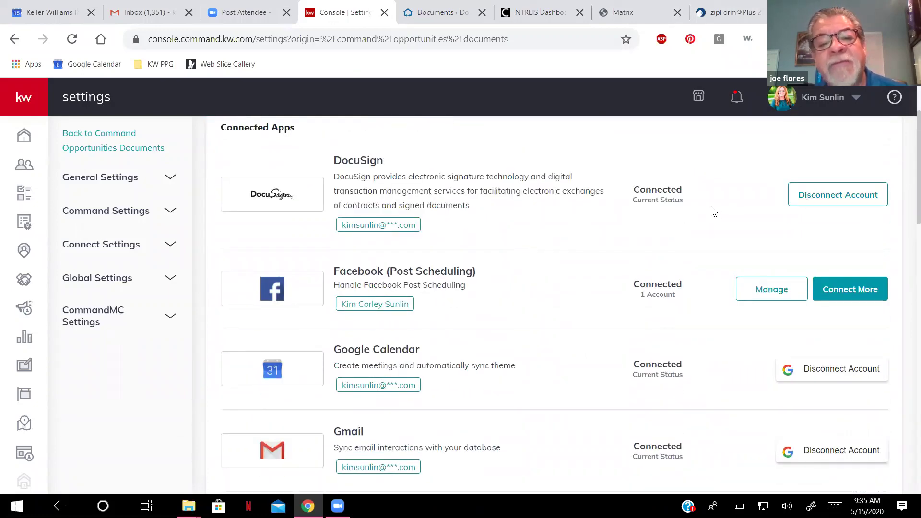
View the Buyer Template 1 transaction in zipForm Plus, then return to the DocuSign Rooms documents page.
click(727, 13)
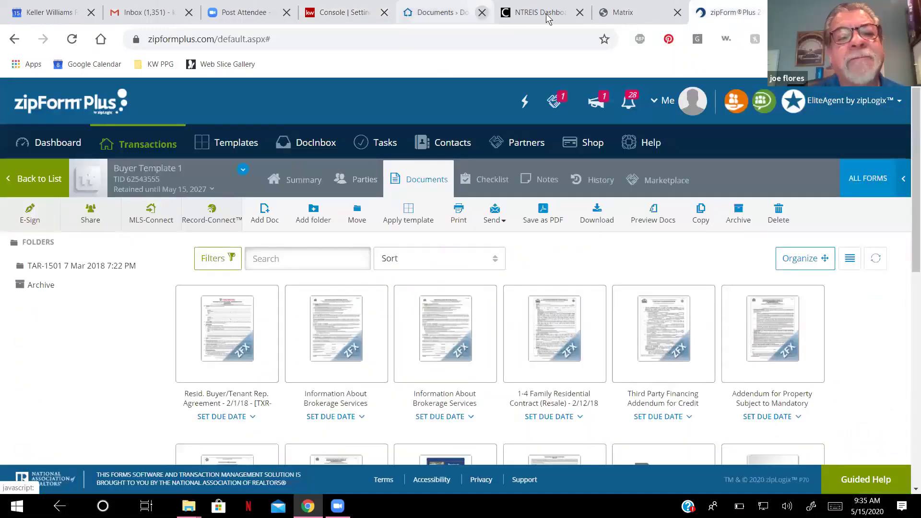
click(438, 14)
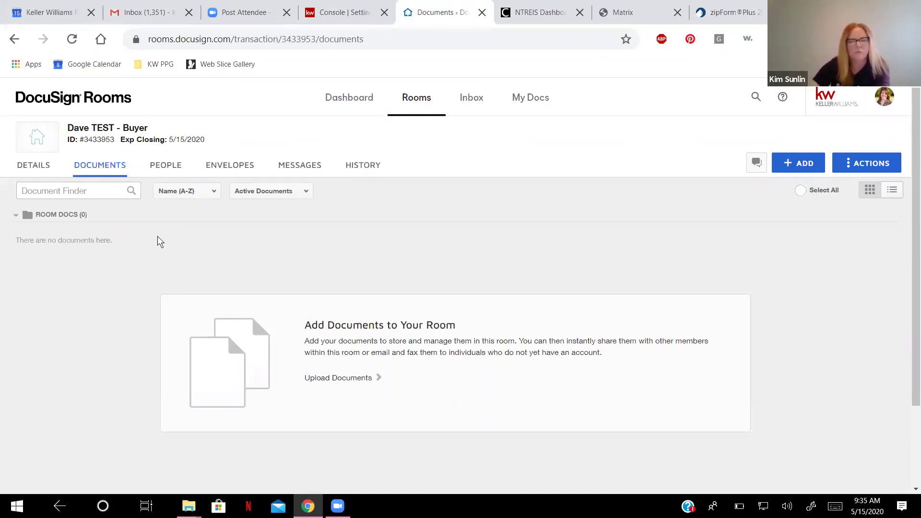
Open the room's details and scroll down to the Buyer 1 section.
click(41, 168)
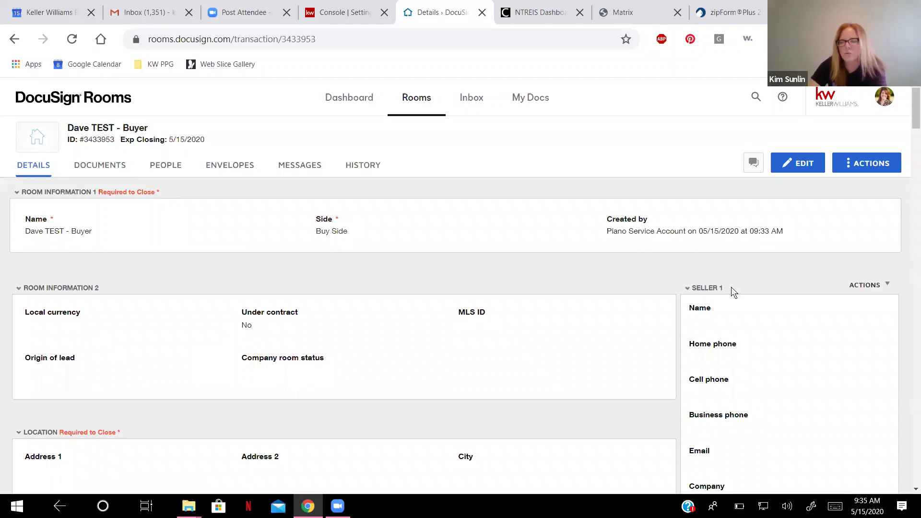
scroll(733, 291, down, 1)
scroll(732, 289, down, 20)
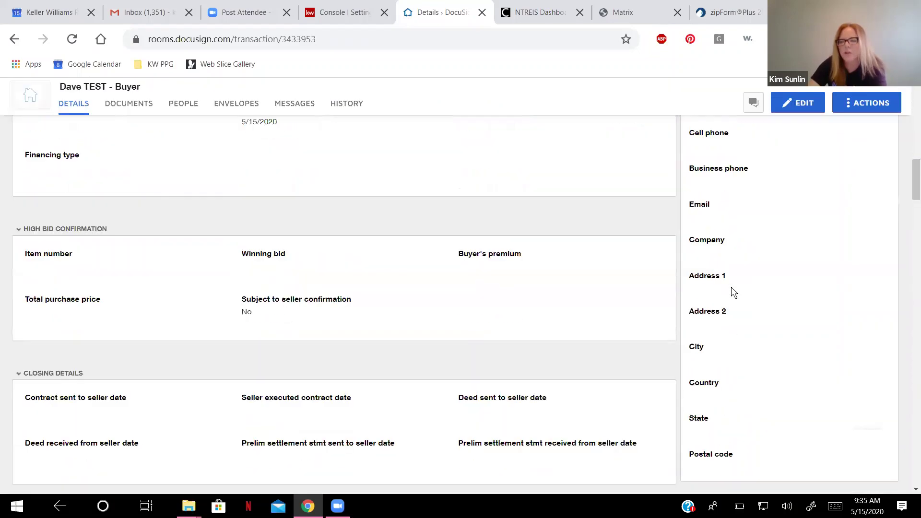
scroll(731, 287, down, 8)
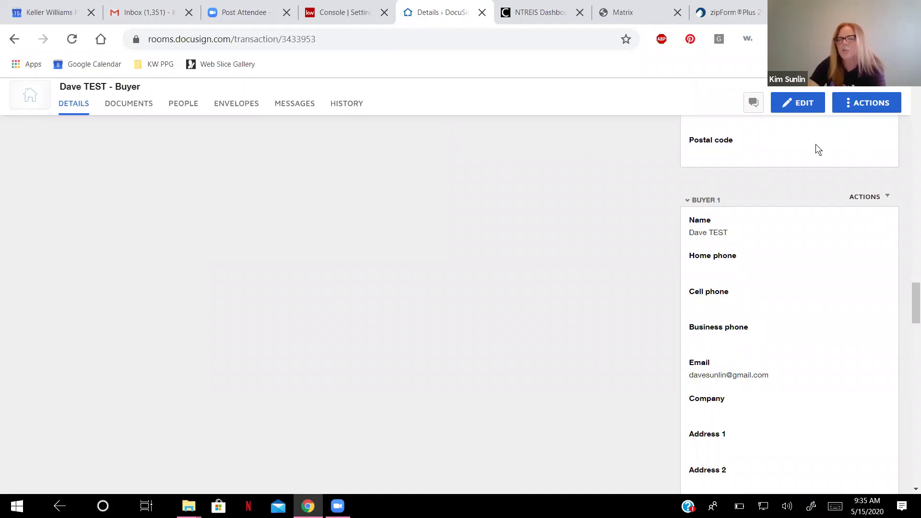
Edit the room details, verify the Buyer 1 name and e-mail fields, and save.
click(806, 107)
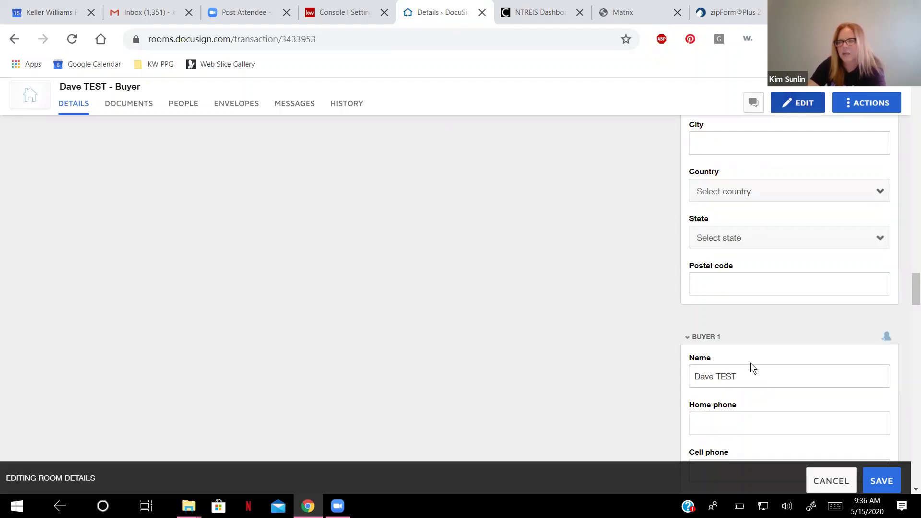
scroll(751, 362, down, 2)
click(756, 256)
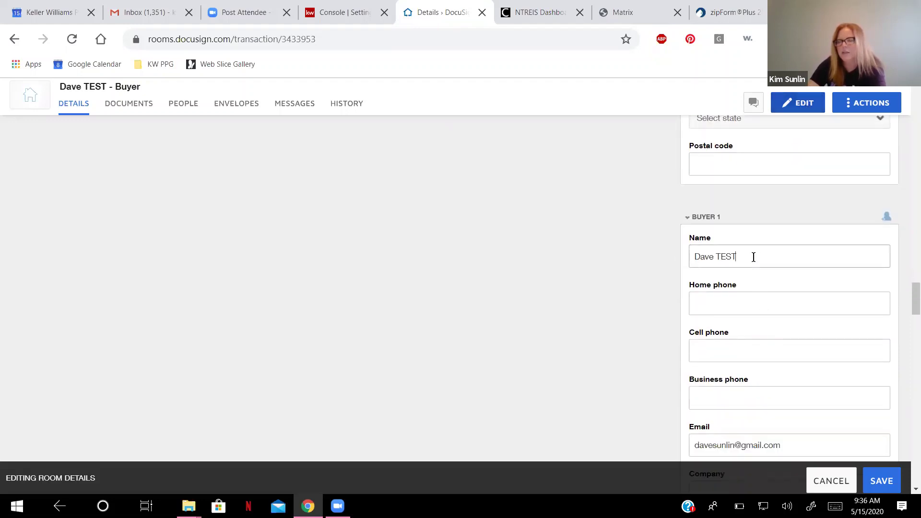
scroll(769, 258, down, 4)
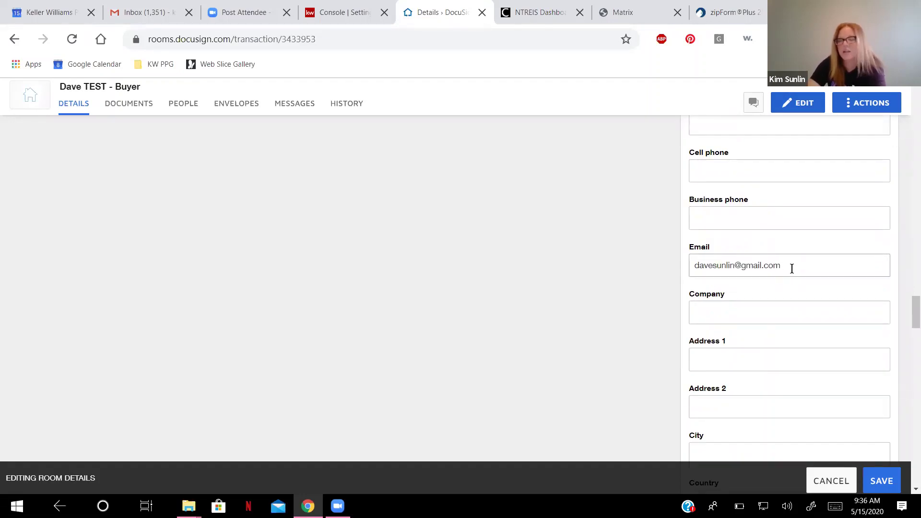
scroll(792, 267, down, 2)
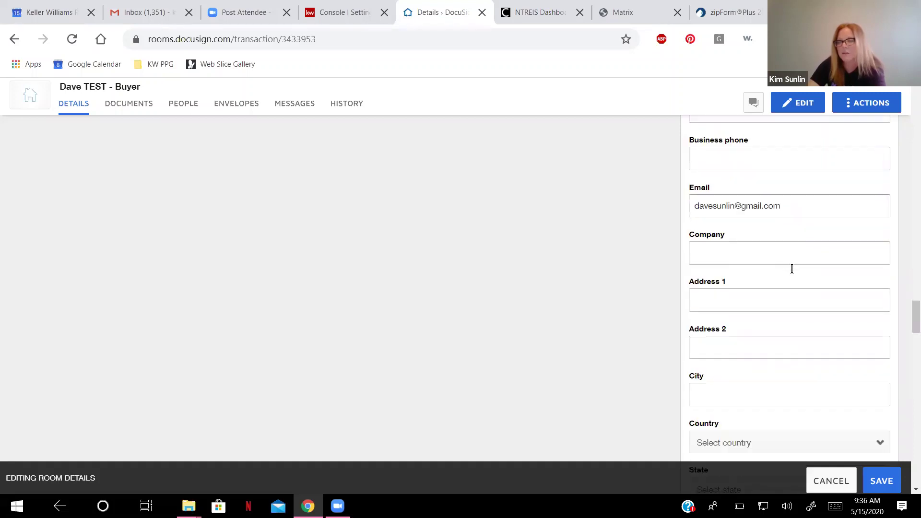
scroll(793, 273, down, 1)
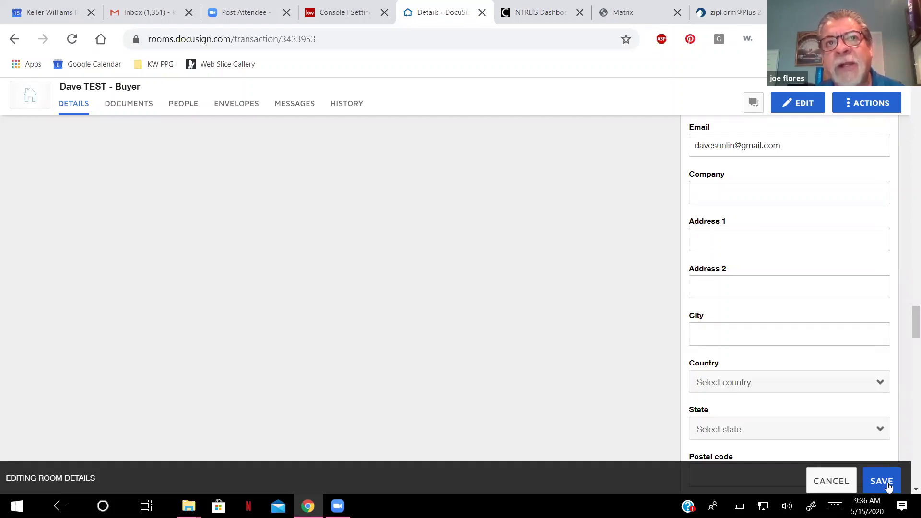
click(882, 482)
Collapse the Seller 1, Seller 2, Listing Agent 1 and Listing Agent 2 panels.
scroll(739, 390, down, 3)
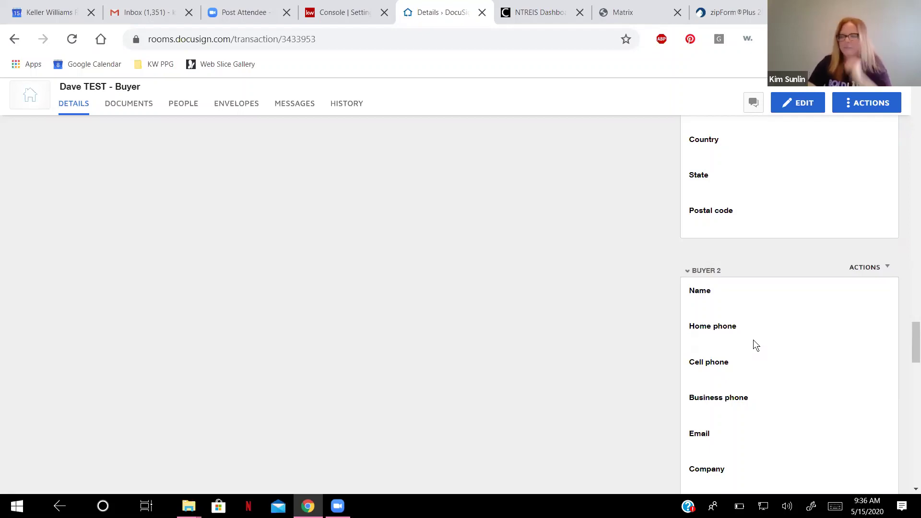
scroll(810, 268, up, 10)
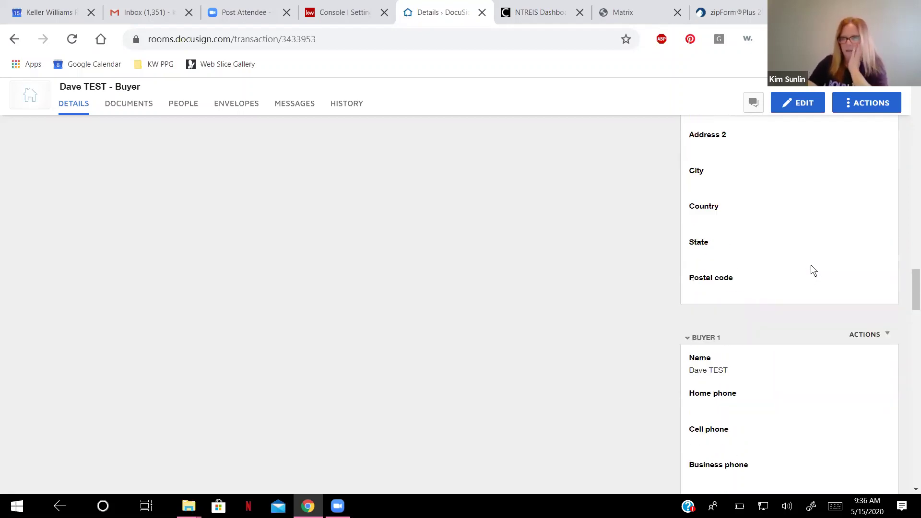
scroll(810, 270, up, 15)
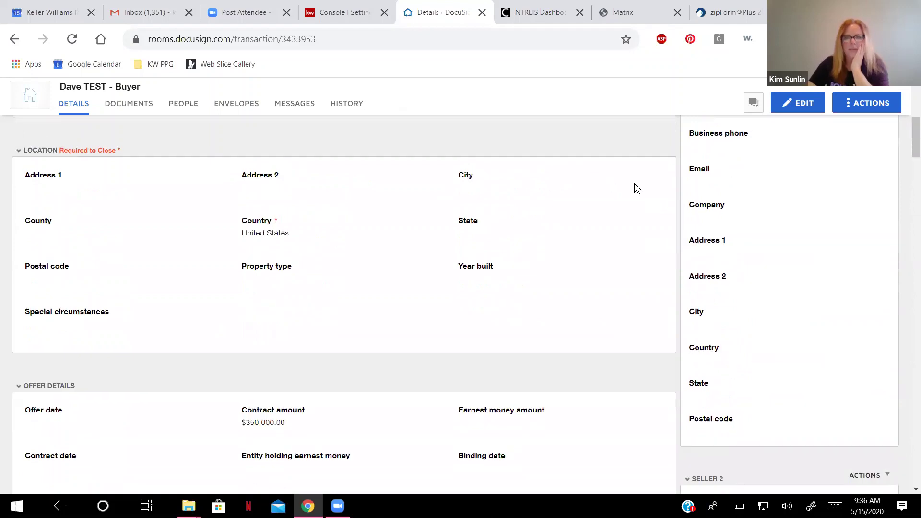
scroll(742, 243, up, 5)
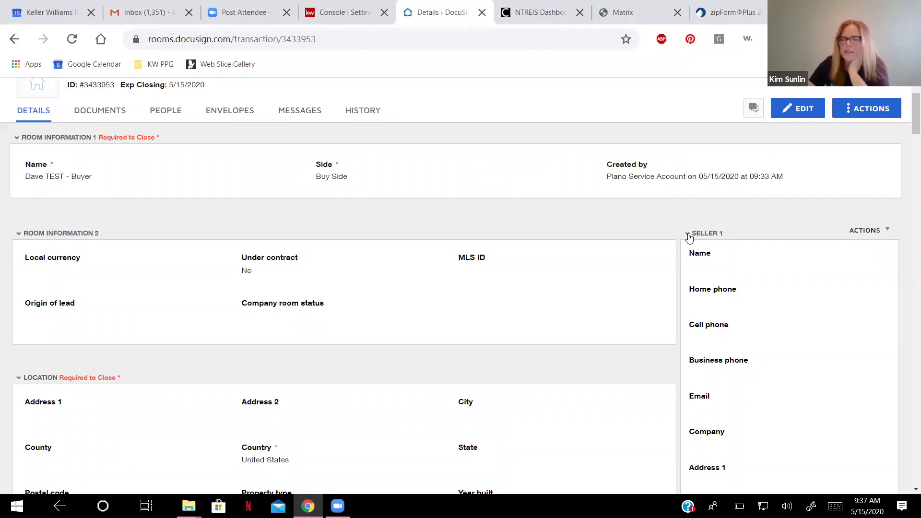
click(688, 234)
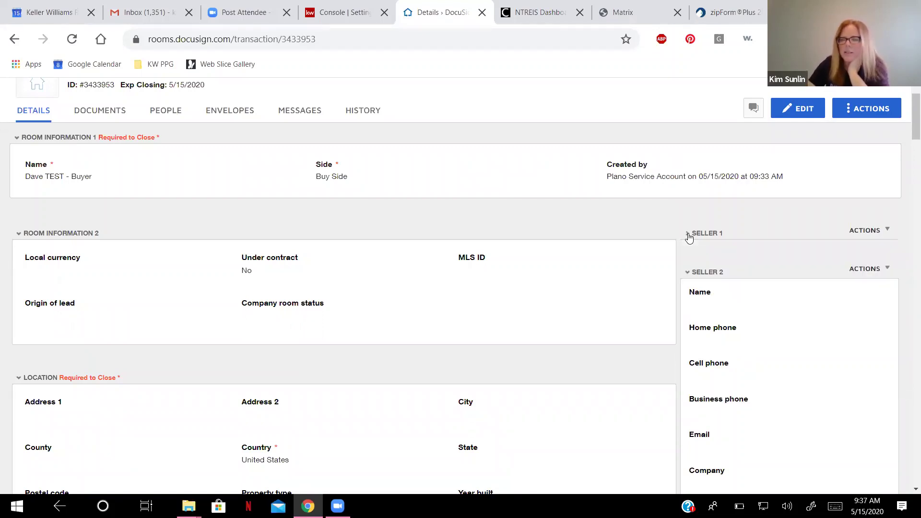
click(688, 277)
scroll(716, 314, down, 3)
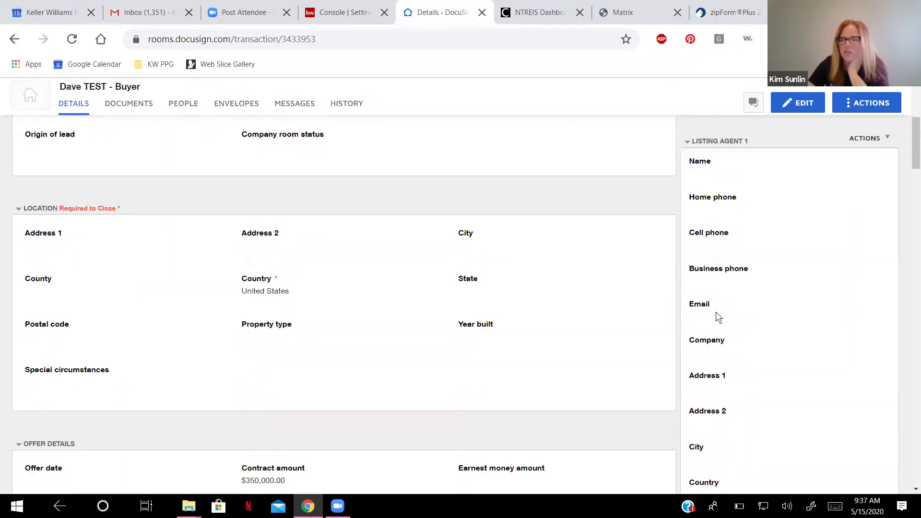
click(688, 133)
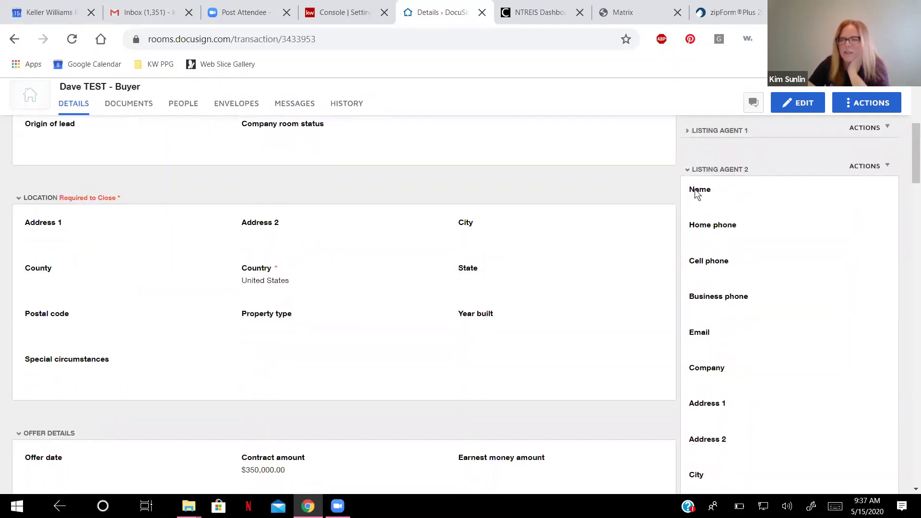
click(690, 176)
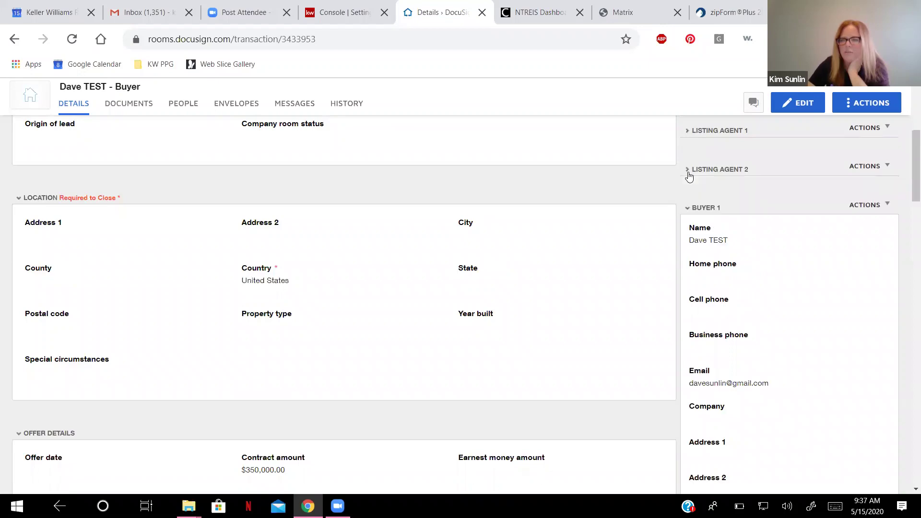
Return to the top of the room and go to its empty Documents page.
scroll(720, 259, up, 4)
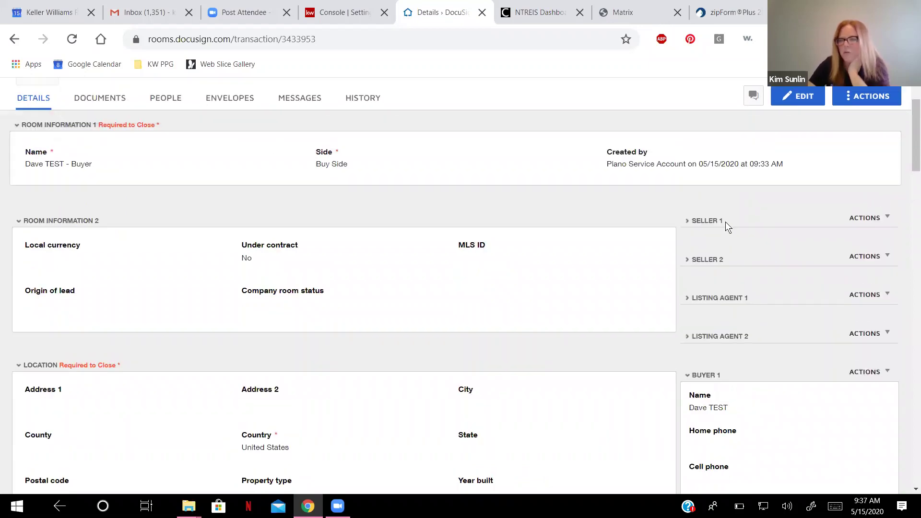
scroll(740, 352, down, 7)
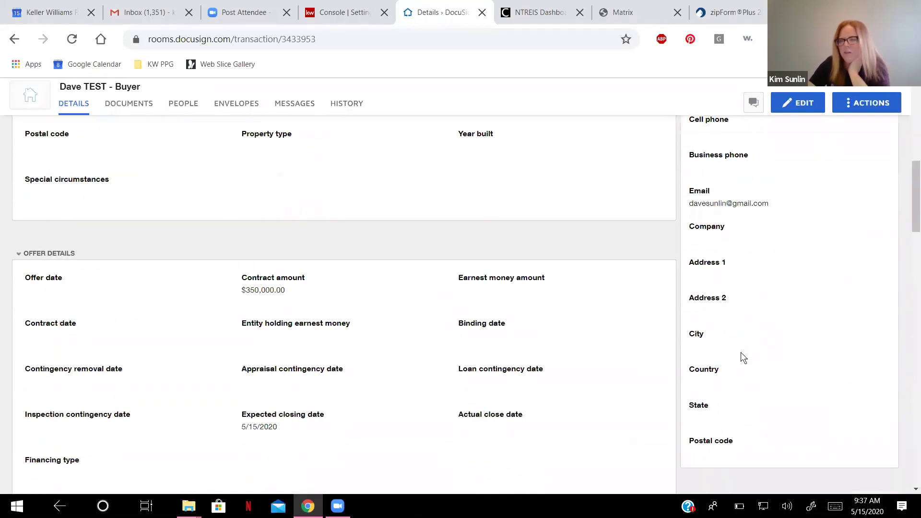
scroll(740, 352, down, 3)
scroll(741, 352, up, 10)
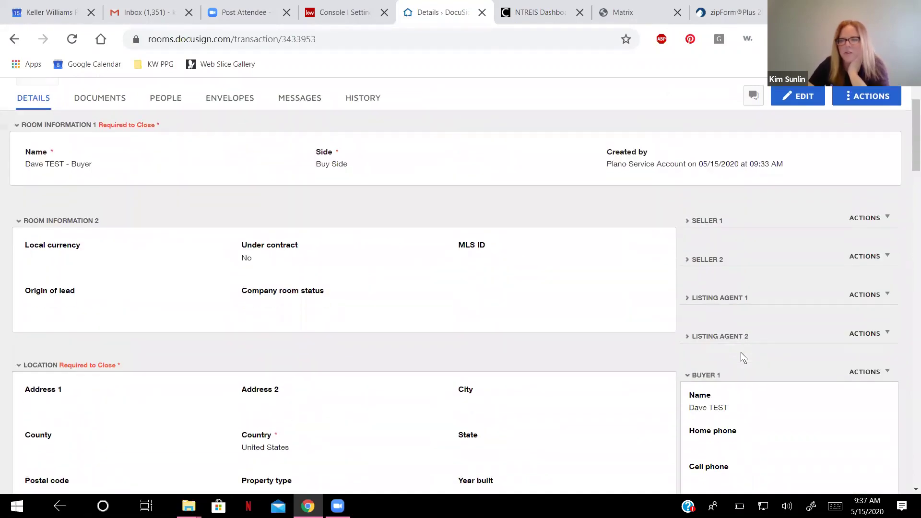
scroll(741, 353, up, 2)
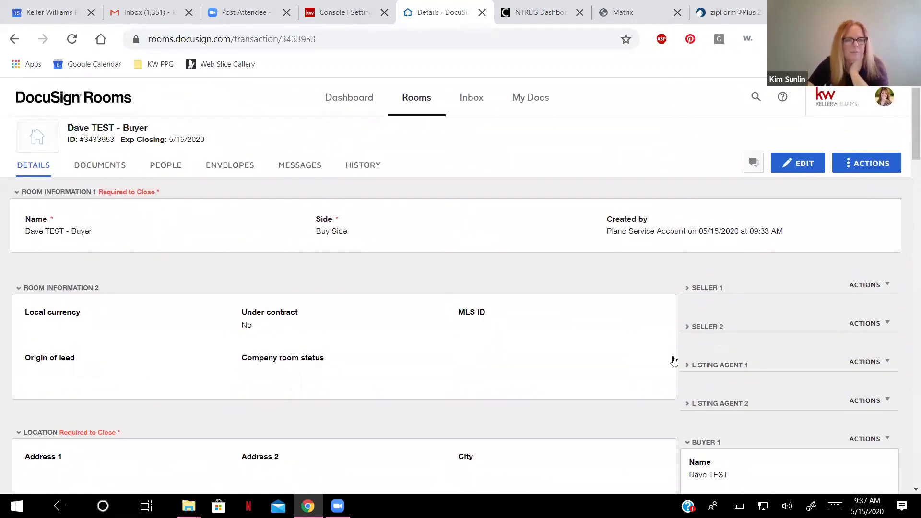
click(98, 169)
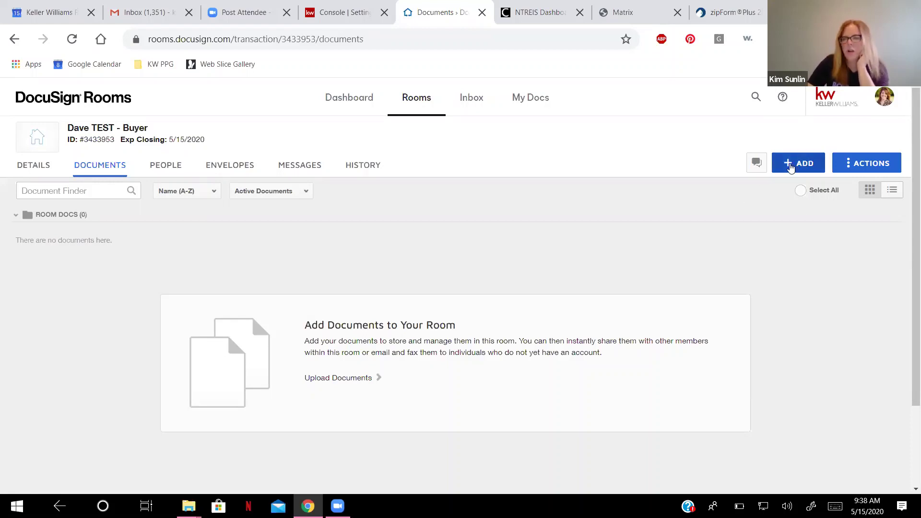
Choose ADD > zipForm and link the room to the Buyer Template 1 transaction.
click(803, 164)
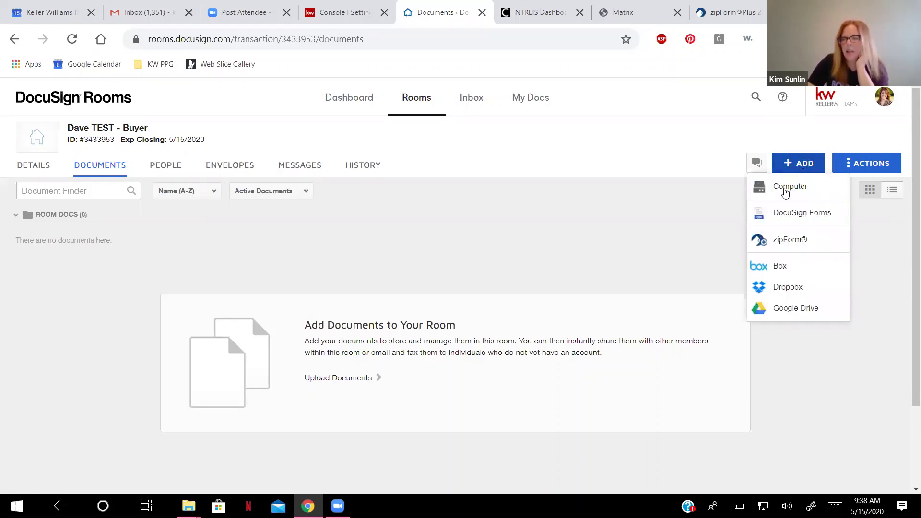
click(790, 243)
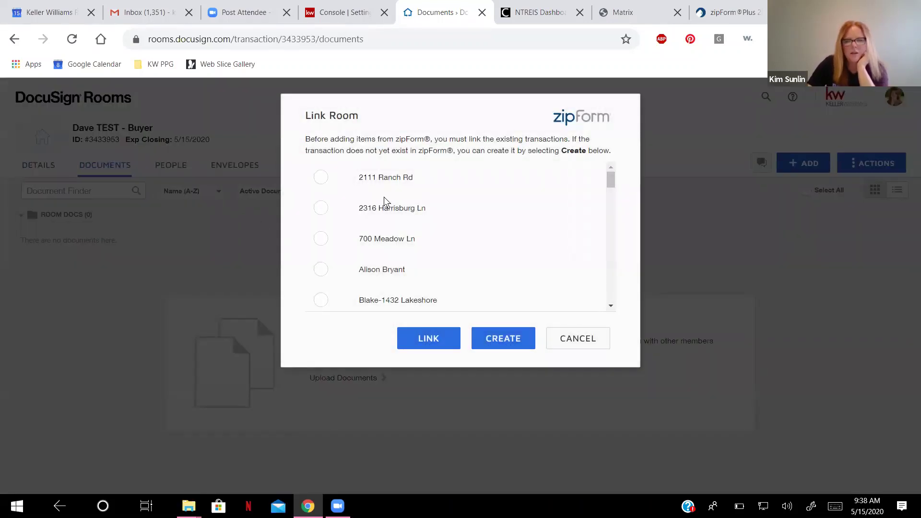
scroll(383, 201, down, 2)
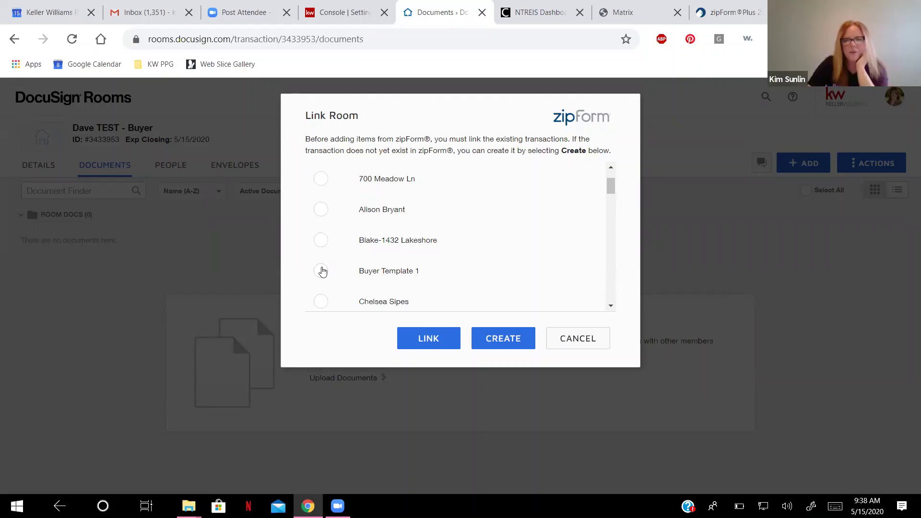
scroll(365, 262, down, 3)
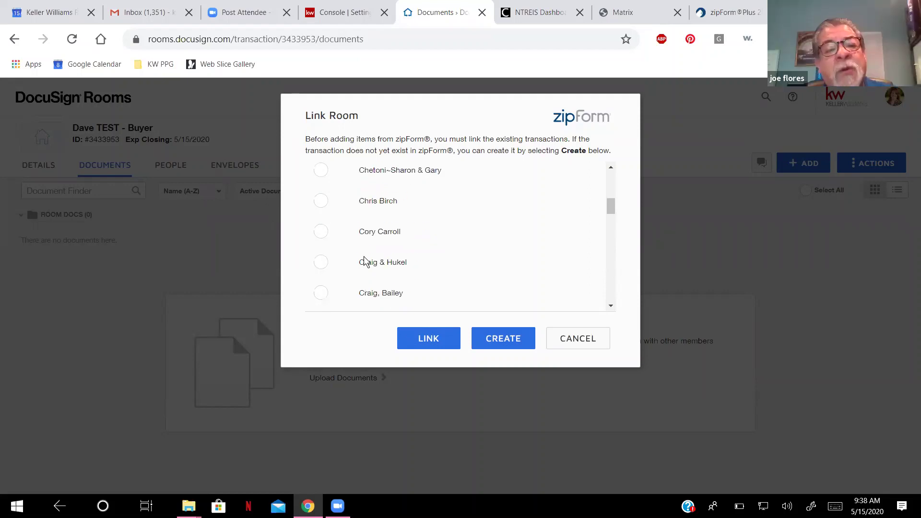
scroll(365, 261, down, 8)
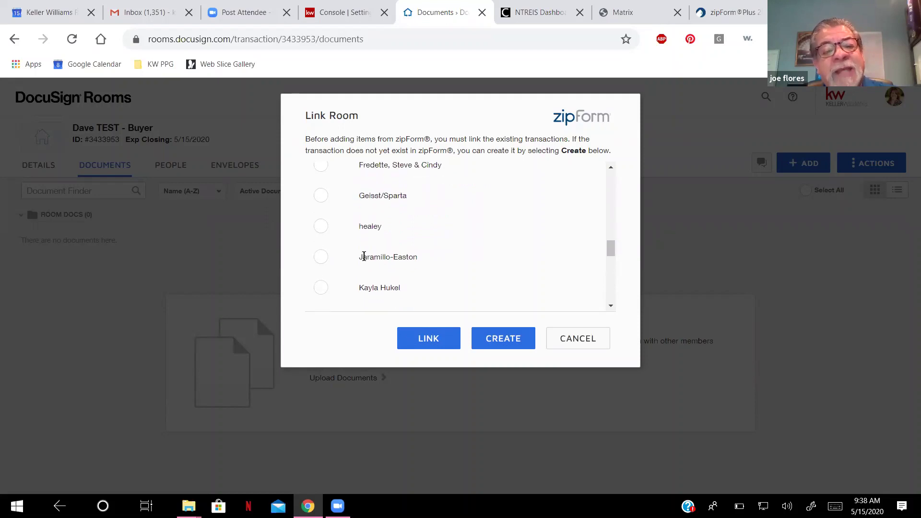
scroll(364, 256, up, 12)
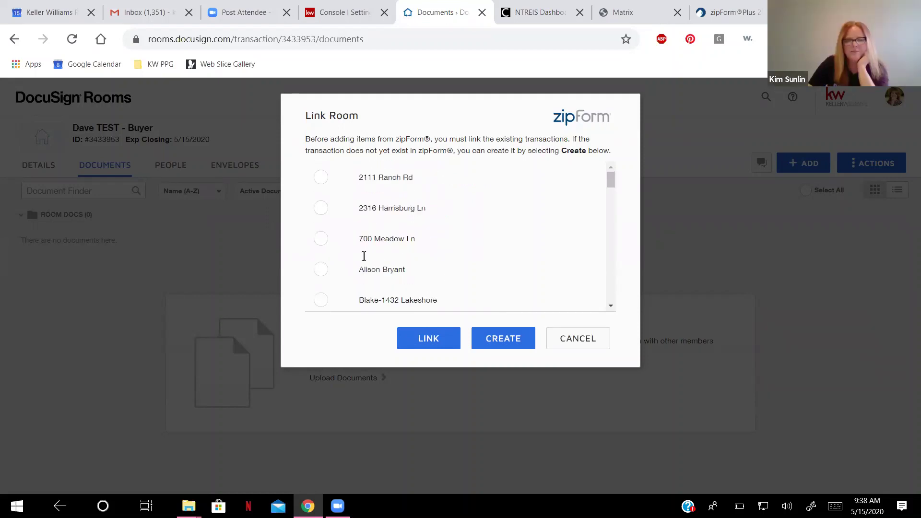
scroll(363, 256, down, 2)
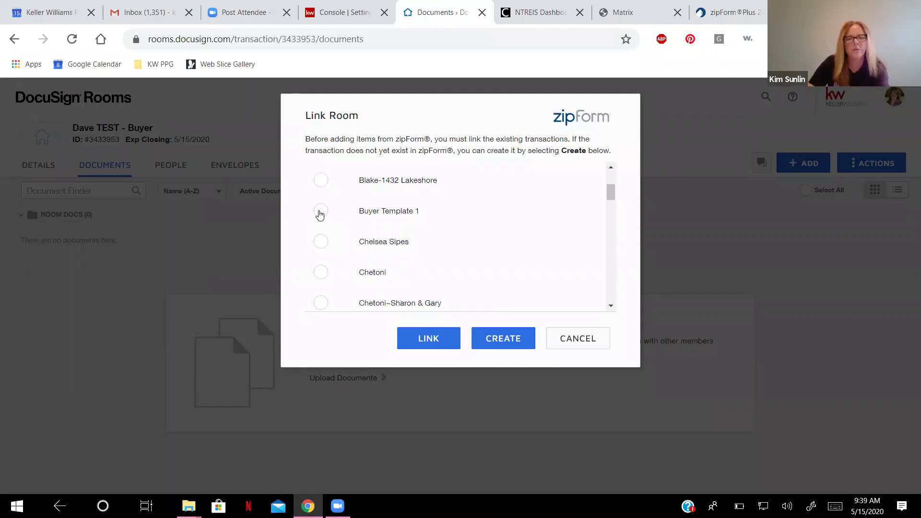
click(320, 211)
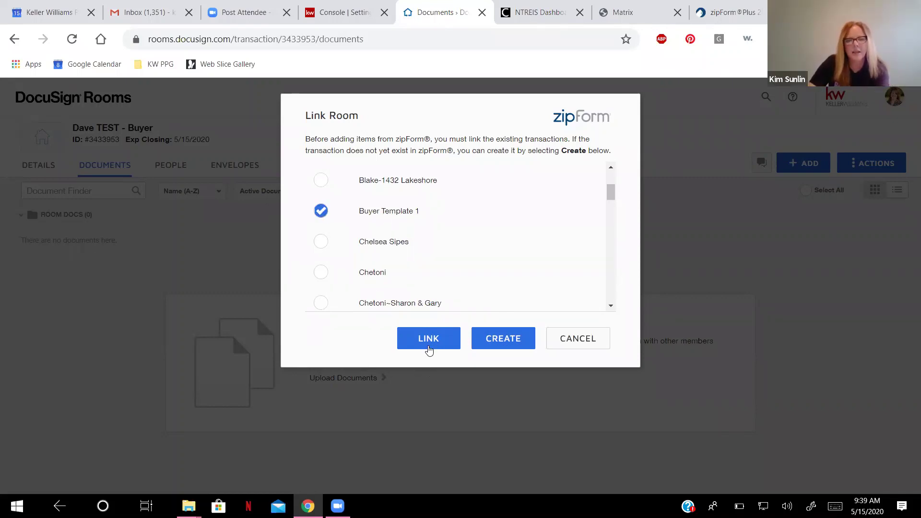
click(428, 340)
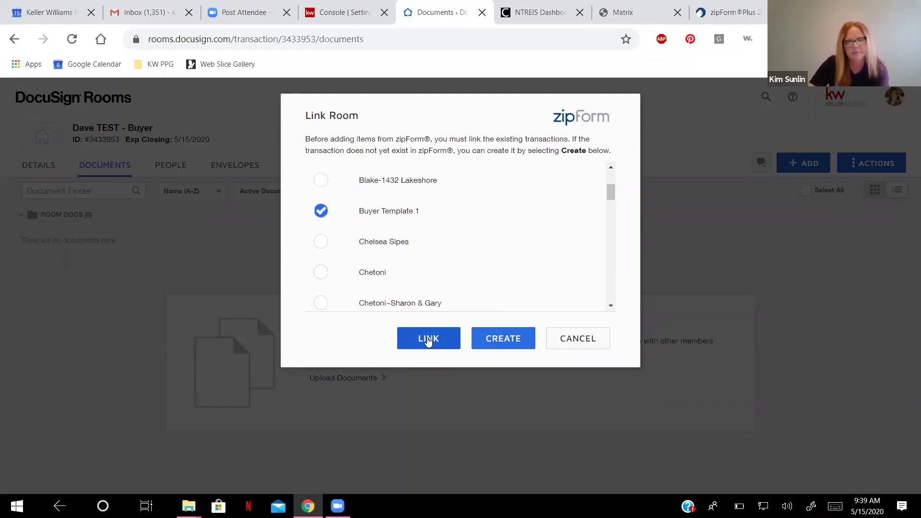
click(428, 340)
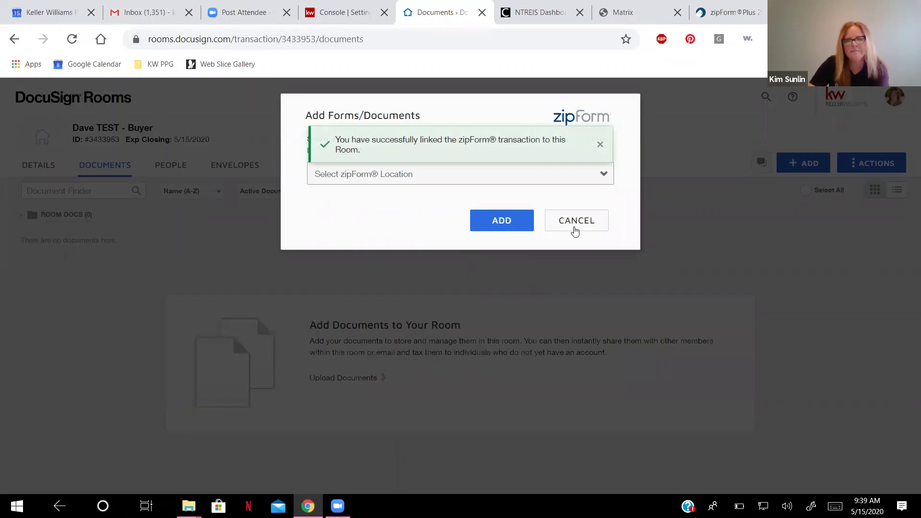
Dismiss the success message, pick Linked Transaction as the zipForm location, and select all documents.
click(599, 144)
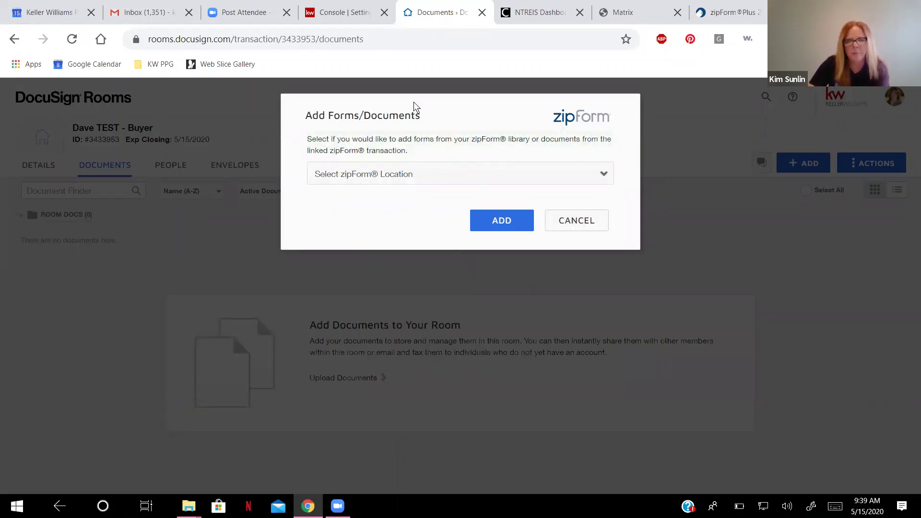
click(600, 176)
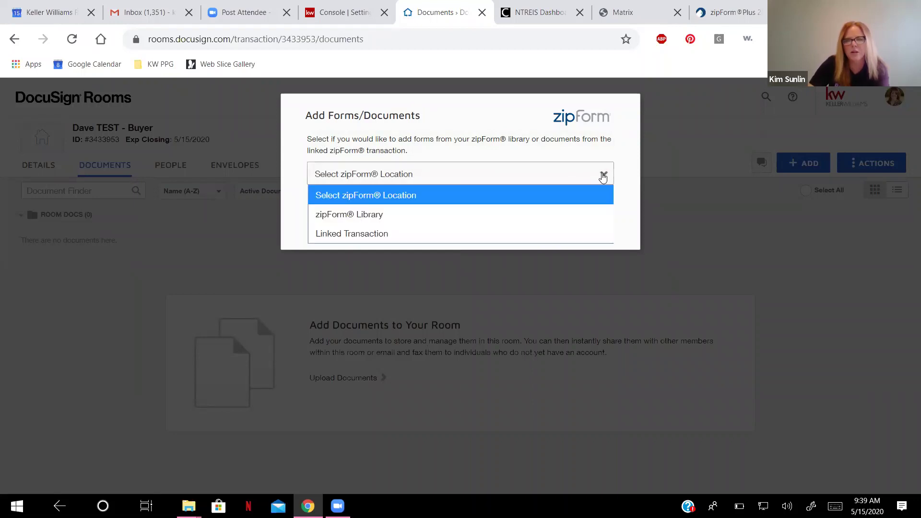
click(541, 235)
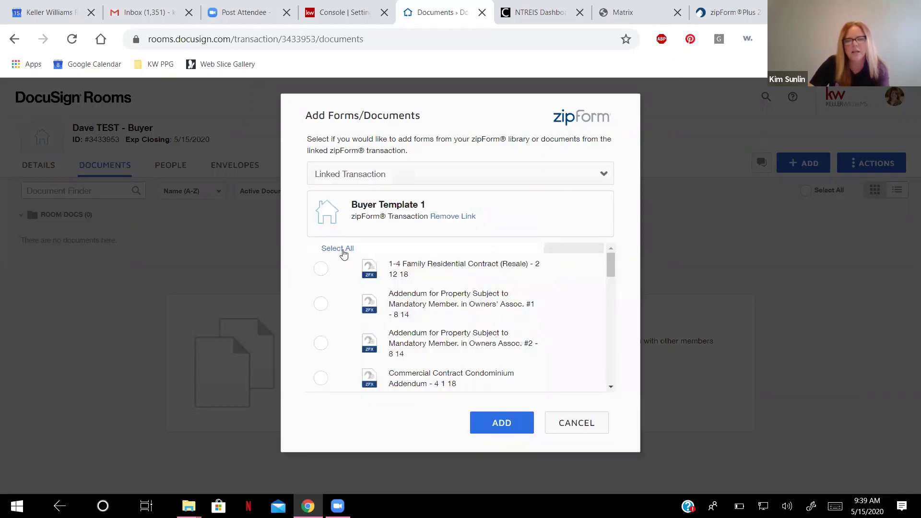
click(343, 253)
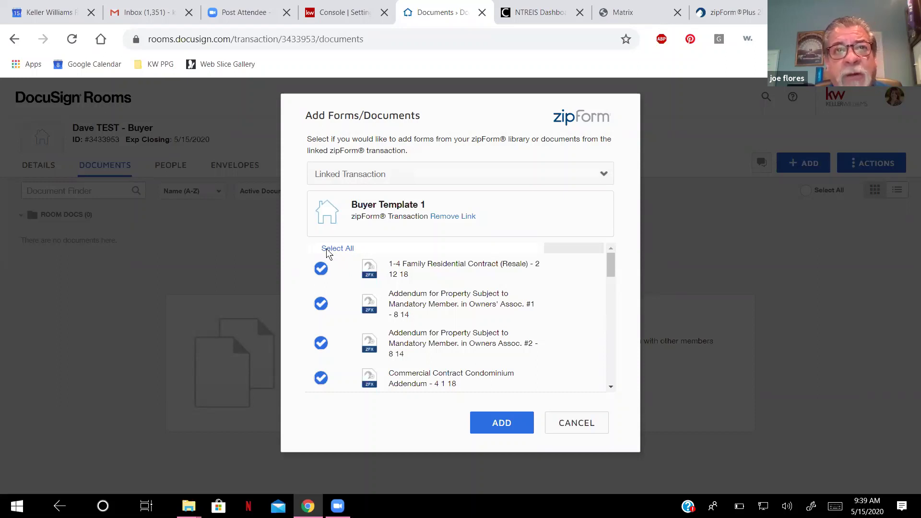
Uncheck the 1-4 Family contract, Owners' Assoc. and condo addenda, wire fraud and financing forms.
click(320, 269)
click(321, 304)
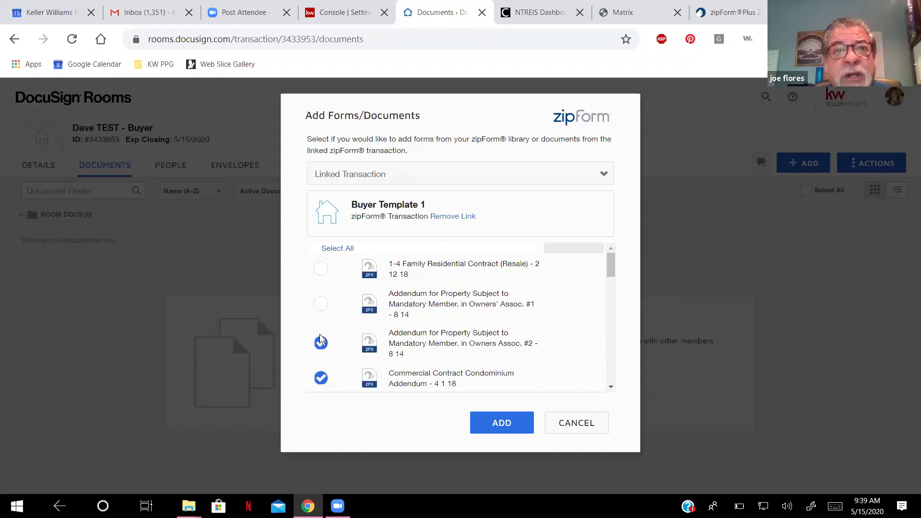
click(344, 328)
scroll(331, 288, down, 4)
scroll(323, 270, up, 3)
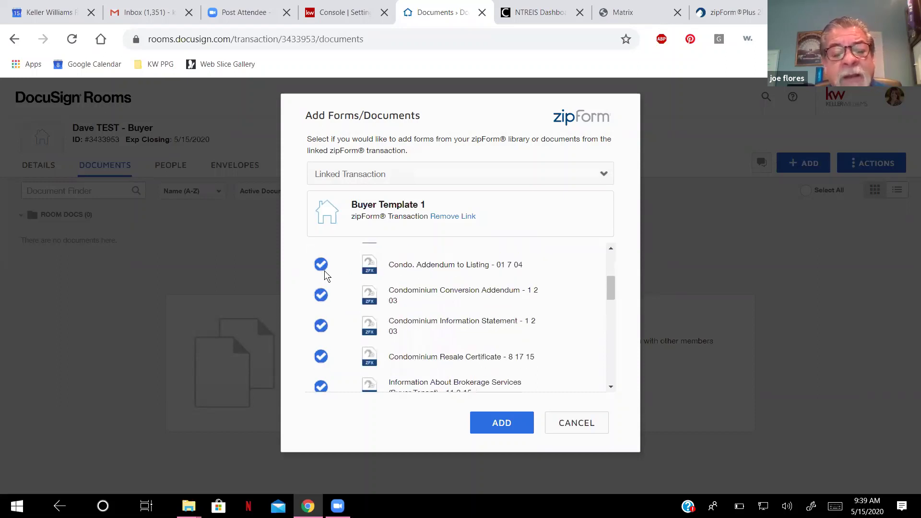
click(322, 321)
click(321, 349)
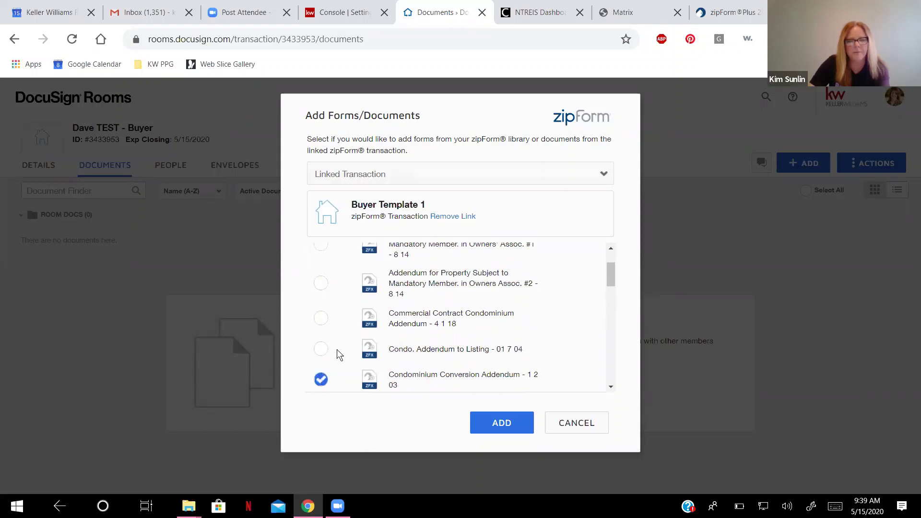
scroll(339, 330, down, 15)
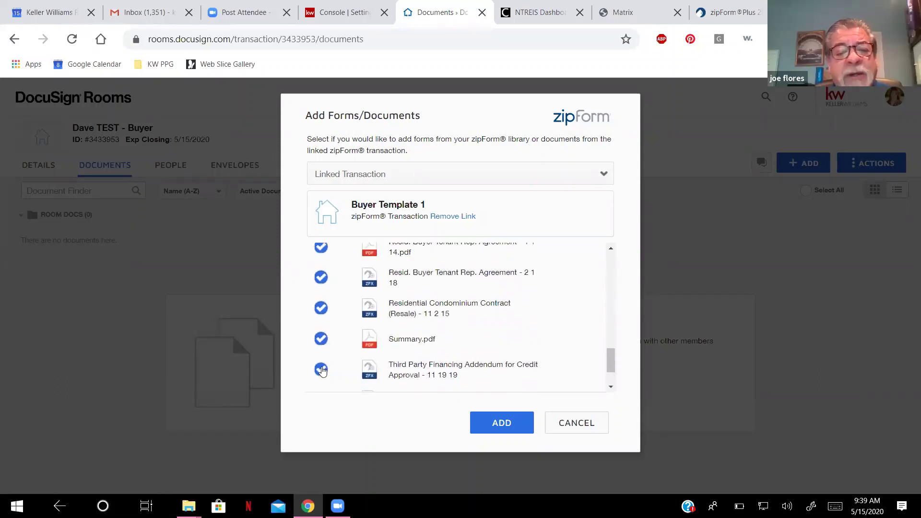
scroll(322, 370, down, 2)
click(321, 371)
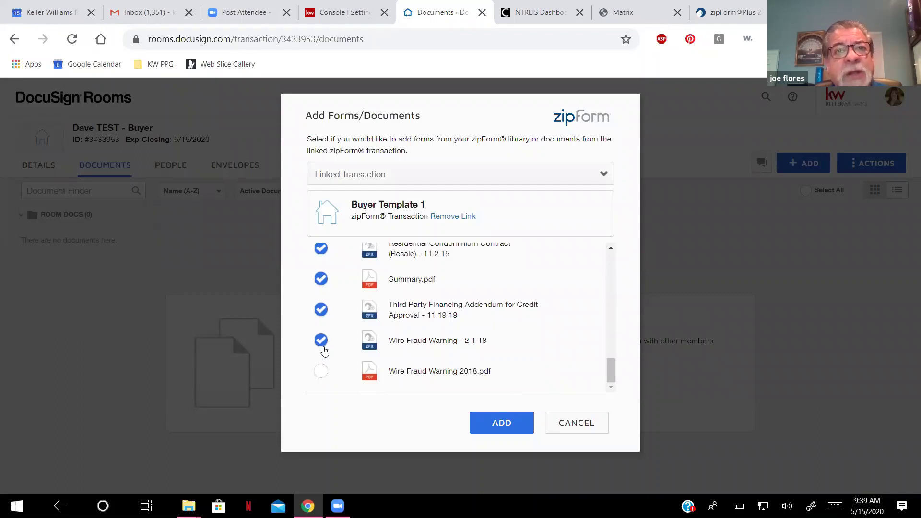
click(321, 340)
click(321, 310)
click(321, 279)
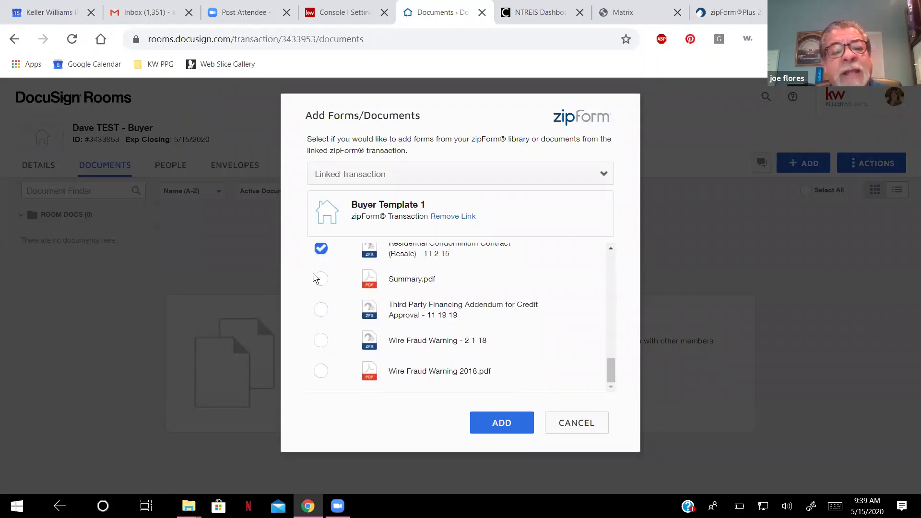
Uncheck the condo contracts, lead and mold pamphlets, and keep Resid. Buyer Tenant Rep. Agreement - 2 1 18 checked.
scroll(315, 278, up, 2)
click(321, 308)
click(321, 277)
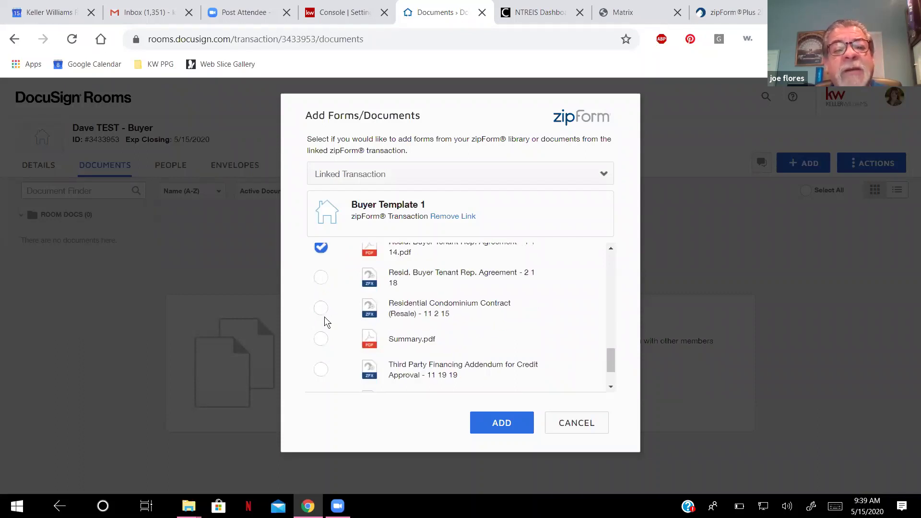
scroll(325, 322, up, 2)
click(321, 306)
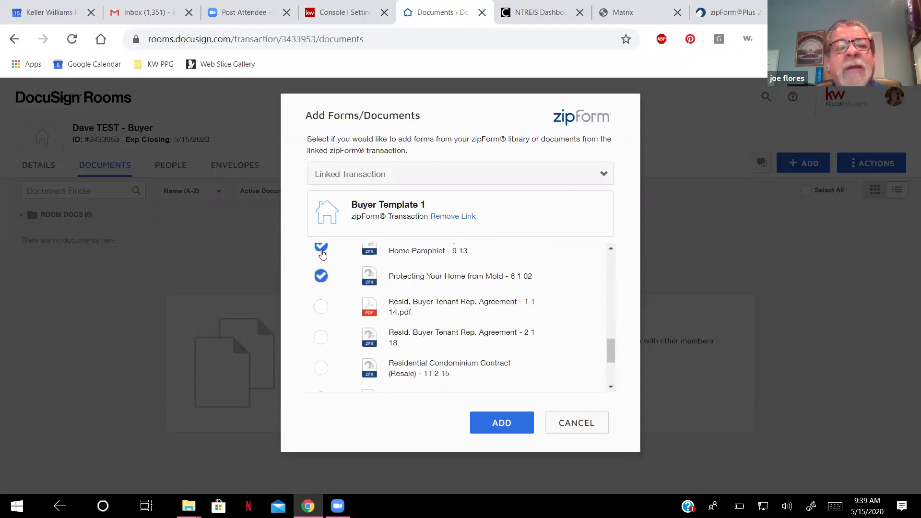
click(321, 250)
scroll(322, 254, up, 2)
click(320, 293)
click(321, 263)
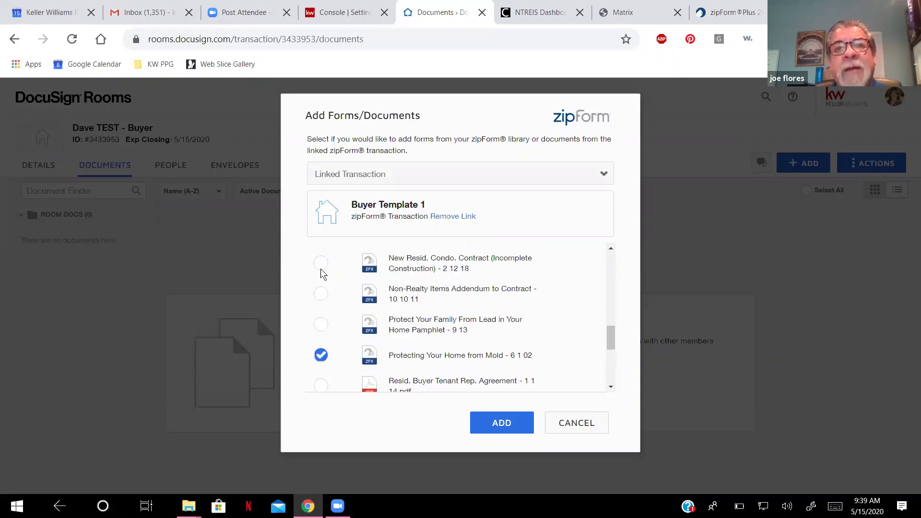
click(321, 355)
scroll(342, 322, down, 2)
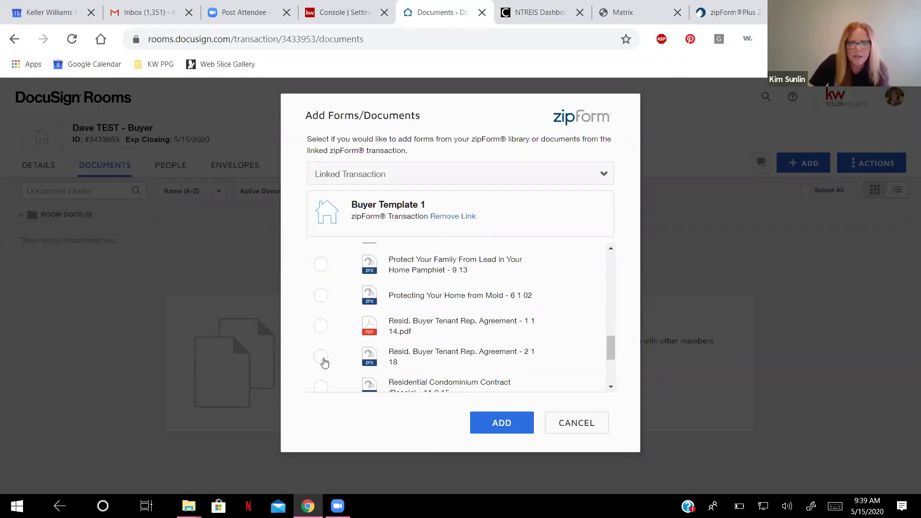
scroll(450, 307, down, 2)
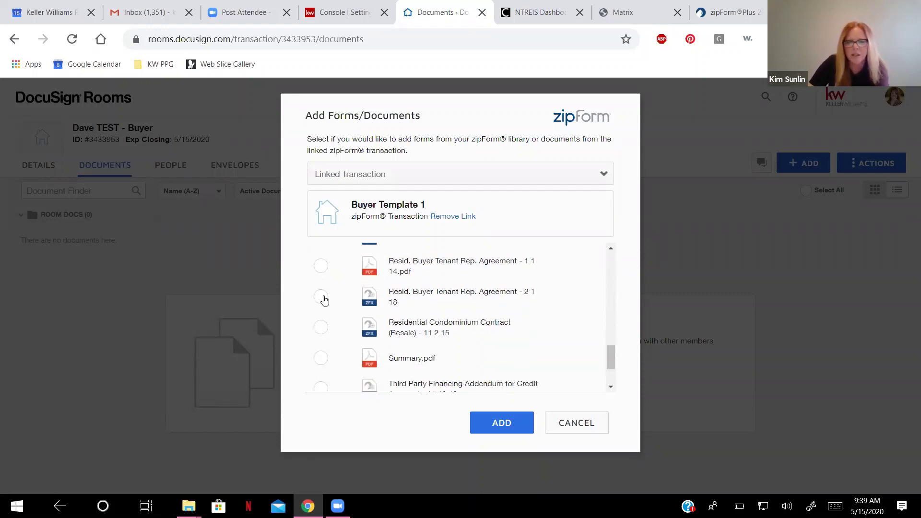
click(322, 297)
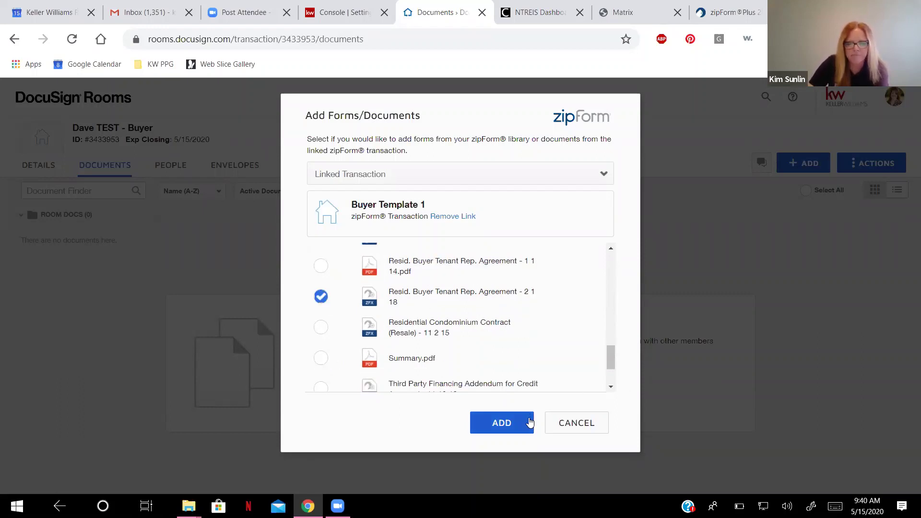
Uncheck the condo statements, brokerage services forms and KWP files, then add the remaining agreement to the room.
scroll(420, 366, up, 10)
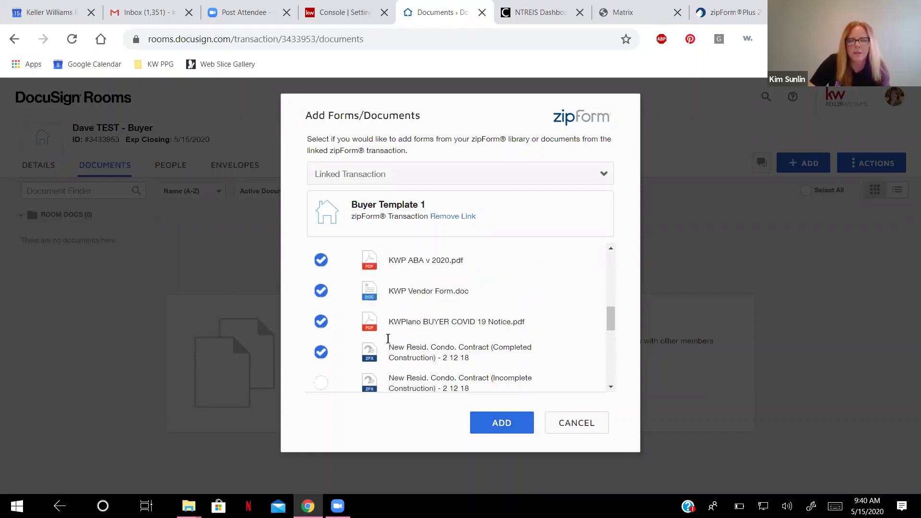
click(334, 255)
scroll(339, 308, down, 3)
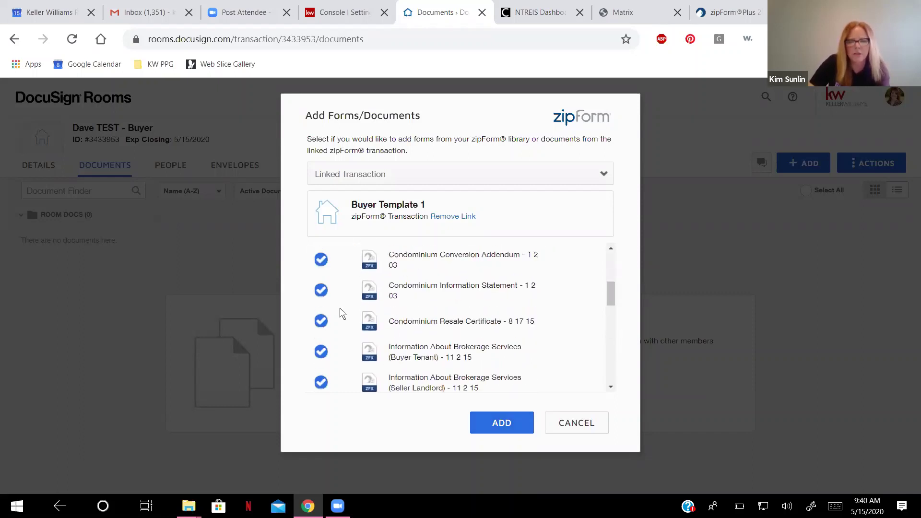
click(321, 260)
click(321, 290)
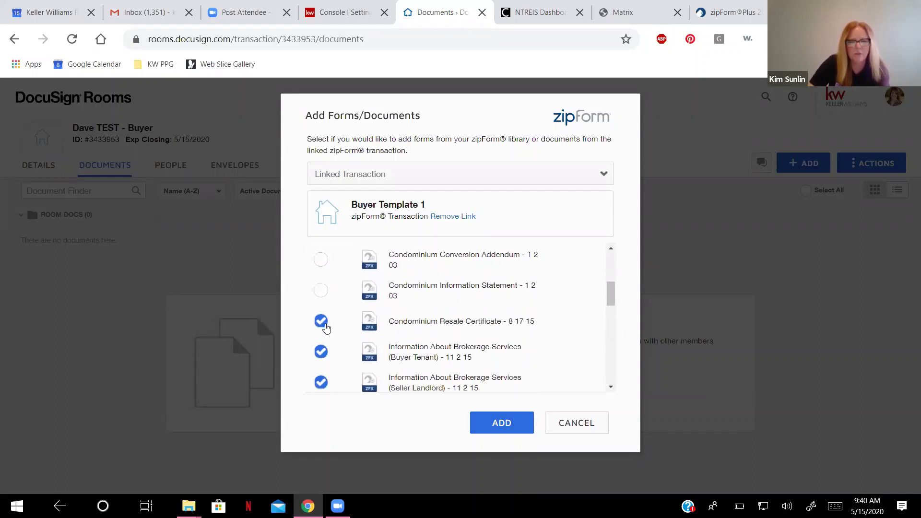
click(326, 354)
click(321, 383)
scroll(335, 379, down, 3)
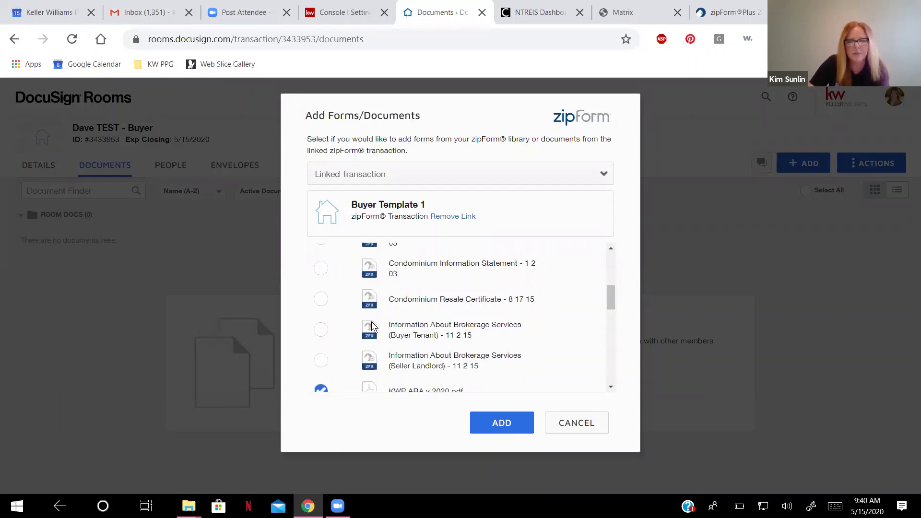
click(321, 293)
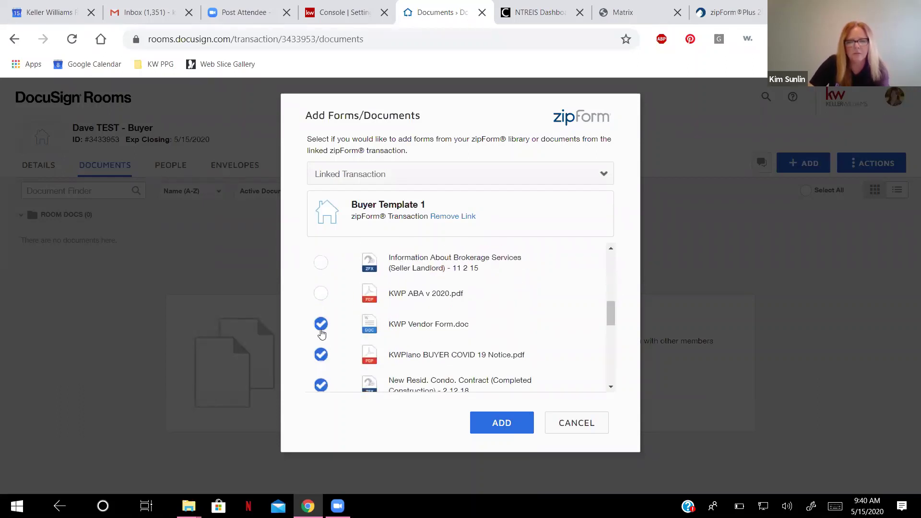
click(321, 324)
click(321, 354)
scroll(357, 350, down, 3)
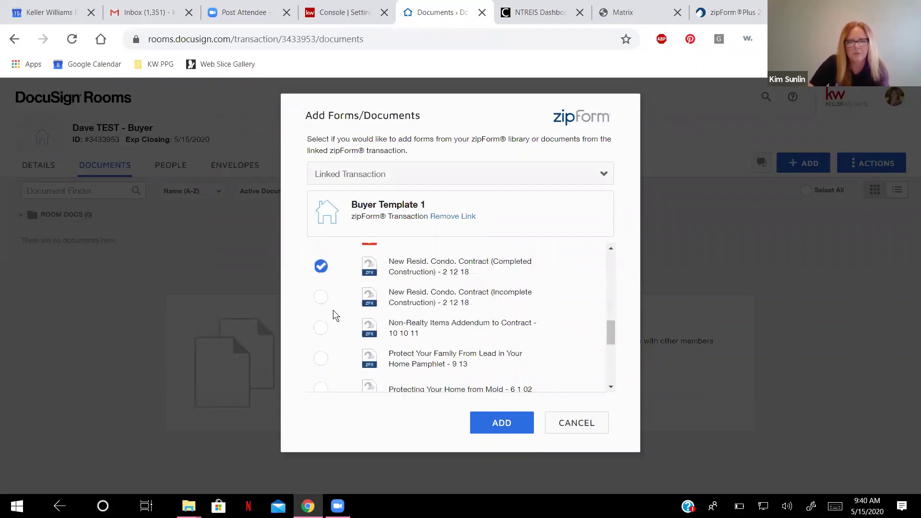
click(320, 265)
scroll(338, 297, down, 3)
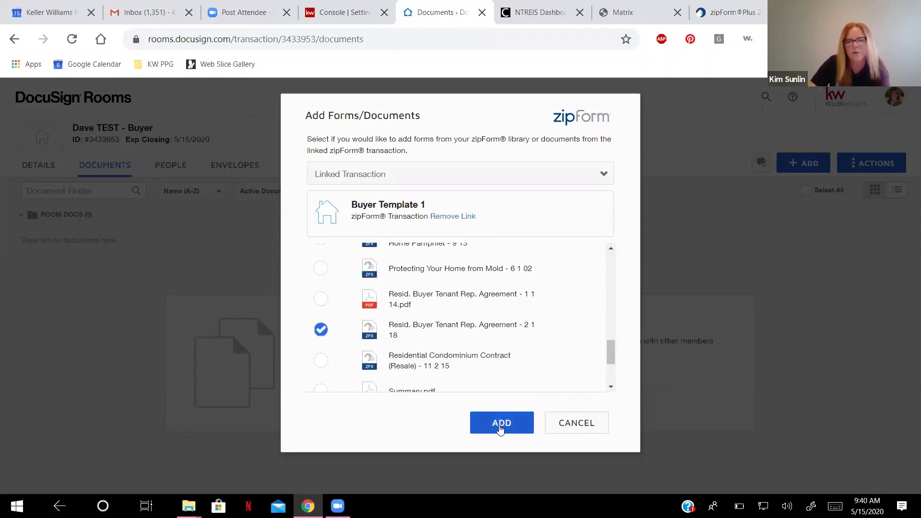
click(500, 426)
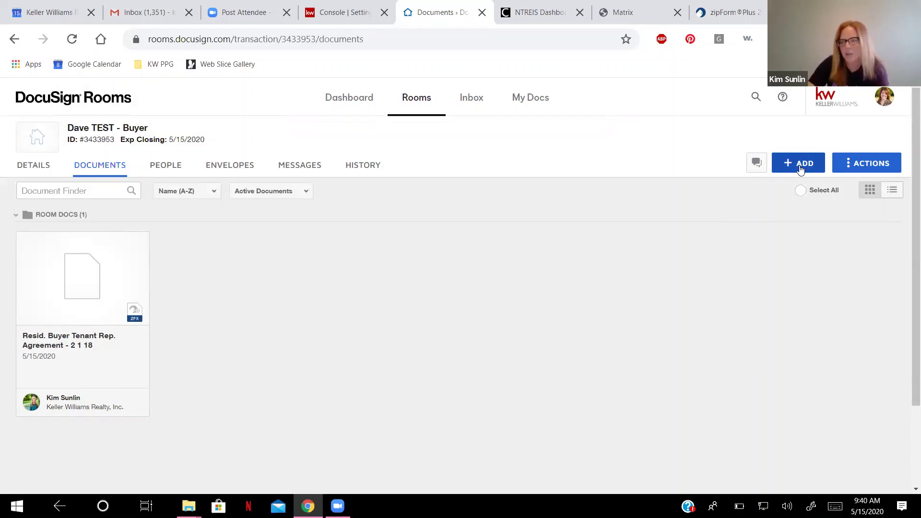
From zipForm's Linked Transaction, add Information About Brokerage Services (Seller Landlord) - 11 2 15 to the room.
click(800, 166)
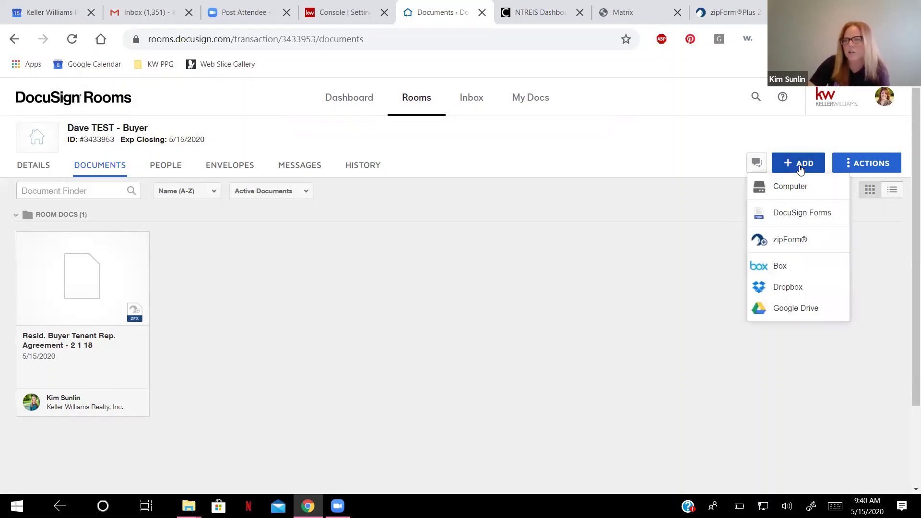
click(805, 243)
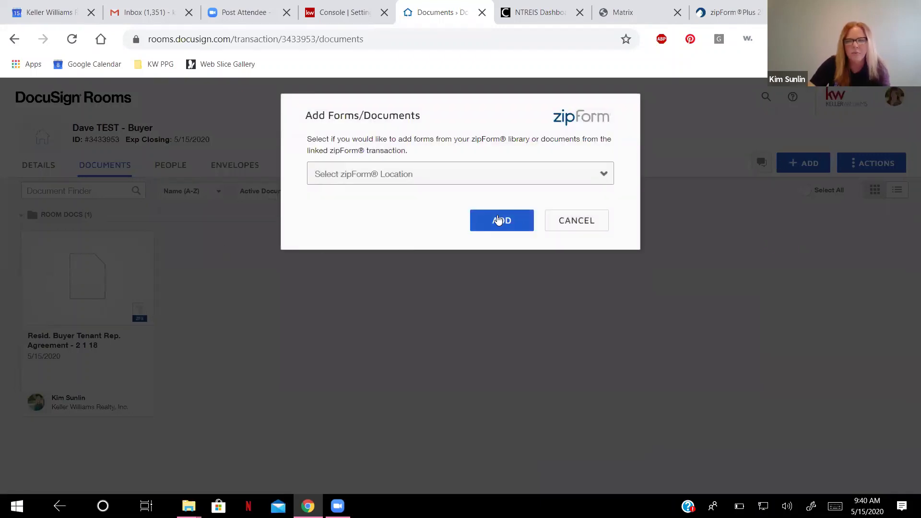
click(597, 175)
click(392, 234)
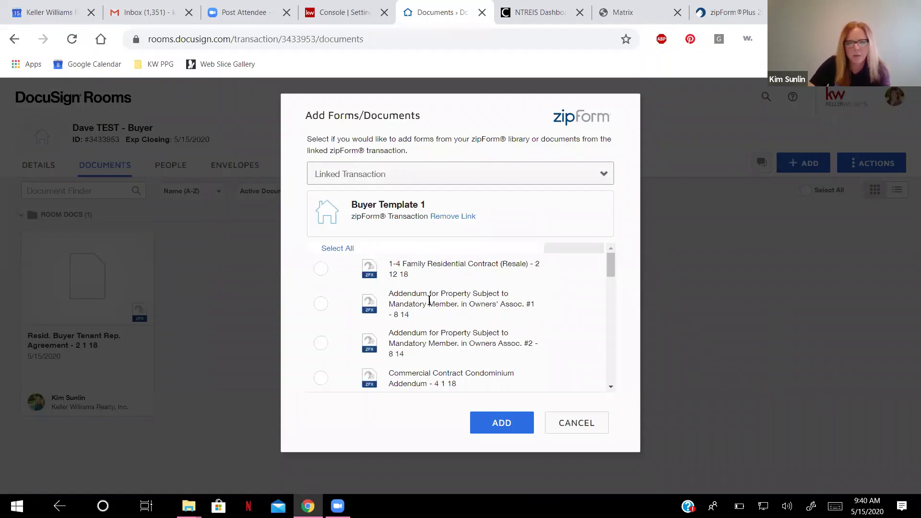
scroll(429, 300, down, 5)
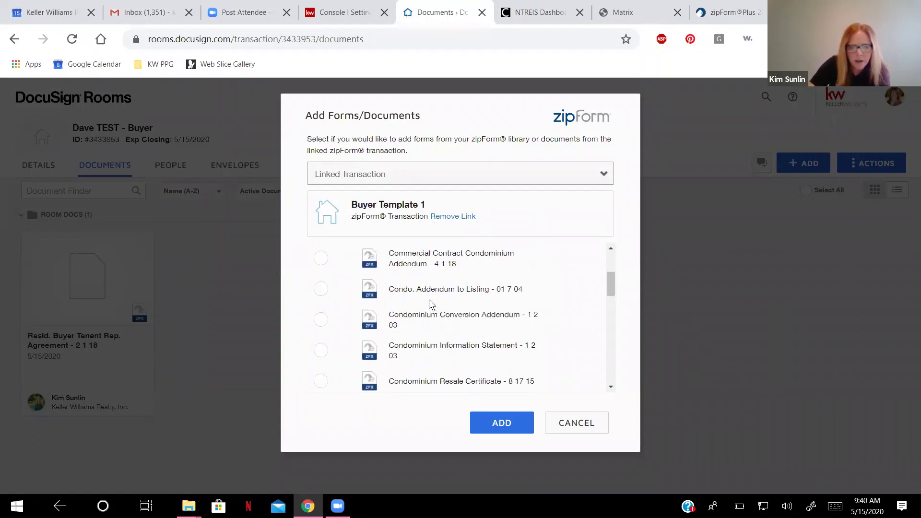
scroll(430, 304, down, 5)
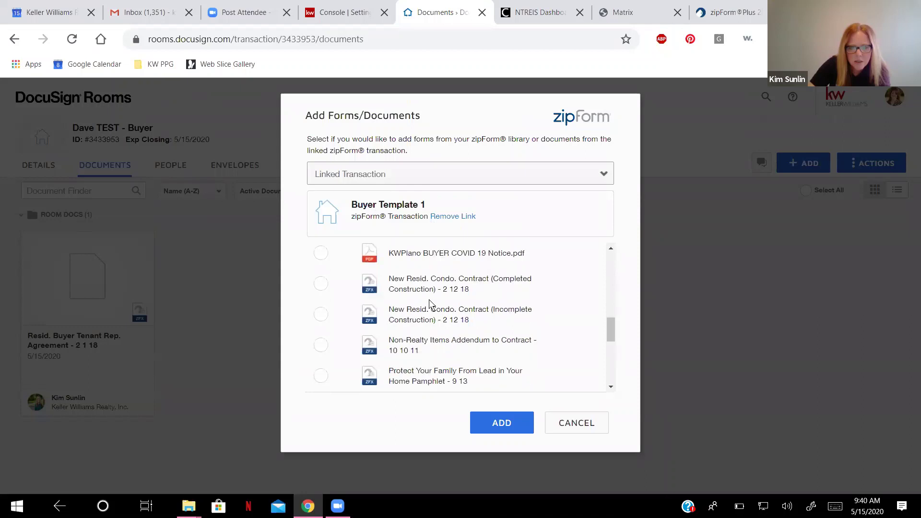
scroll(430, 302, down, 2)
scroll(429, 300, up, 5)
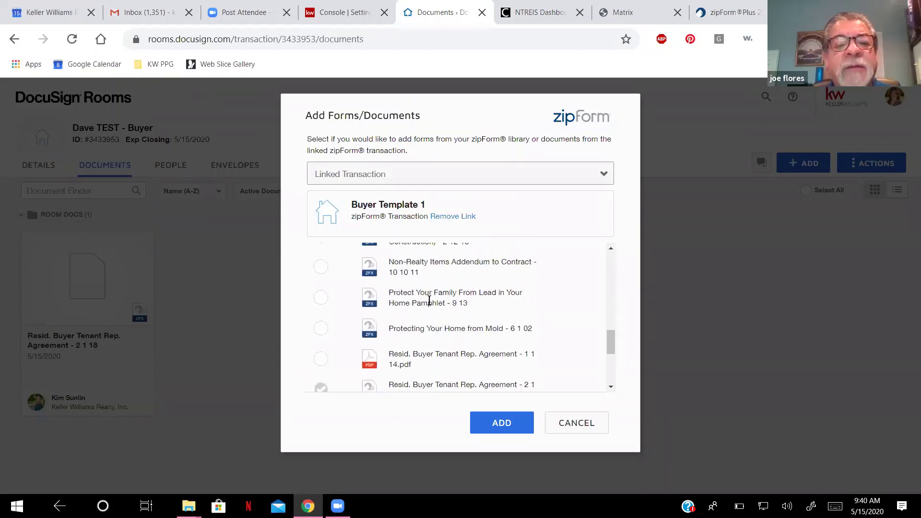
scroll(429, 300, up, 2)
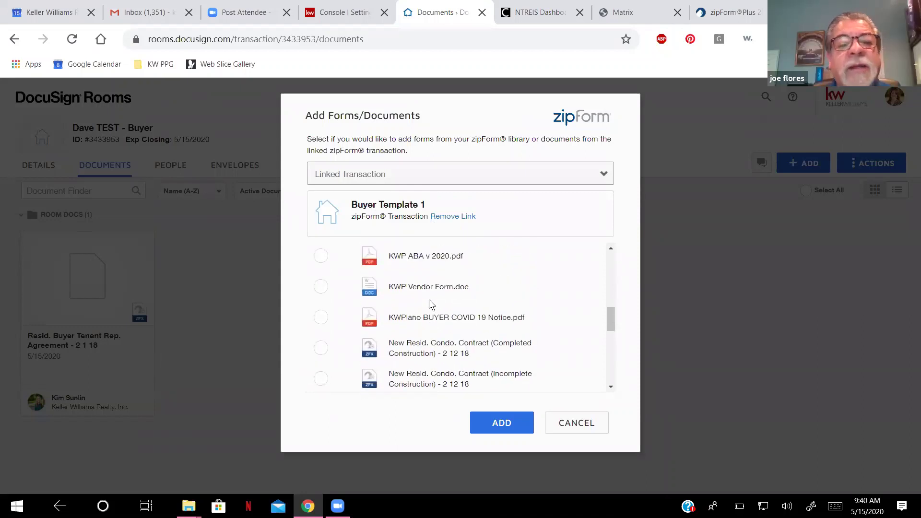
click(318, 263)
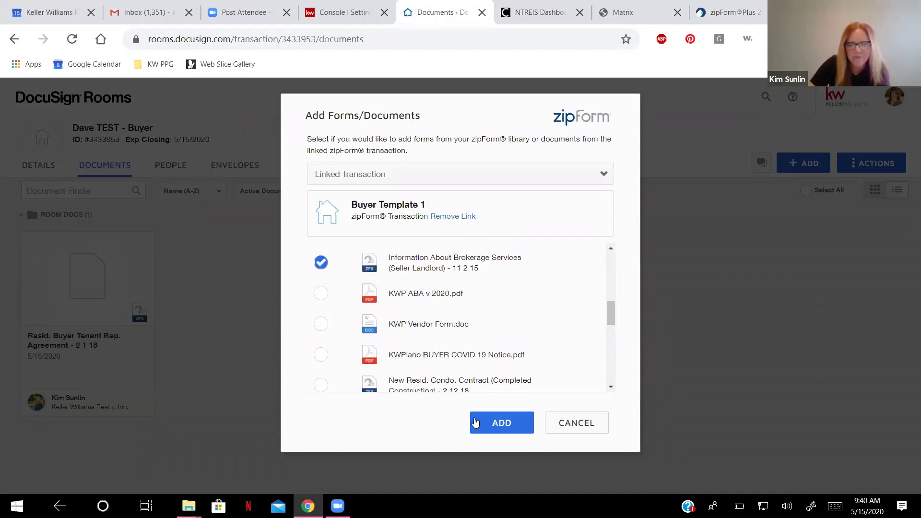
click(502, 428)
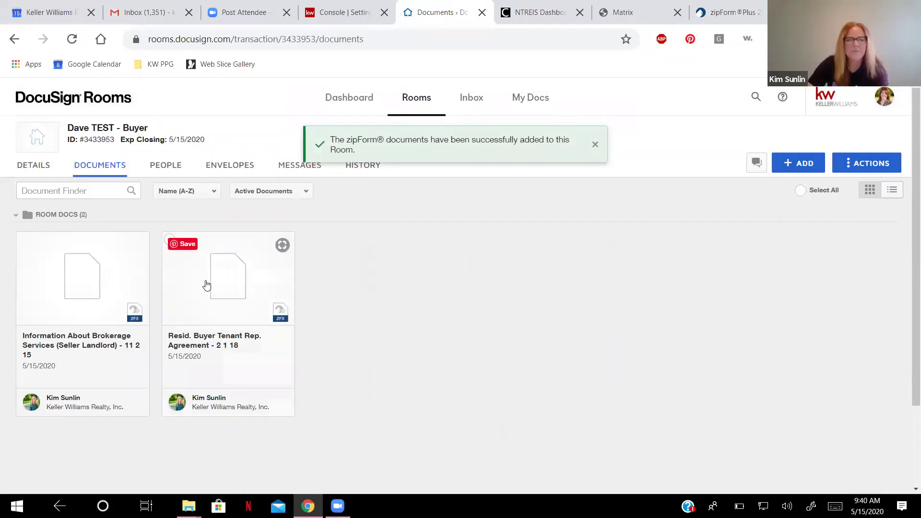
Open the brokerage services form and edit the Designated Broker phone number.
click(72, 293)
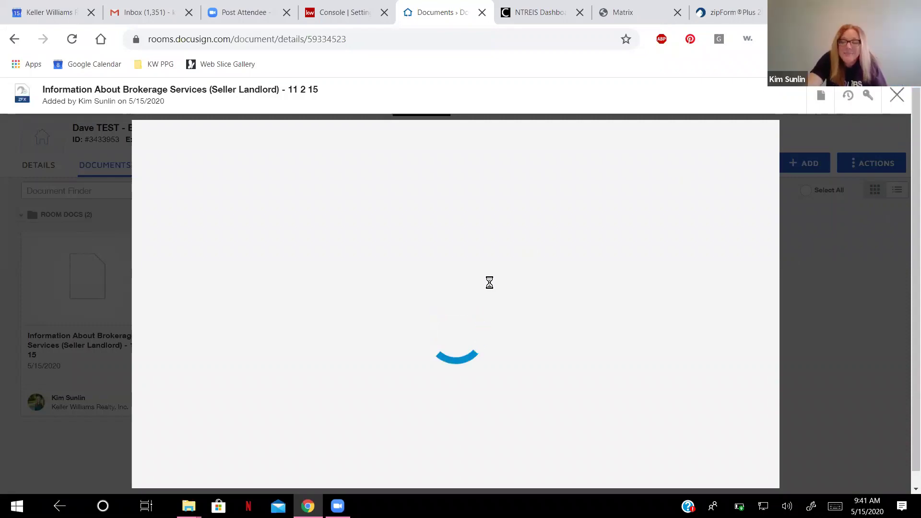
scroll(444, 317, down, 10)
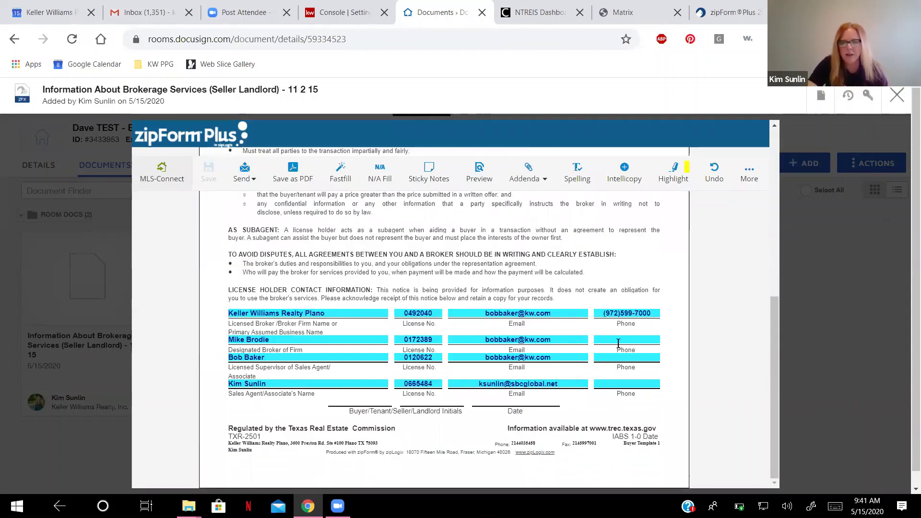
click(611, 340)
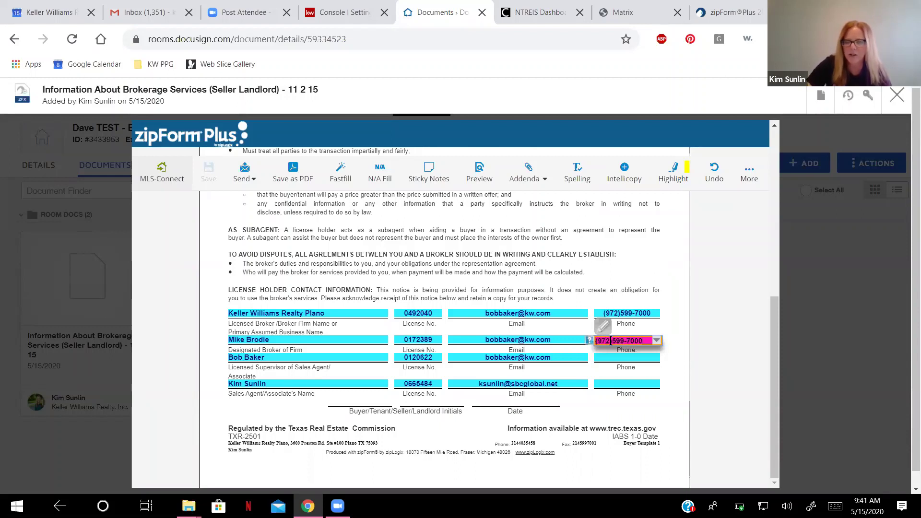
click(668, 395)
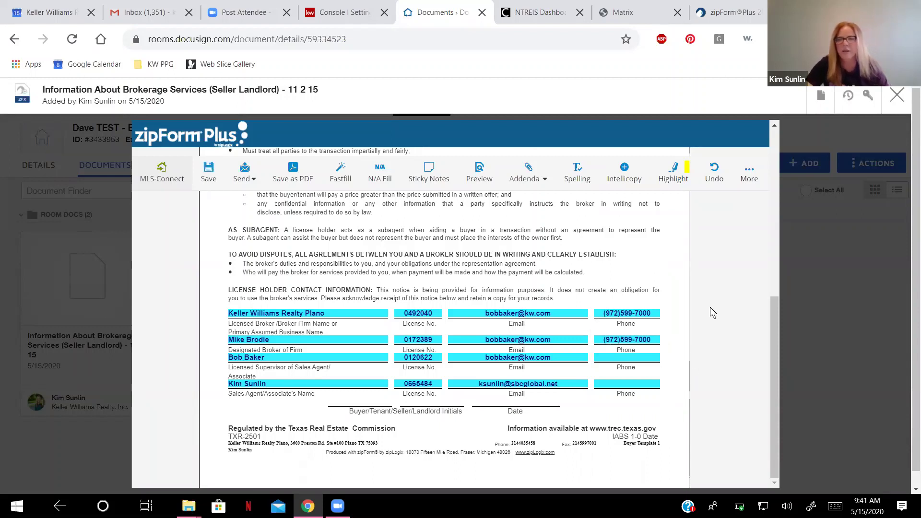
Close the form and continue past the unsaved-changes prompt.
scroll(710, 307, up, 1)
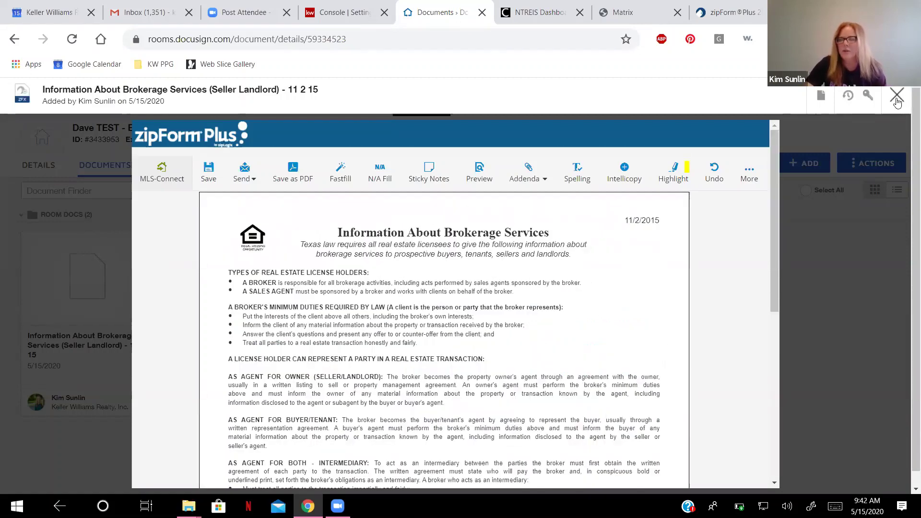
click(897, 95)
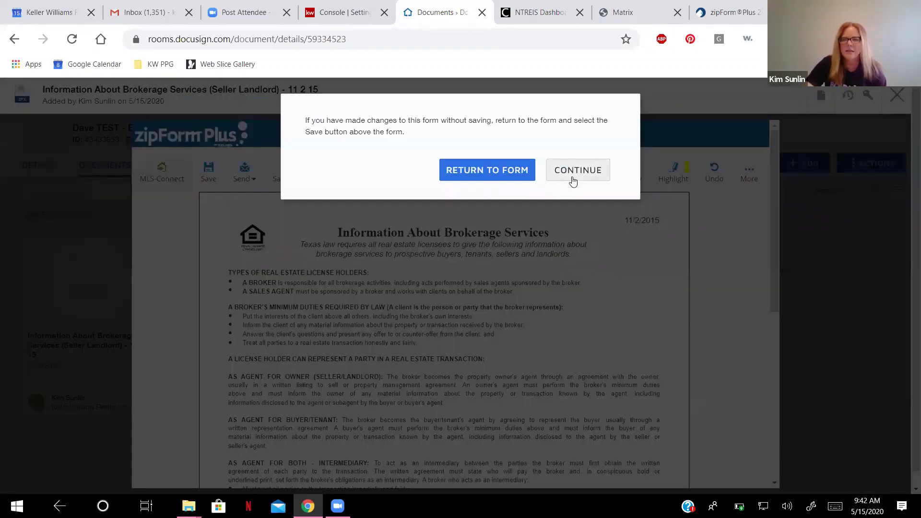
click(573, 178)
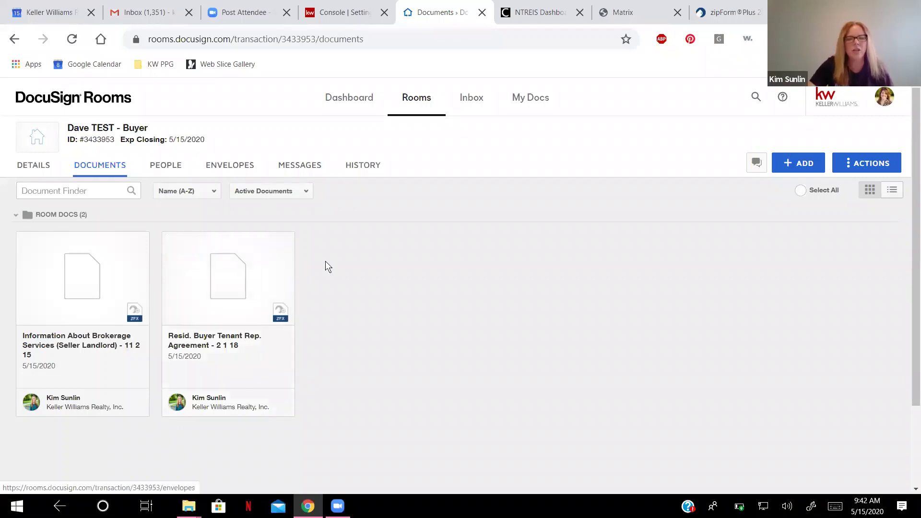
Select the brokerage services form and buyer tenant agreement, and send both to DocuSign.
scroll(350, 307, down, 1)
scroll(349, 307, up, 1)
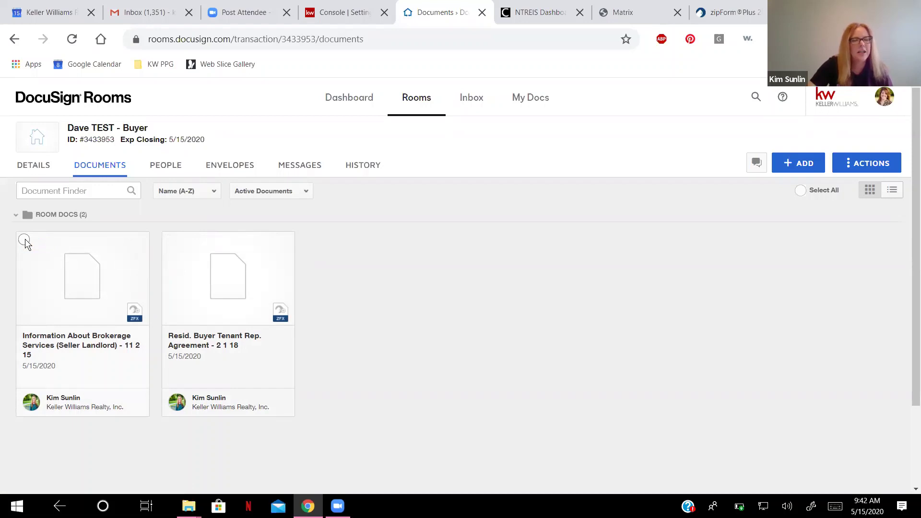
click(25, 239)
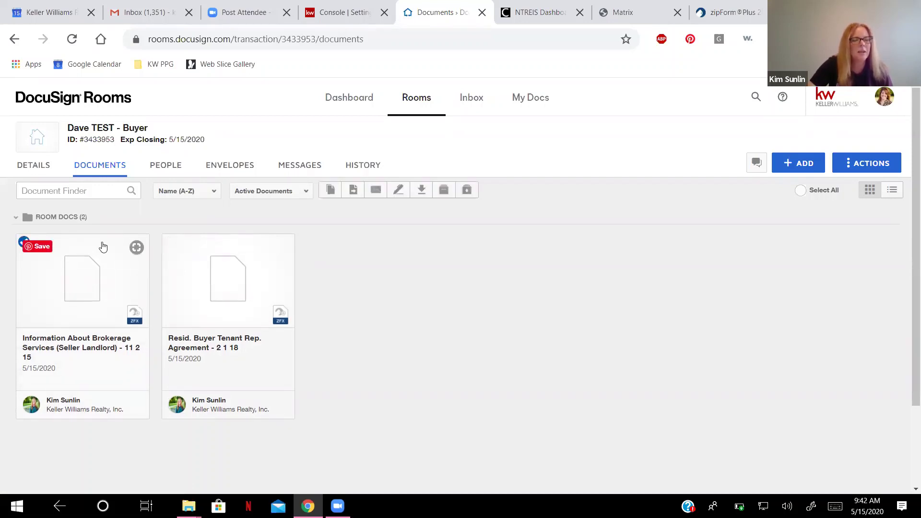
click(169, 242)
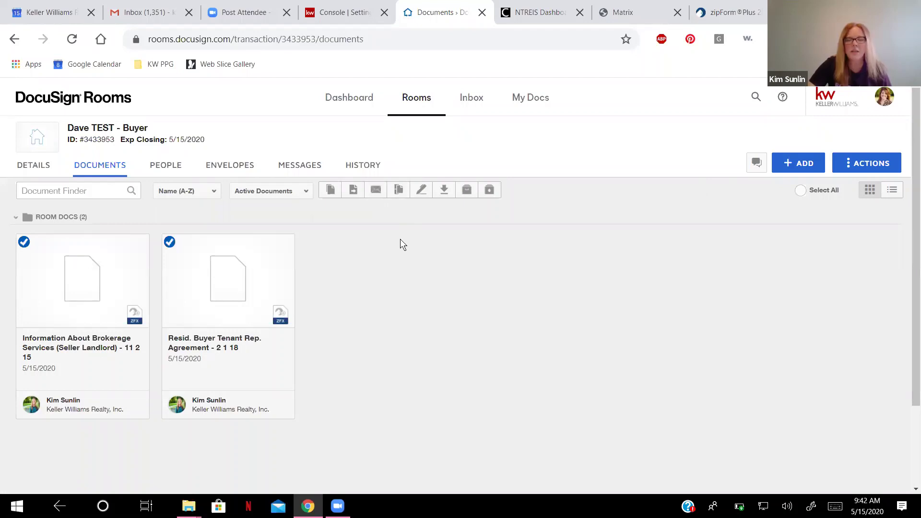
click(423, 190)
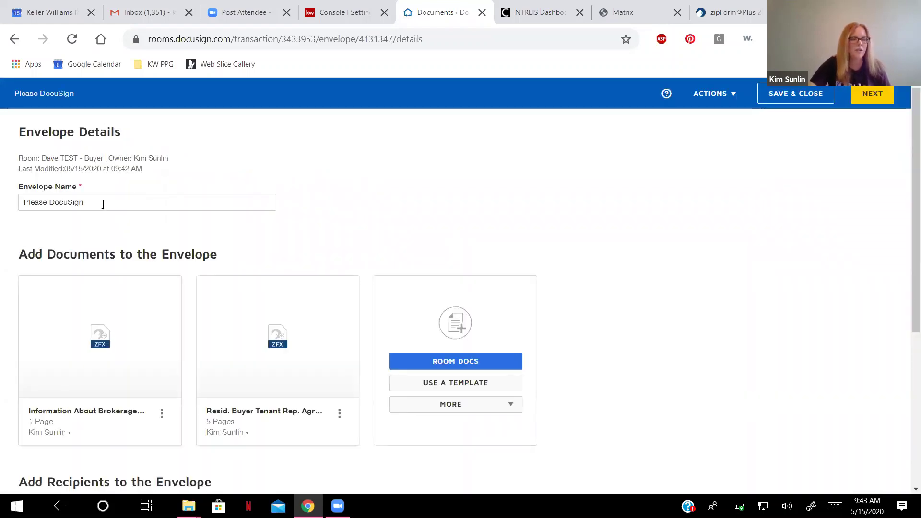
Replace the envelope name 'Please DocuSign' with 'Buyer Template 1'.
scroll(342, 200, down, 5)
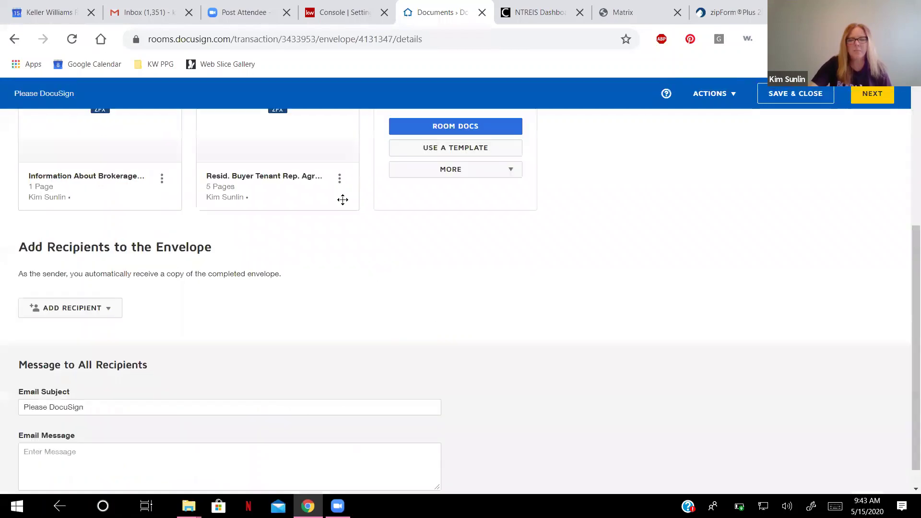
scroll(343, 200, up, 5)
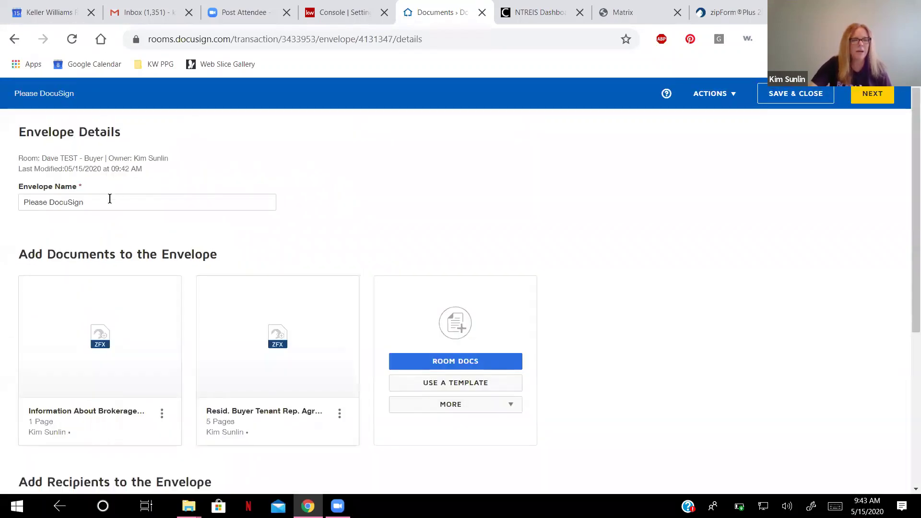
click(108, 201)
key(shift+Left)
key(shift+Left)
key(shift+Left)
key(shift+Left)
key(shift+Left)
key(shift+Left)
key(shift+Left)
key(shift+Left)
key(shift+Left)
key(shift+Left)
key(shift+Left)
key(shift+Left)
key(shift+Left)
key(shift+Left)
key(shift+Left)
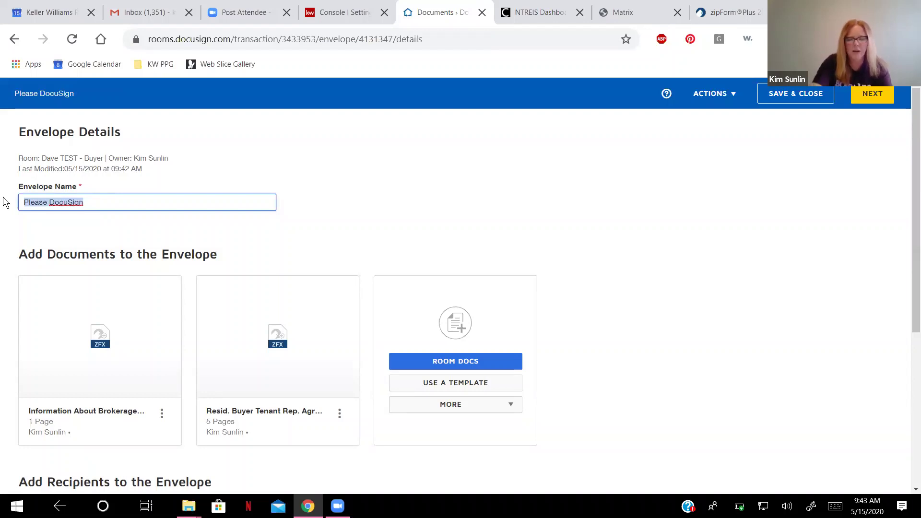
text(Buyer Te)
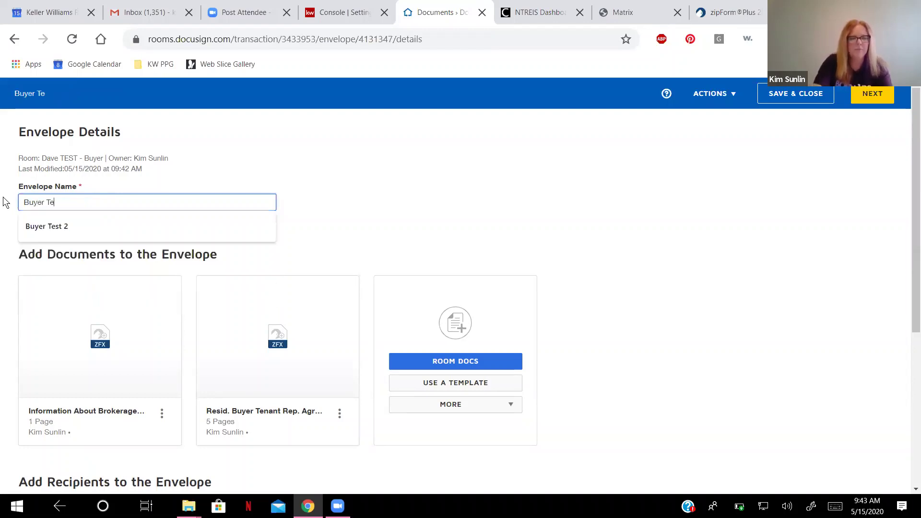
text(mplate 1)
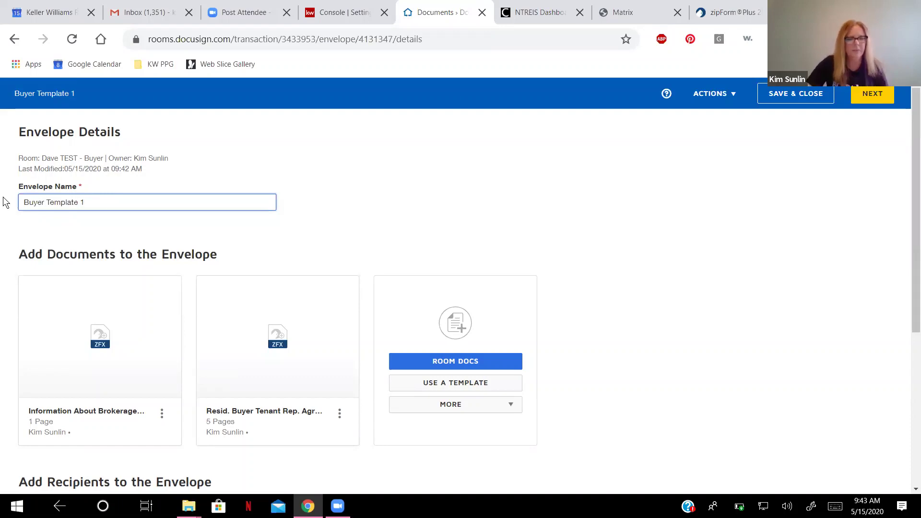
scroll(73, 247, down, 4)
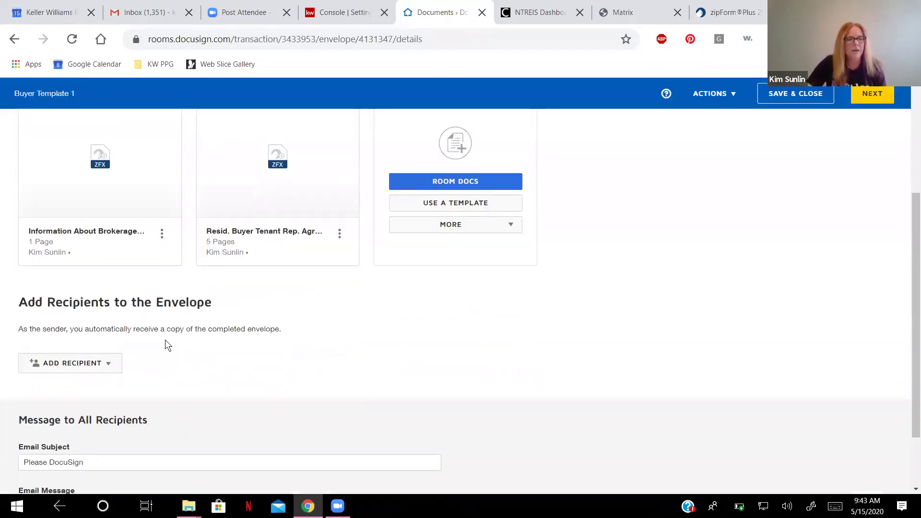
scroll(165, 339, up, 4)
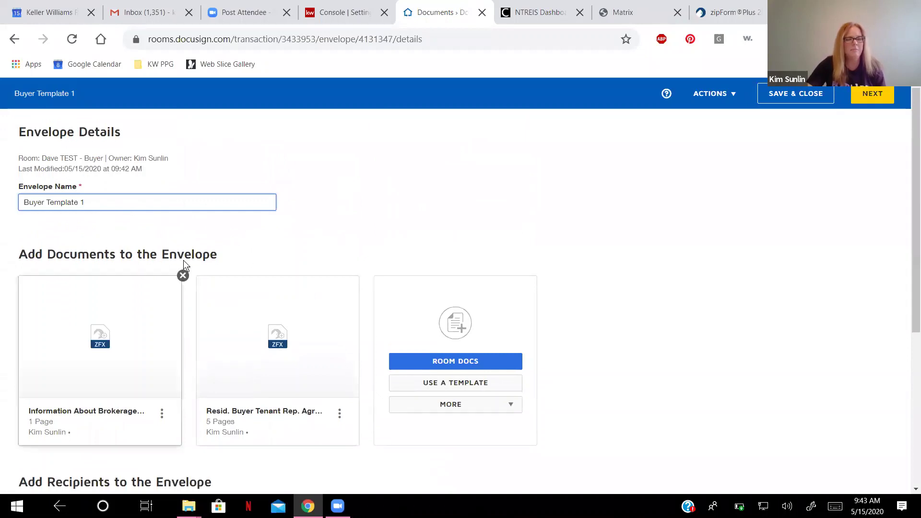
scroll(188, 253, down, 1)
mouse_move(278, 290)
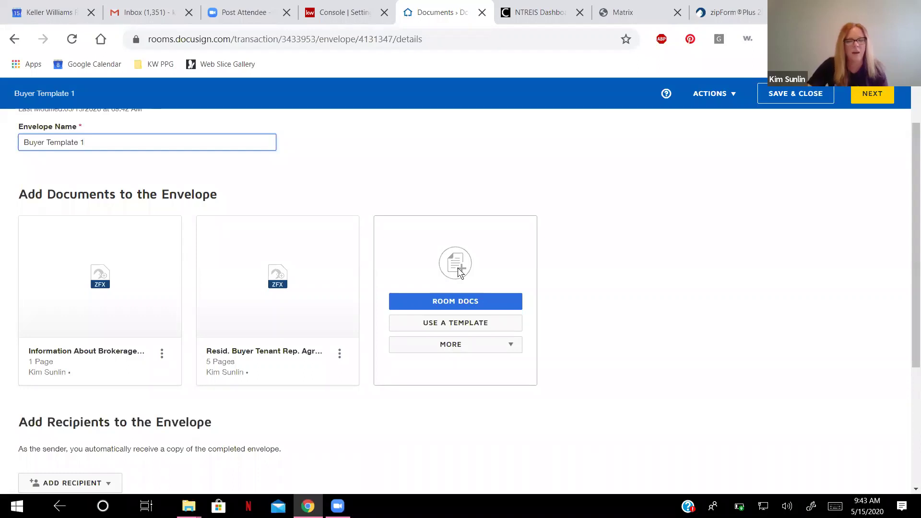
scroll(458, 268, down, 4)
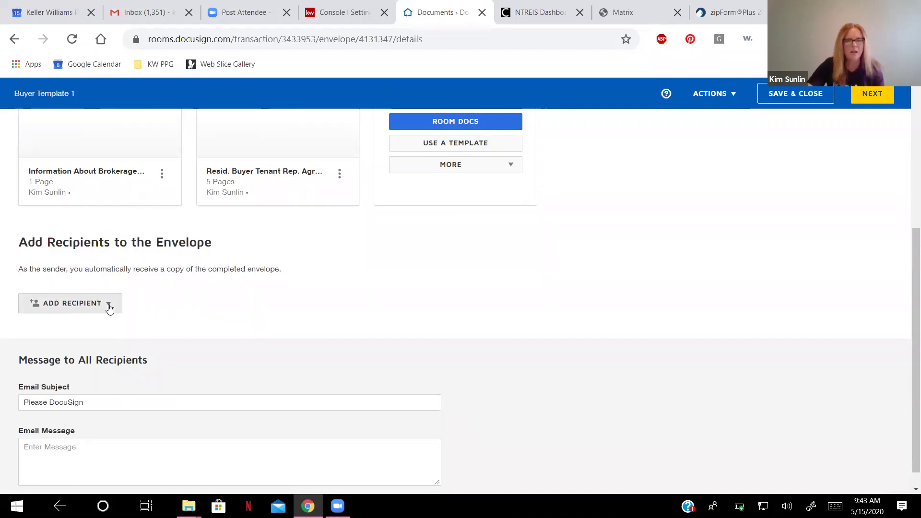
Add the pre-tagged role 'buyer one' as a Needs to Sign recipient assigned to the test buyer contact.
click(109, 306)
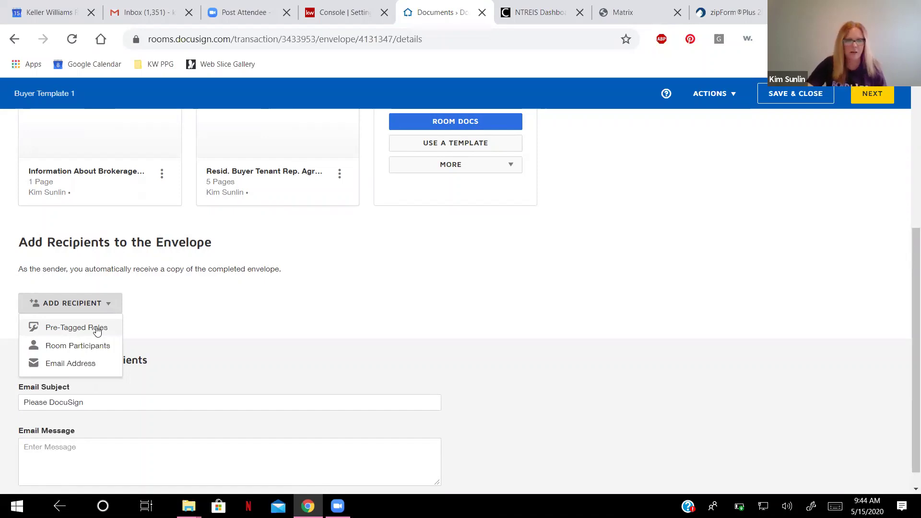
click(98, 329)
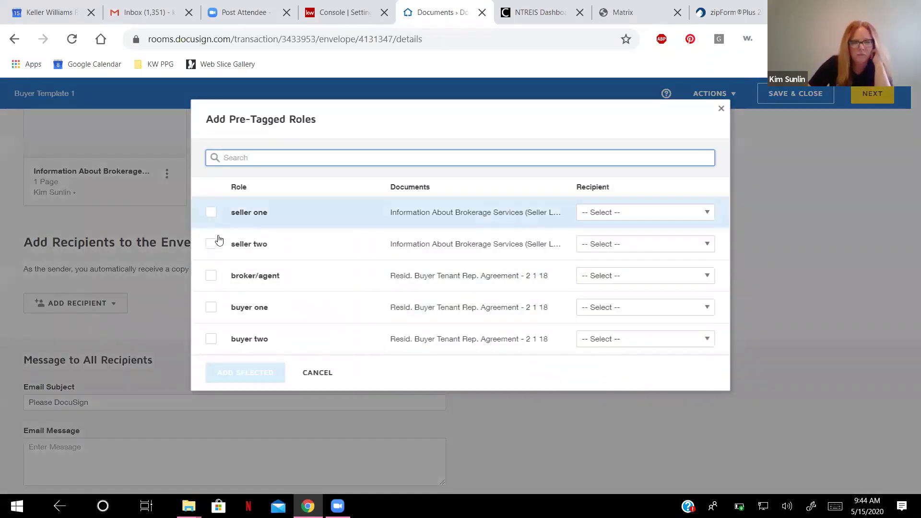
click(211, 307)
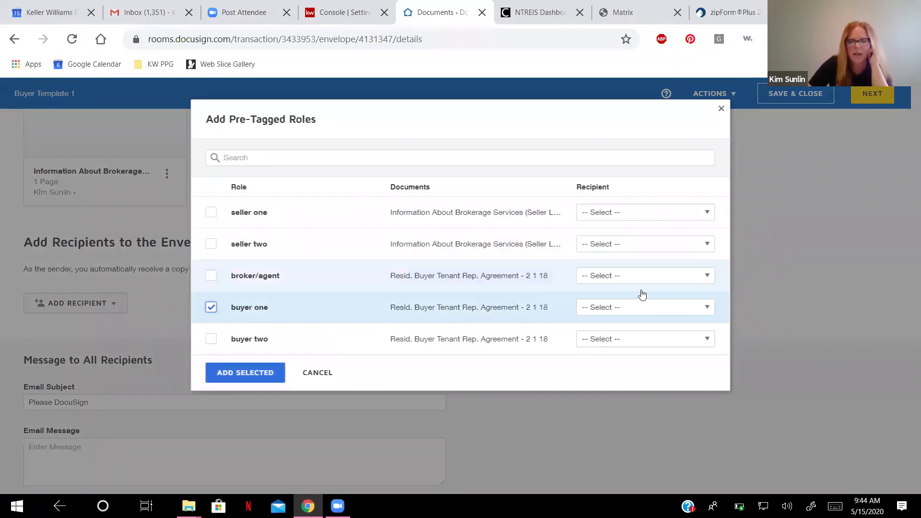
click(706, 309)
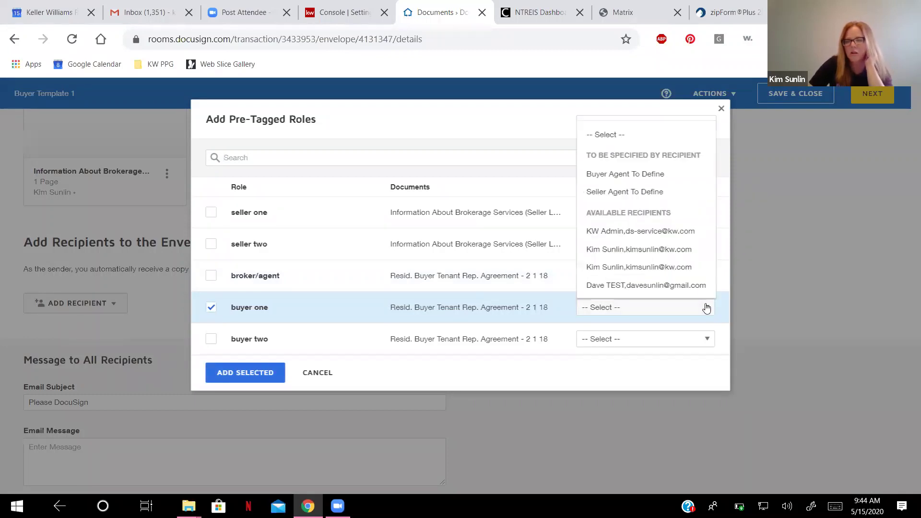
click(691, 285)
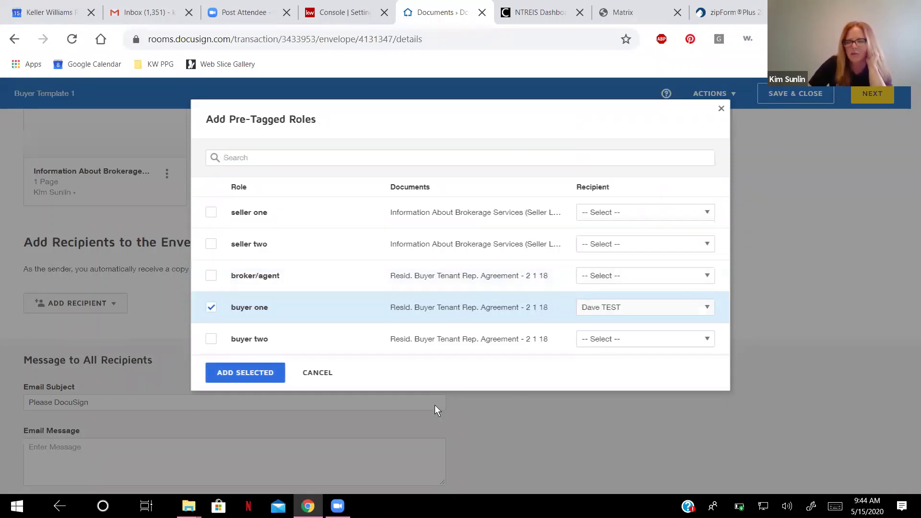
click(247, 376)
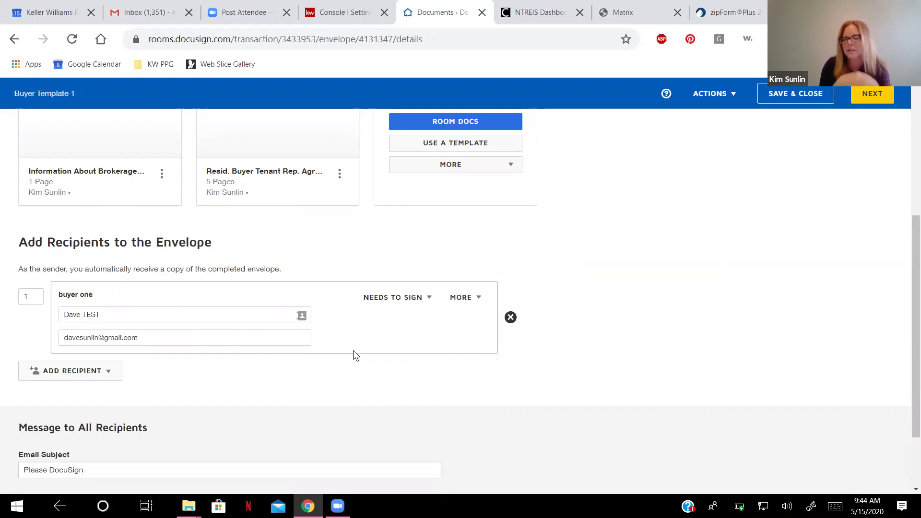
scroll(353, 353, down, 1)
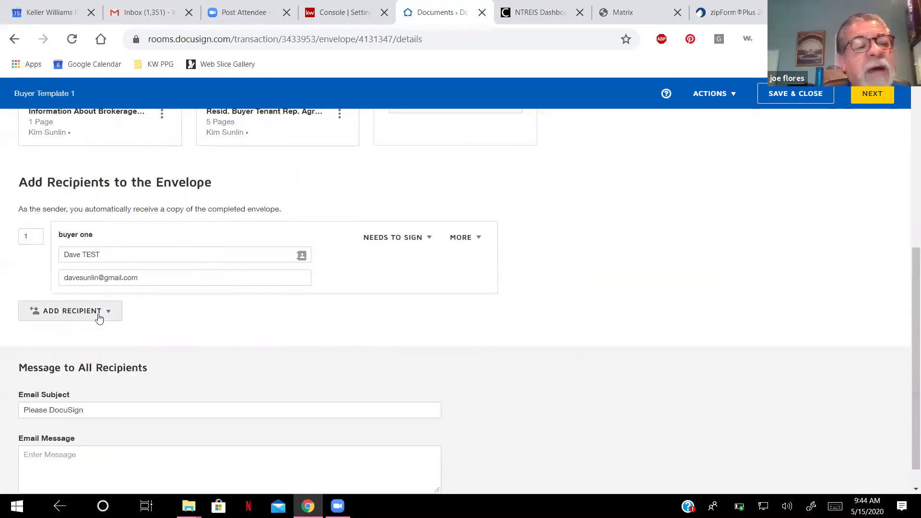
scroll(593, 289, up, 1)
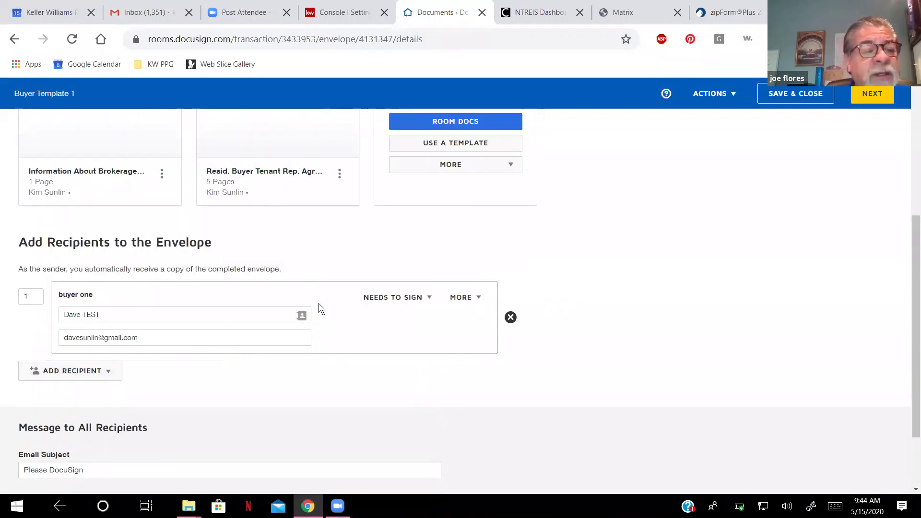
Add the agent as a second recipient by email, set to Receives a Copy.
click(108, 374)
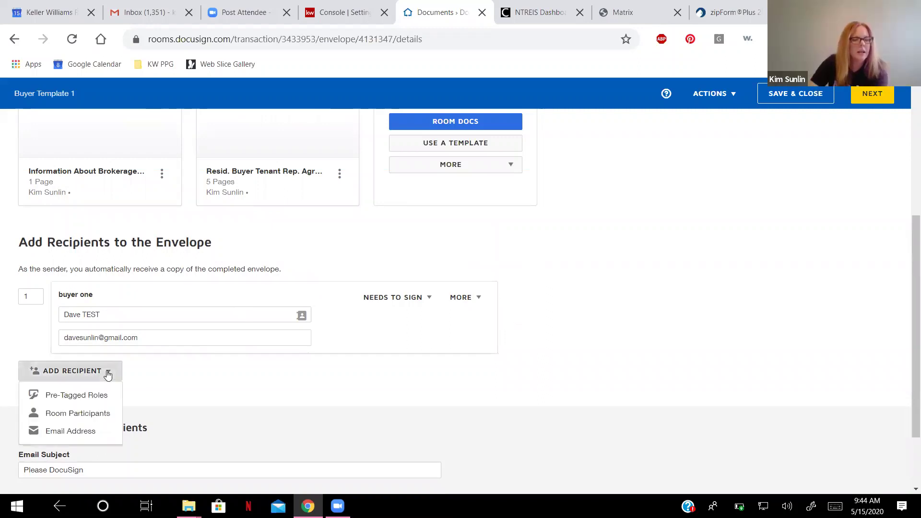
click(92, 435)
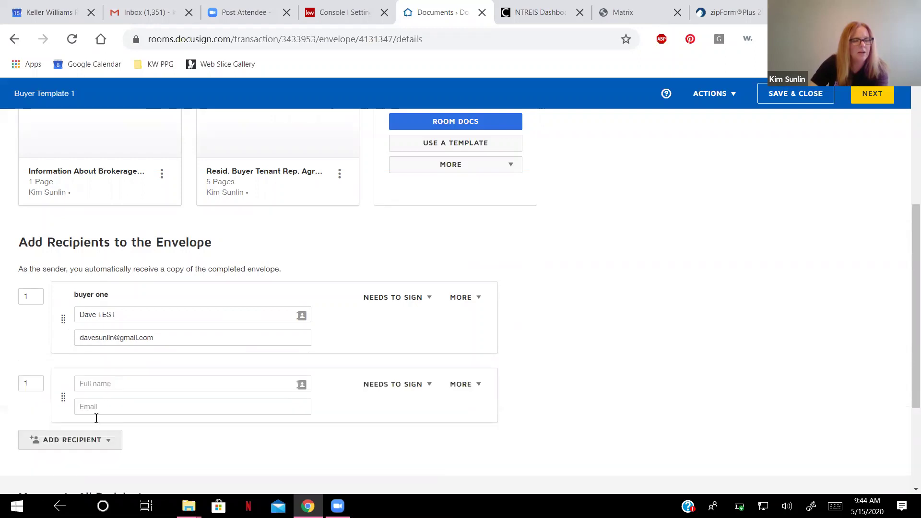
click(115, 383)
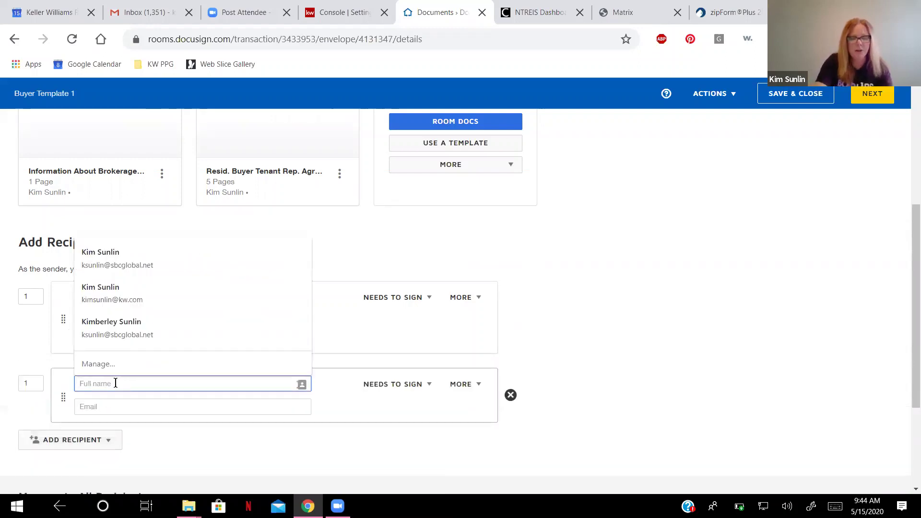
text(kim)
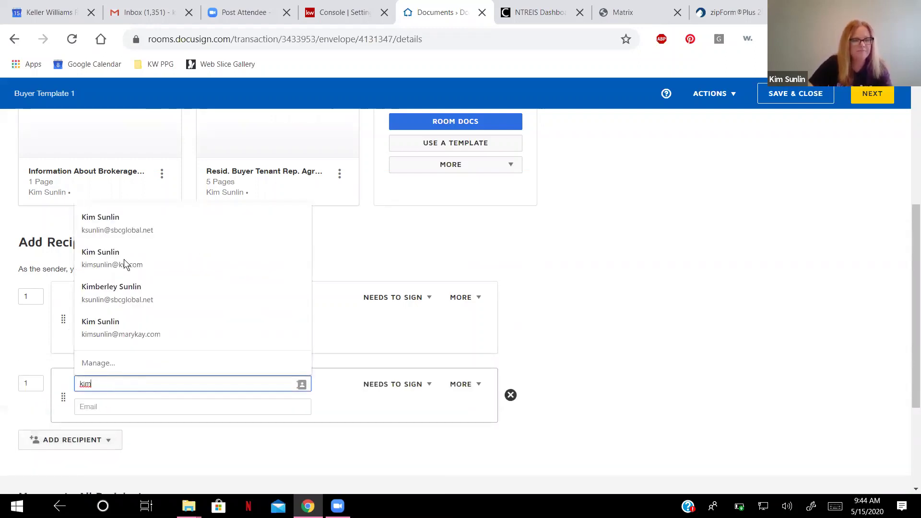
click(123, 259)
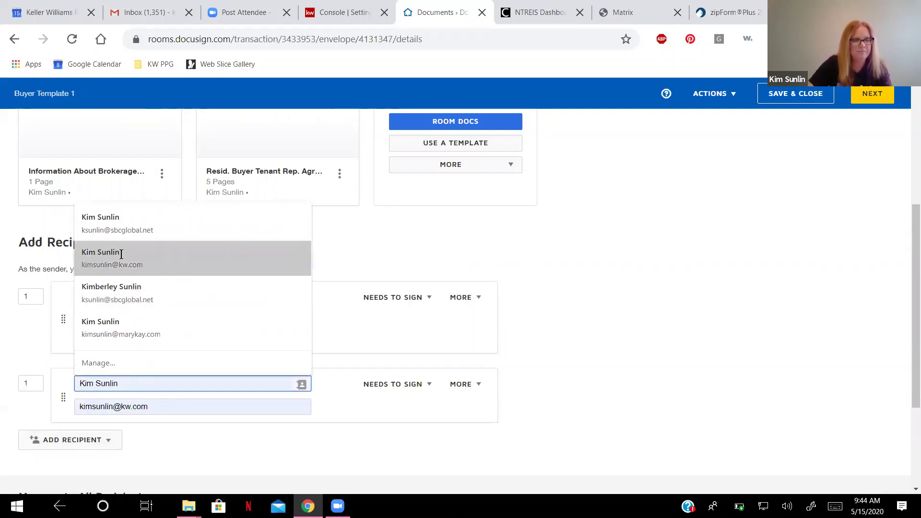
click(429, 391)
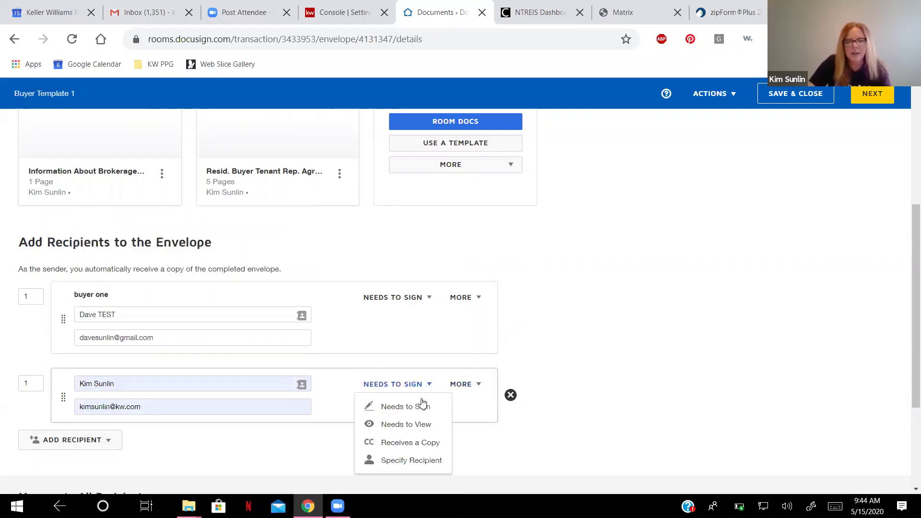
click(418, 442)
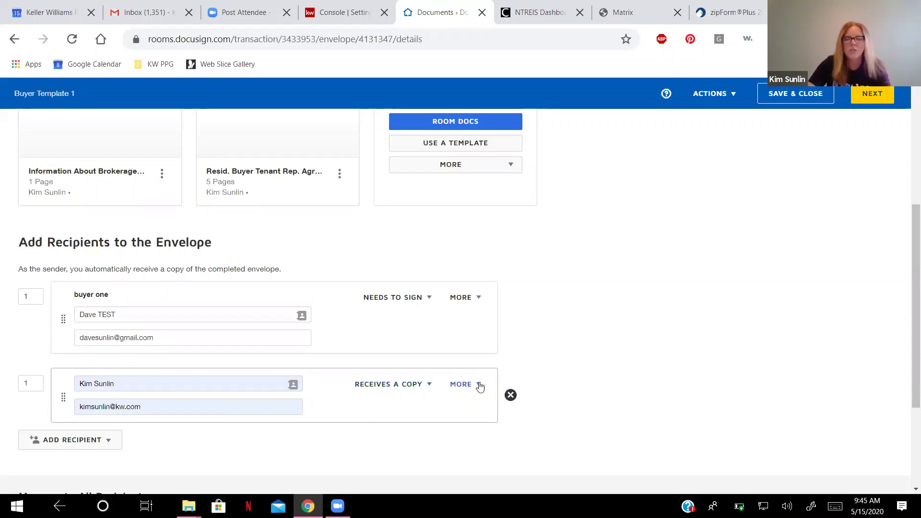
Write a private message for the copy recipient and collapse it to 'Private message added'.
click(479, 387)
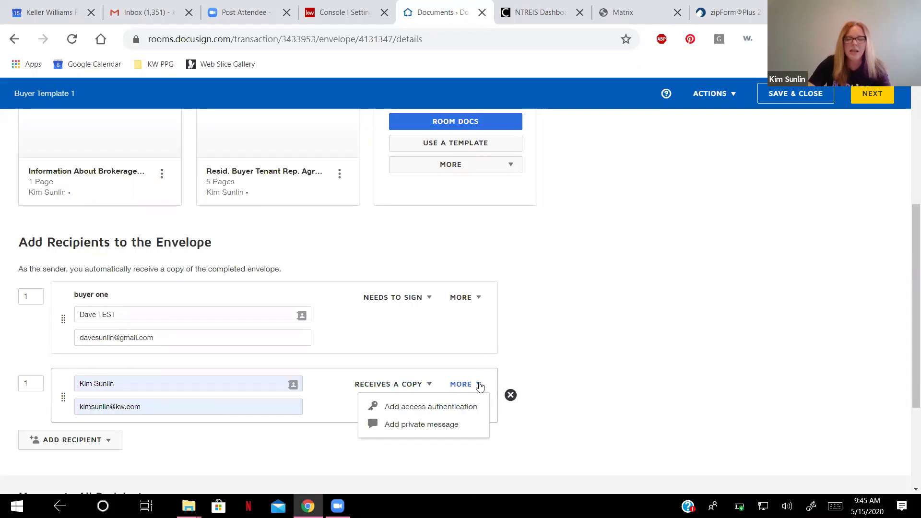
click(422, 425)
click(273, 474)
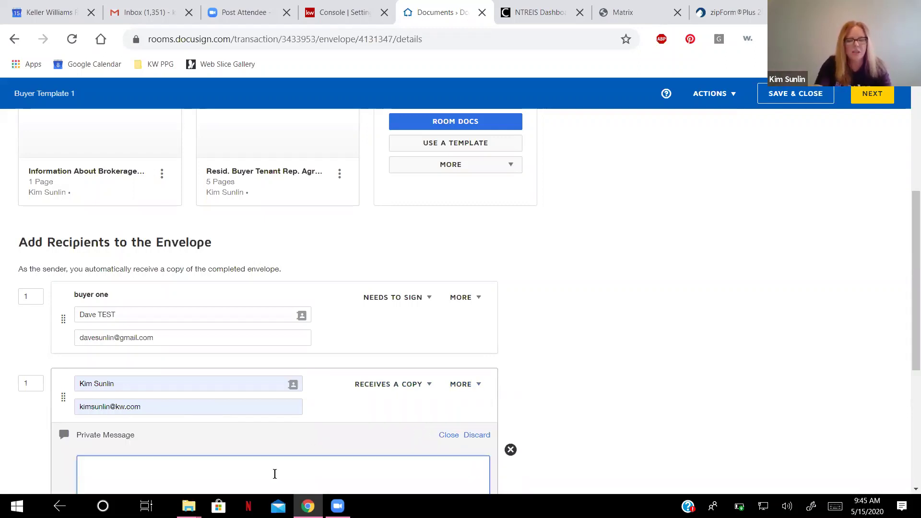
text(Hey Marcia)
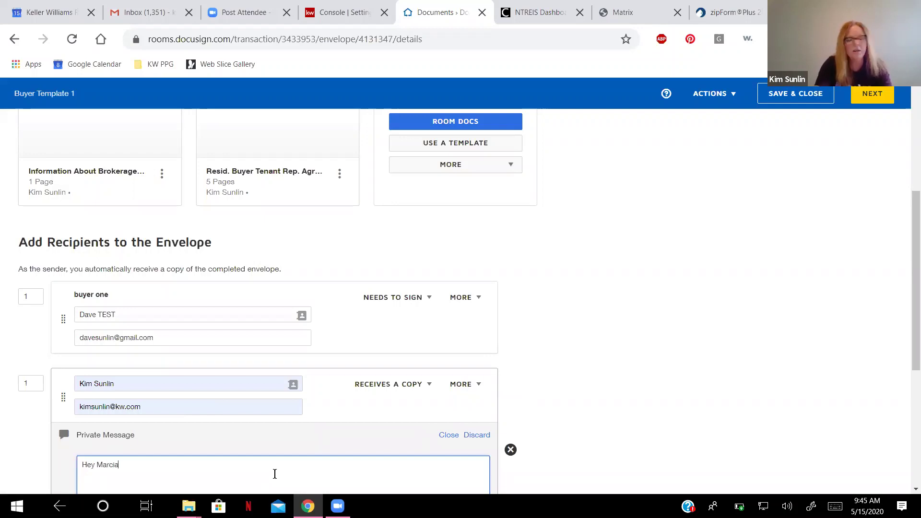
text(lsdkj;alsdkjsd;lkjdlk)
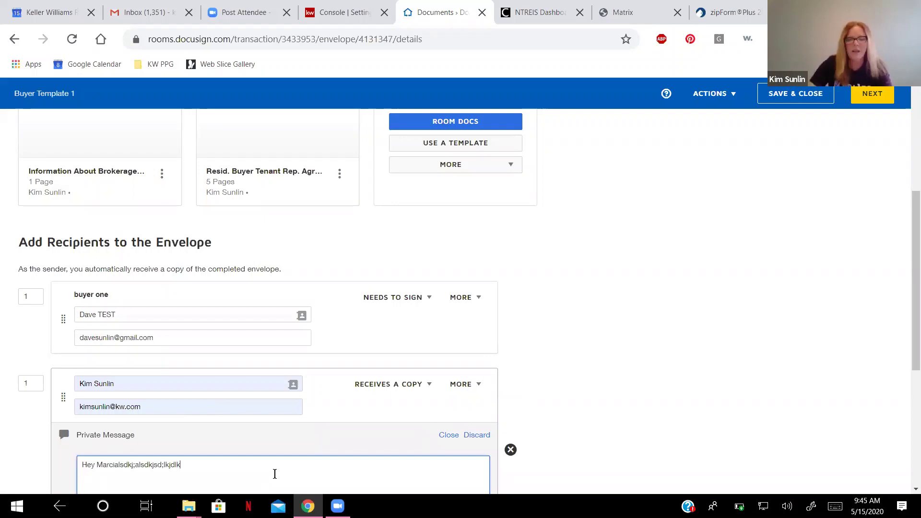
scroll(308, 445, down, 4)
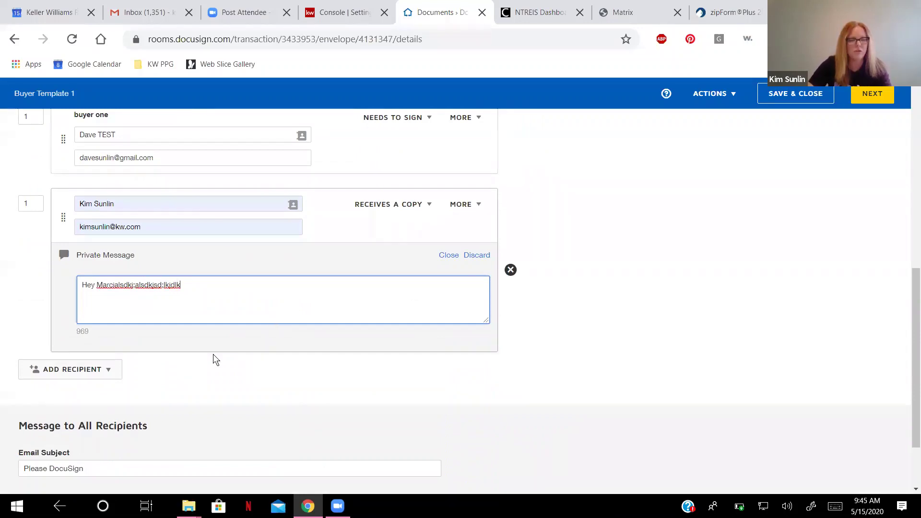
scroll(212, 359, down, 2)
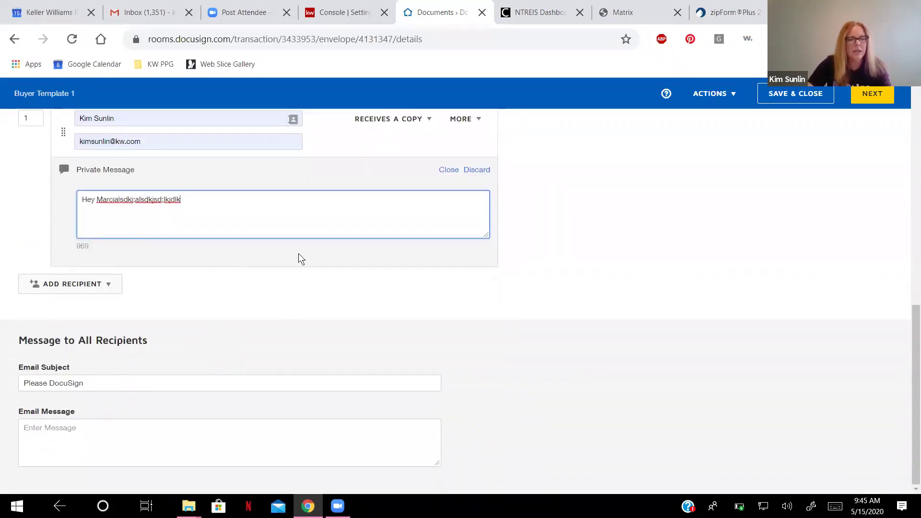
click(145, 355)
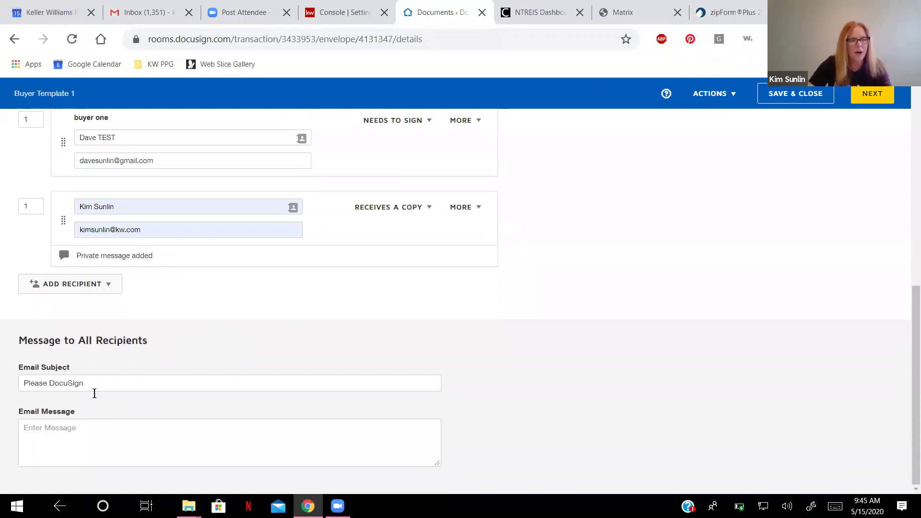
scroll(115, 459, up, 1)
scroll(109, 401, down, 1)
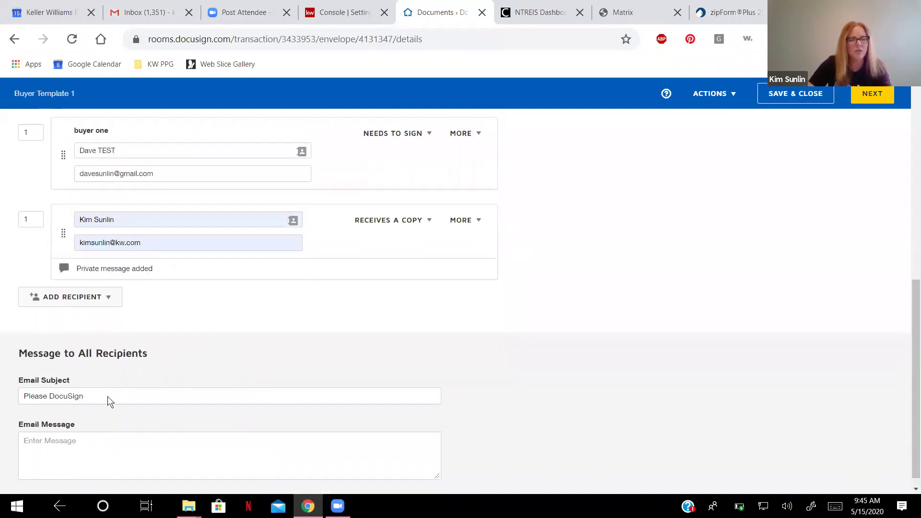
Set the email subject to 'Buyer Rep Docs' and write a message asking the buyer to sign.
click(109, 385)
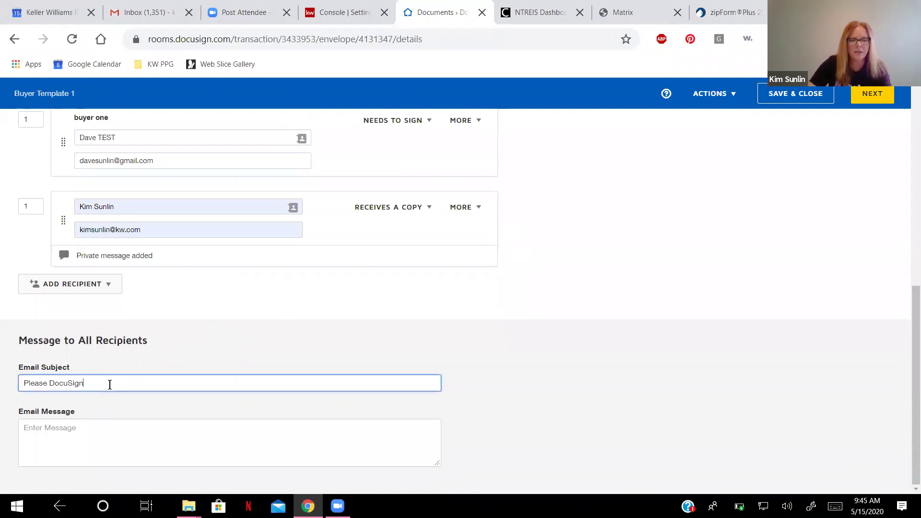
key(BackSpace)
key(BackSpace)
key(BackSpace)
key(BackSpace)
key(BackSpace)
key(BackSpace)
key(BackSpace)
key(BackSpace)
key(BackSpace)
key(BackSpace)
key(BackSpace)
key(BackSpace)
key(BackSpace)
key(BackSpace)
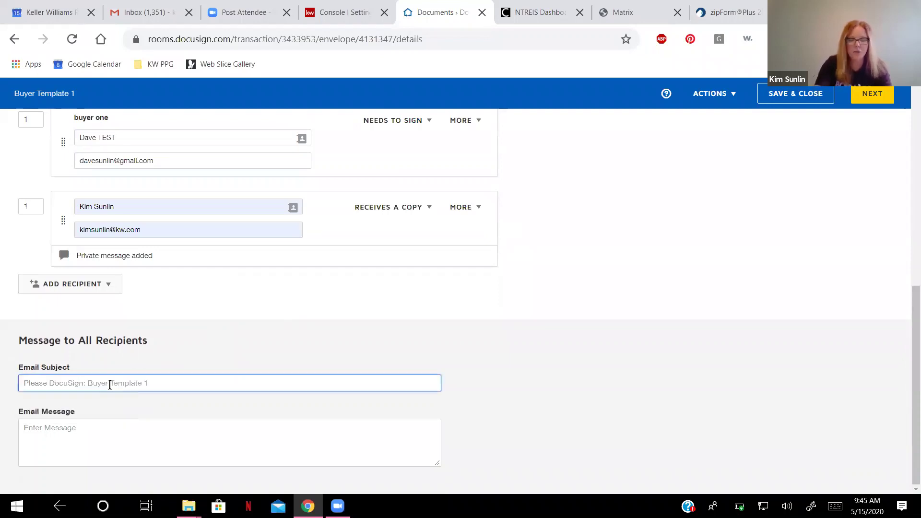
text(Buyer R)
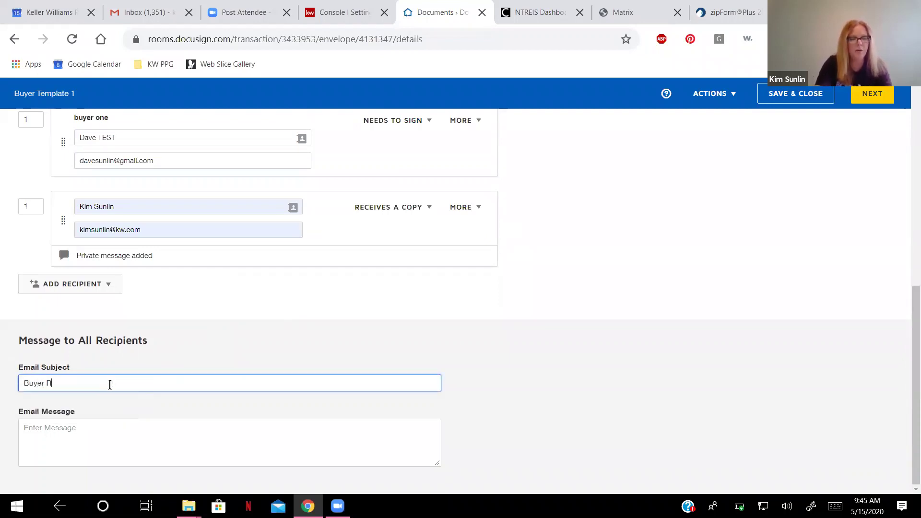
text(Ep )
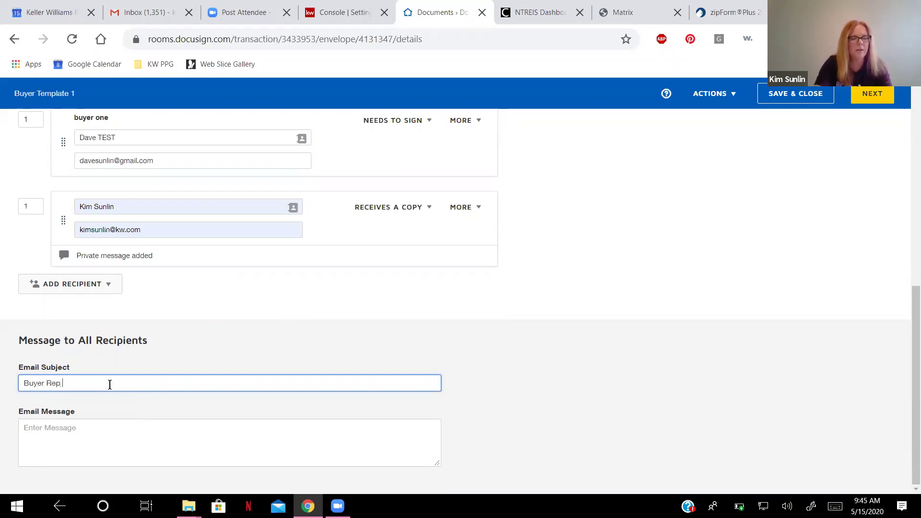
text(Docs)
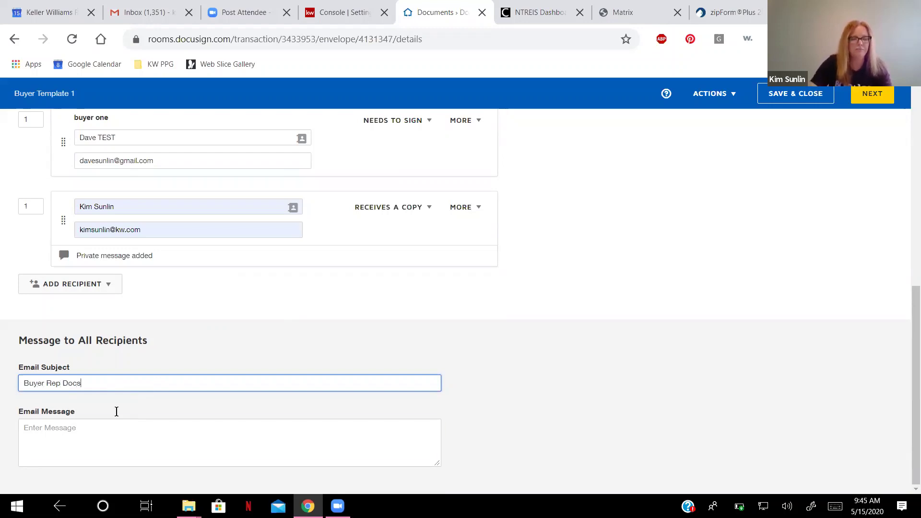
key(Tab)
text(Hi DAv)
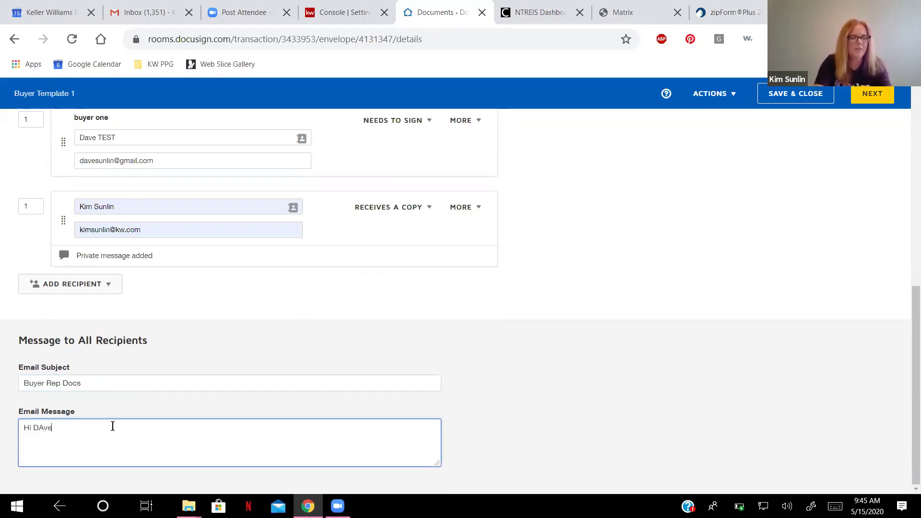
text(e!  Please sign documents.  IF you)
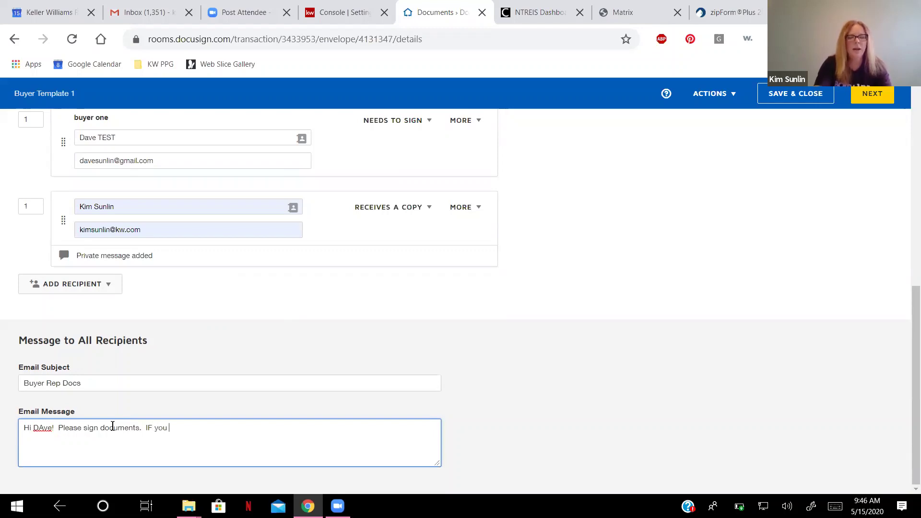
text(have any q)
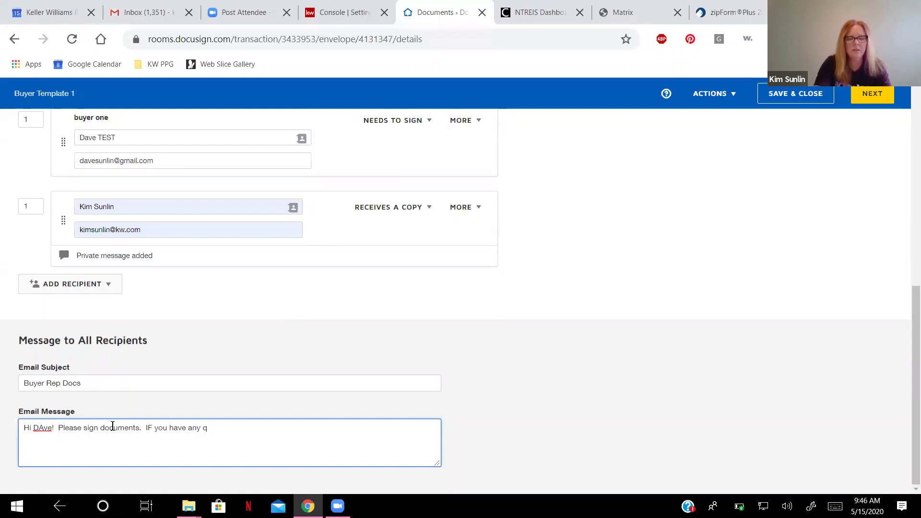
text(uestions, let me know.)
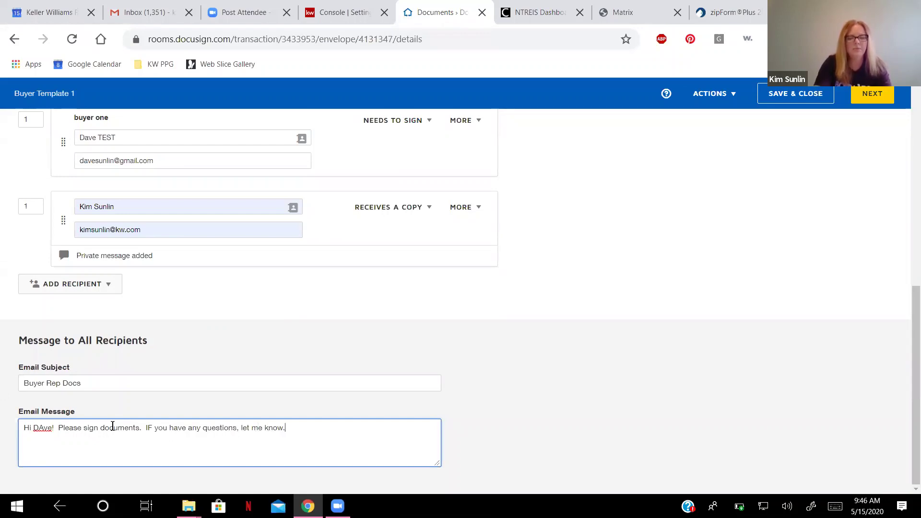
text(  Kim)
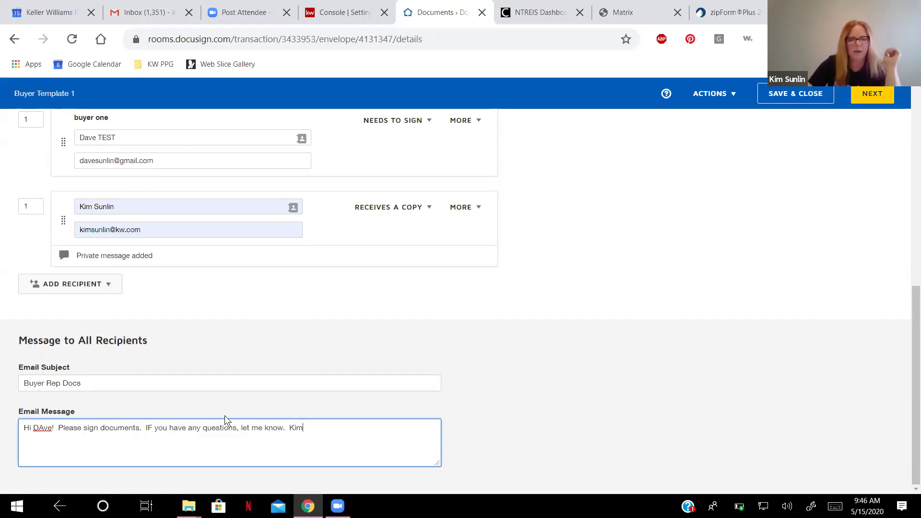
scroll(434, 338, up, 3)
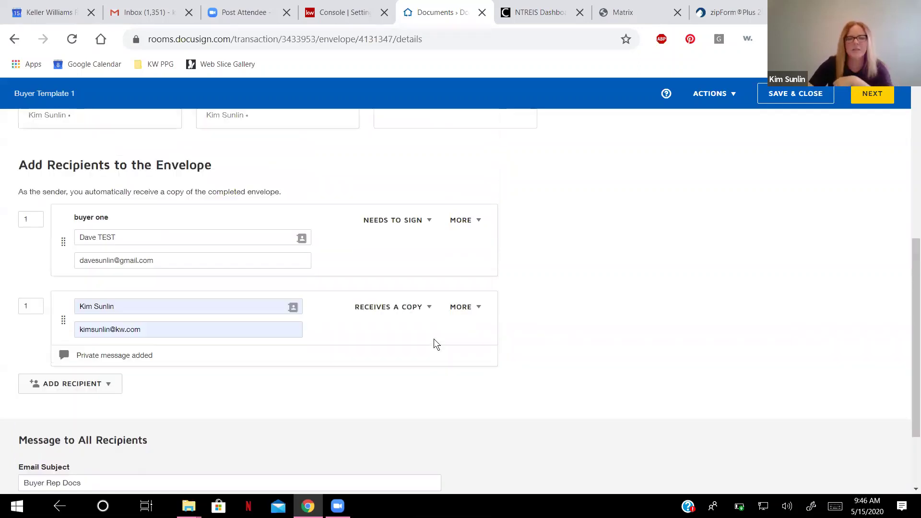
scroll(595, 350, up, 6)
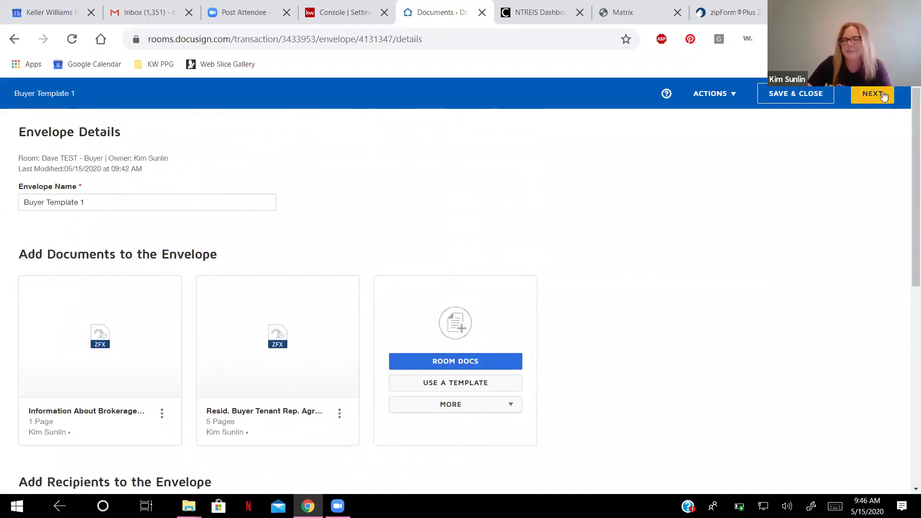
scroll(134, 383, down, 6)
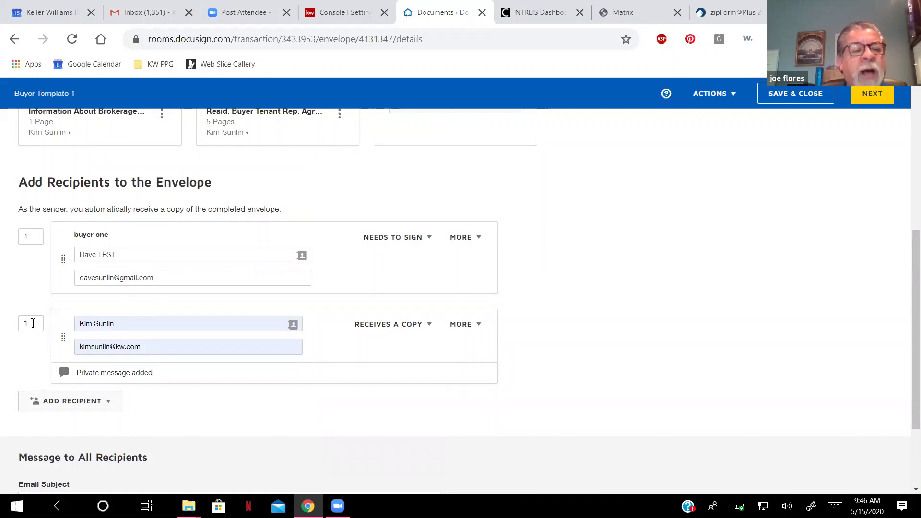
Change the copy recipient's routing order to 2, after the buyer signer at 1.
drag(30, 323, 17, 325)
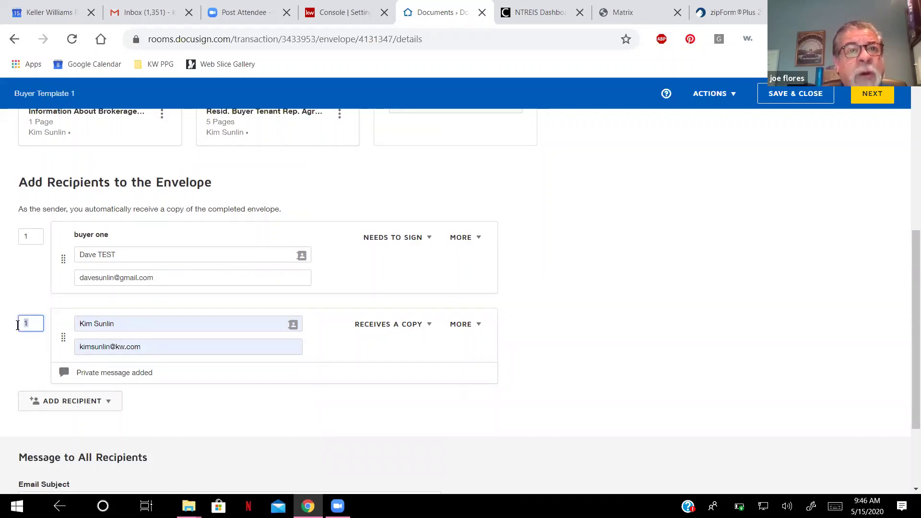
text(2)
click(28, 276)
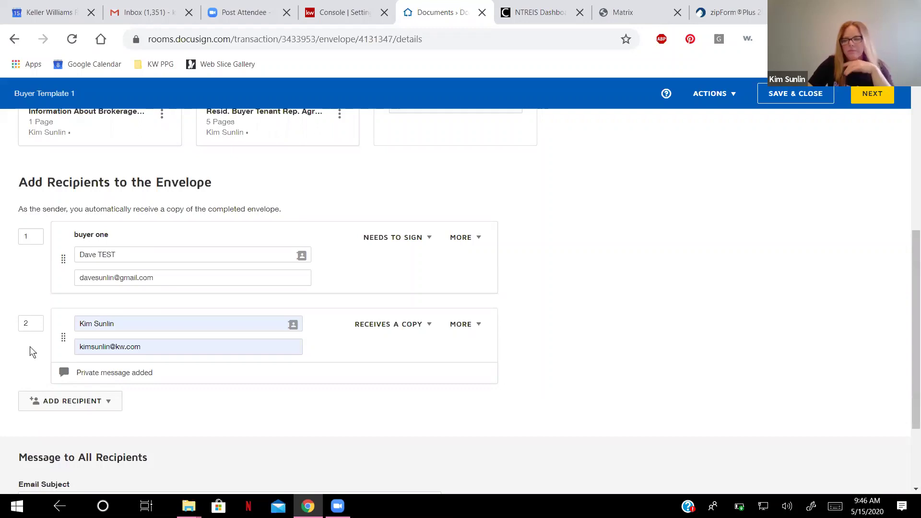
click(26, 324)
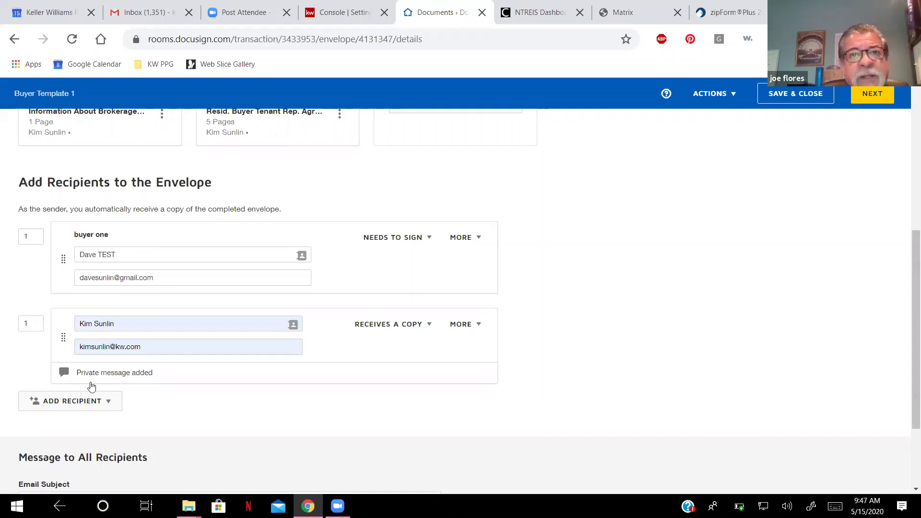
click(190, 408)
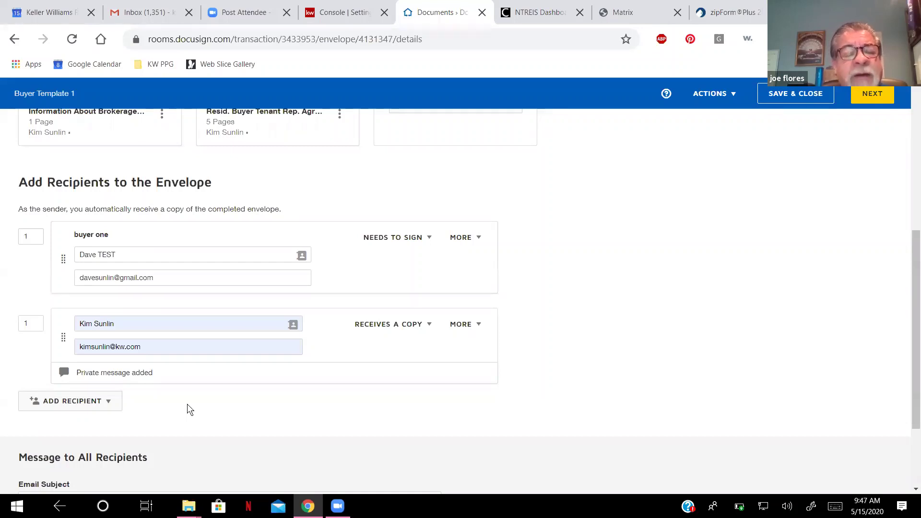
click(21, 326)
text(2)
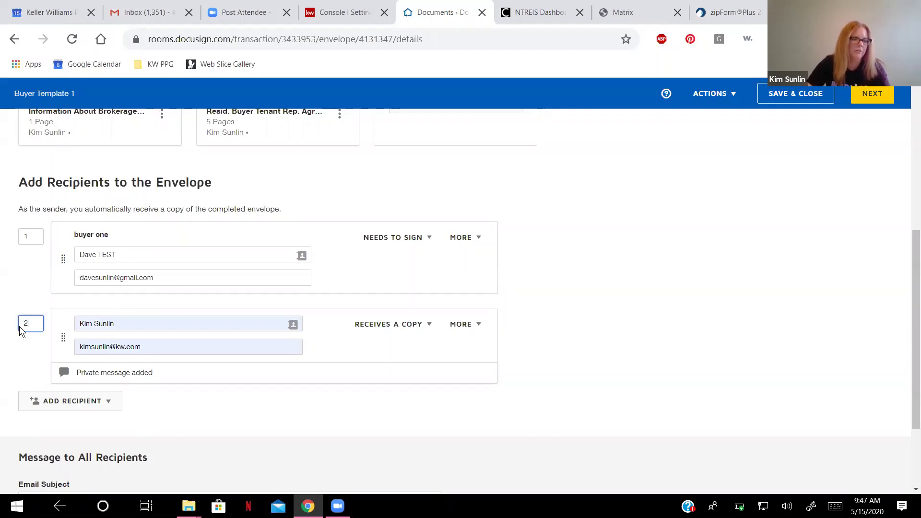
click(24, 356)
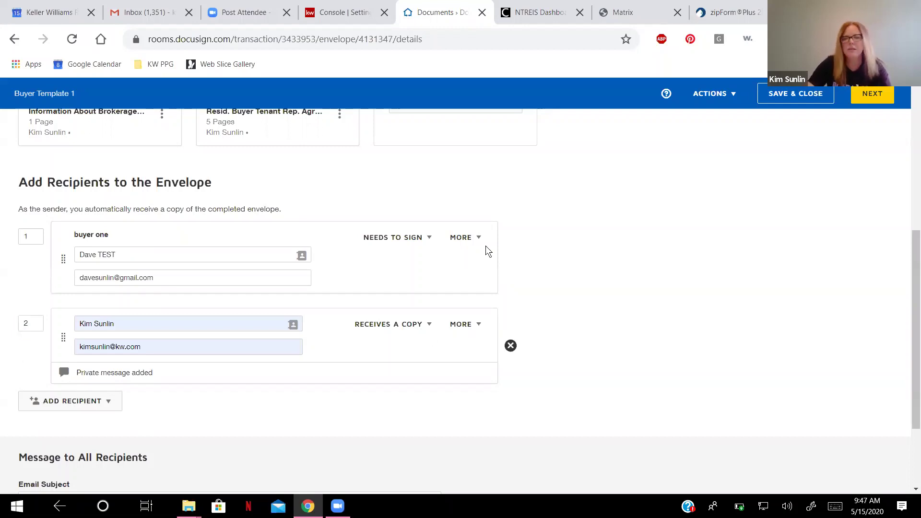
scroll(706, 215, up, 1)
scroll(707, 215, up, 4)
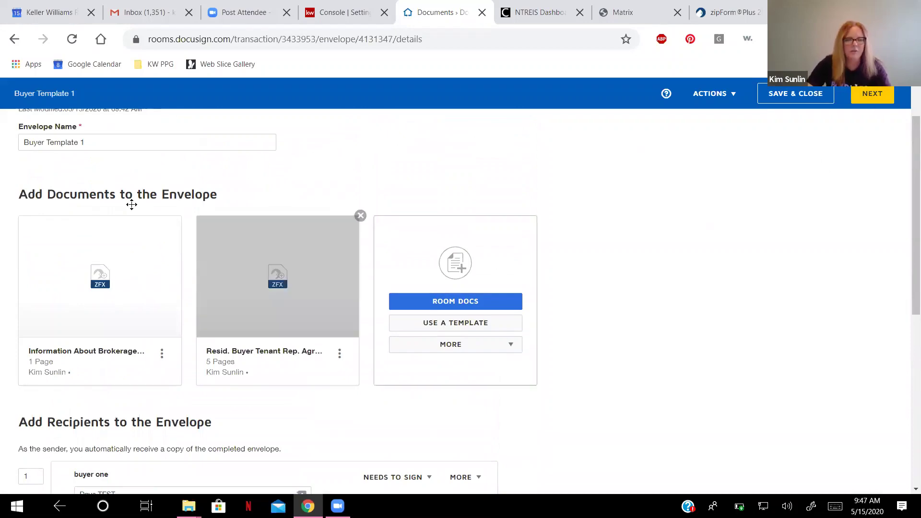
scroll(445, 362, down, 6)
scroll(537, 337, down, 1)
scroll(557, 324, up, 9)
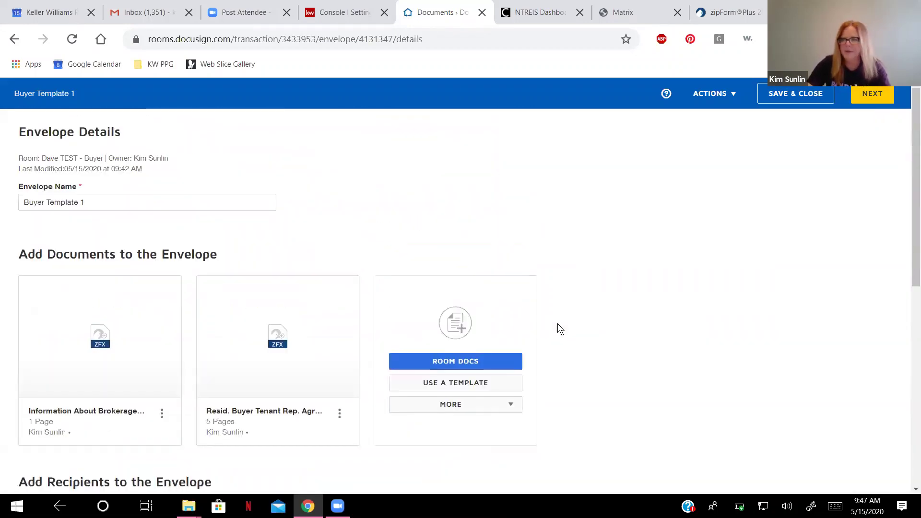
Continue to the field-placement editor and bring the brokerage services page into view.
click(876, 102)
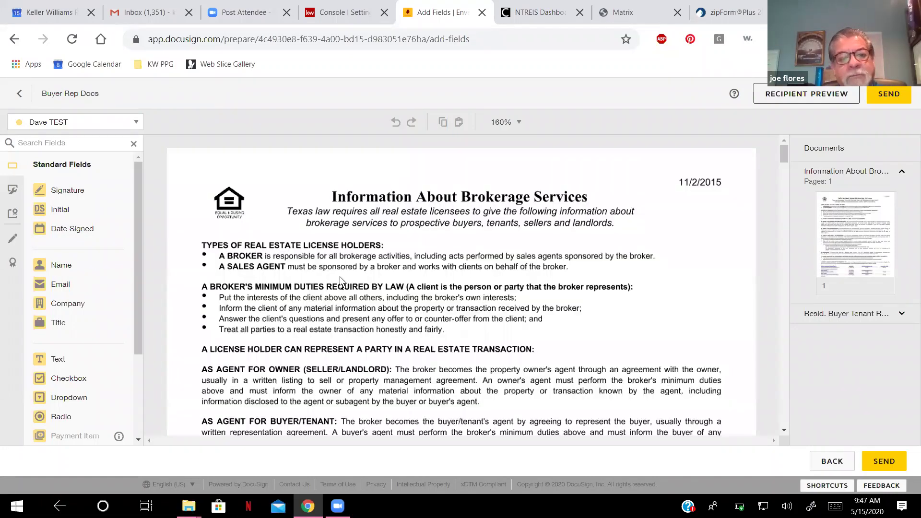
scroll(340, 276, down, 5)
scroll(340, 277, down, 10)
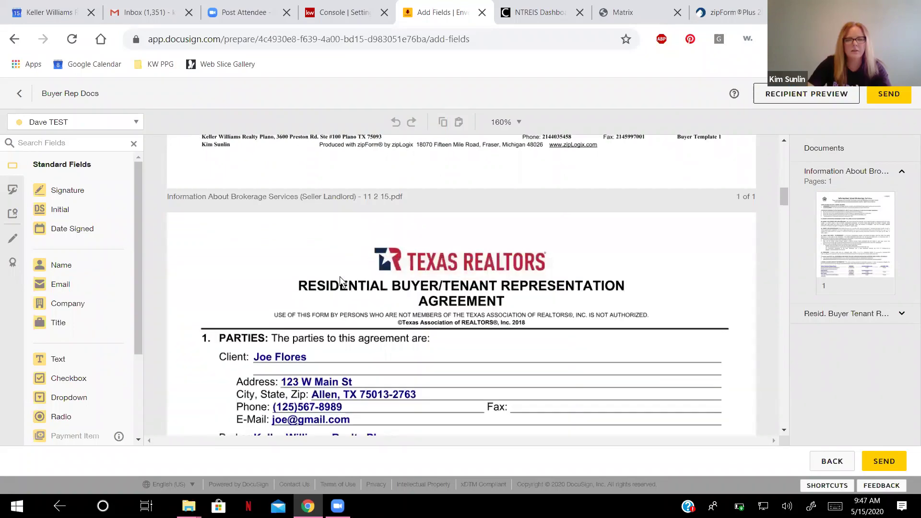
scroll(339, 276, down, 5)
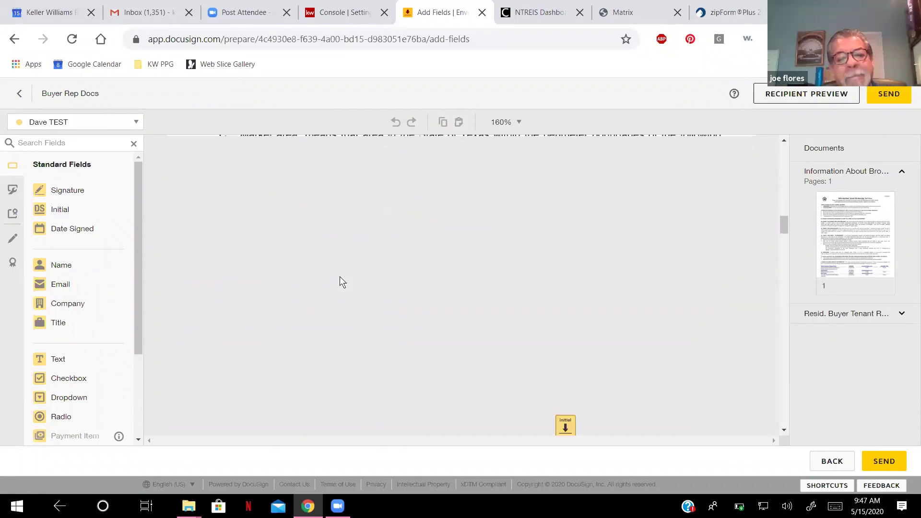
scroll(340, 276, up, 5)
scroll(339, 276, up, 5)
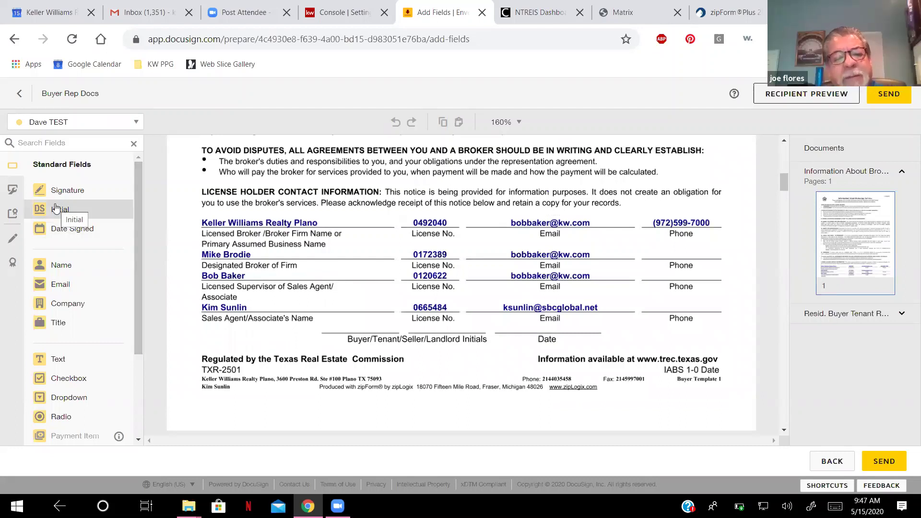
Place a shrunken Initial field on the Buyer/Tenant/Seller/Landlord Initials line.
mouse_move(56, 207)
mouse_down()
mouse_move(161, 245)
mouse_move(240, 300)
mouse_move(336, 301)
mouse_move(43, 192)
mouse_move(46, 204)
mouse_move(273, 252)
mouse_move(346, 319)
mouse_move(322, 300)
mouse_up()
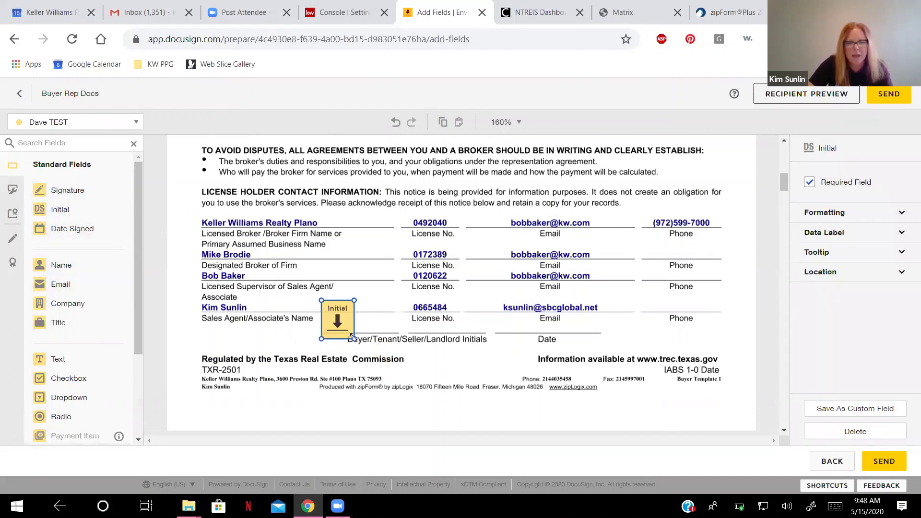
drag(353, 338, 332, 318)
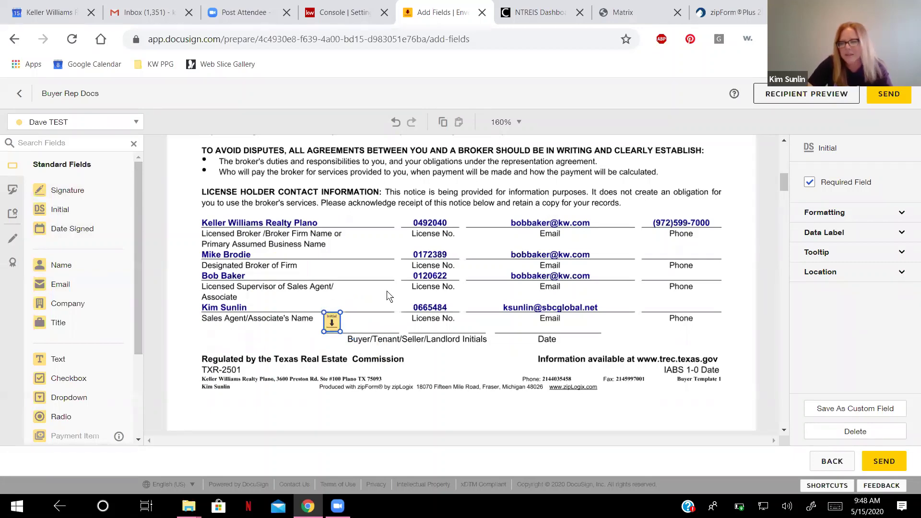
click(387, 290)
scroll(387, 290, down, 2)
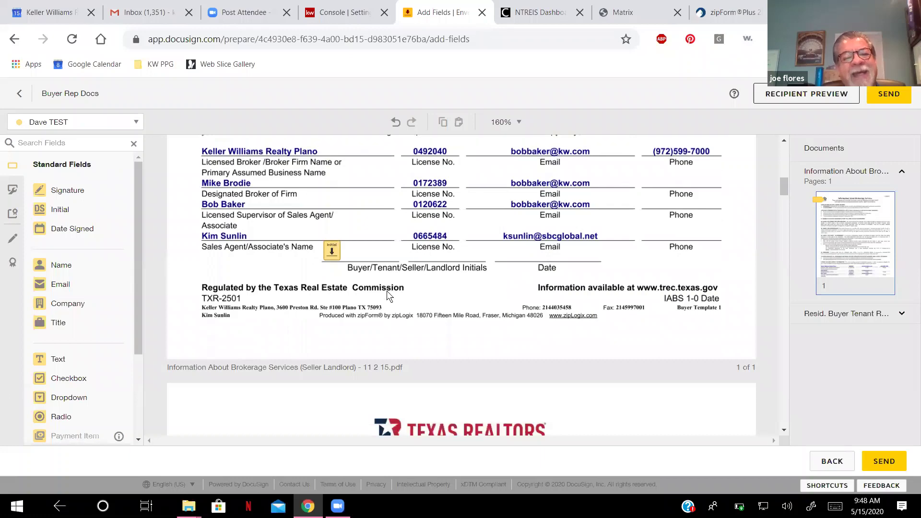
scroll(386, 291, down, 3)
scroll(387, 291, down, 14)
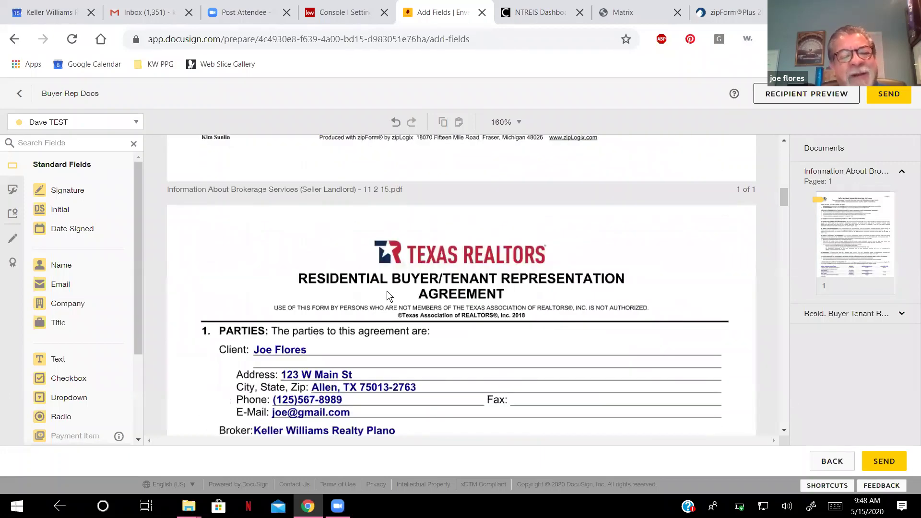
scroll(386, 290, down, 6)
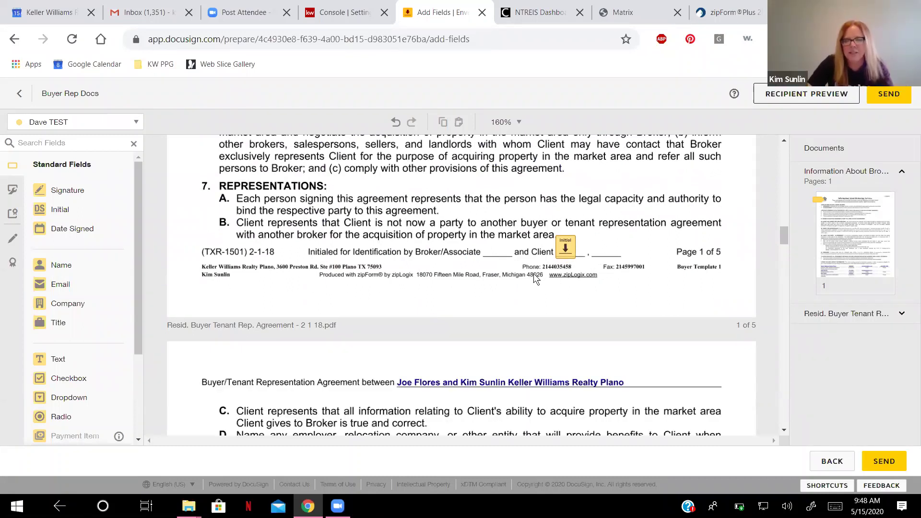
scroll(534, 275, down, 5)
scroll(535, 278, down, 10)
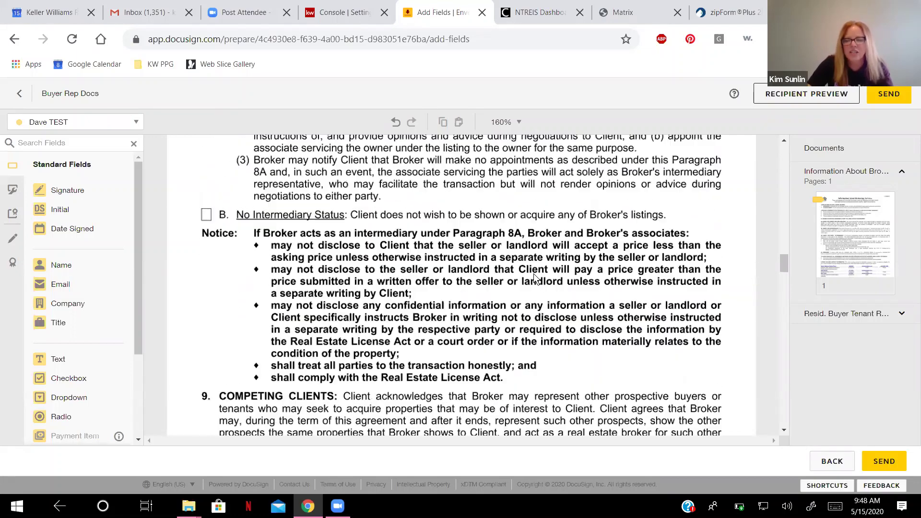
scroll(535, 278, down, 8)
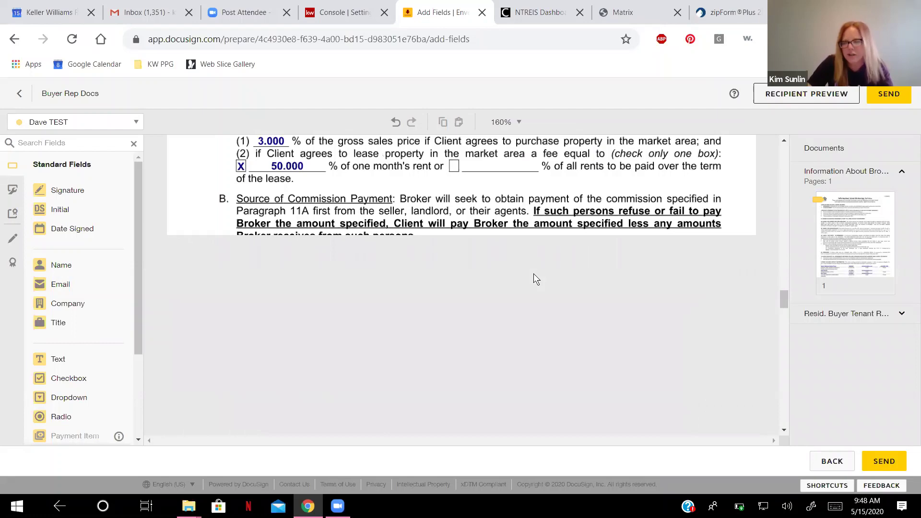
scroll(534, 276, down, 1)
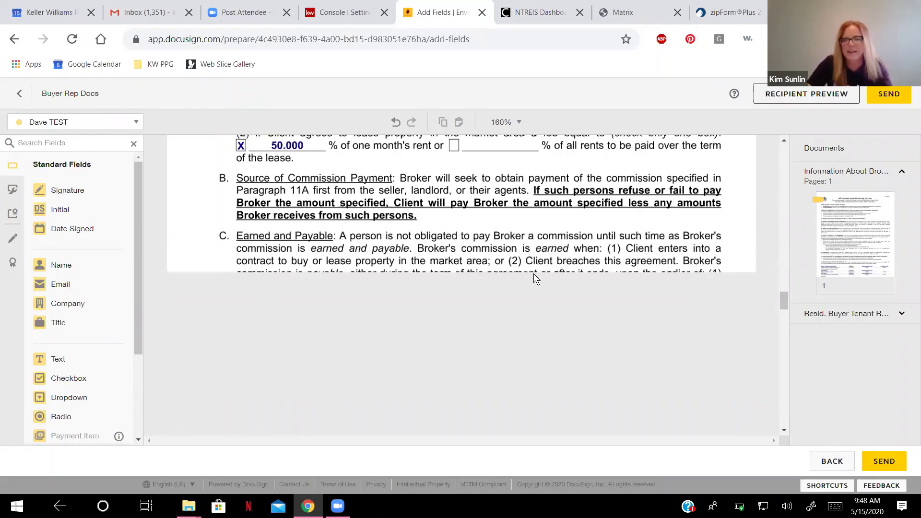
scroll(534, 274, down, 3)
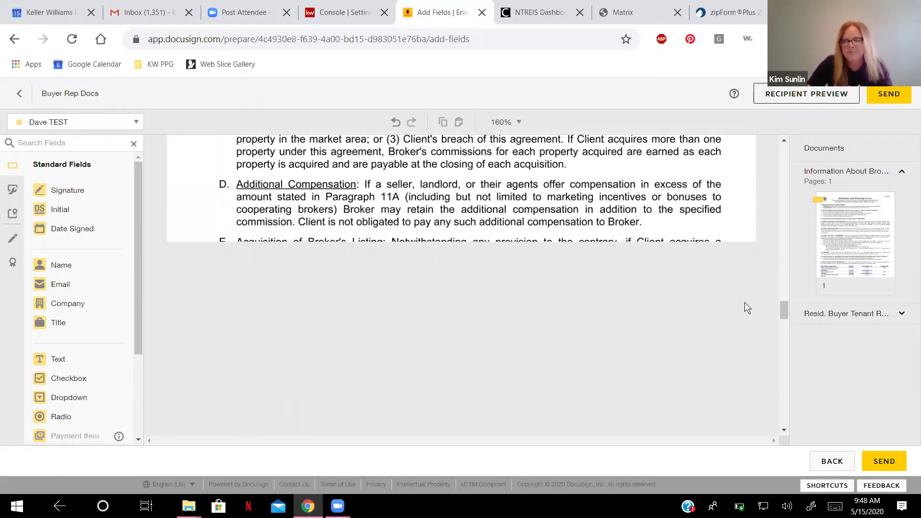
scroll(565, 201, down, 5)
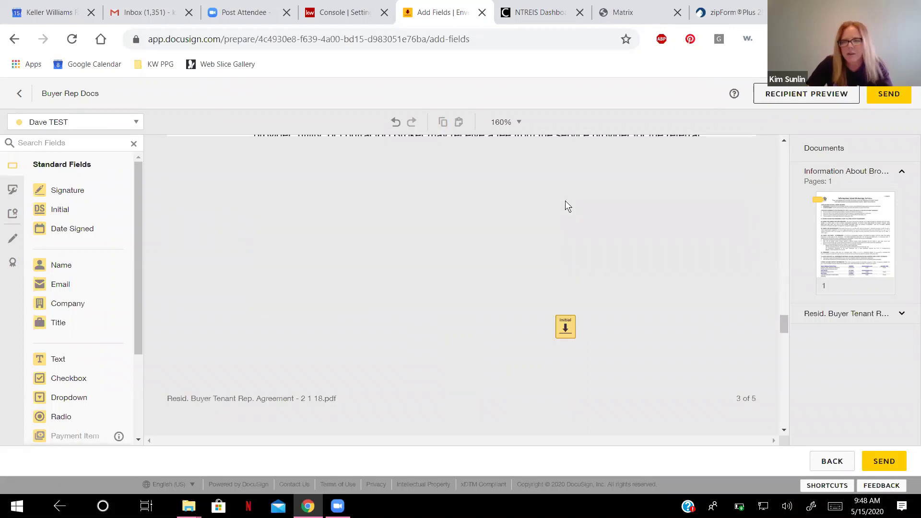
scroll(565, 200, down, 20)
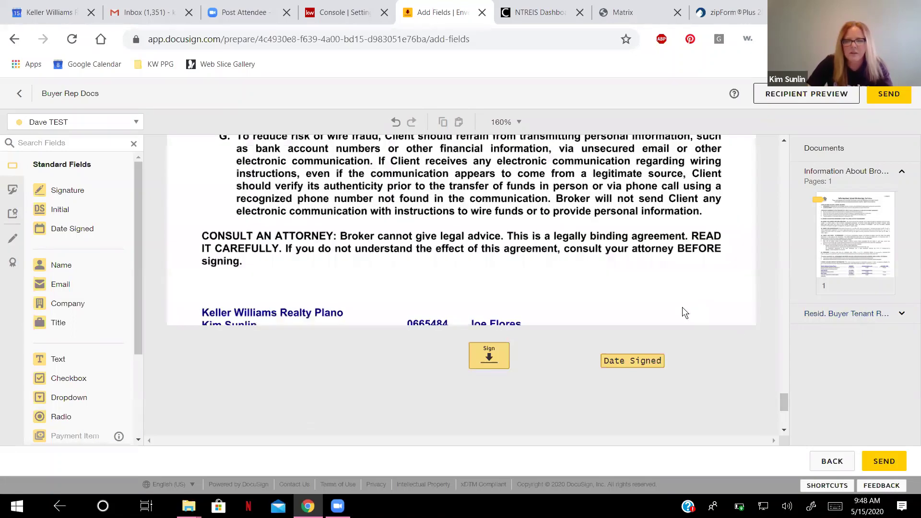
scroll(457, 242, down, 1)
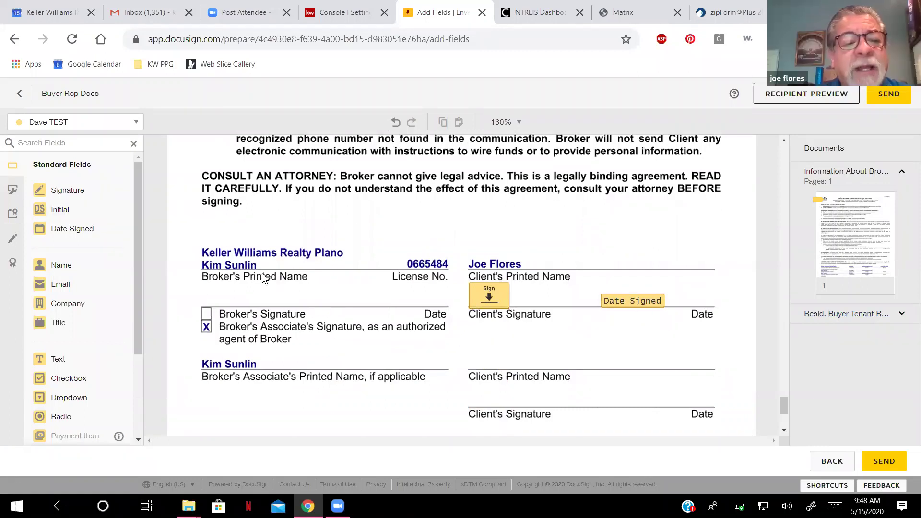
click(136, 122)
click(162, 121)
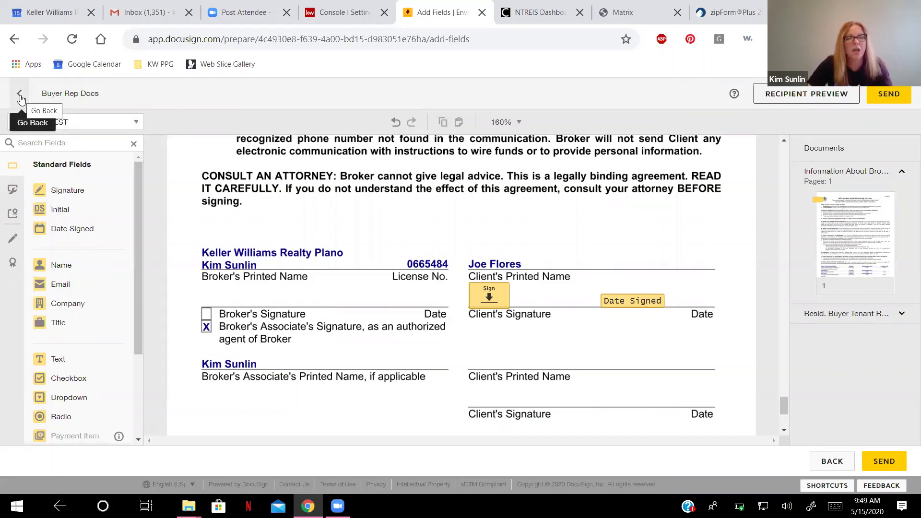
Back on envelope details, switch recipient 2 from Receives a Copy to Needs to Sign, and reopen field placement.
click(21, 97)
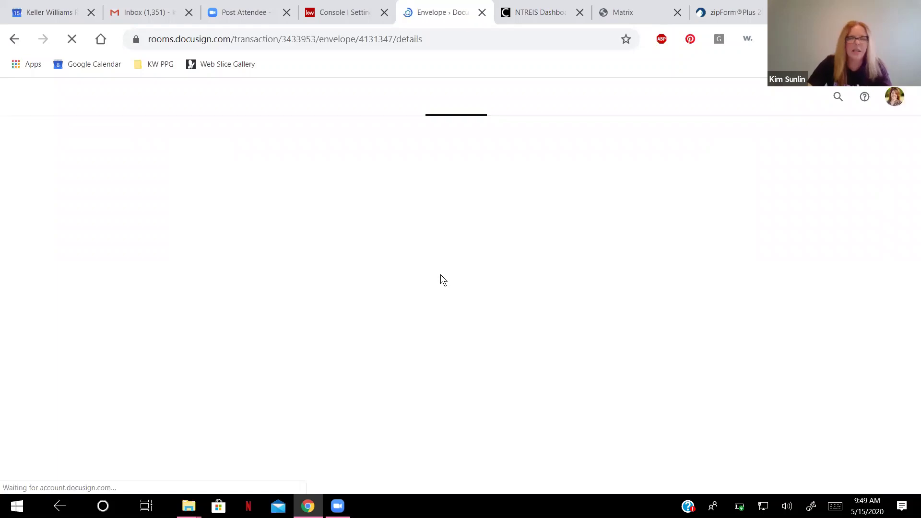
scroll(417, 303, down, 6)
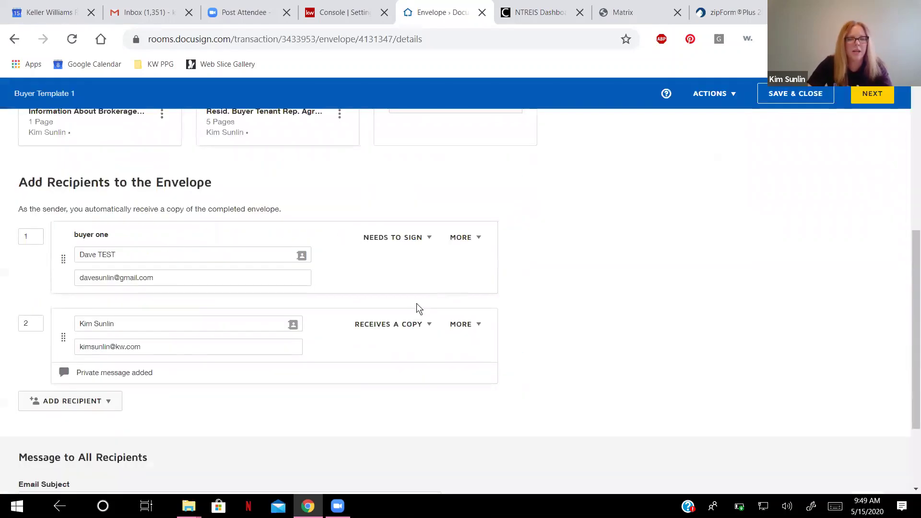
click(429, 326)
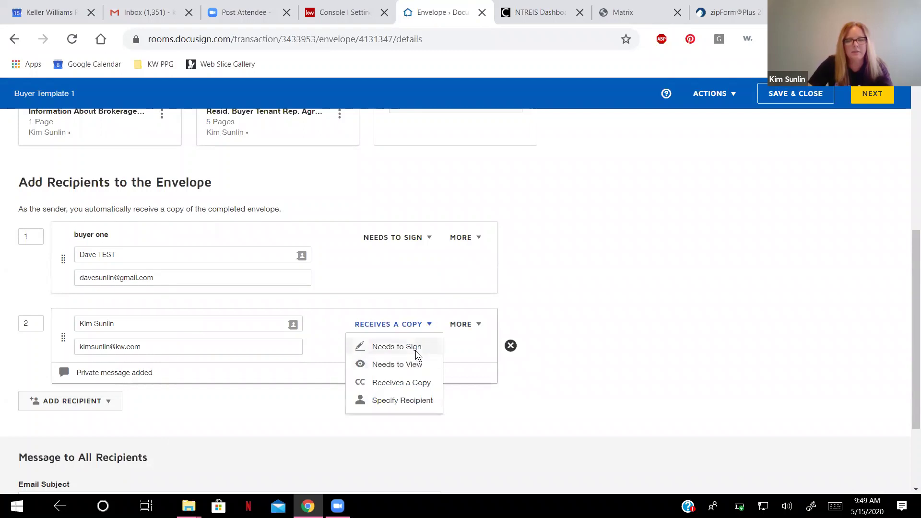
click(417, 353)
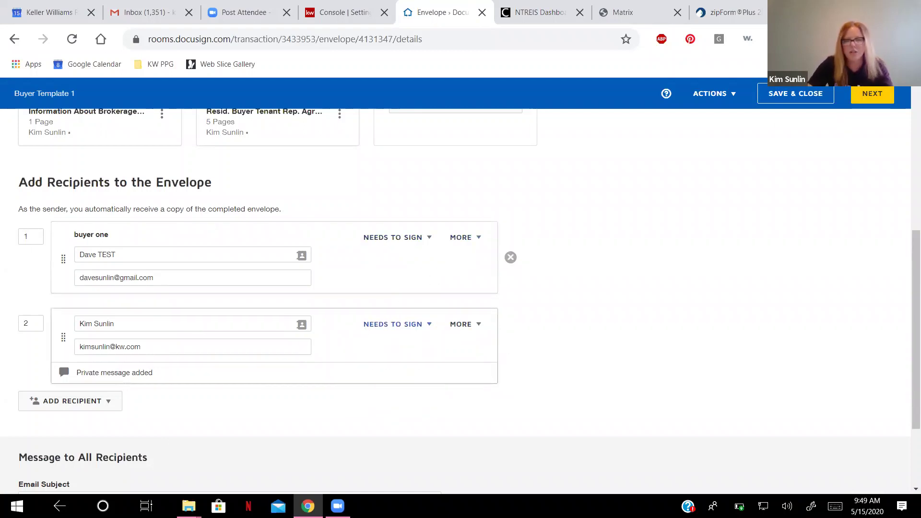
click(871, 94)
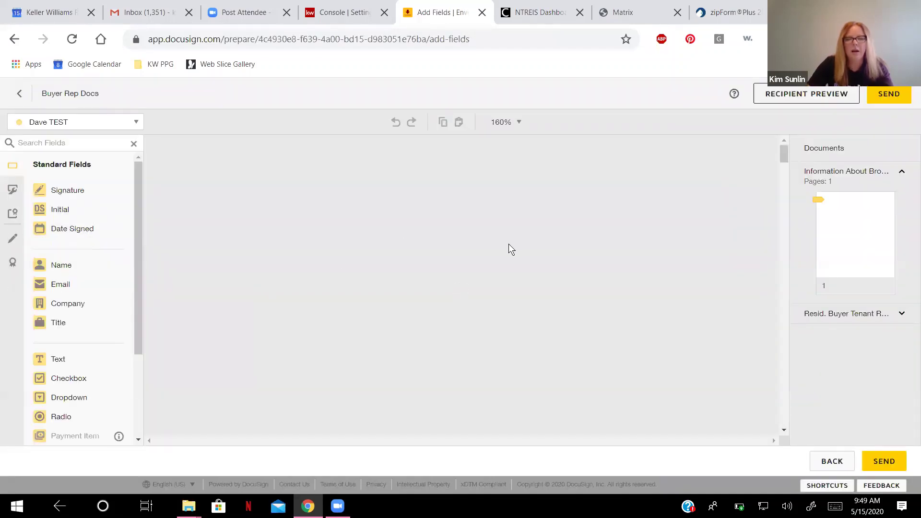
Choose the agent as the recipient for newly placed fields.
click(135, 122)
click(77, 162)
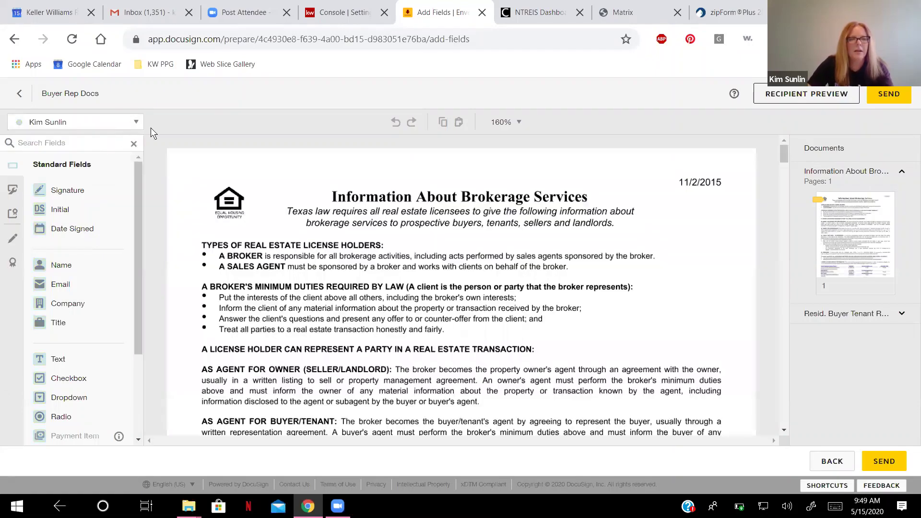
click(138, 123)
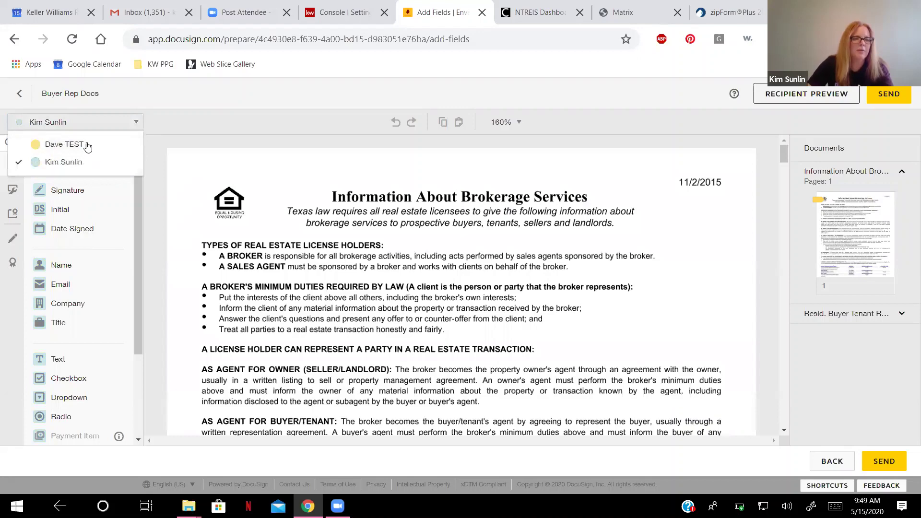
click(73, 165)
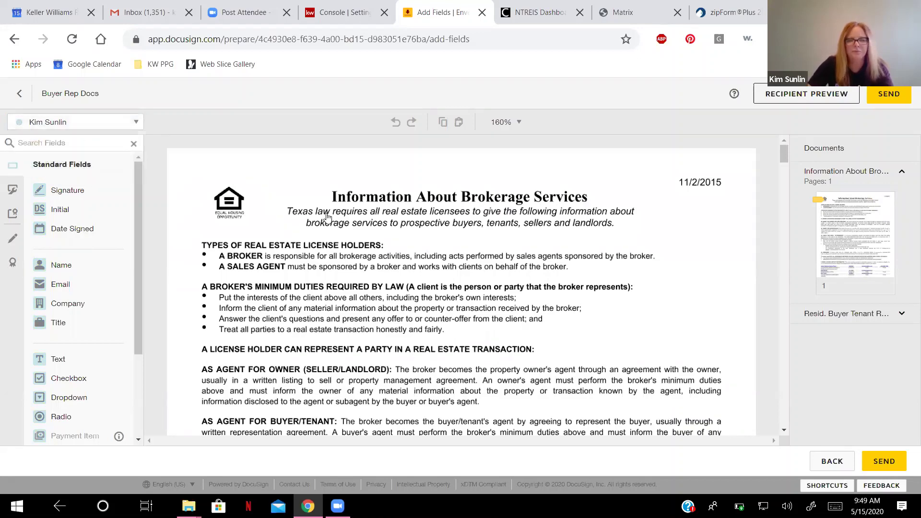
Scroll to the Client's Signature line to check its Sign and Date Signed fields.
scroll(327, 217, down, 5)
scroll(326, 217, down, 3)
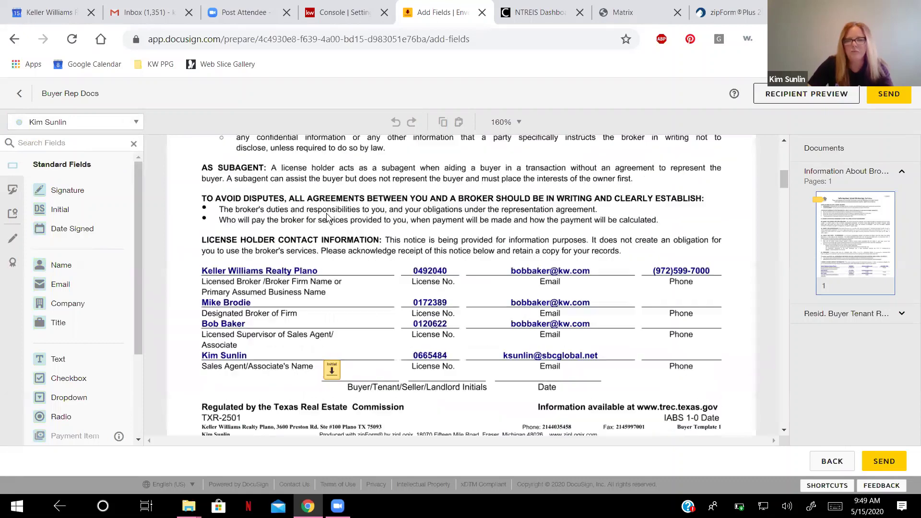
scroll(327, 217, down, 5)
scroll(327, 218, down, 15)
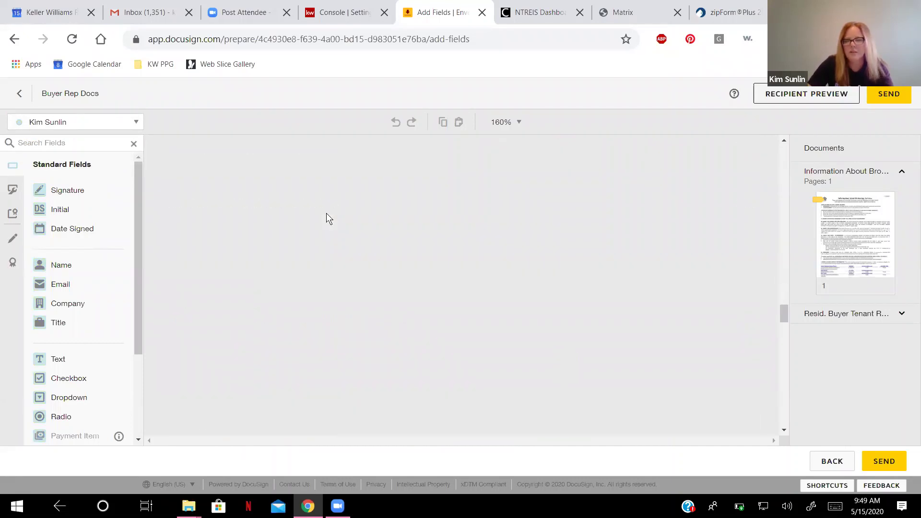
scroll(327, 219, down, 10)
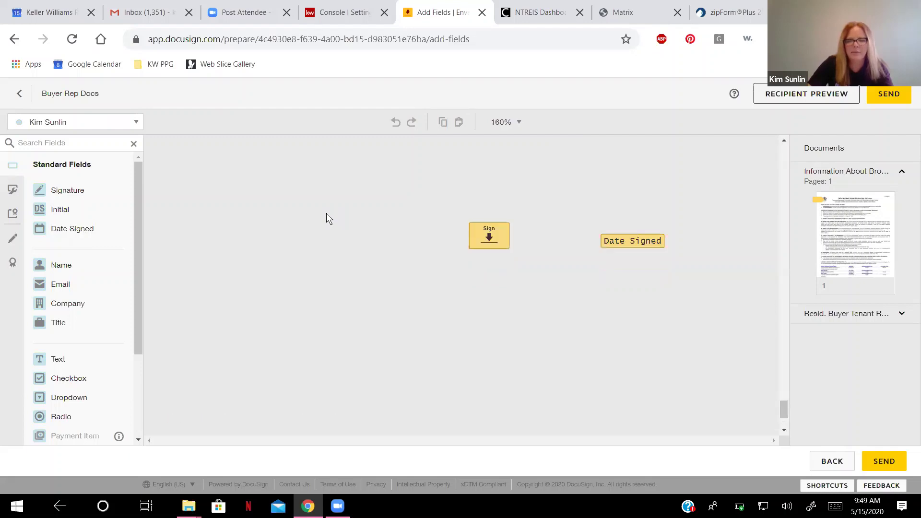
scroll(326, 216, up, 2)
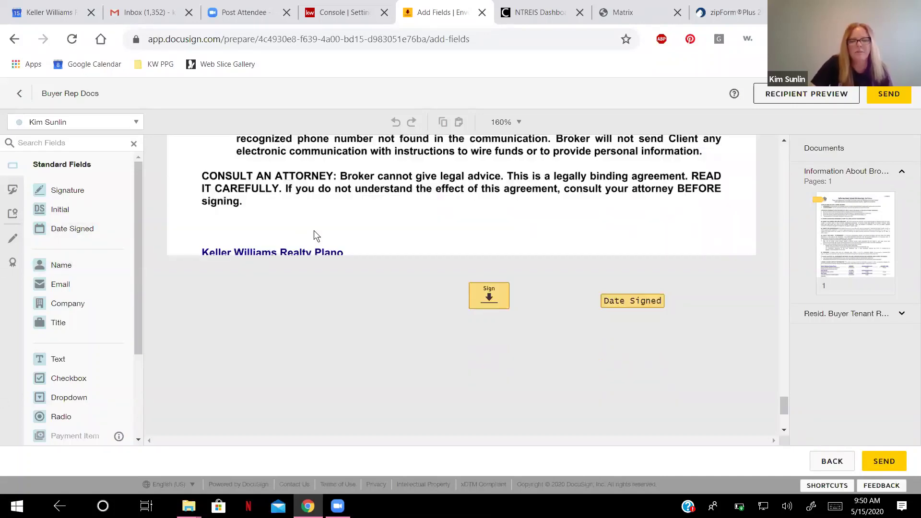
scroll(307, 234, down, 1)
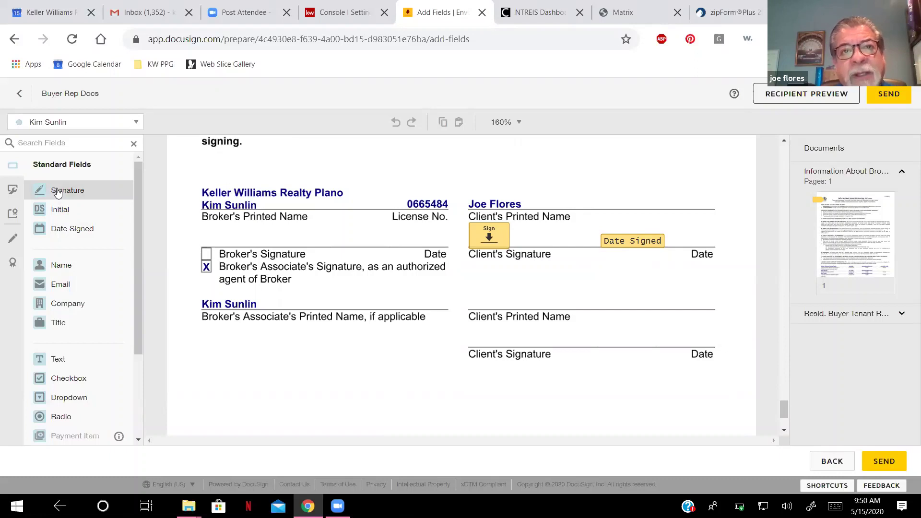
Place a shrunken Signature field and a Date Signed field beside it on the Broker's Signature line.
click(58, 191)
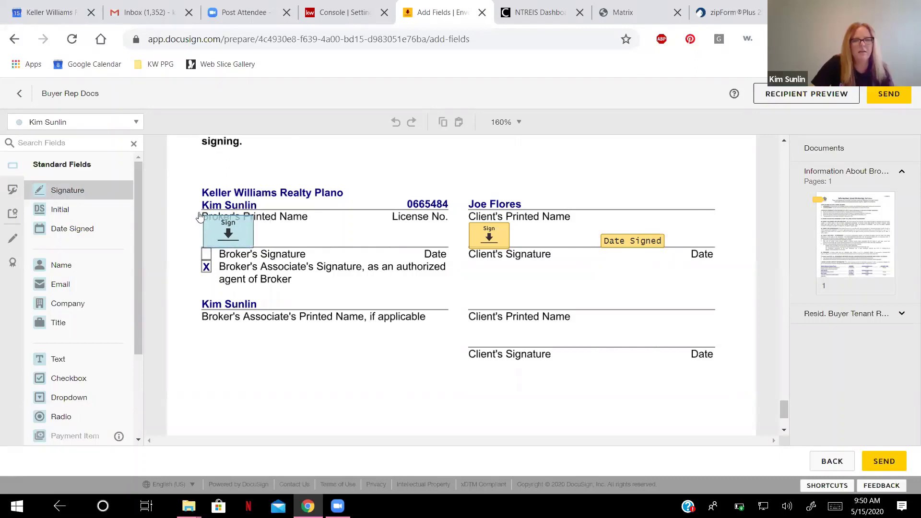
click(202, 217)
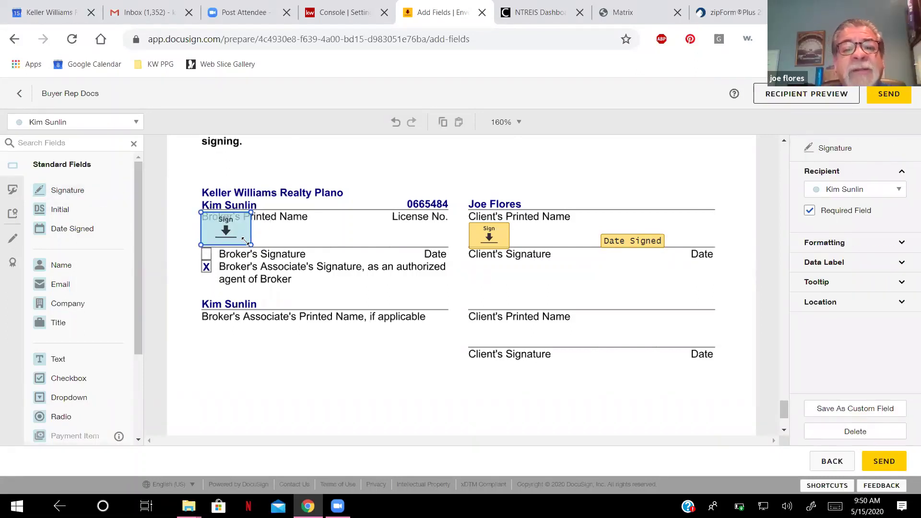
drag(245, 240, 223, 231)
click(91, 232)
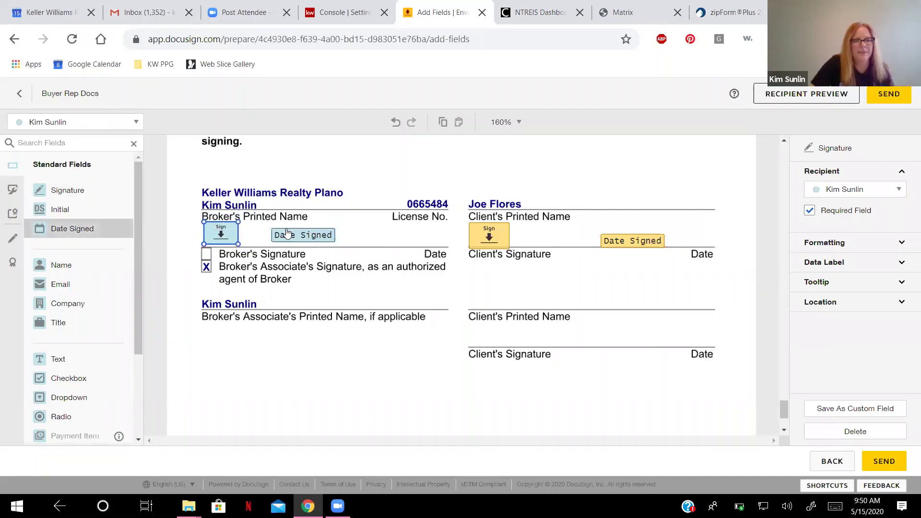
click(300, 239)
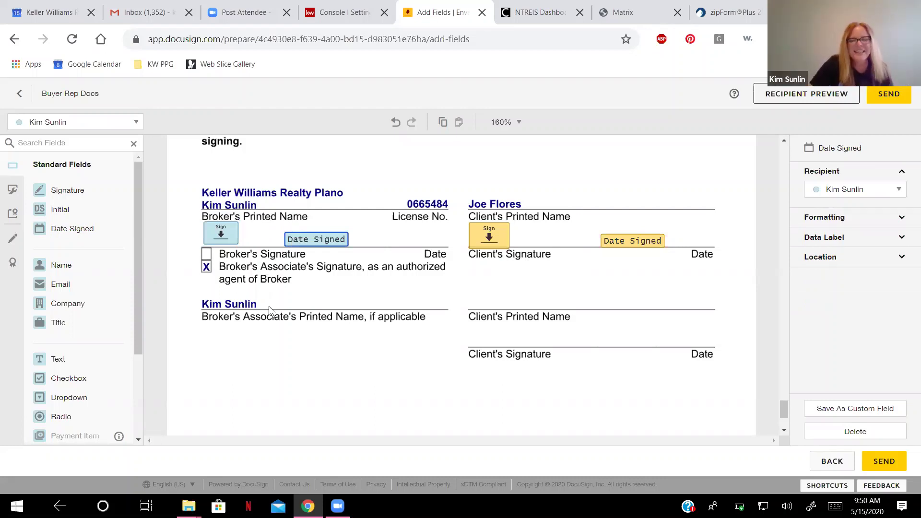
scroll(288, 301, down, 3)
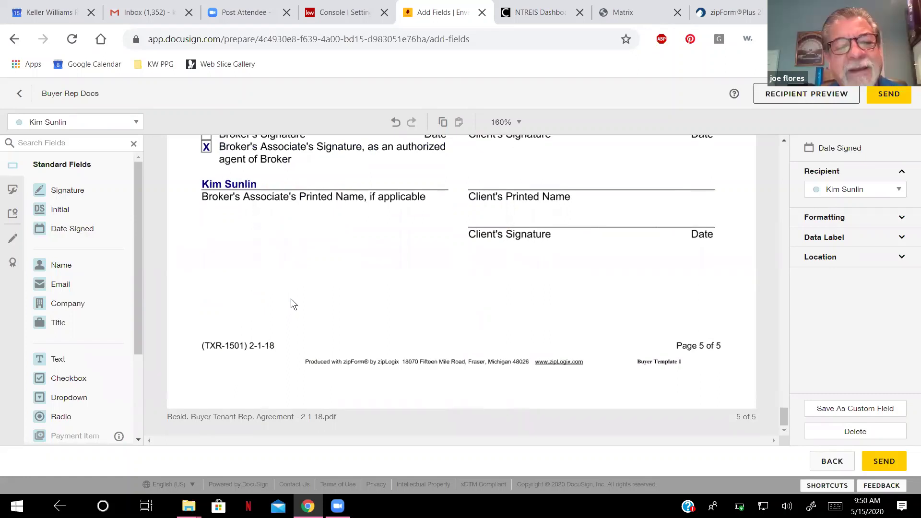
scroll(315, 302, up, 3)
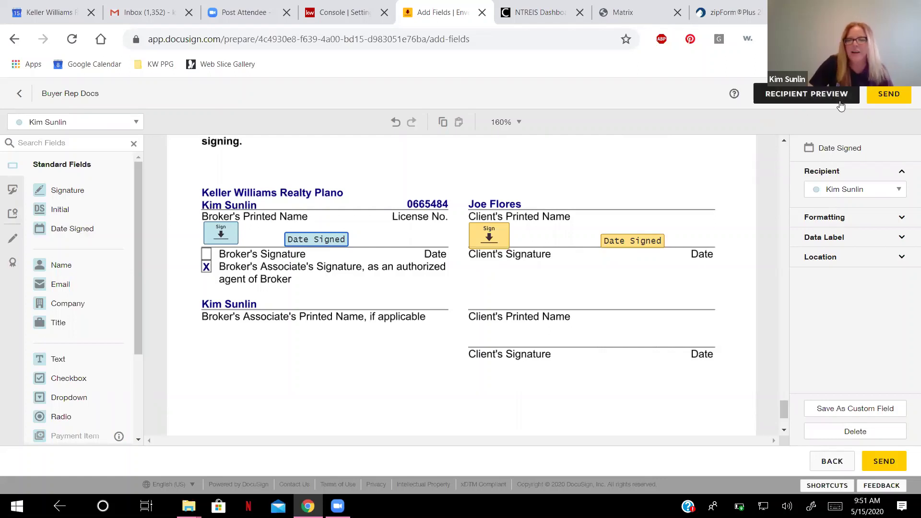
Send the Buyer Template 1 envelope and go back to confirm it shows Waiting For Others.
click(891, 96)
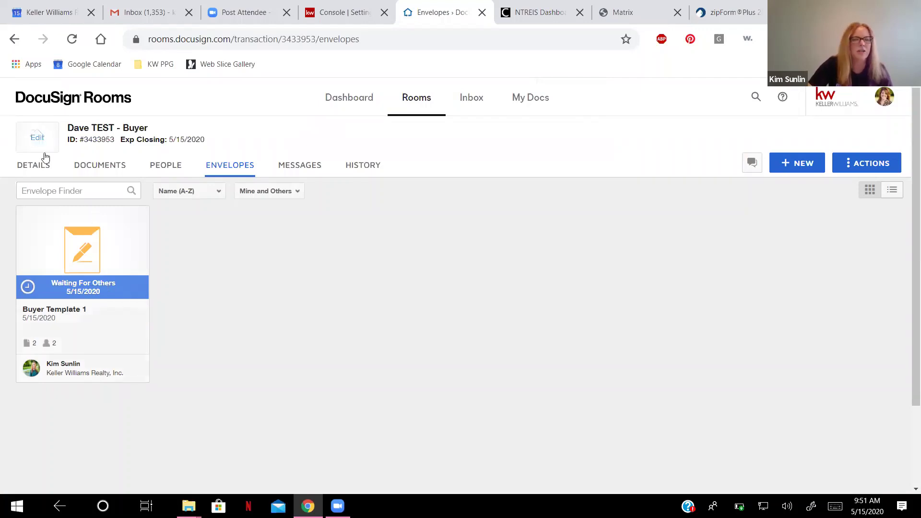
click(15, 40)
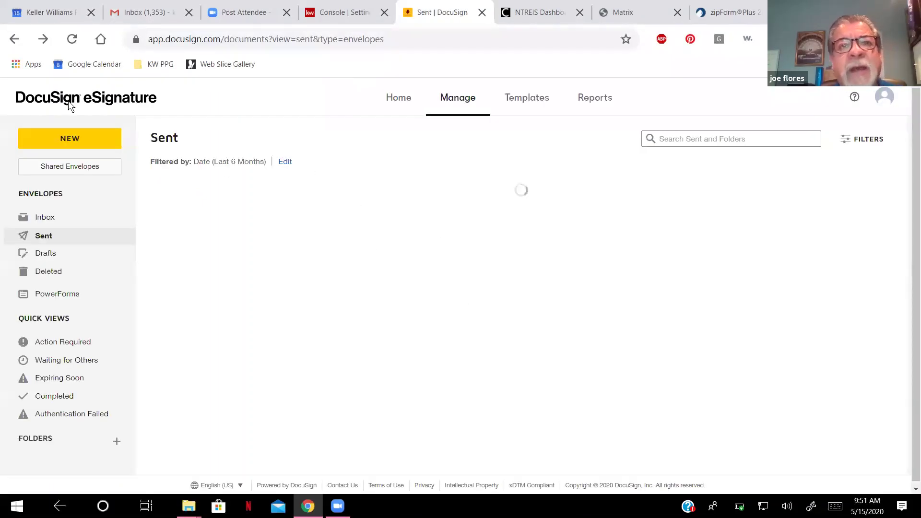
Return to the Sent envelopes list and scroll through it.
click(13, 39)
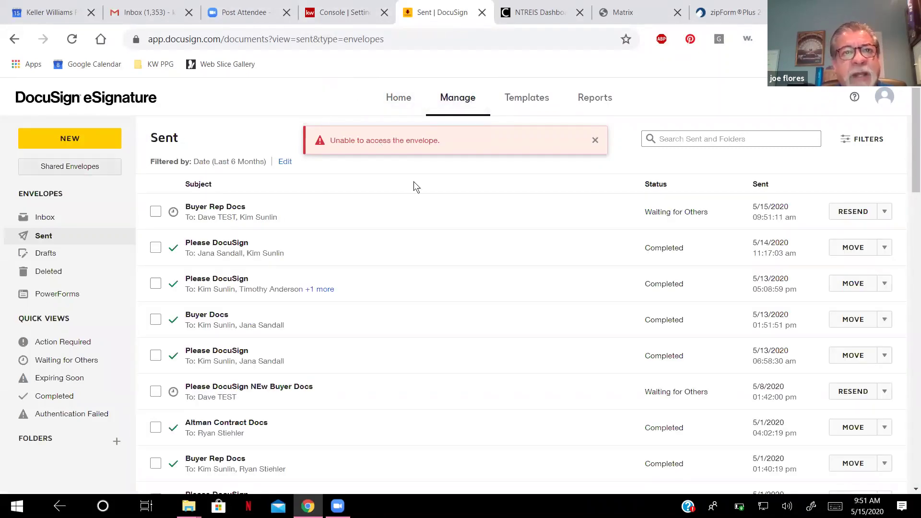
scroll(97, 177, down, 1)
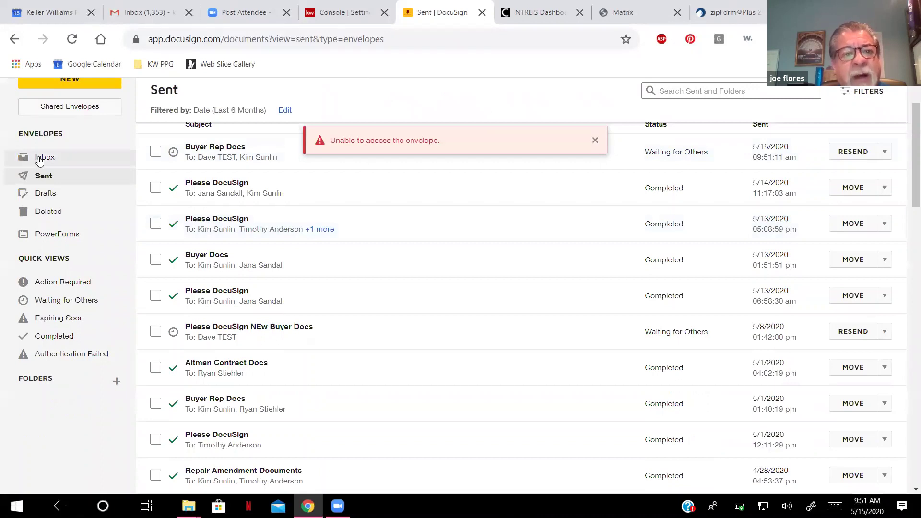
scroll(238, 263, up, 1)
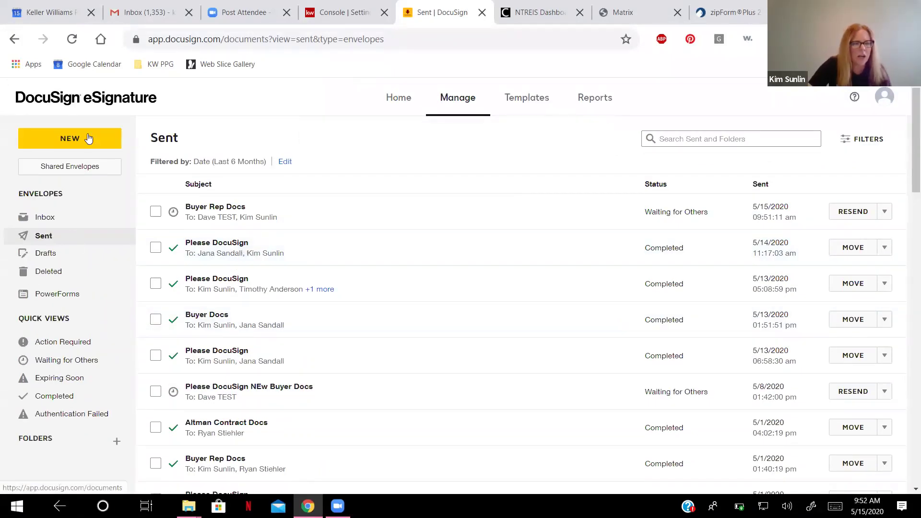
Review a completed Please DocuSign envelope's details, then go back to the Sent list.
click(239, 247)
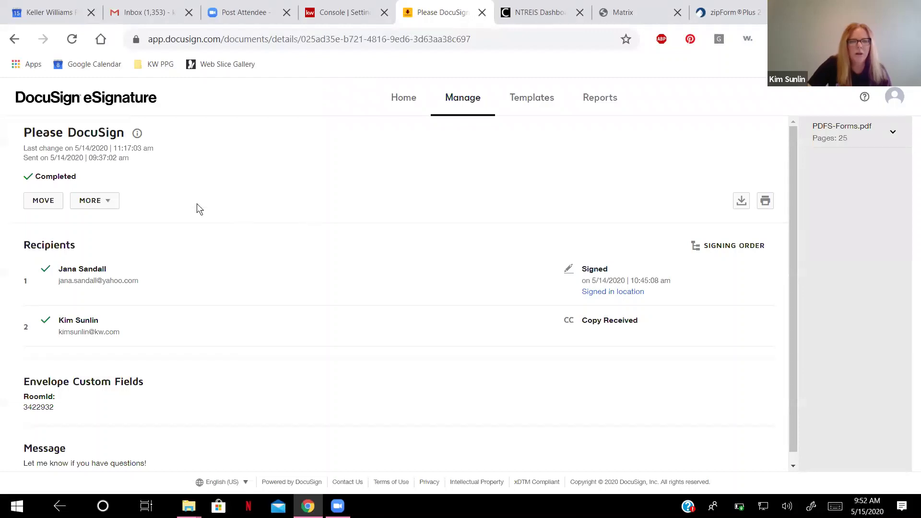
scroll(238, 197, down, 1)
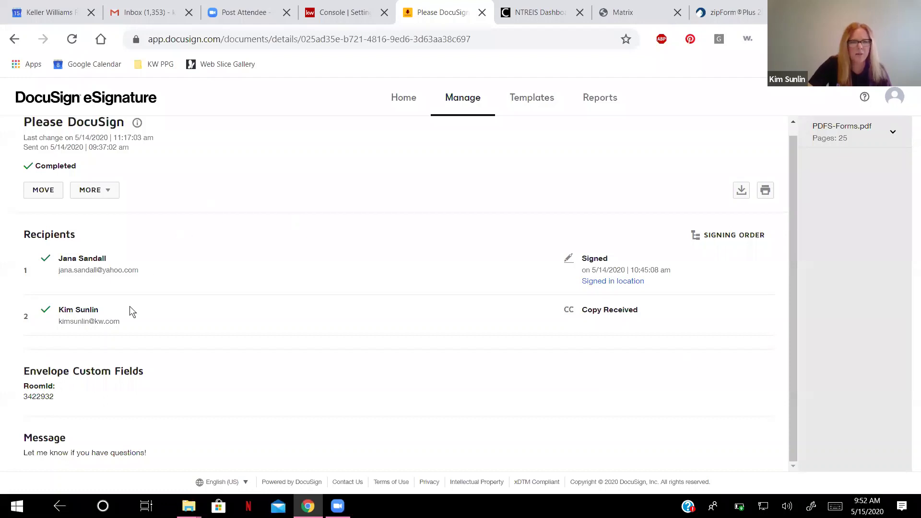
scroll(389, 208, up, 1)
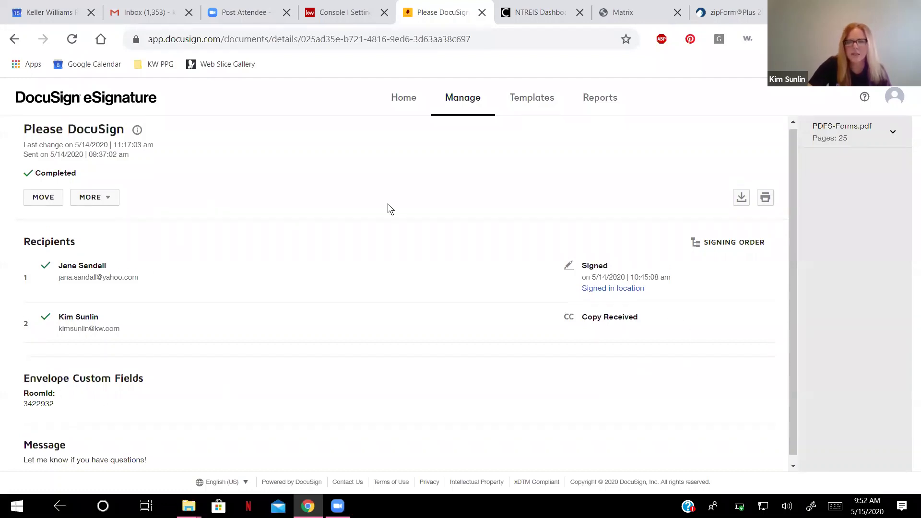
click(13, 40)
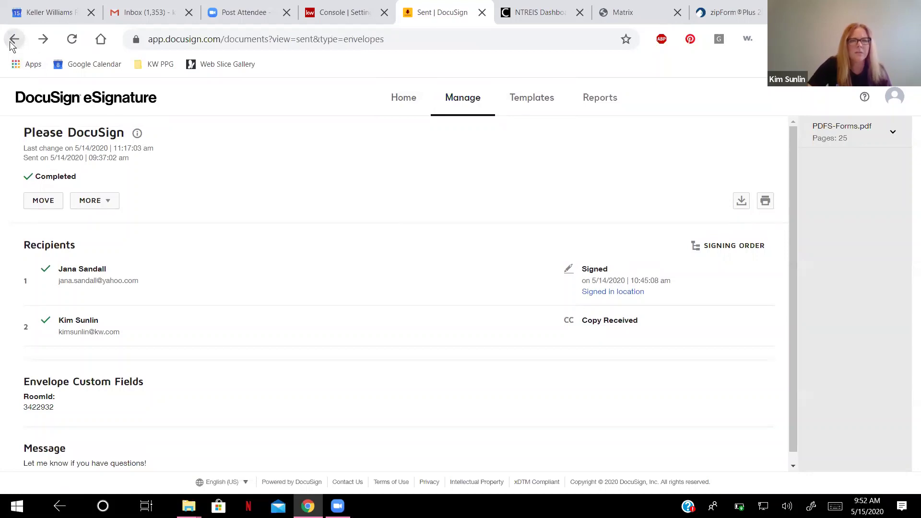
click(14, 40)
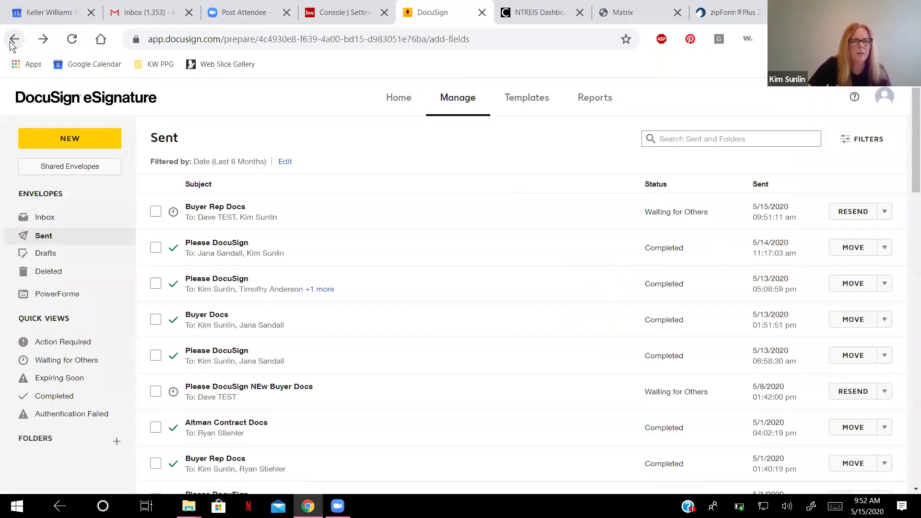
Step back through history past the room's envelope details and the Add Fields page.
click(13, 40)
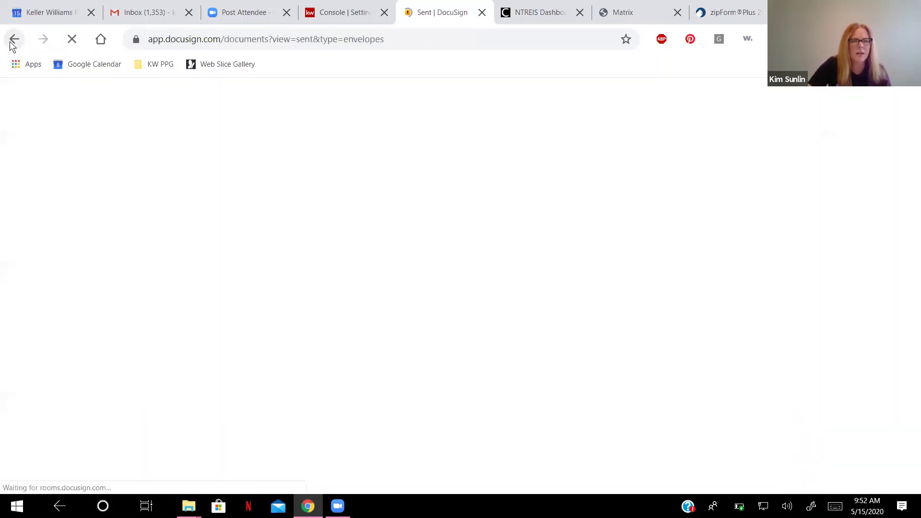
click(13, 40)
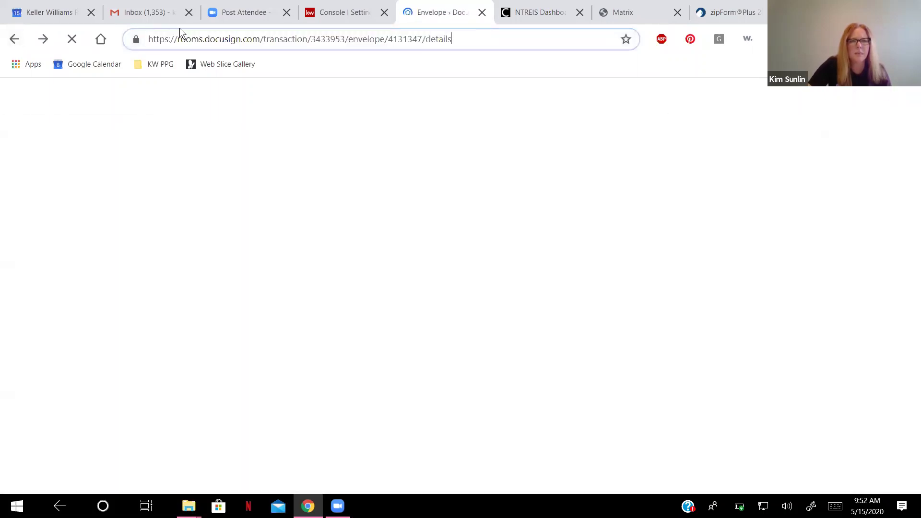
click(14, 40)
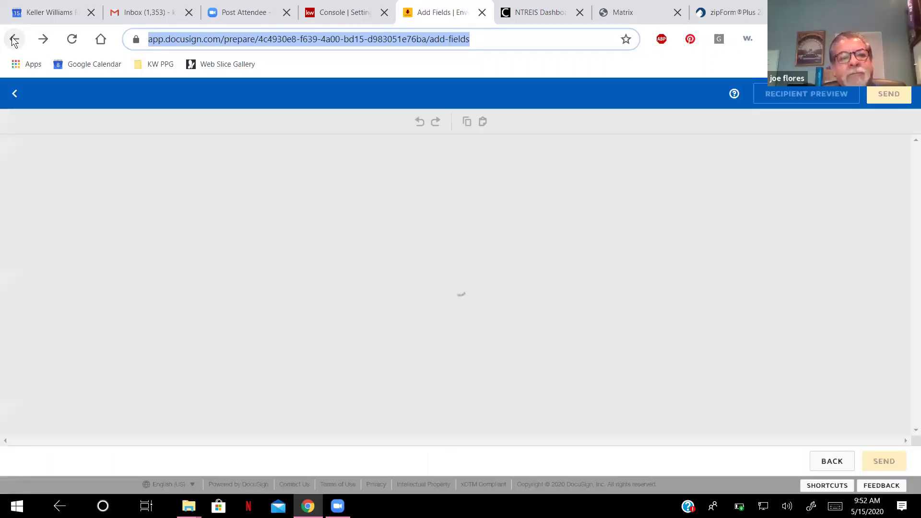
click(16, 93)
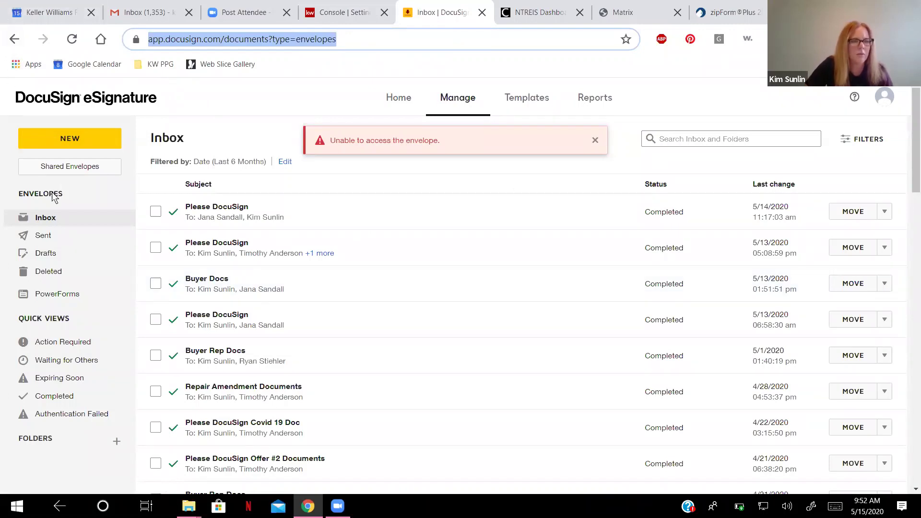
Dismiss the envelope access error, reload, and get back to the DocuSign envelope inbox.
click(42, 219)
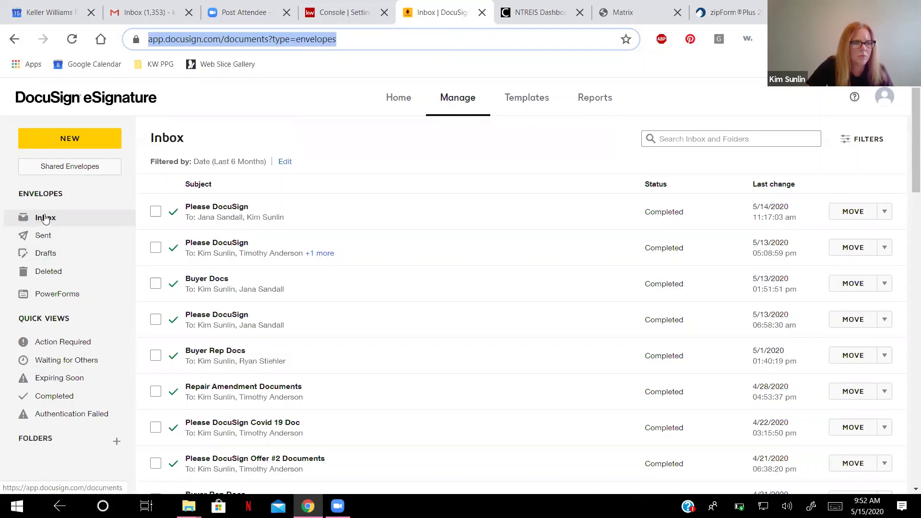
click(45, 219)
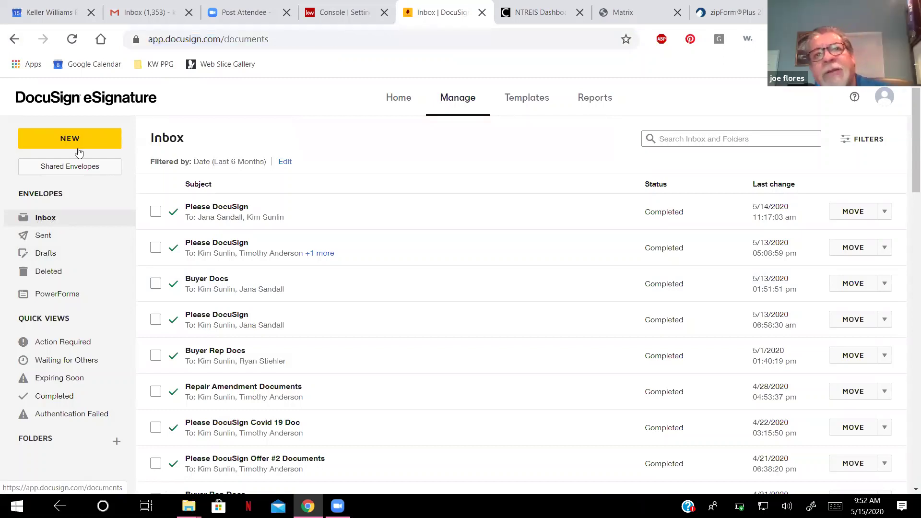
click(14, 40)
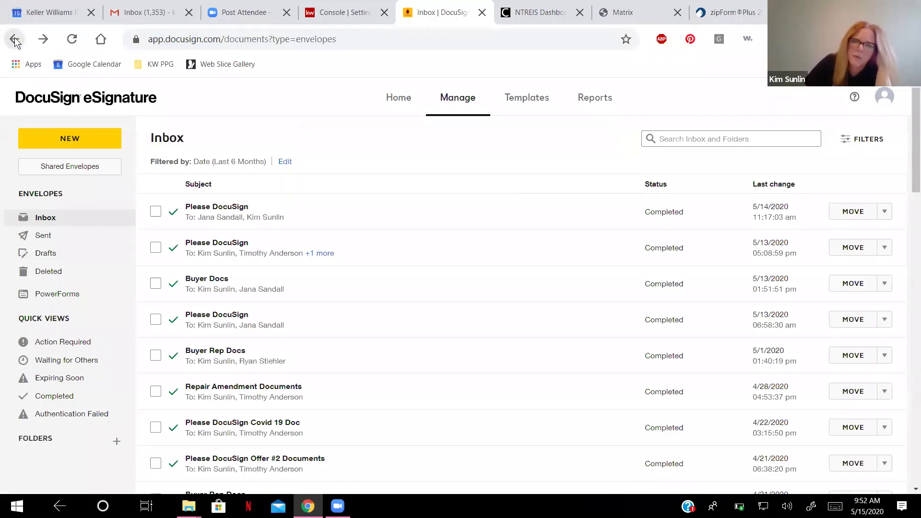
click(15, 42)
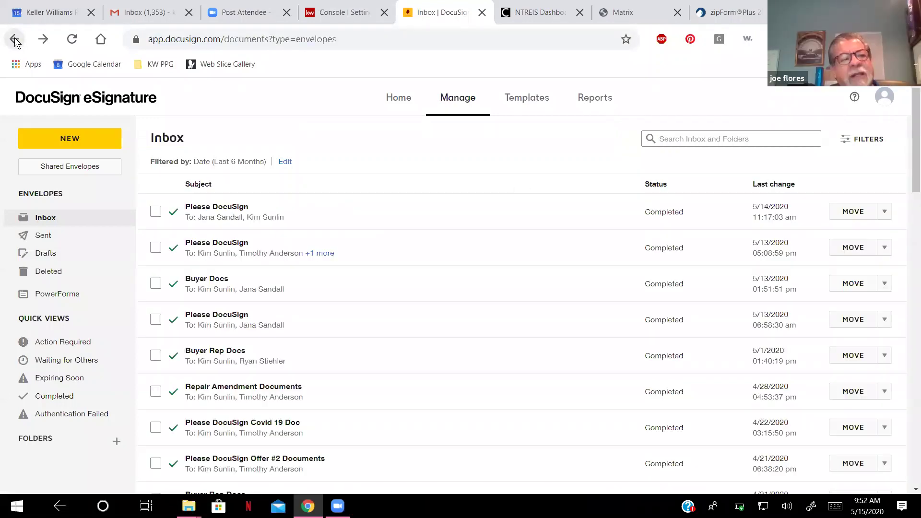
click(352, 16)
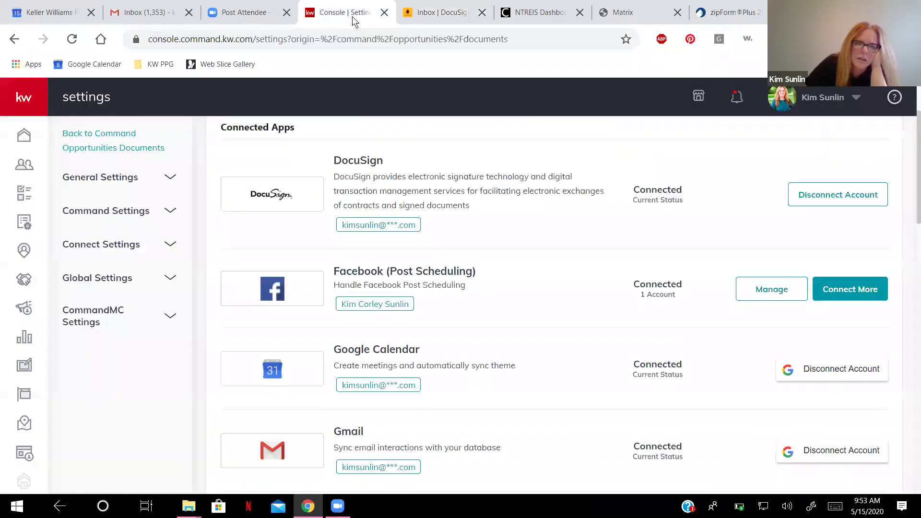
click(464, 20)
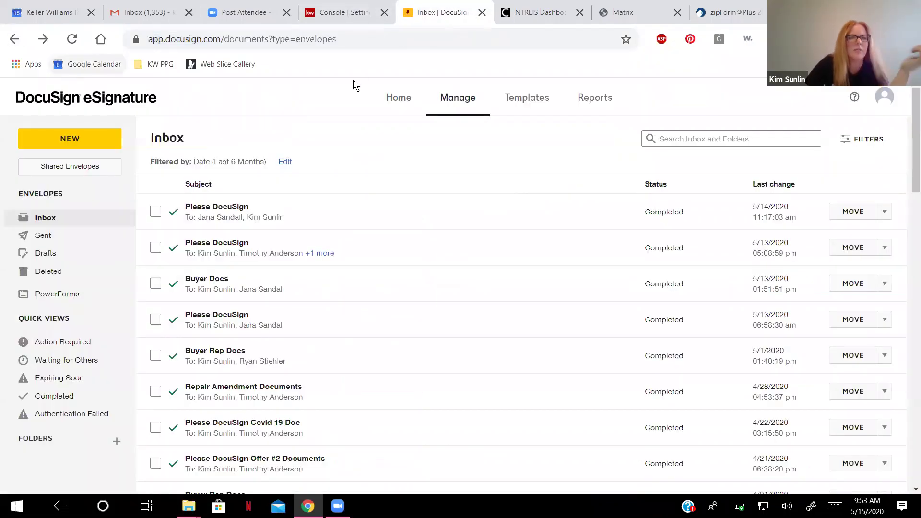
Trim the address bar URL to app.docusign.com and load the DocuSign home page.
key(ctrl+l)
key(End)
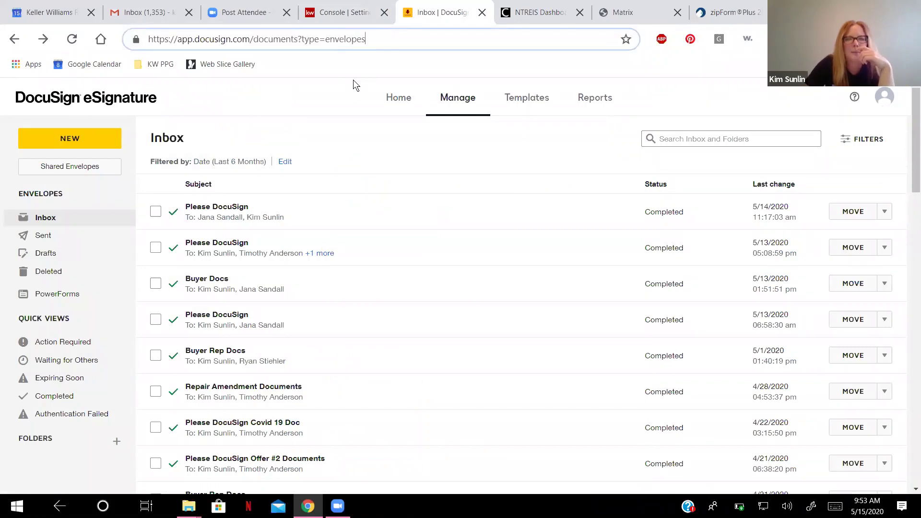
key(BackSpace)
key(BackSpace)
key(BackSpace)
key(BackSpace)
key(BackSpace)
key(BackSpace)
key(BackSpace)
key(BackSpace)
key(BackSpace)
key(BackSpace)
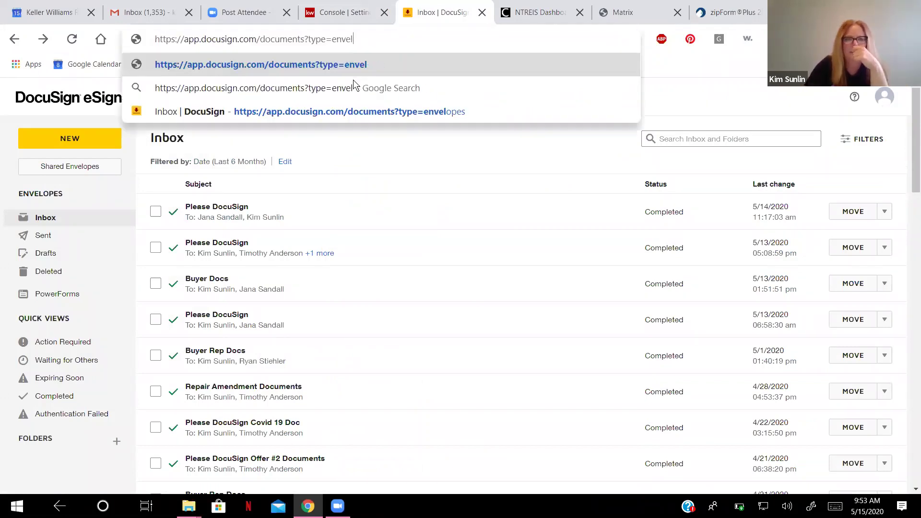
key(BackSpace)
key(BackSpace)
key(BackSpace)
key(BackSpace)
key(BackSpace)
key(BackSpace)
key(BackSpace)
key(BackSpace)
key(BackSpace)
key(BackSpace)
key(BackSpace)
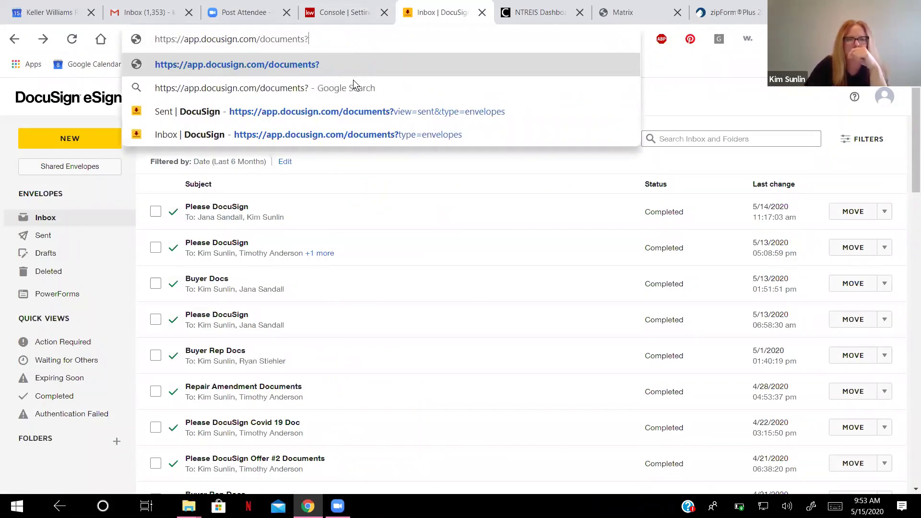
key(BackSpace)
key(BackSpace)
key(BackSpace)
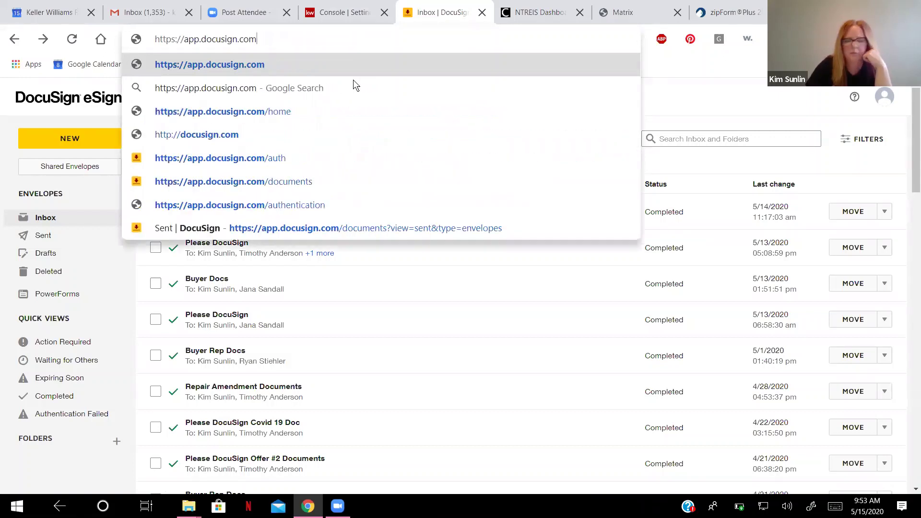
key(Return)
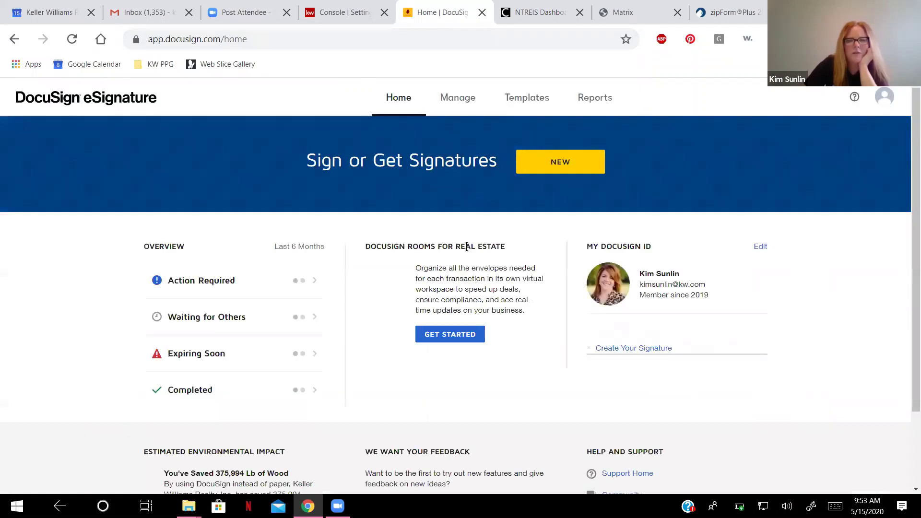
Go back from the DocuSign Home page toward the envelope inbox.
click(18, 44)
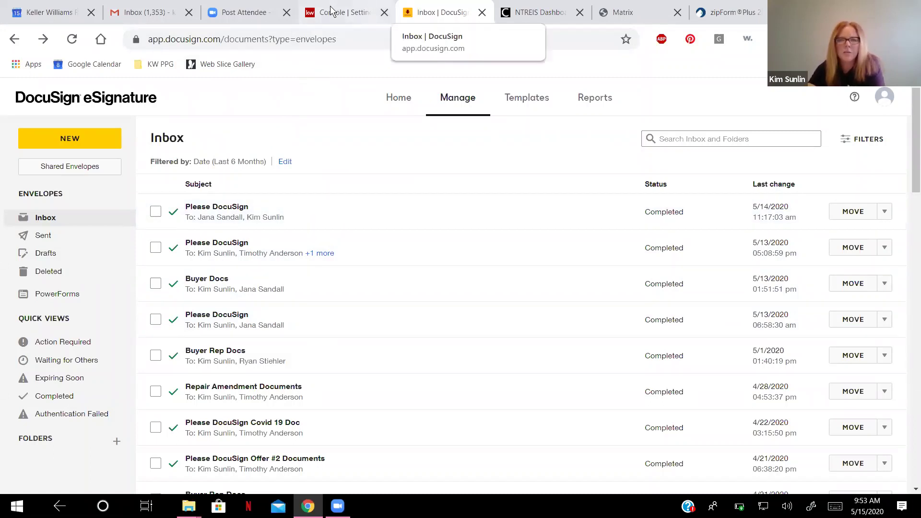
Close the DocuSign tab and list the Buyers in the Cultivate stage in KW Command Opportunities.
key(ctrl+w)
click(354, 14)
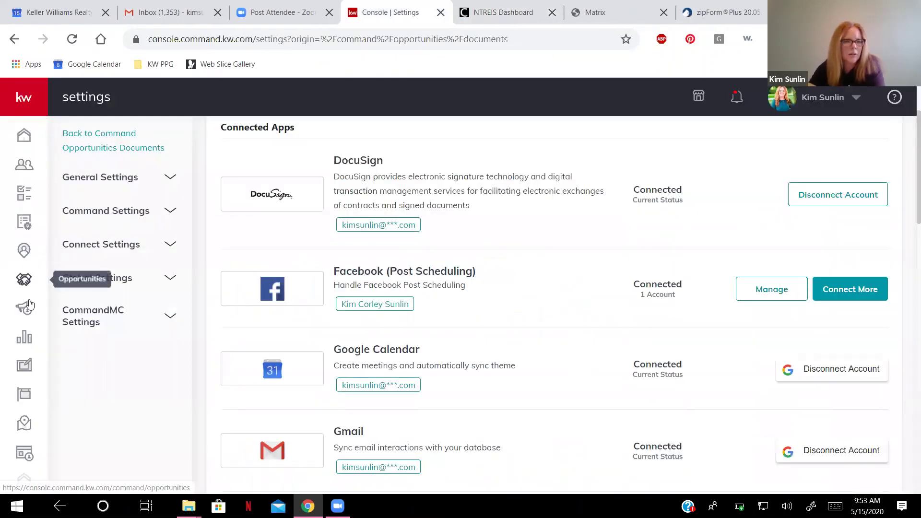
click(30, 281)
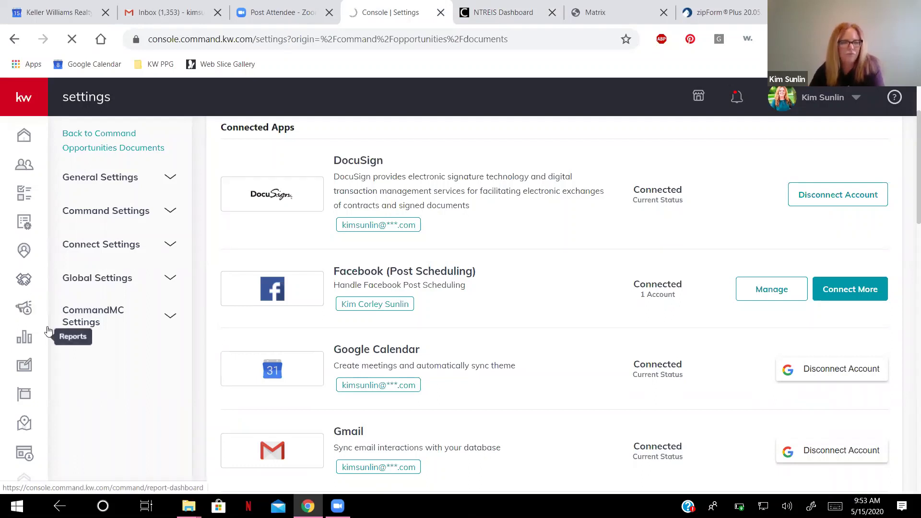
click(29, 279)
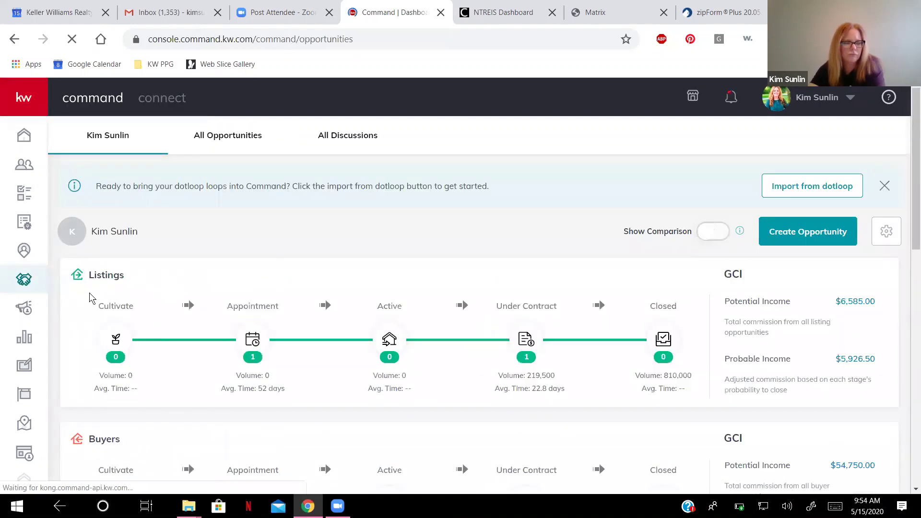
scroll(250, 312, down, 4)
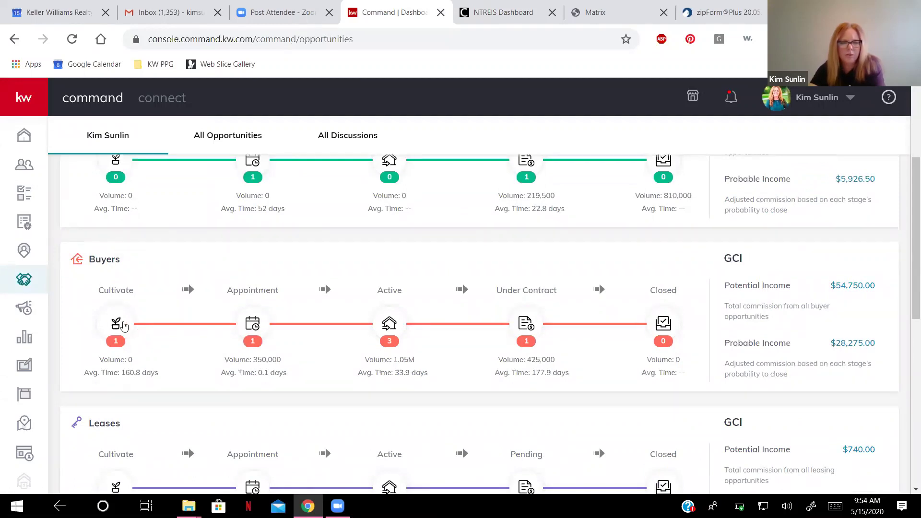
click(122, 325)
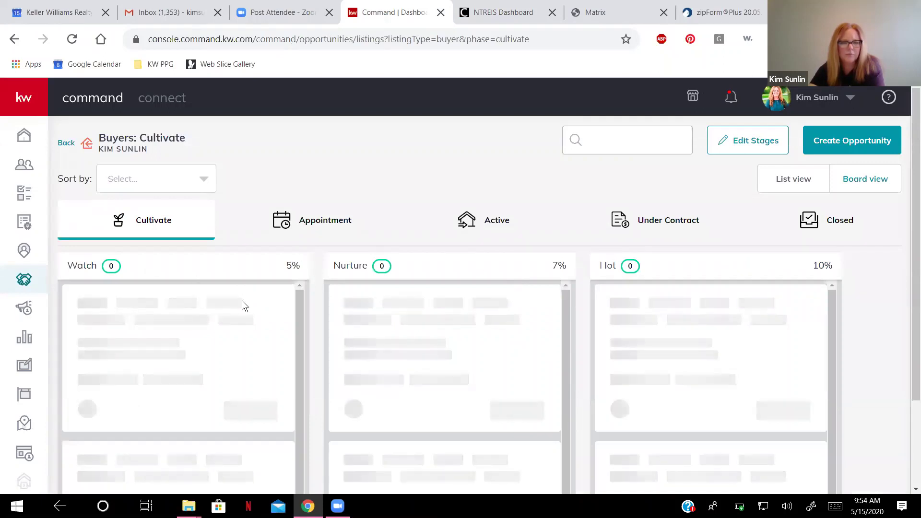
Open the TEST - Buyer opportunity's documents and go to its linked transaction.
scroll(394, 293, down, 1)
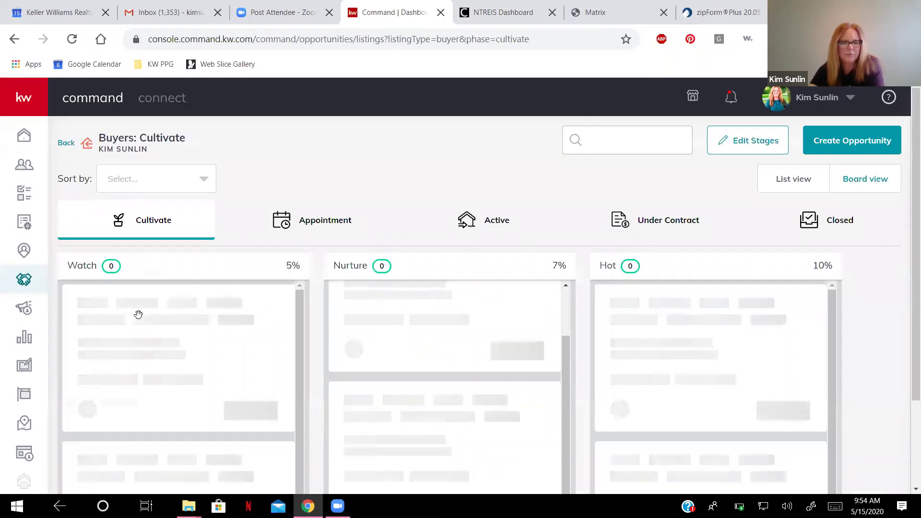
click(109, 311)
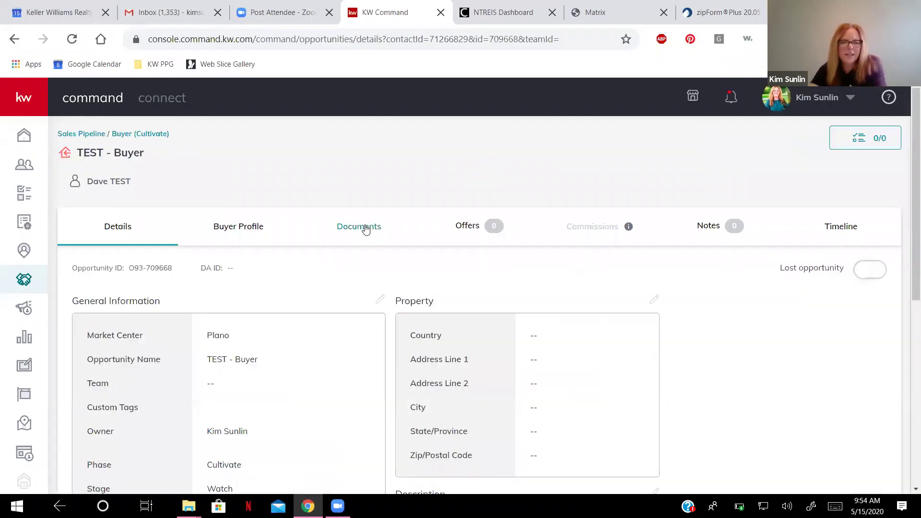
click(365, 228)
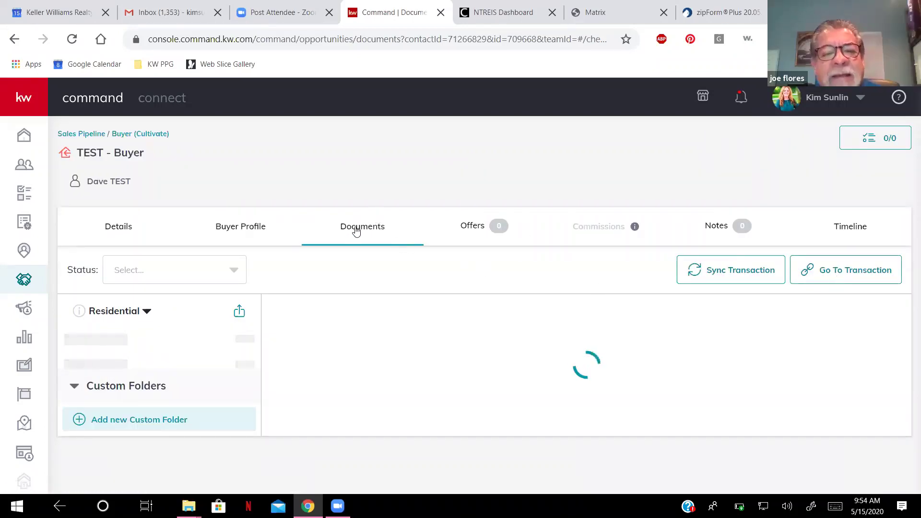
click(833, 271)
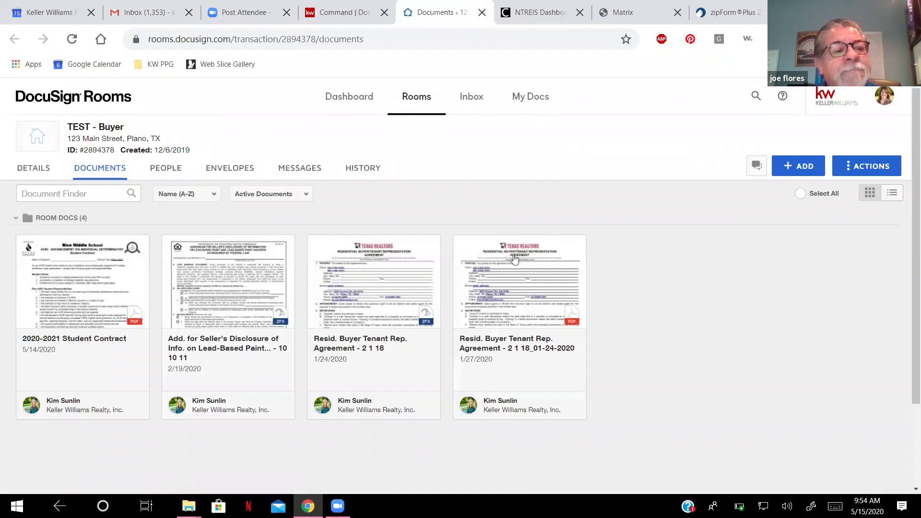
Switch the TEST - Buyer room between Envelopes and Documents, ending on its Envelopes list.
scroll(282, 134, down, 1)
click(224, 112)
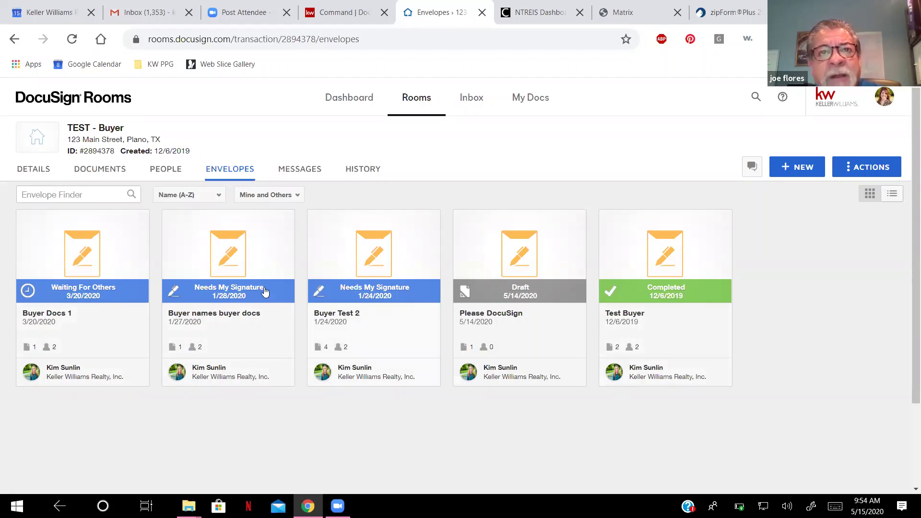
click(111, 172)
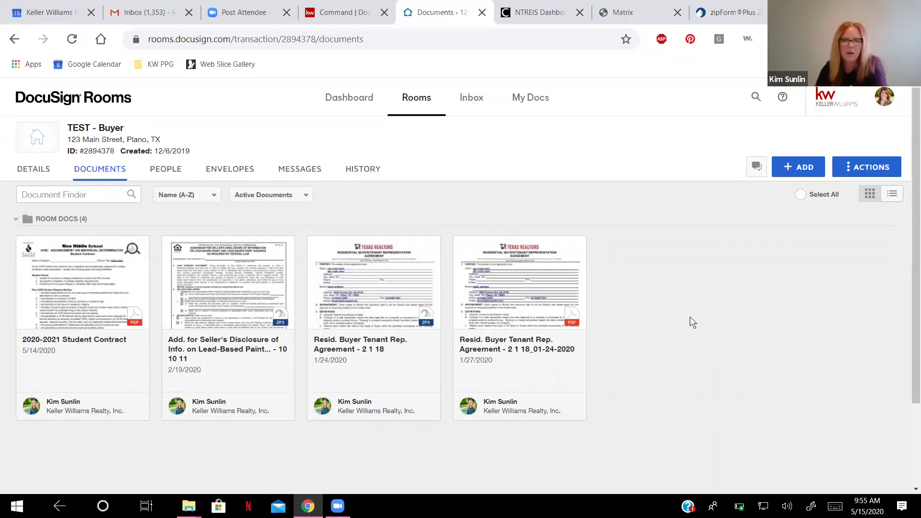
click(230, 175)
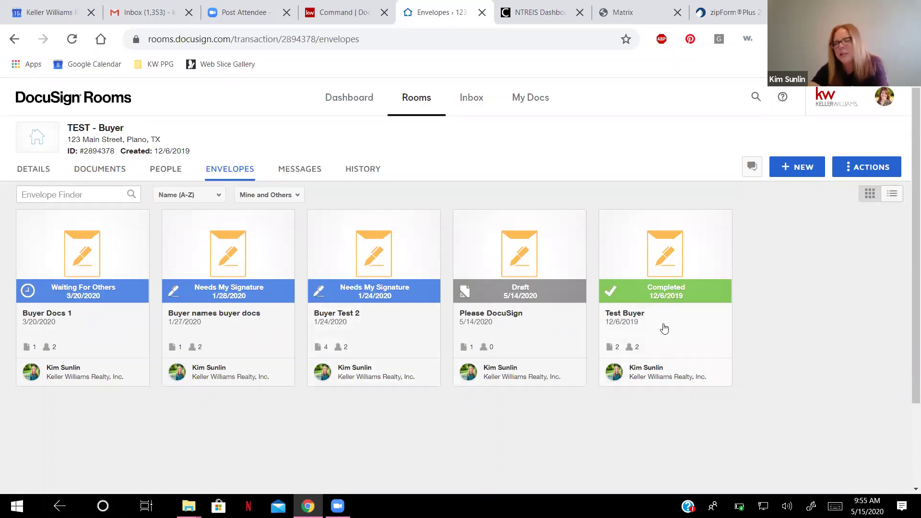
click(670, 288)
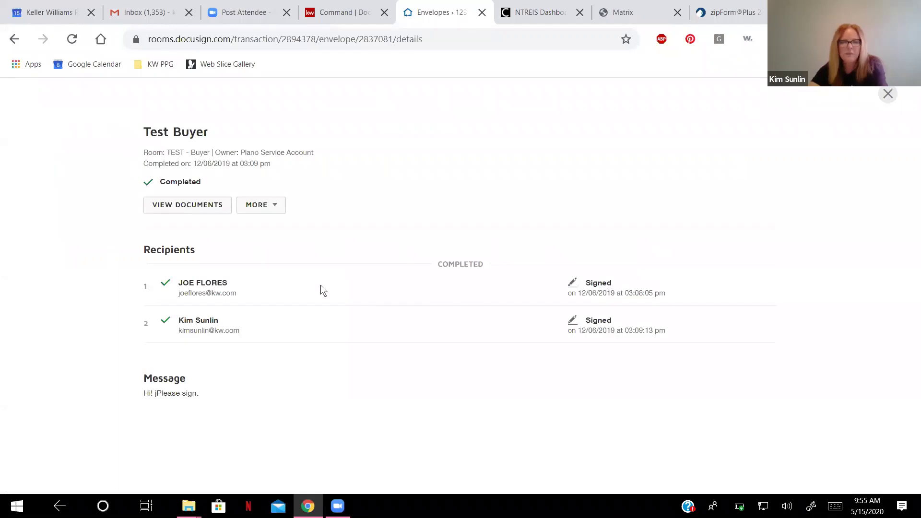
click(206, 208)
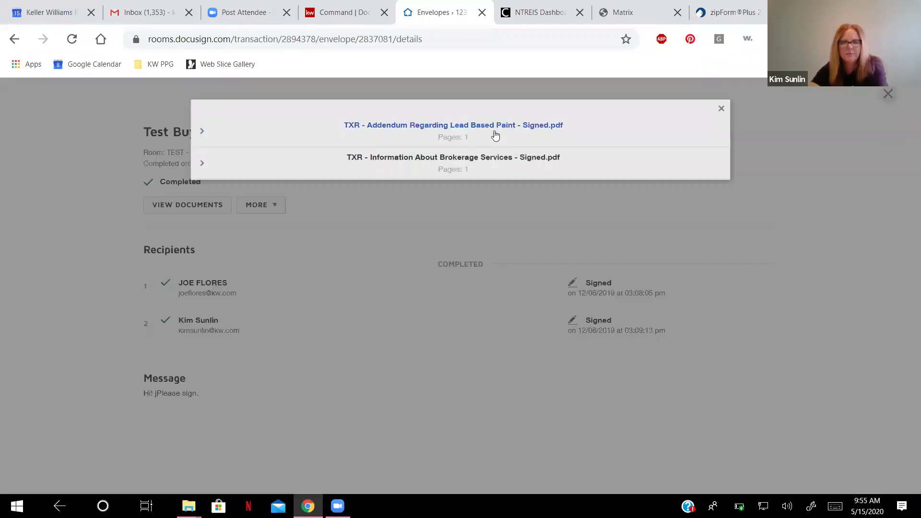
click(483, 163)
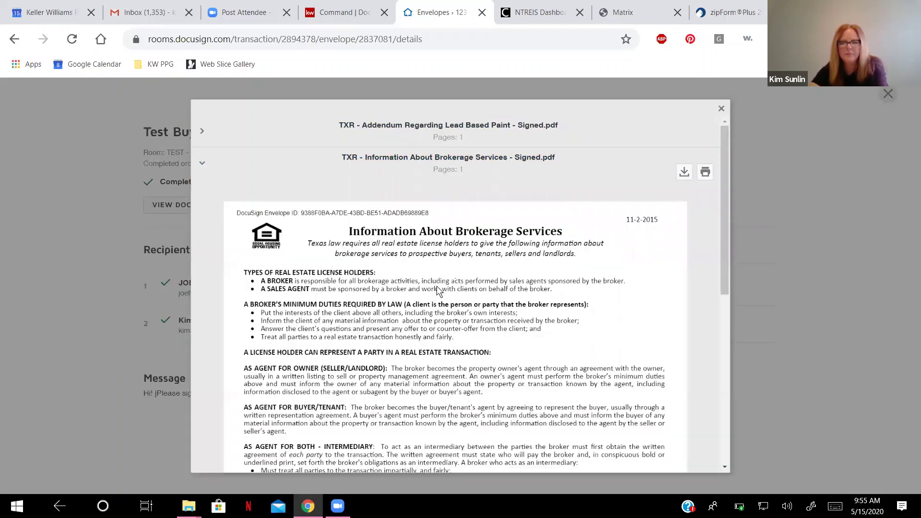
scroll(488, 376, down, 3)
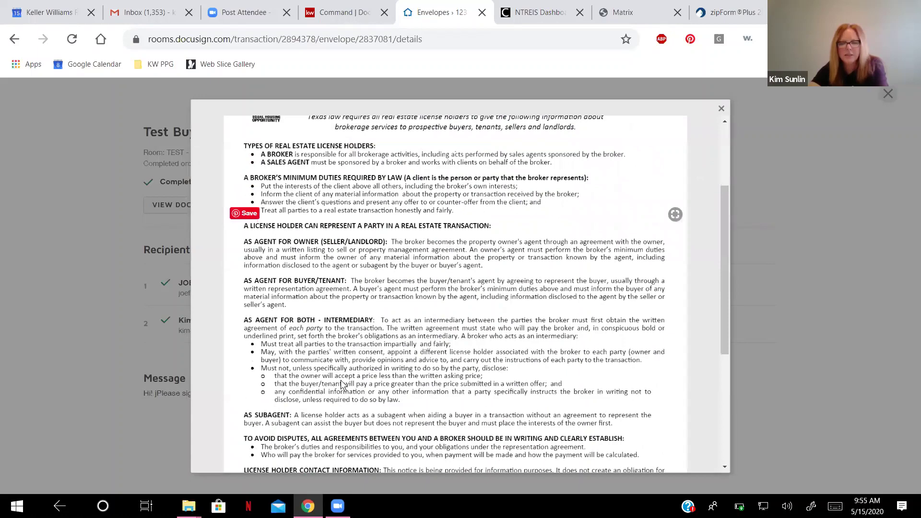
scroll(388, 388, down, 3)
scroll(589, 377, down, 2)
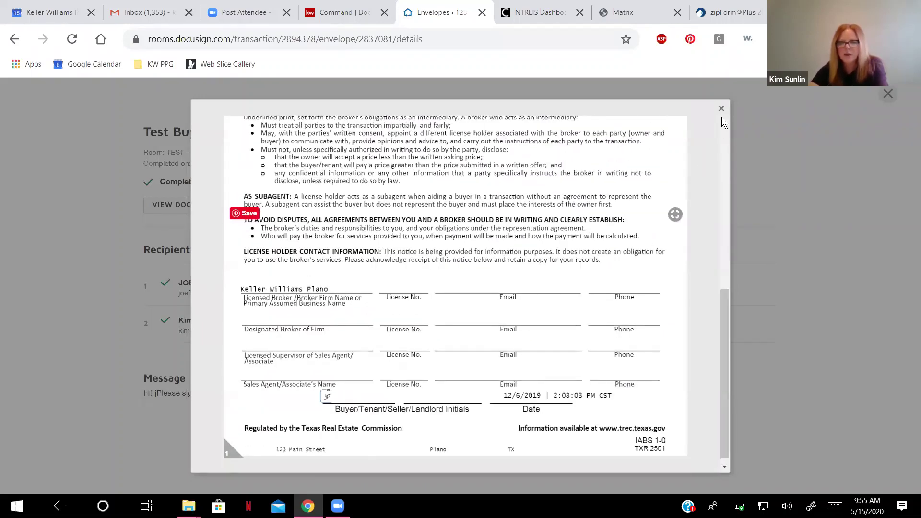
scroll(201, 254, up, 8)
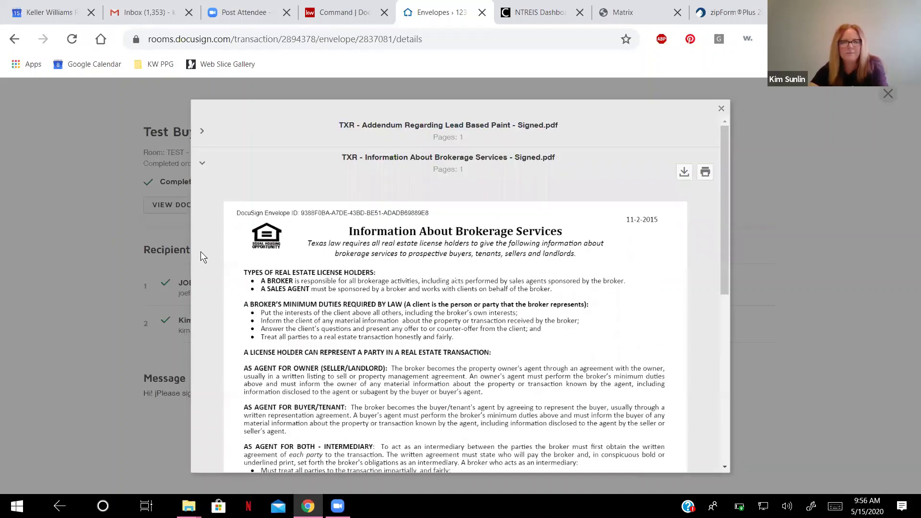
click(13, 41)
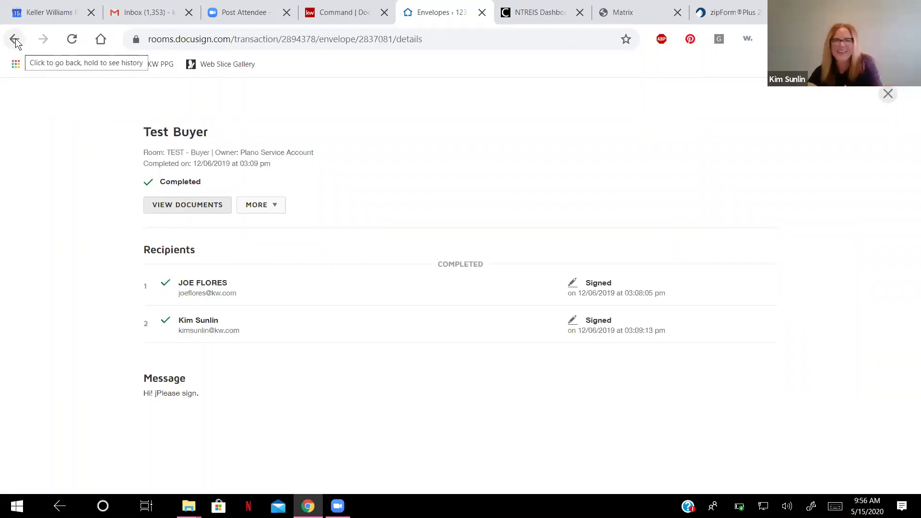
click(14, 41)
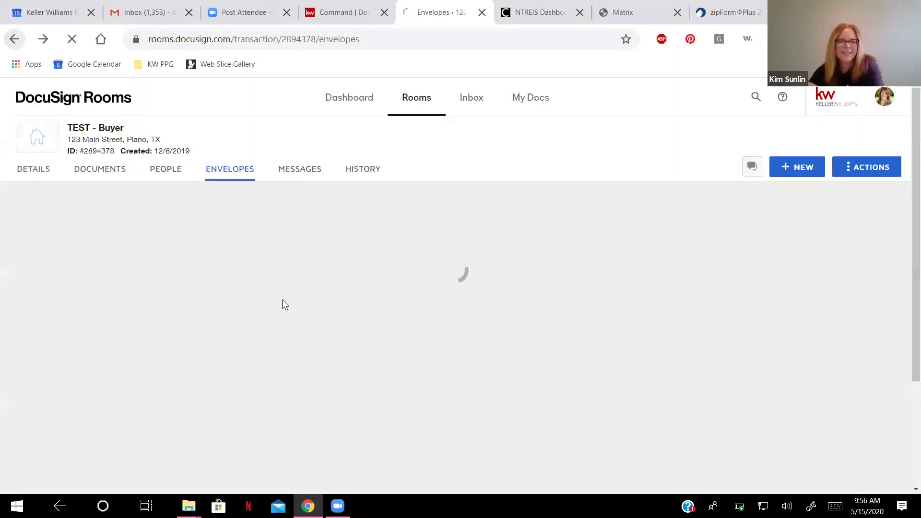